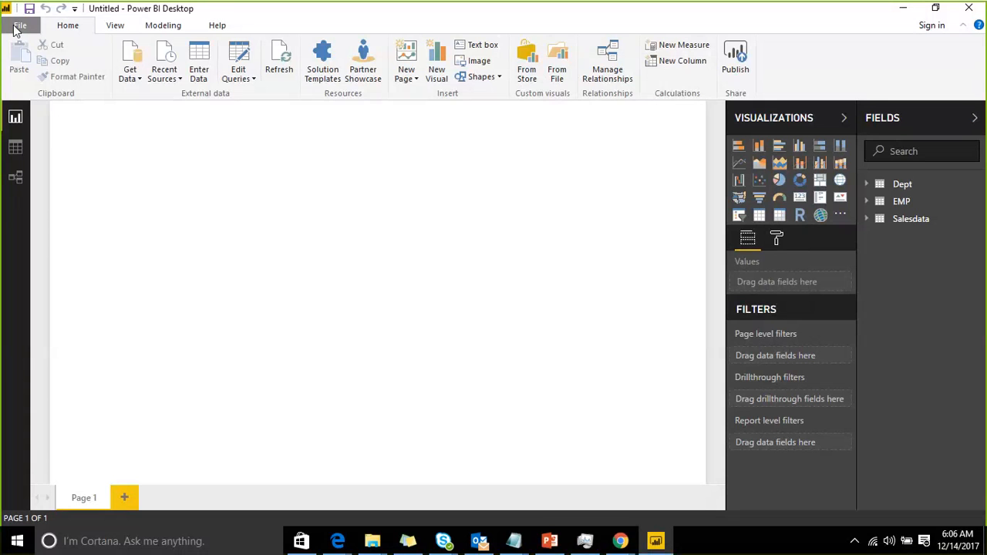
Enable the Custom report themes, Numeric range slicer, Quick measures and Bookmarks preview features in Options
left_click(17, 26)
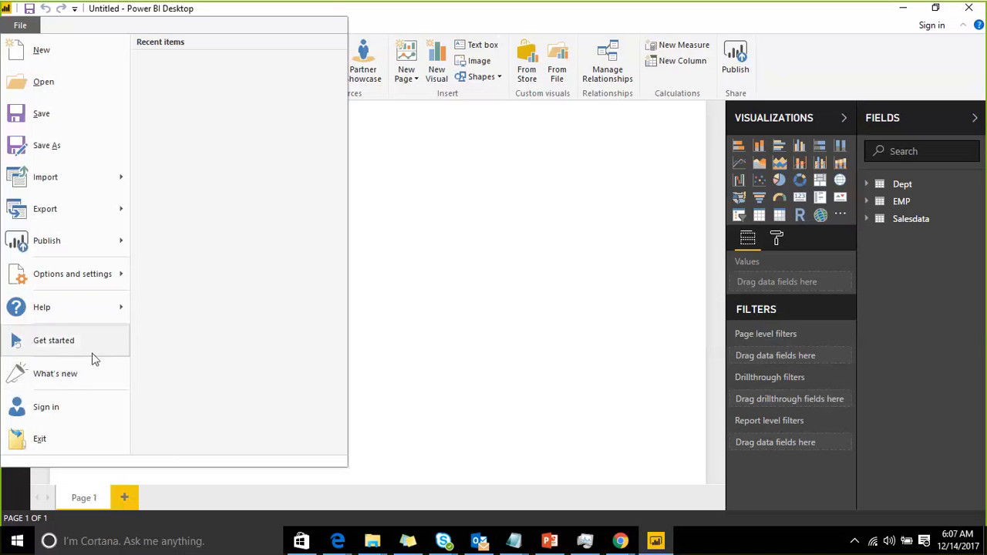
mouse_move(89, 282)
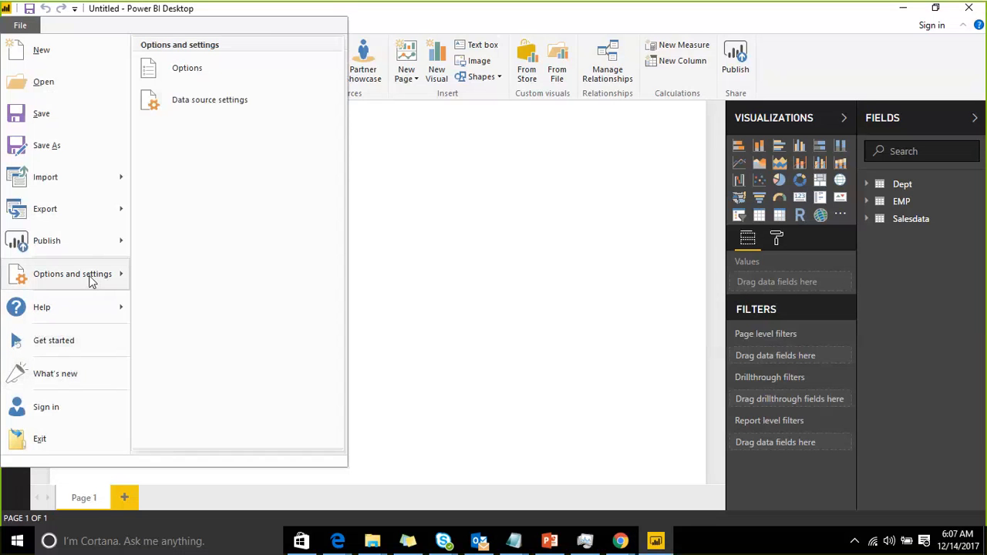
left_click(183, 75)
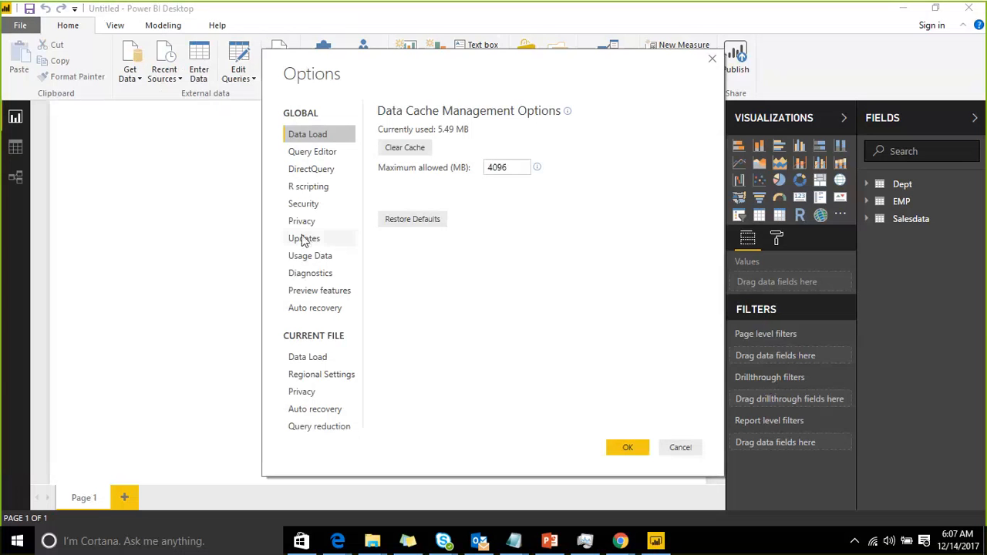
left_click(335, 293)
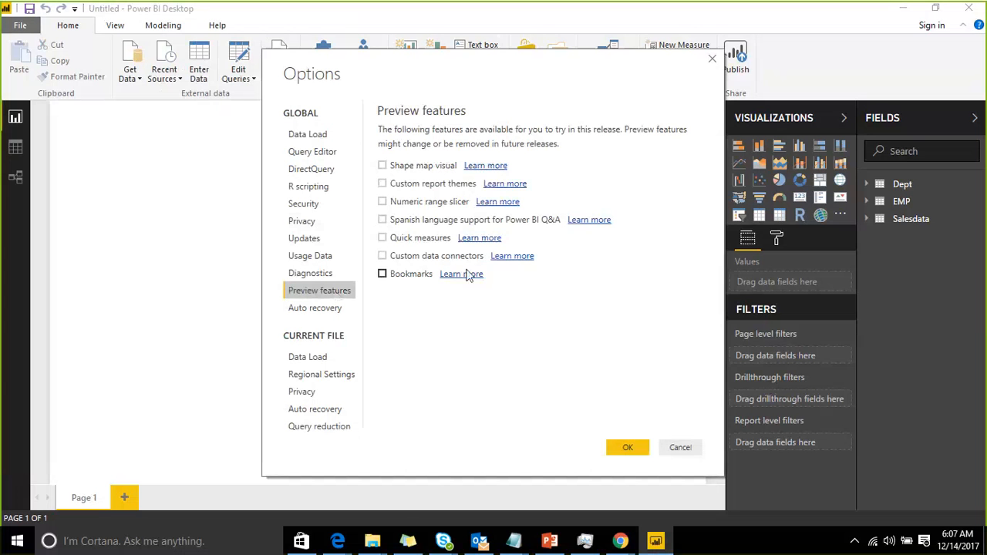
left_click(382, 238)
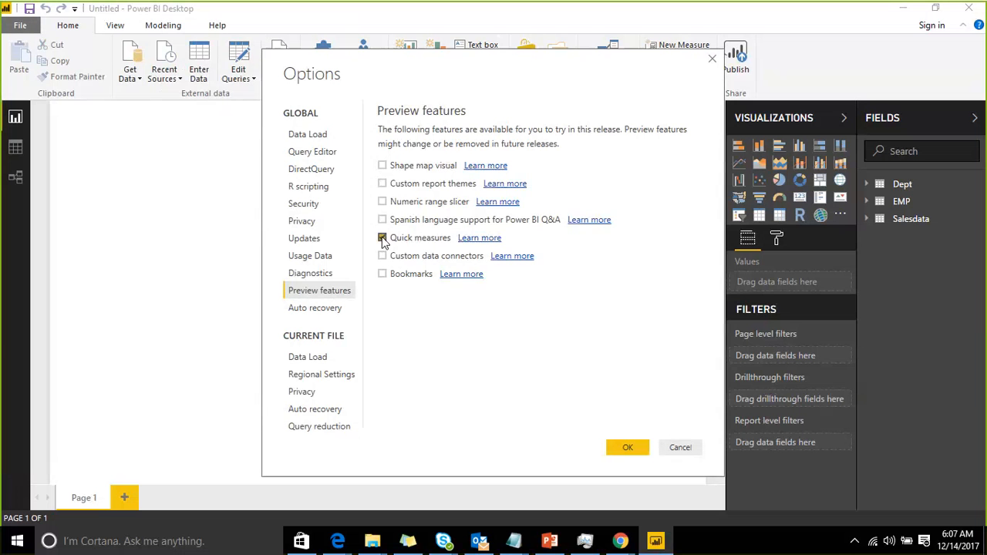
left_click(382, 274)
left_click(382, 184)
left_click(382, 201)
left_click(623, 448)
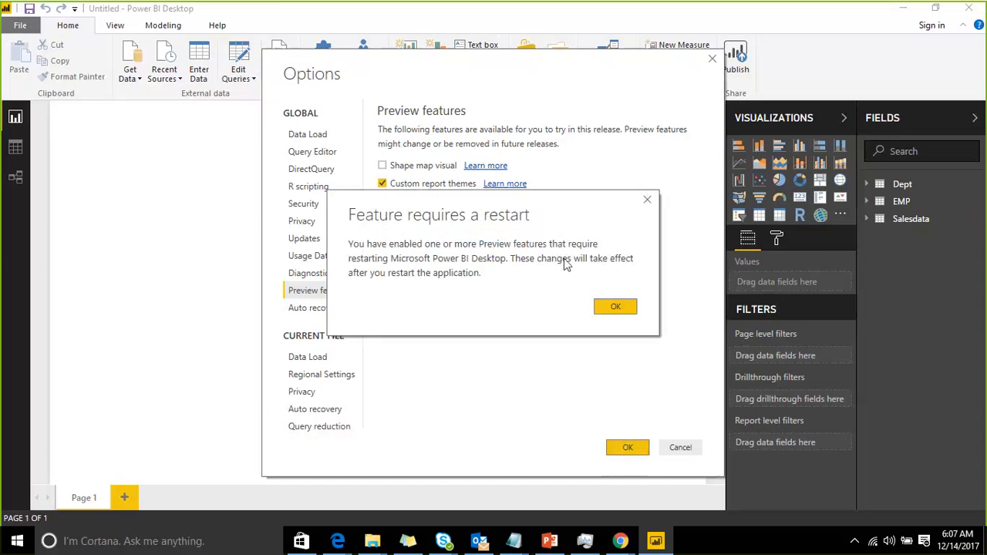
left_click(615, 308)
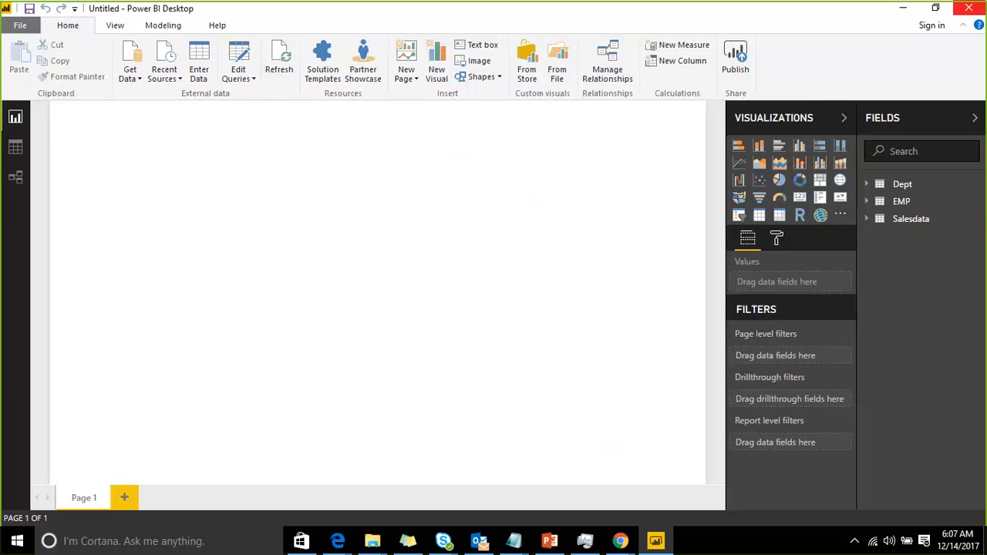
Restart Power BI Desktop without saving changes and dismiss the start screen
left_click(968, 8)
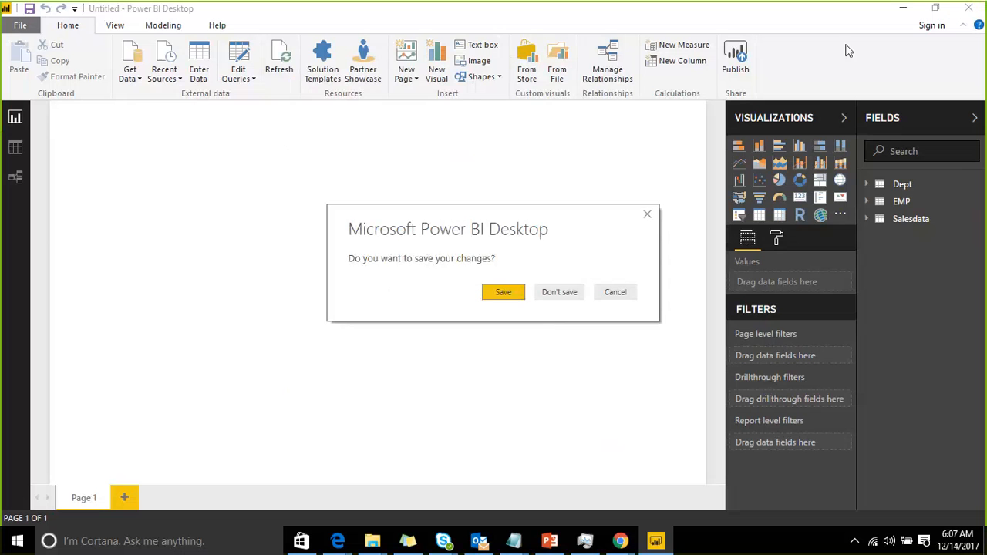
left_click(543, 292)
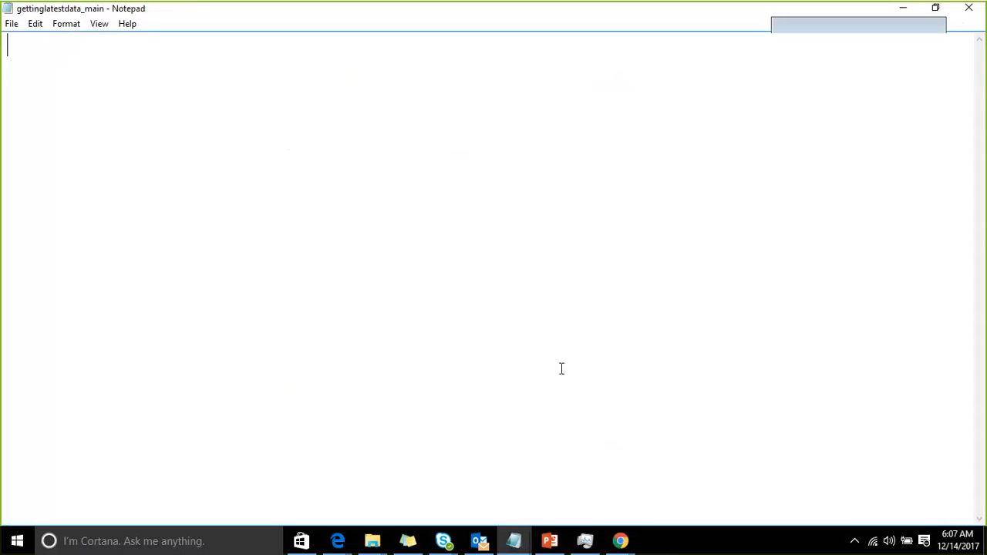
key("super")
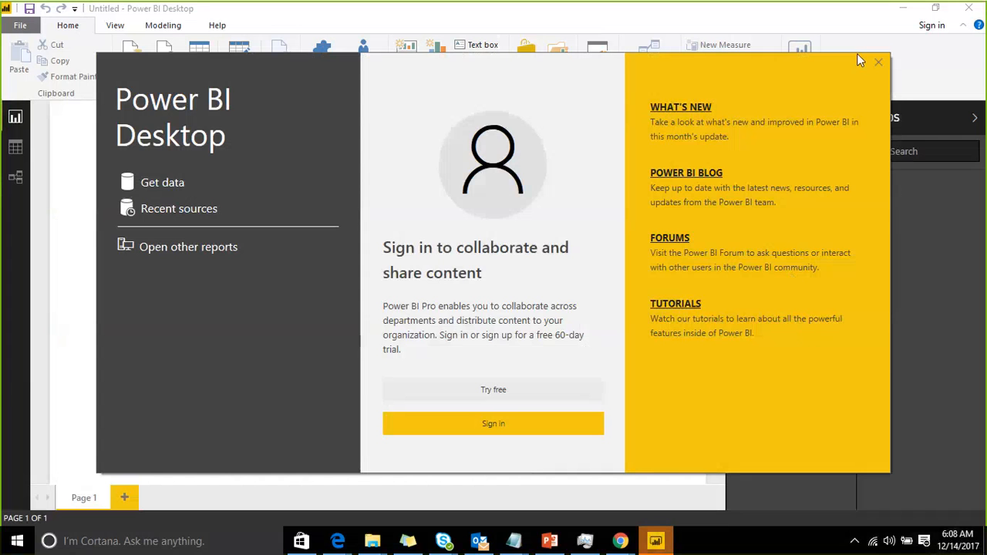
left_click(878, 63)
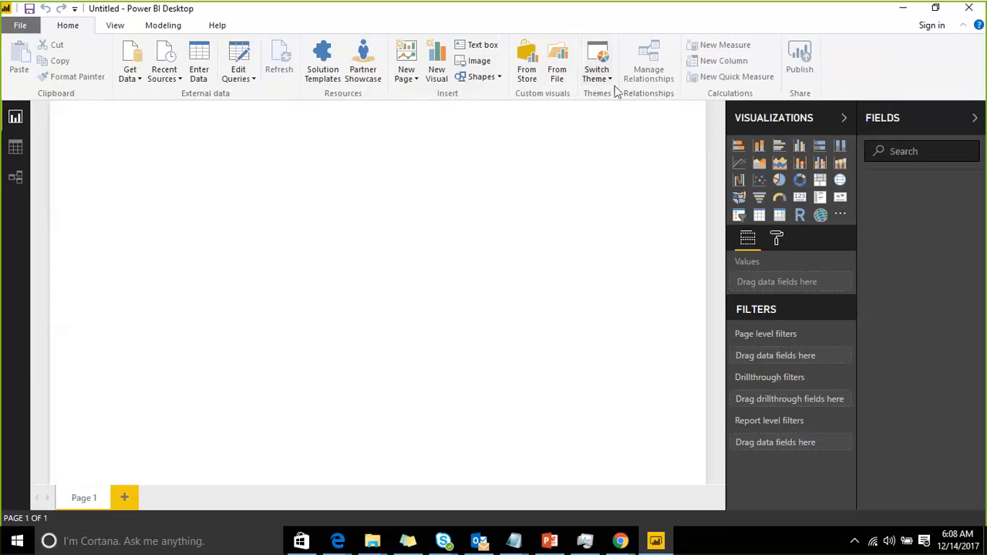
Import the Salesdata, EMP, Dept and DAX sheets from the sample Excel workbook on the Desktop
left_click(133, 80)
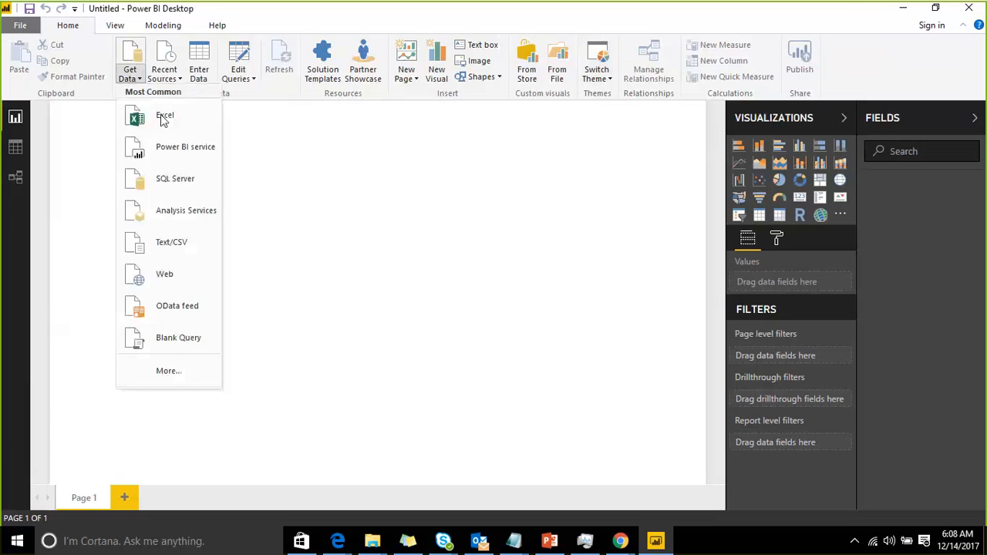
left_click(160, 114)
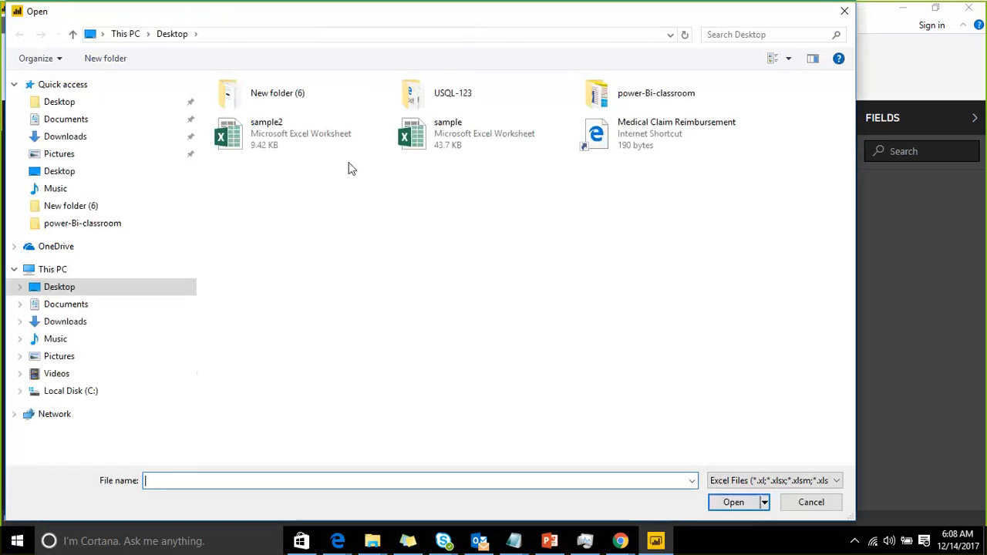
left_click(447, 138)
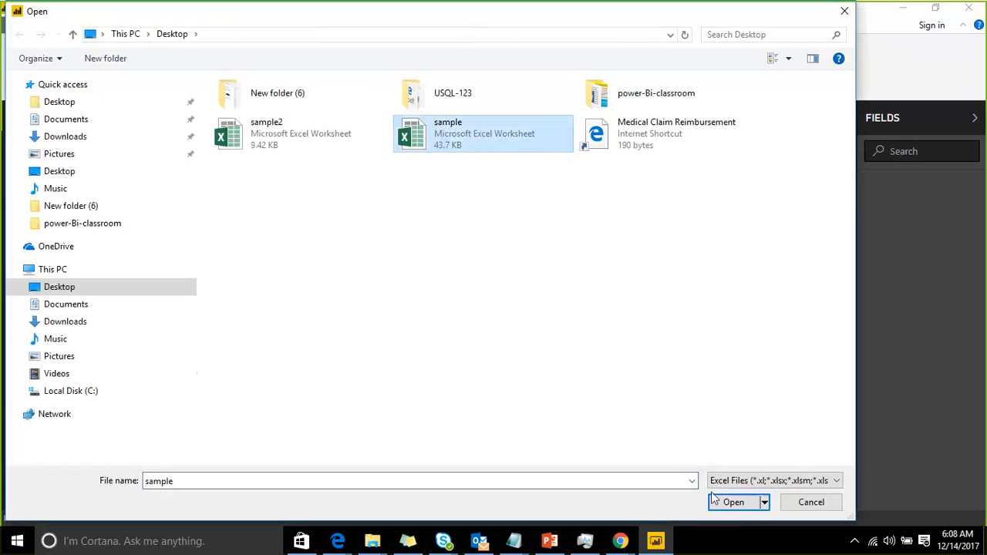
left_click(713, 499)
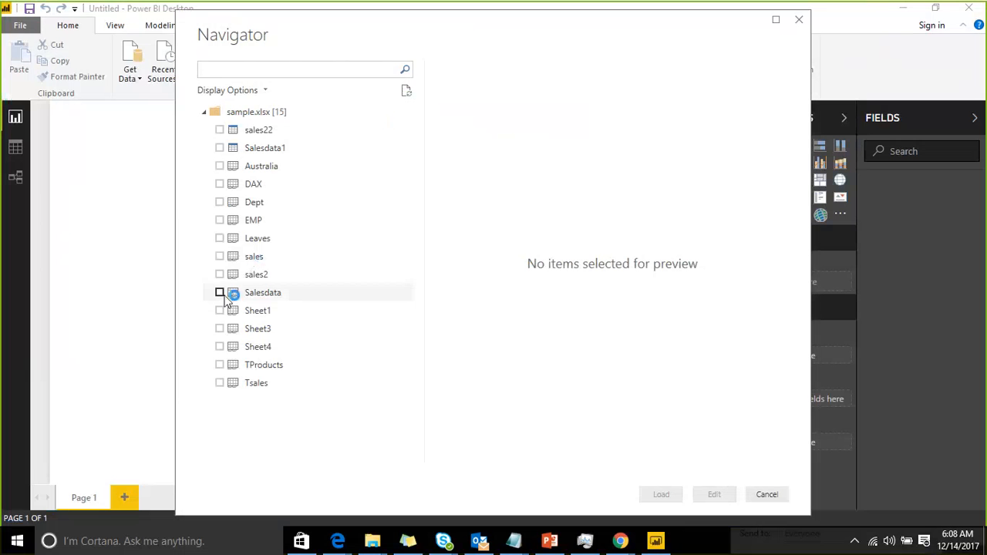
left_click(221, 293)
left_click(220, 219)
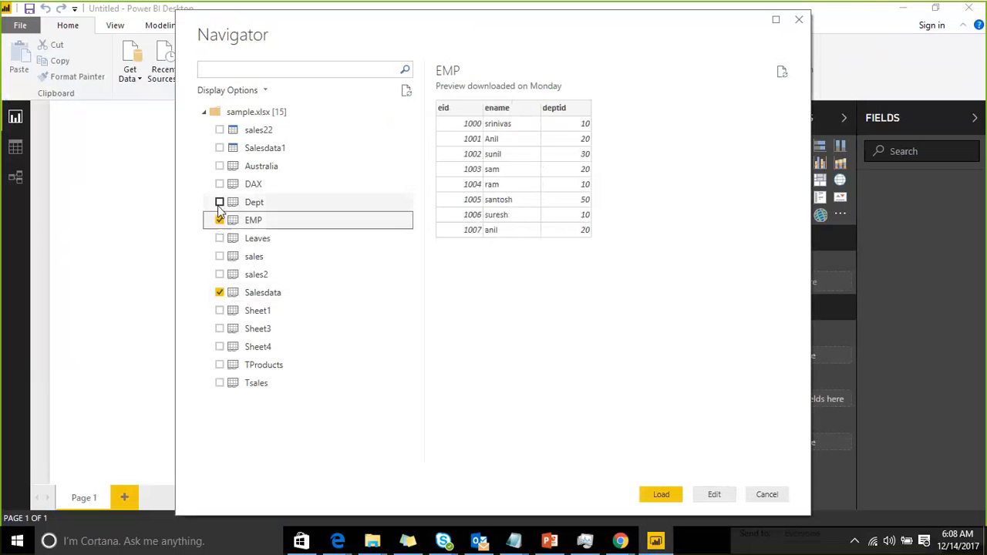
left_click(220, 202)
left_click(220, 184)
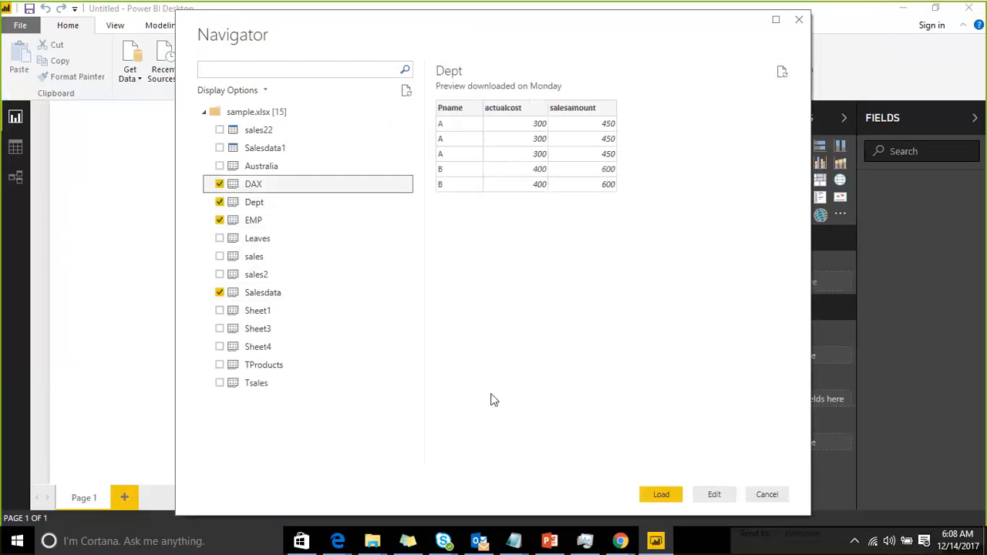
left_click(660, 494)
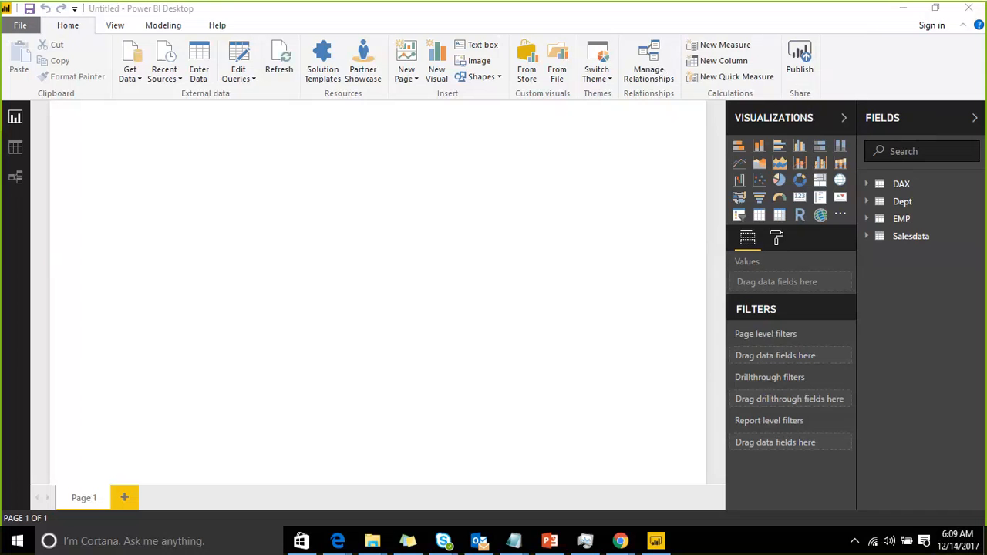
Check the defined relationships and the model diagram of the loaded tables
left_click(659, 66)
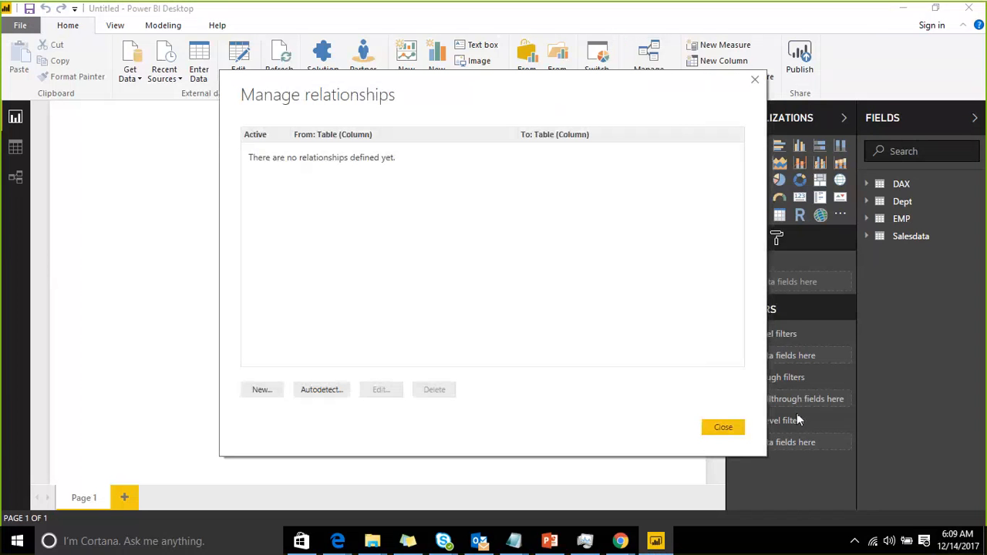
left_click(723, 427)
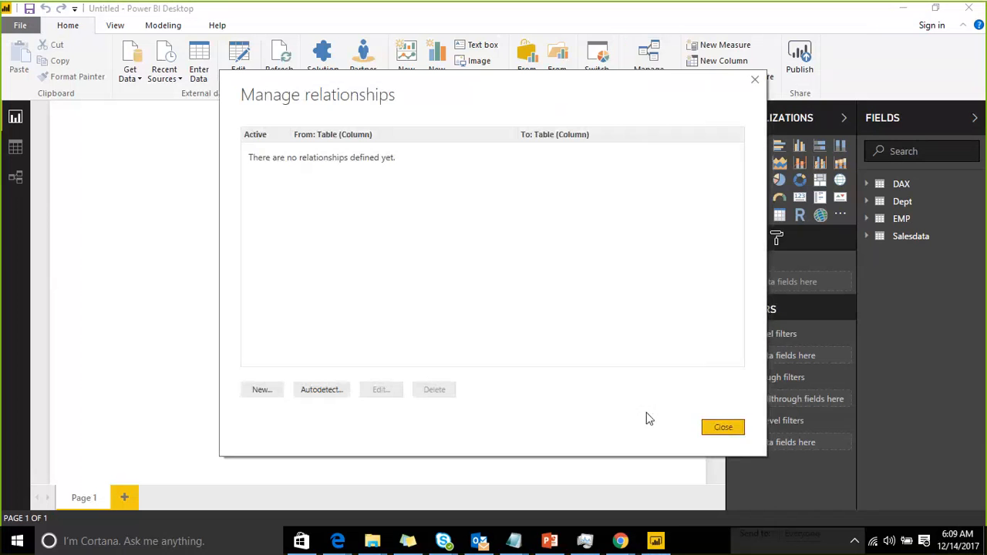
left_click(15, 176)
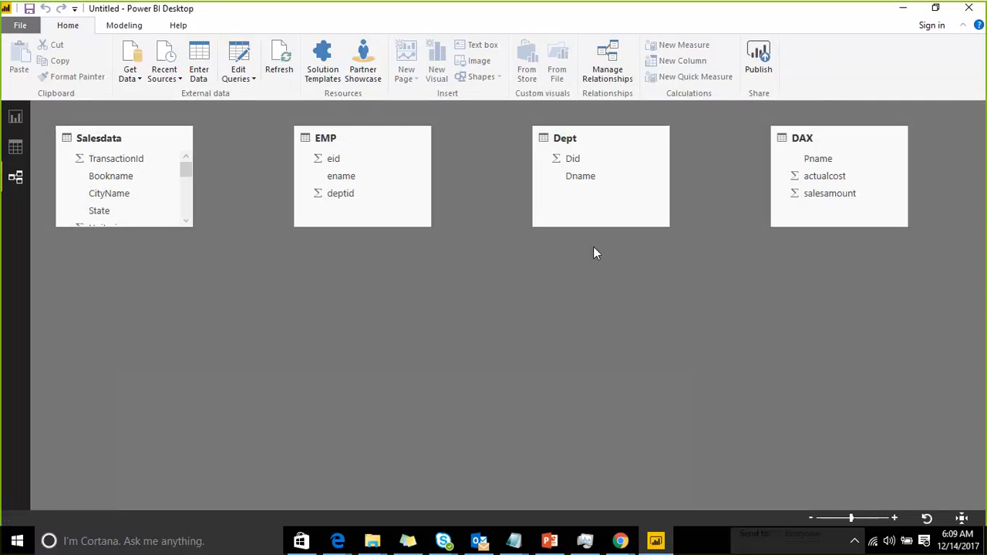
left_click(16, 117)
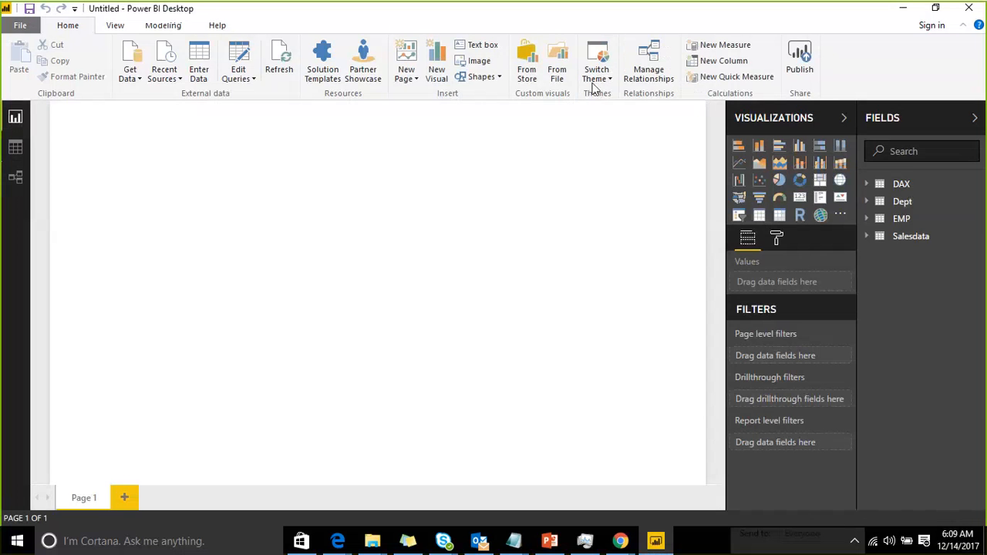
Create a one-to-many relationship between Dept's Did column and EMP's deptid column
left_click(652, 80)
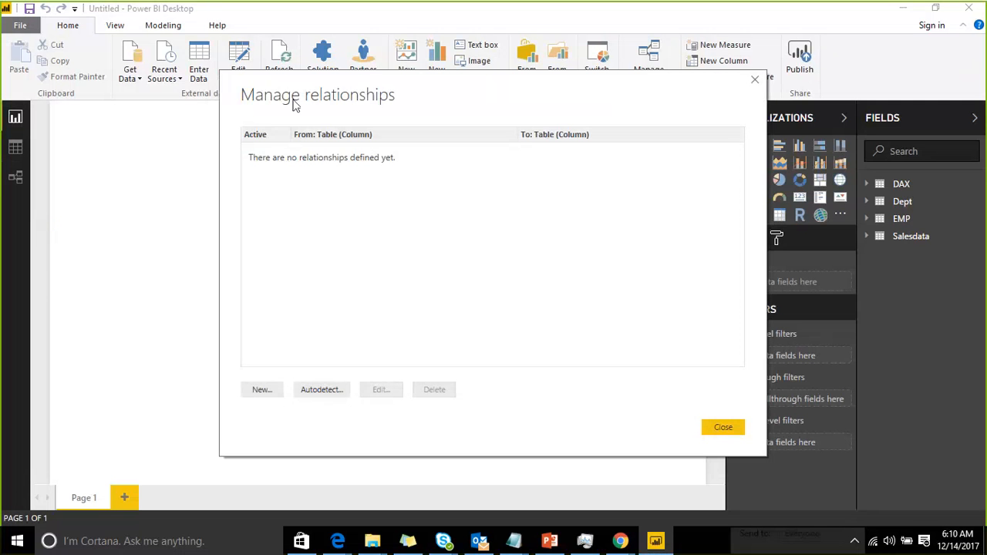
left_click_drag(293, 105, 183, 67)
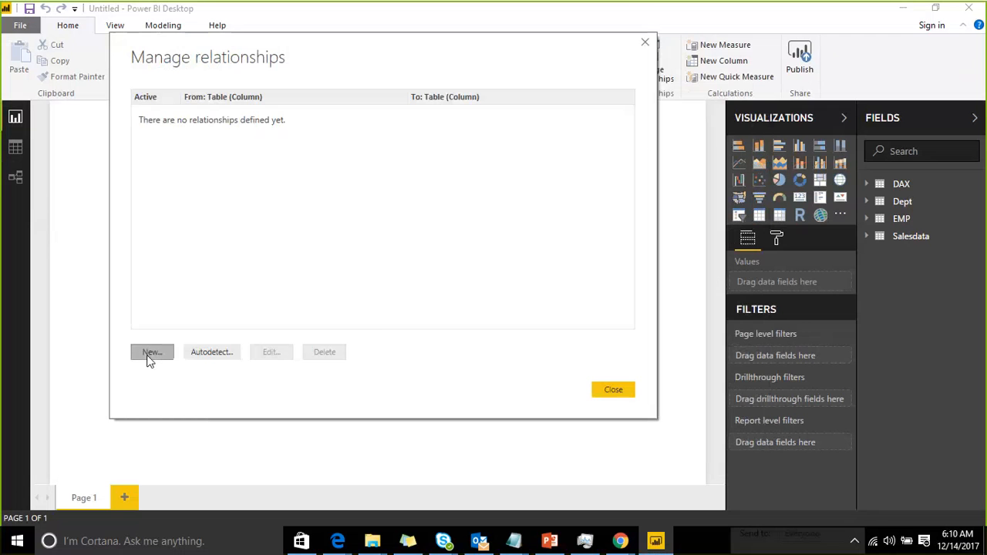
left_click(151, 353)
left_click(298, 96)
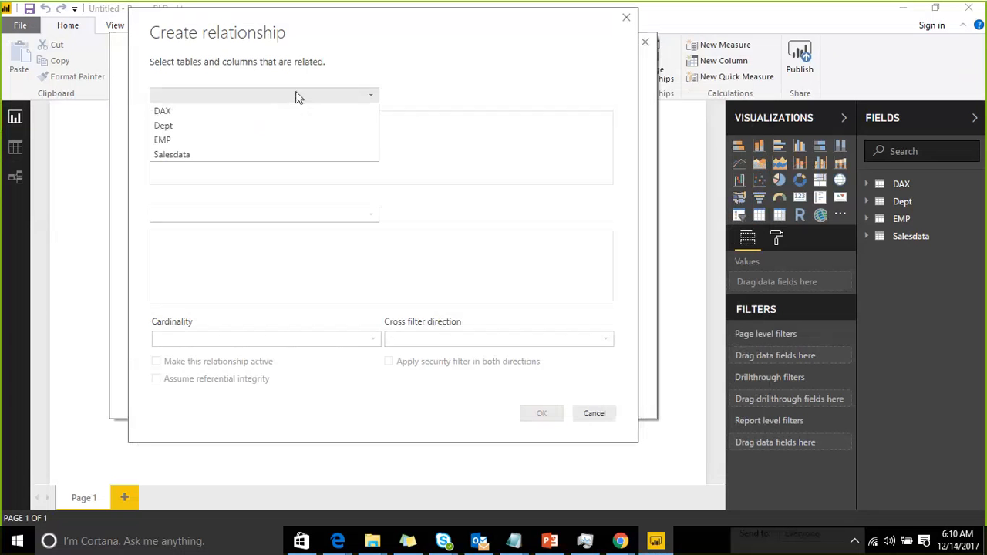
left_click(236, 139)
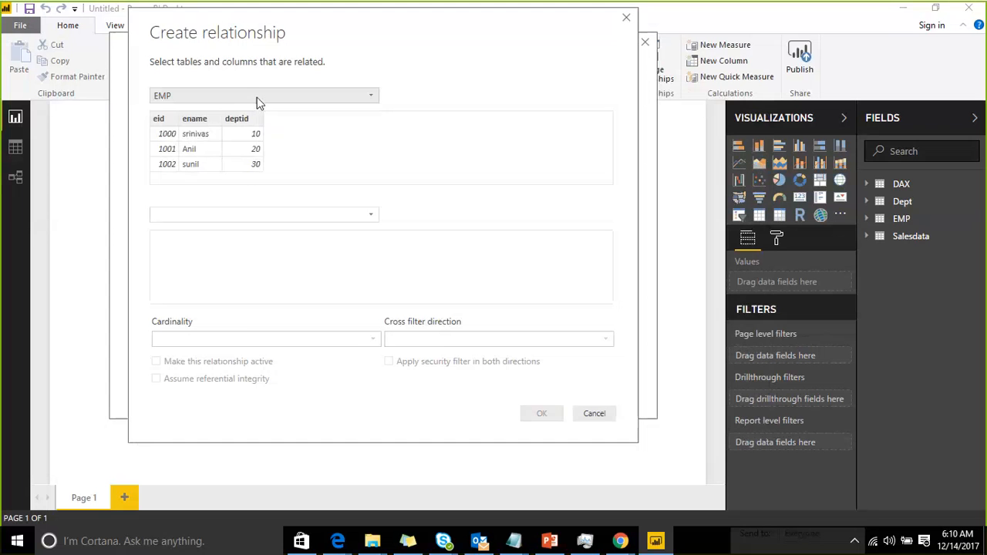
left_click(258, 99)
left_click(223, 128)
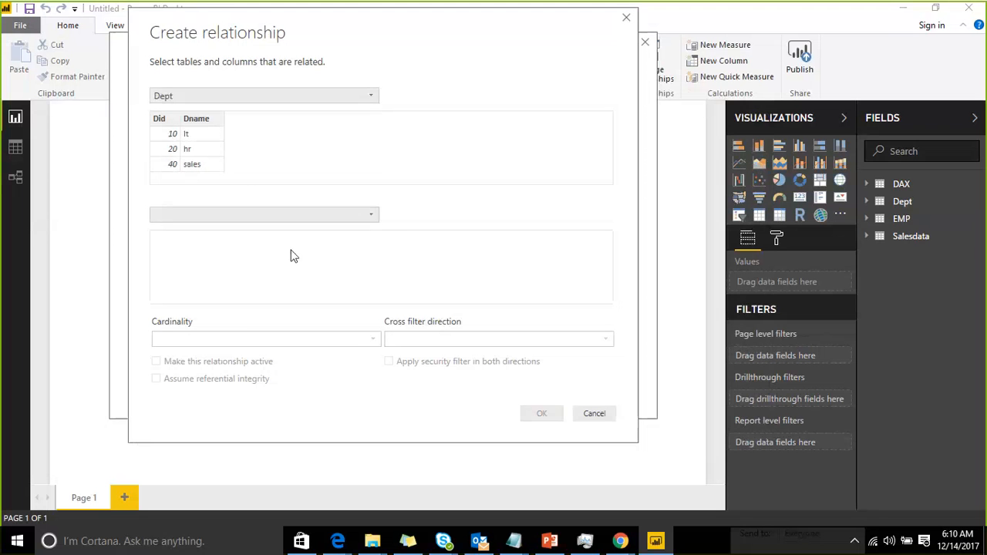
left_click(371, 215)
left_click(234, 243)
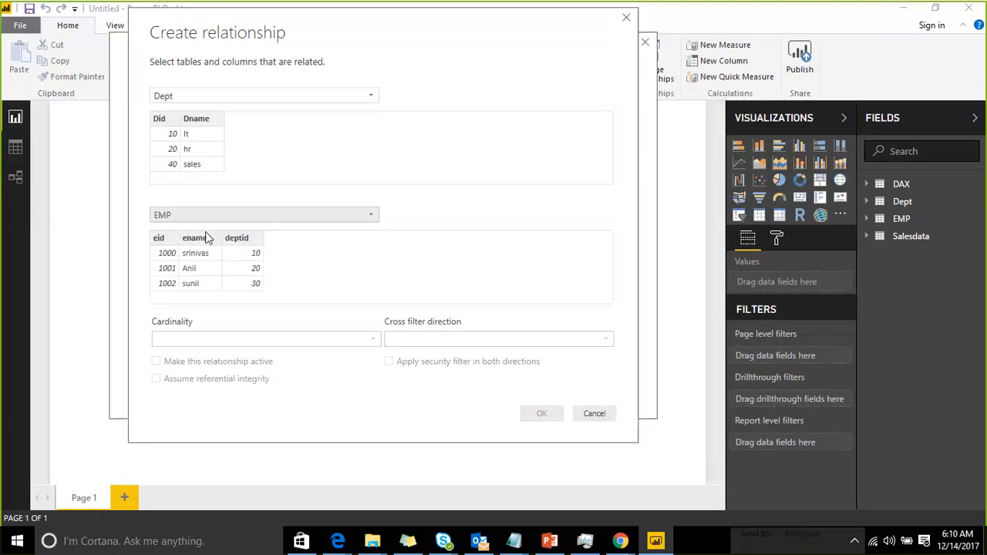
left_click(157, 127)
left_click(262, 266)
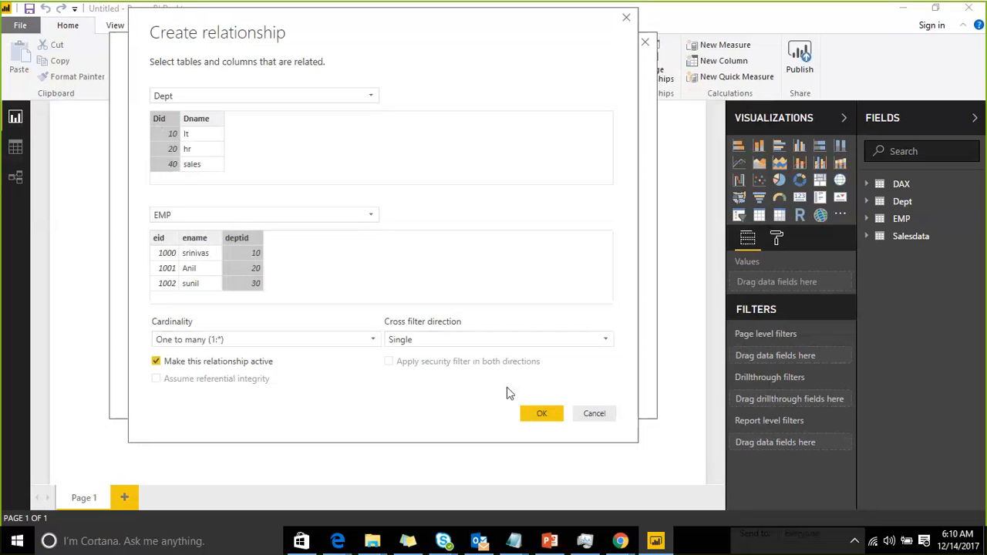
left_click(543, 415)
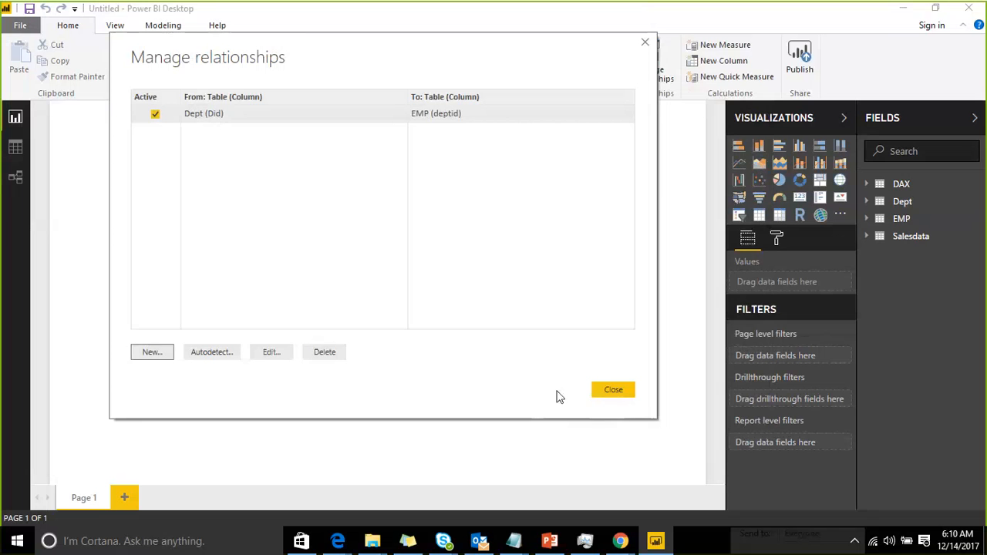
left_click(606, 393)
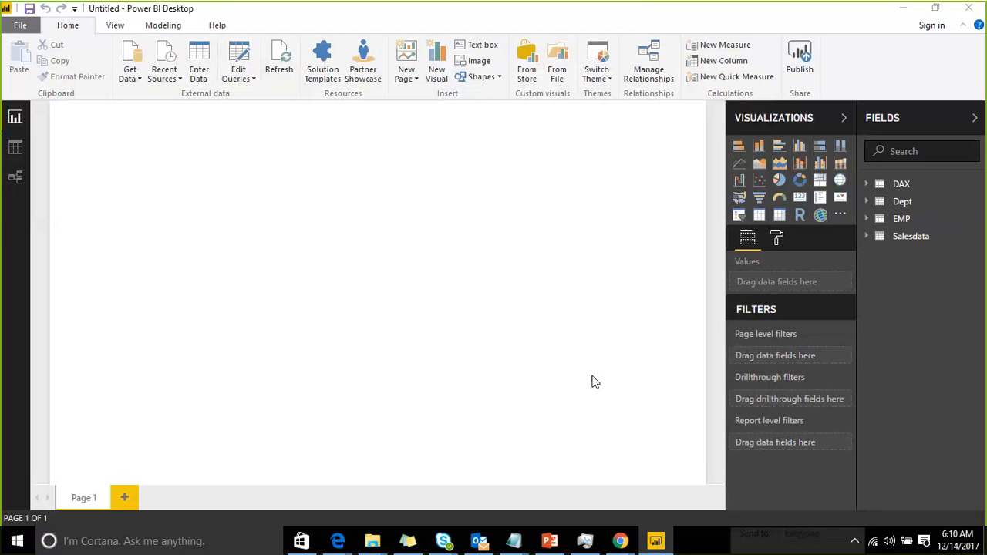
Review the new relationship in the model diagram and the relationships list
left_click(14, 179)
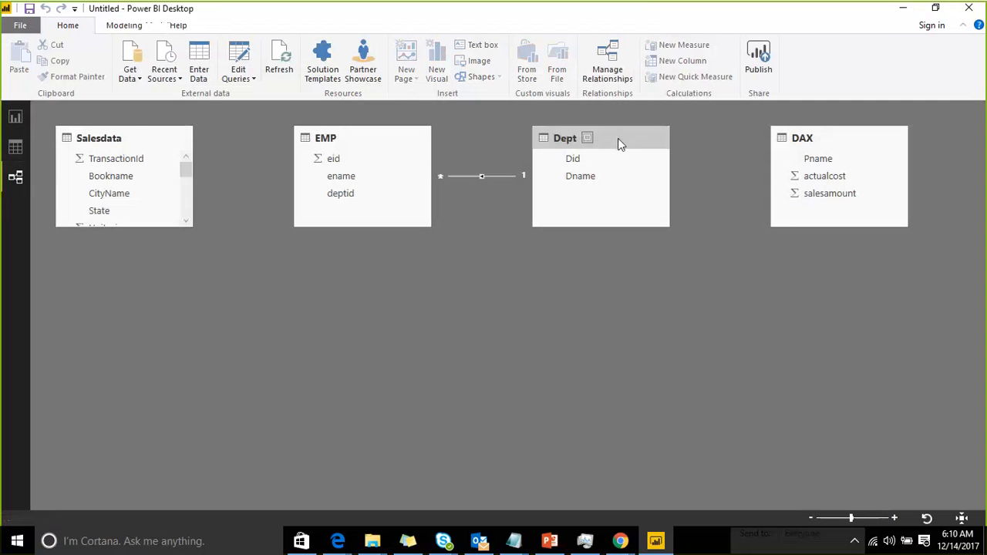
left_click(14, 117)
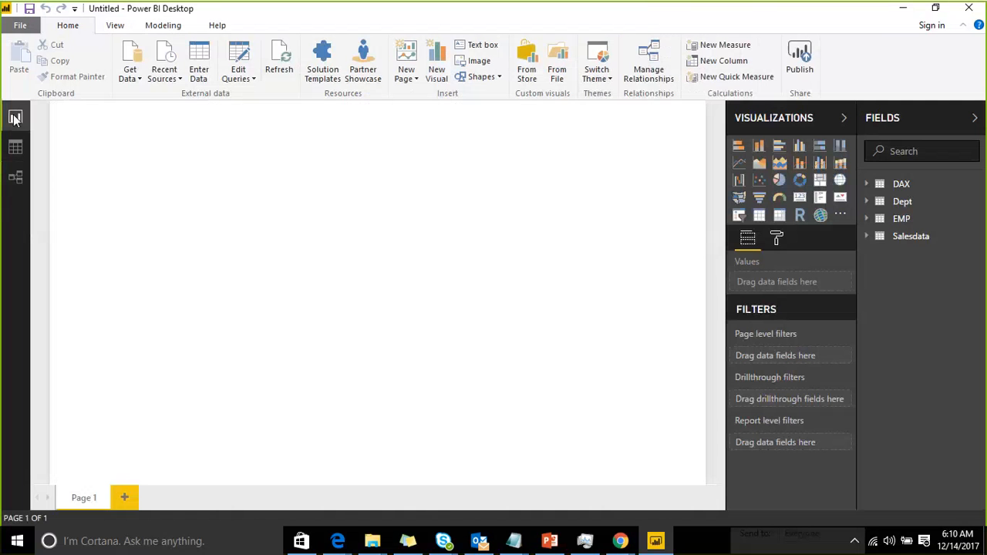
left_click(649, 65)
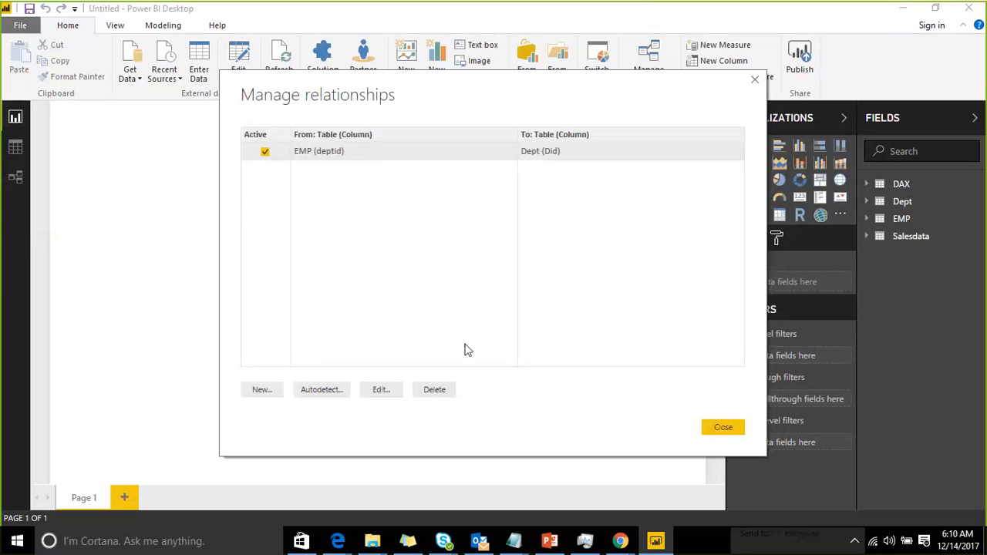
Edit the EMP–Dept relationship to set its cross filter direction to Both
left_click(391, 392)
left_click(566, 377)
left_click(562, 406)
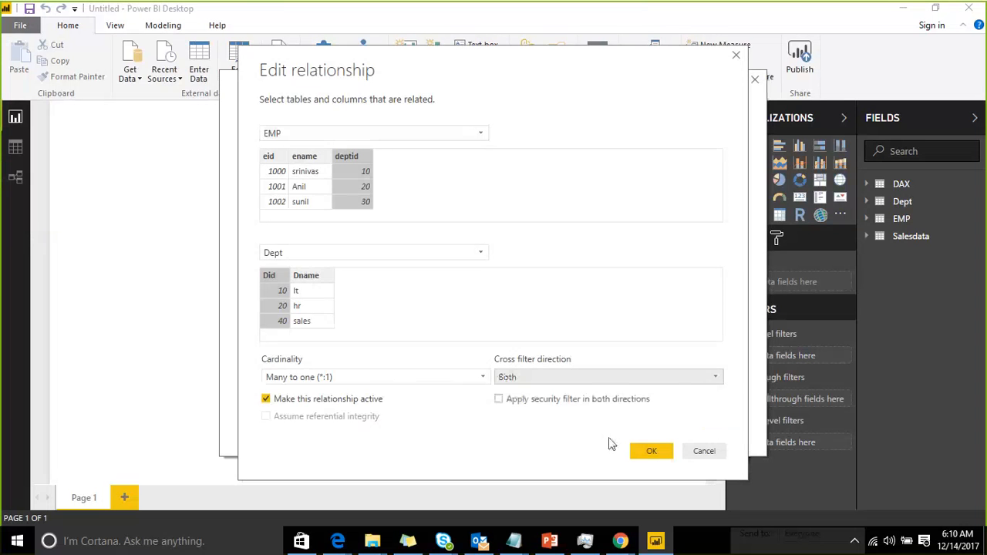
left_click(652, 451)
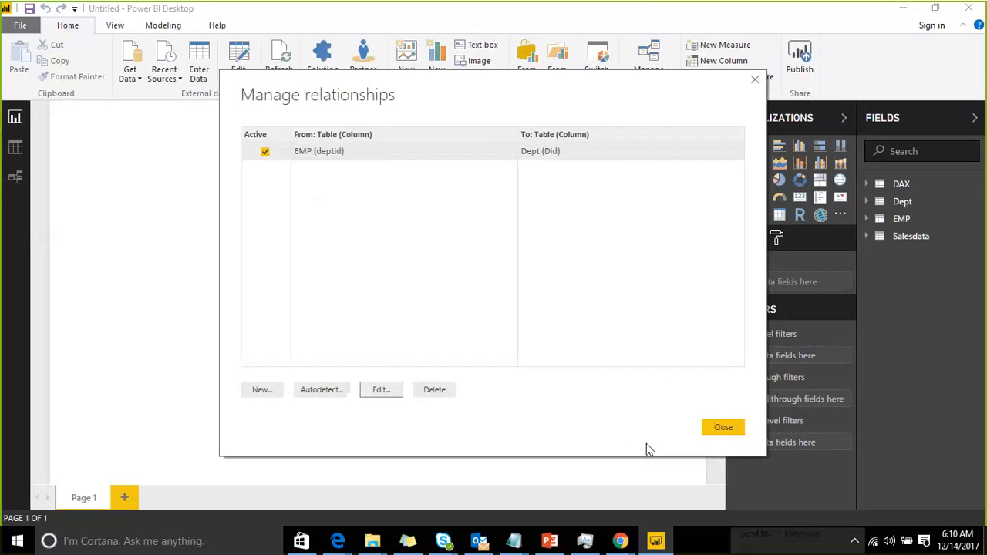
left_click(704, 430)
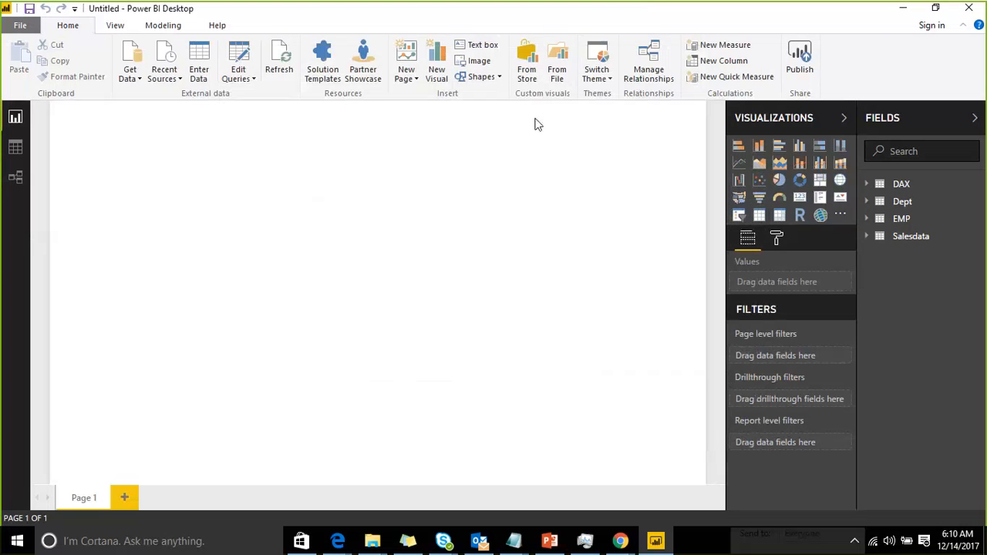
Delete the EMP–Dept relationship from the relationships list
left_click(650, 70)
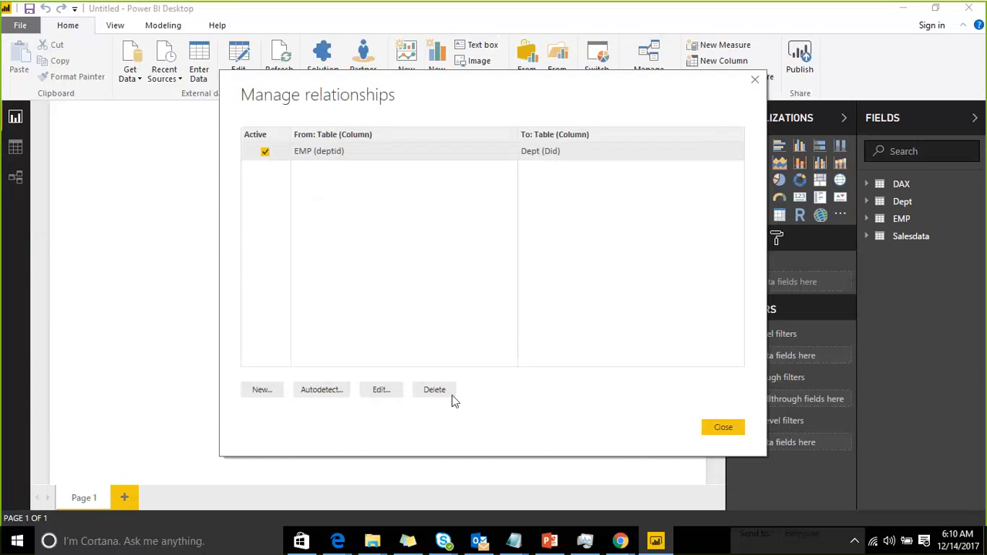
left_click(452, 391)
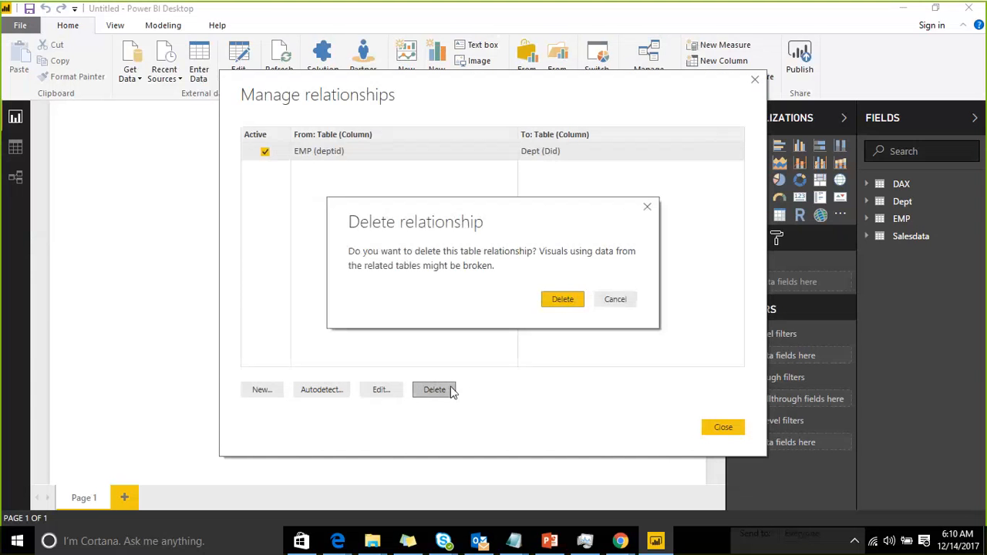
left_click(564, 299)
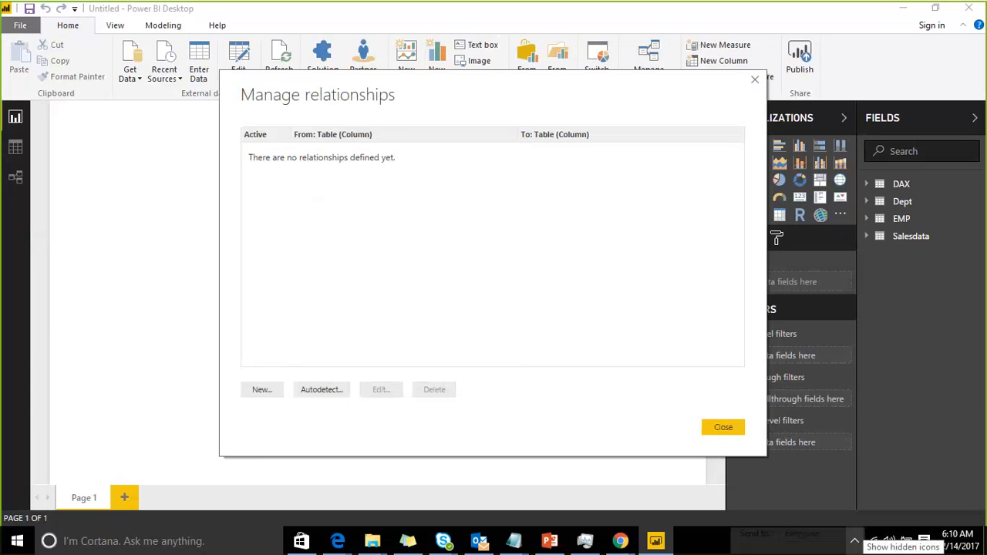
Run Autodetect to search for relationships between the tables
left_click(309, 394)
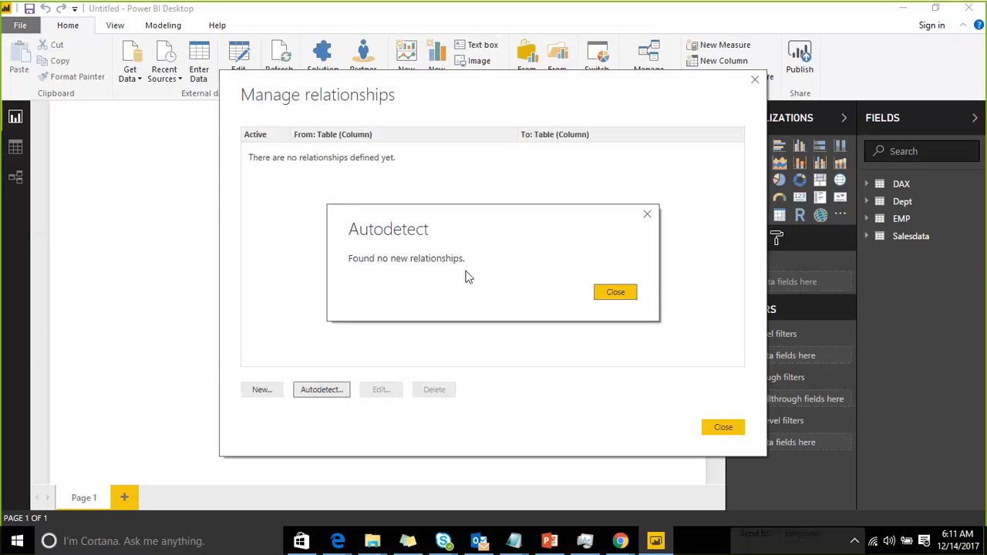
left_click(608, 293)
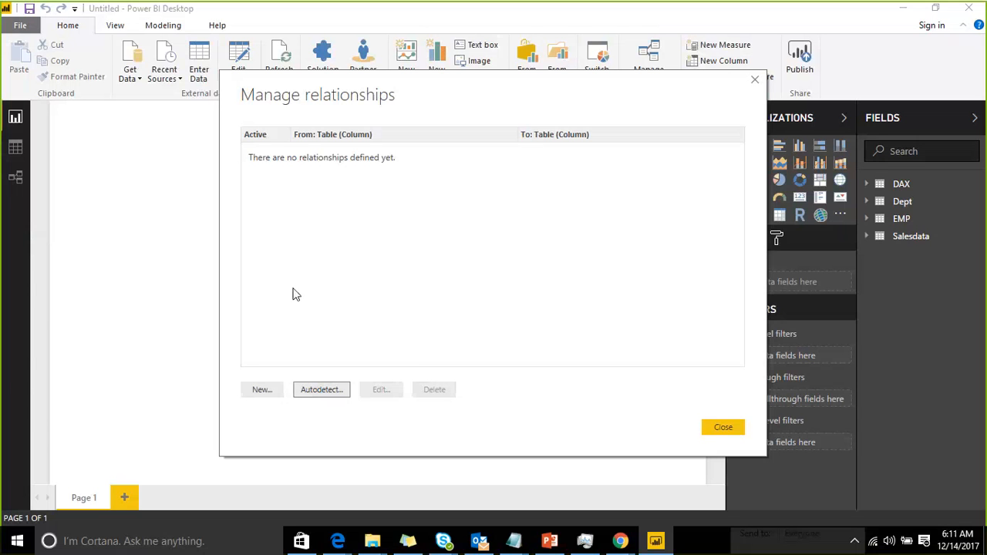
Create a new relationship from Dept's Did column to EMP's deptid column
left_click(262, 390)
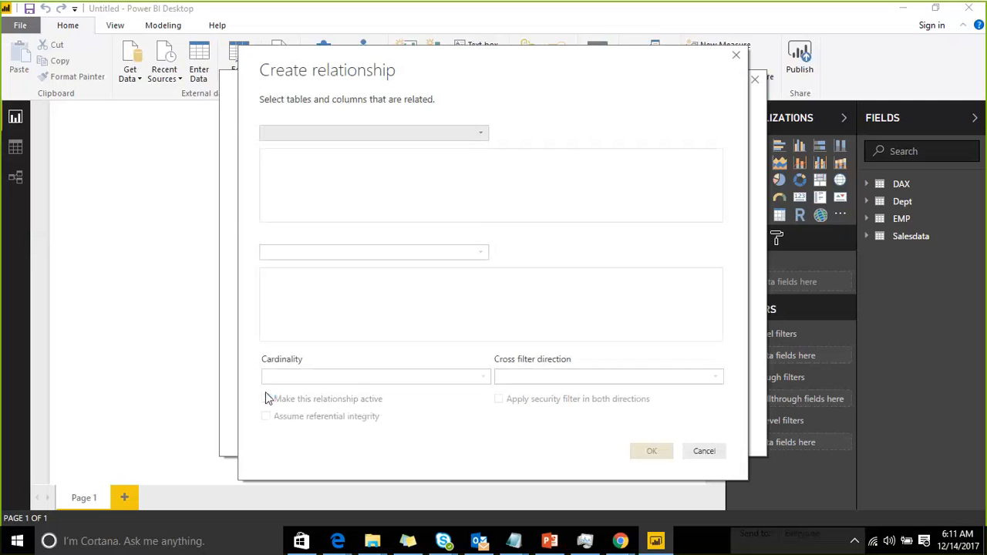
left_click(465, 136)
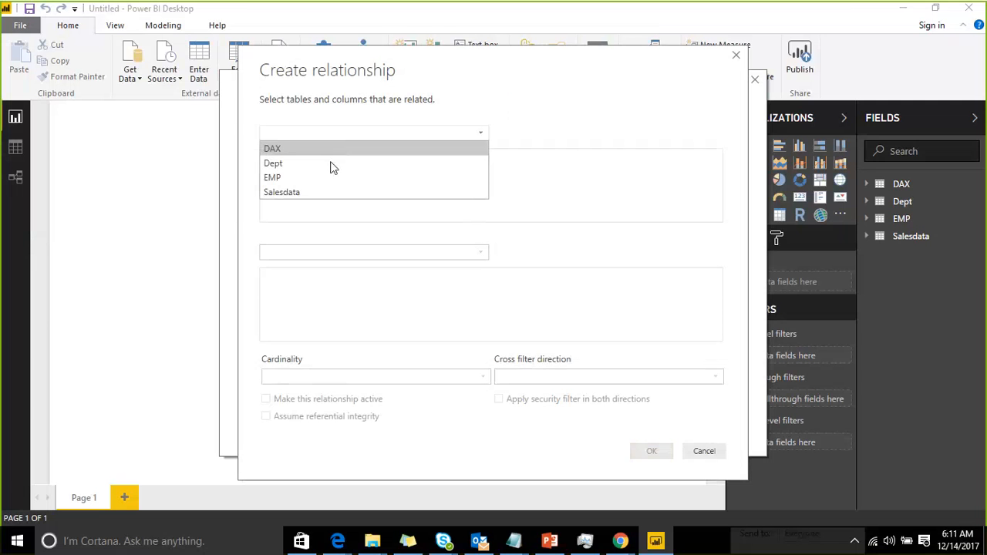
left_click(330, 171)
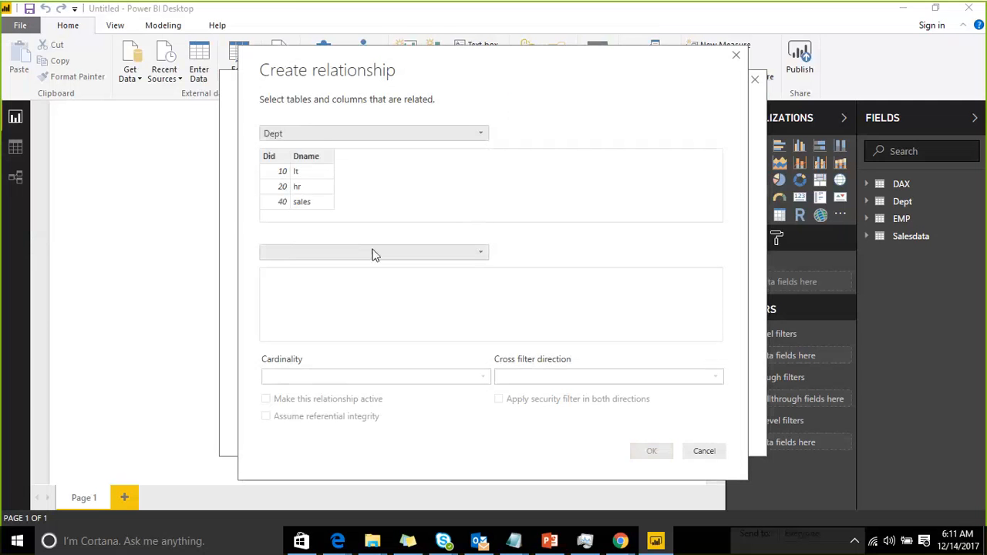
left_click(373, 253)
left_click(309, 279)
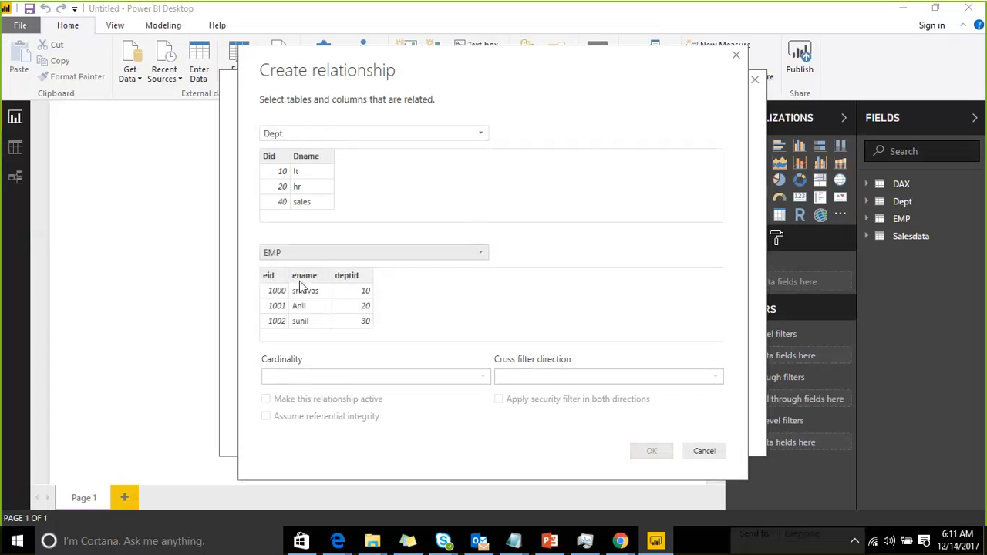
left_click(267, 157)
left_click(344, 277)
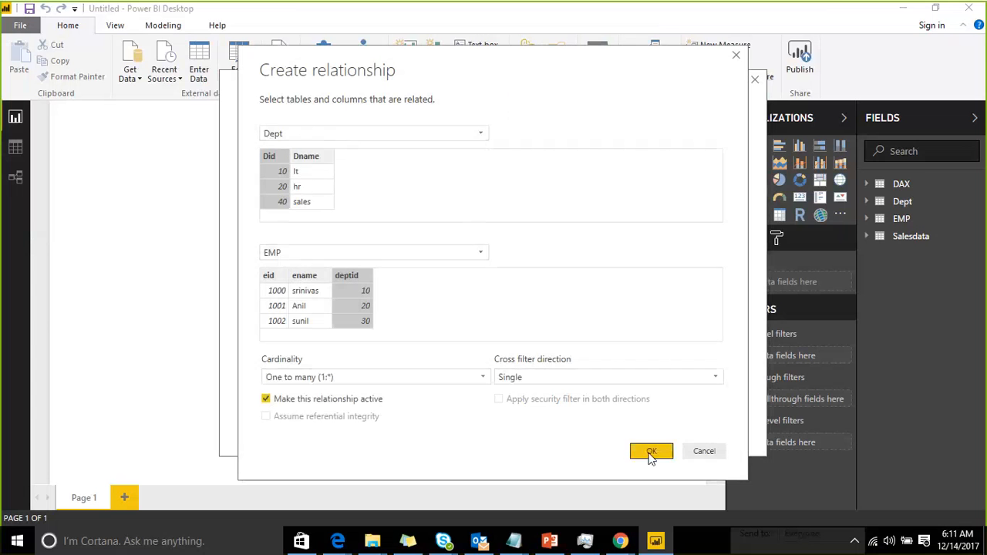
left_click(652, 452)
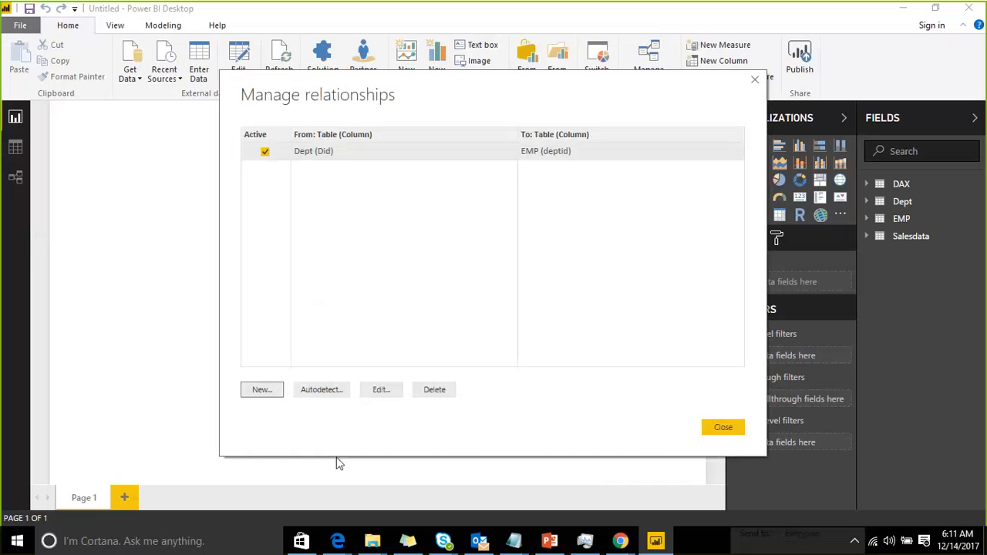
left_click(716, 426)
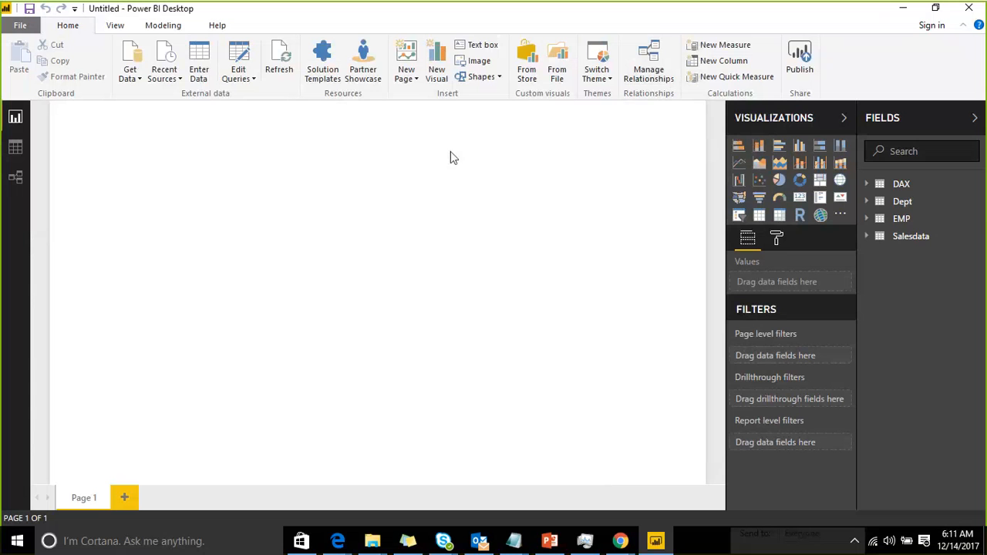
In the model diagram, delete the relationship and recreate it by linking Dept's Did to EMP's deptid
left_click(11, 182)
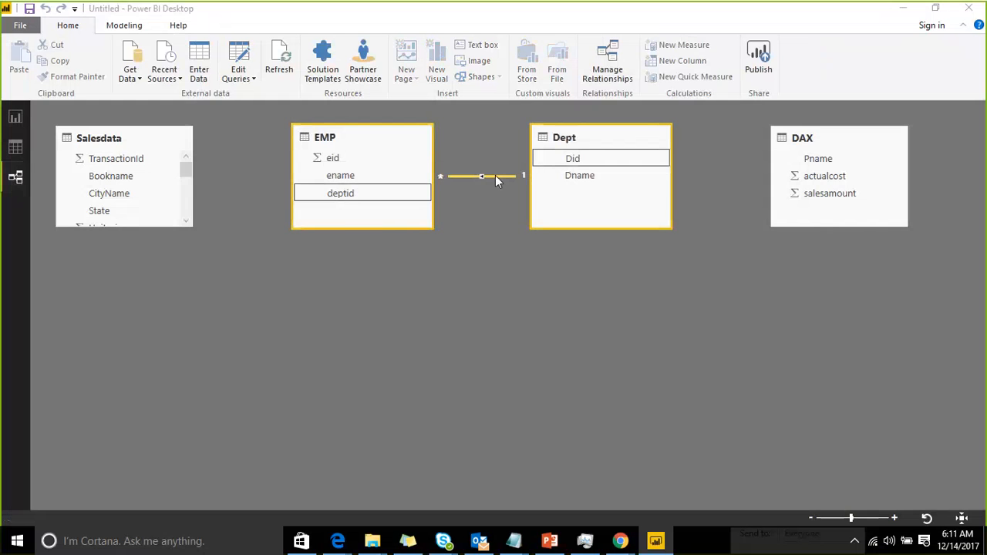
key("Delete")
key("Return")
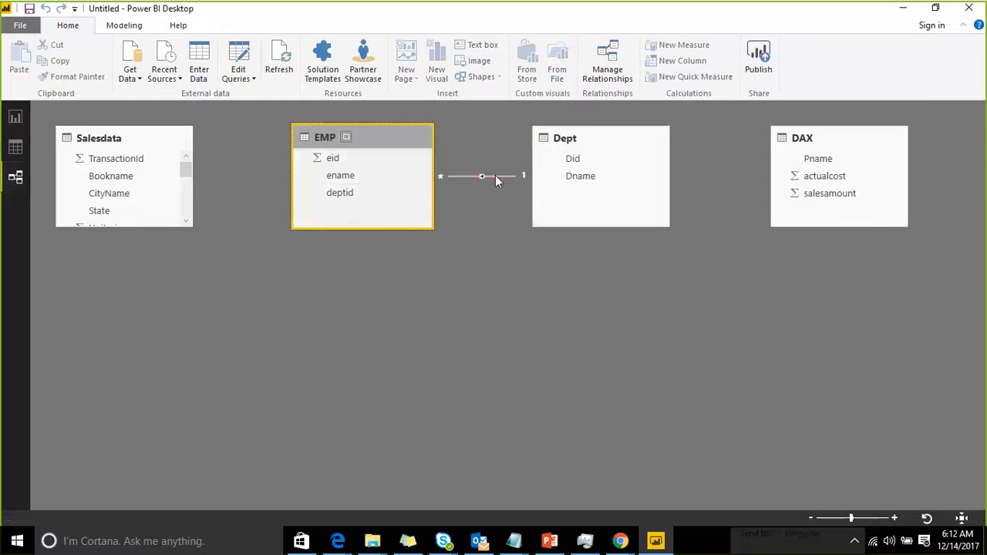
left_click_drag(568, 159, 346, 201)
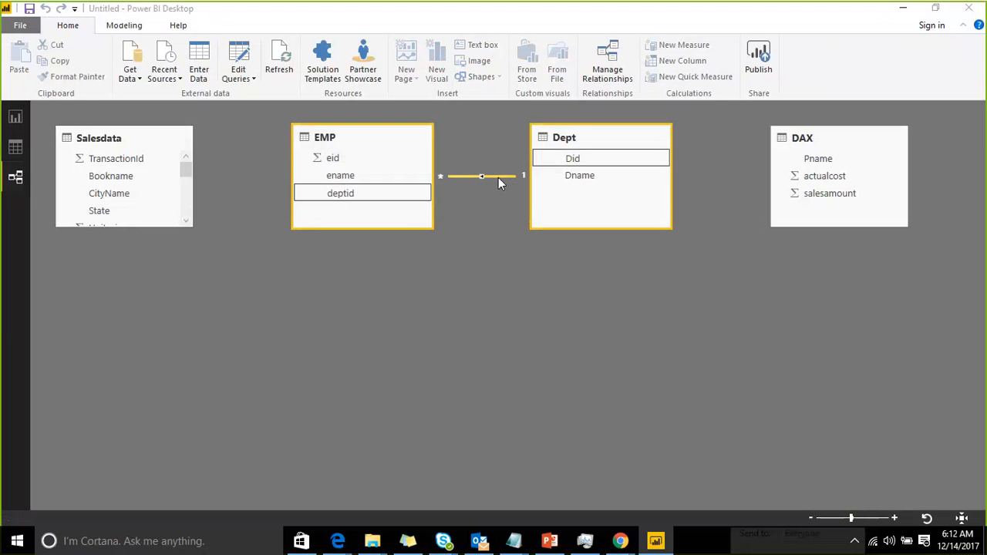
Delete the relationship again and recreate it by linking EMP's deptid to Dept's Did
key("Delete")
key("Return")
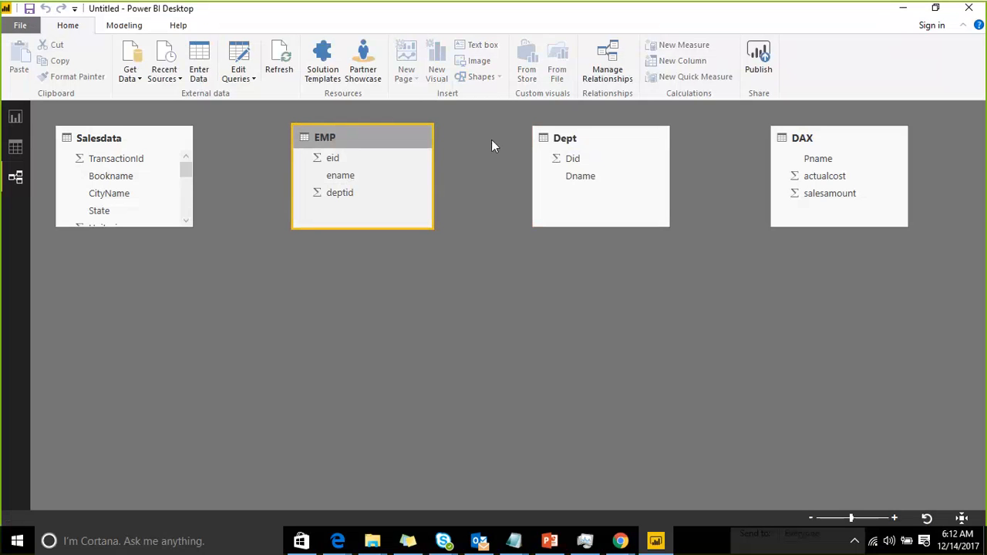
left_click_drag(366, 198, 563, 159)
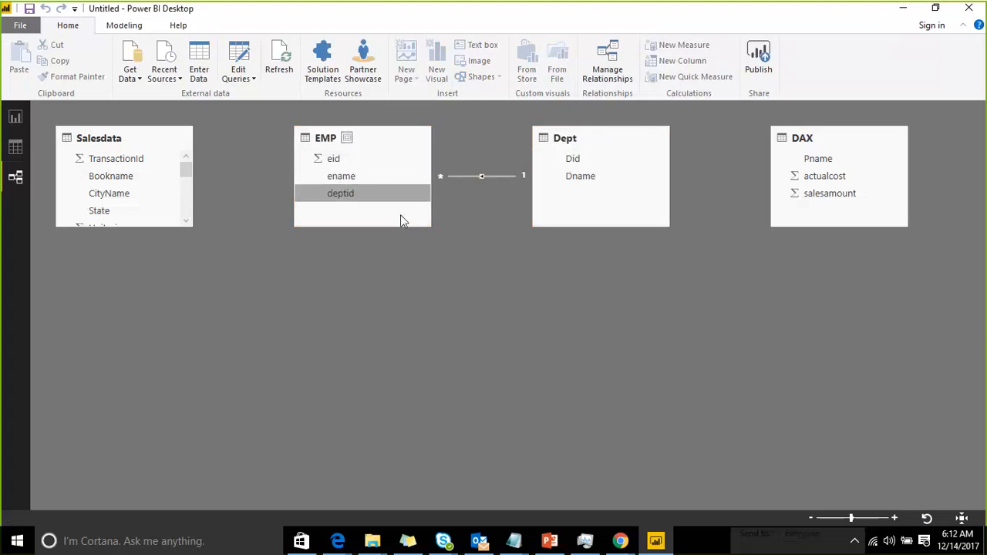
Review the relationships list from the report view
left_click(16, 117)
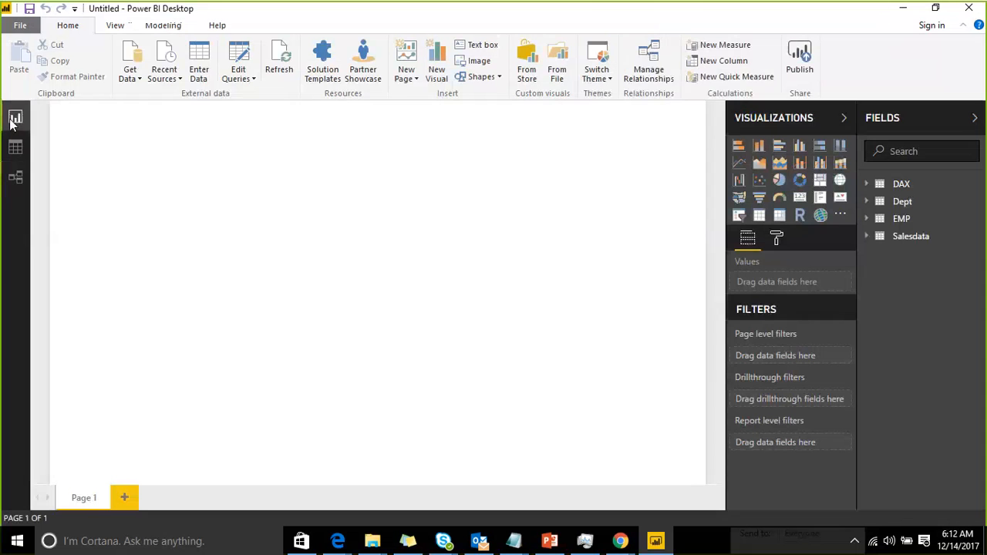
left_click(648, 74)
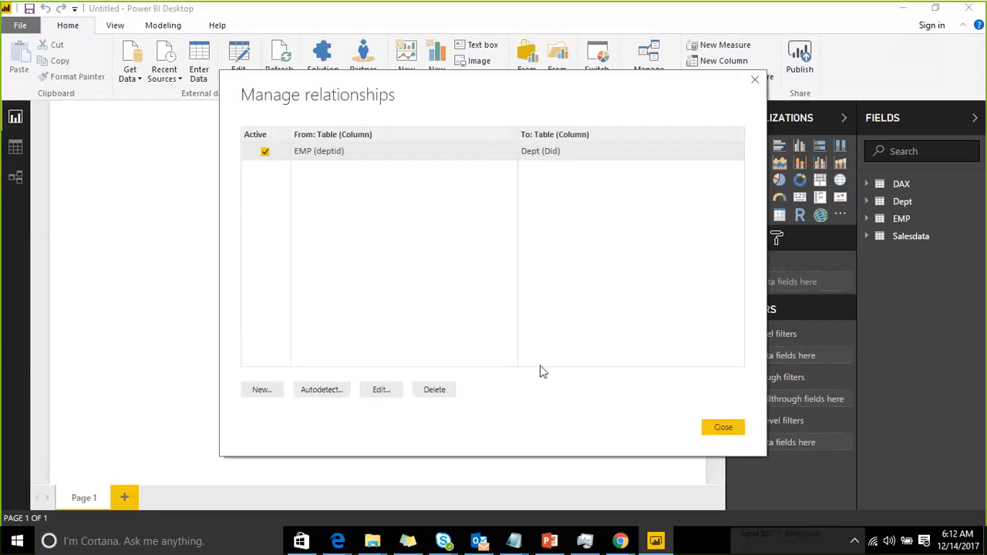
left_click_drag(478, 77, 402, 57)
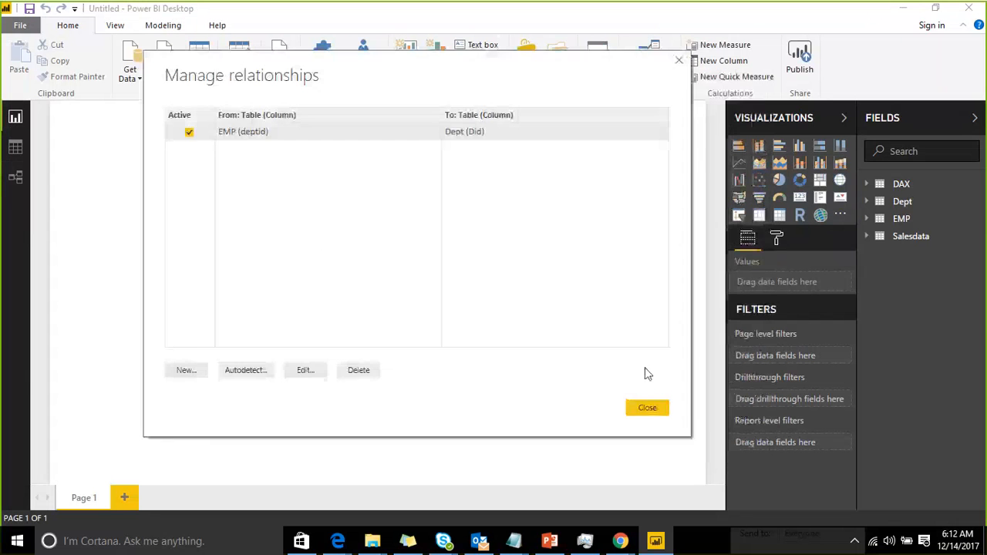
left_click(647, 409)
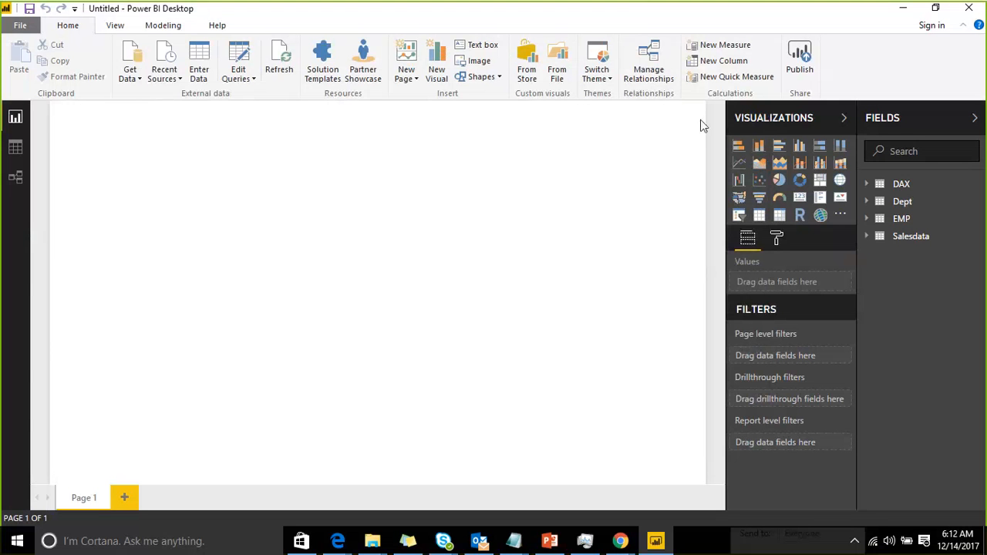
Inspect the EMP–Dept relationship's settings without changing them, then delete the relationship
left_click(651, 73)
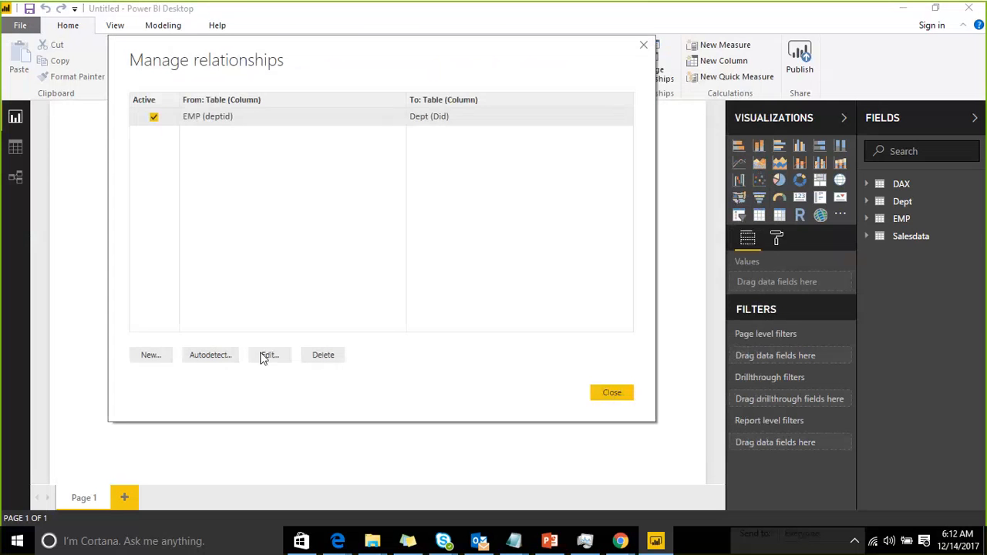
left_click(268, 355)
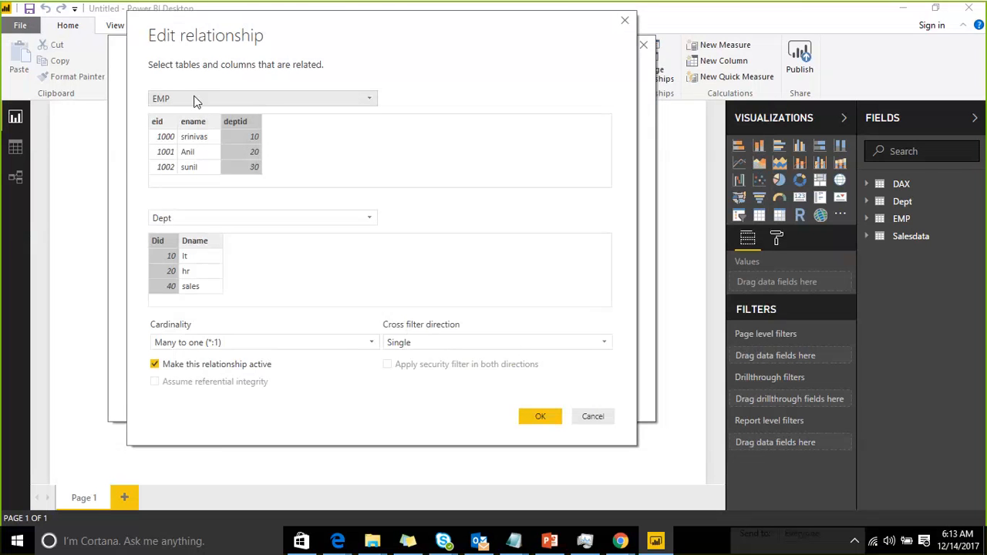
left_click(588, 419)
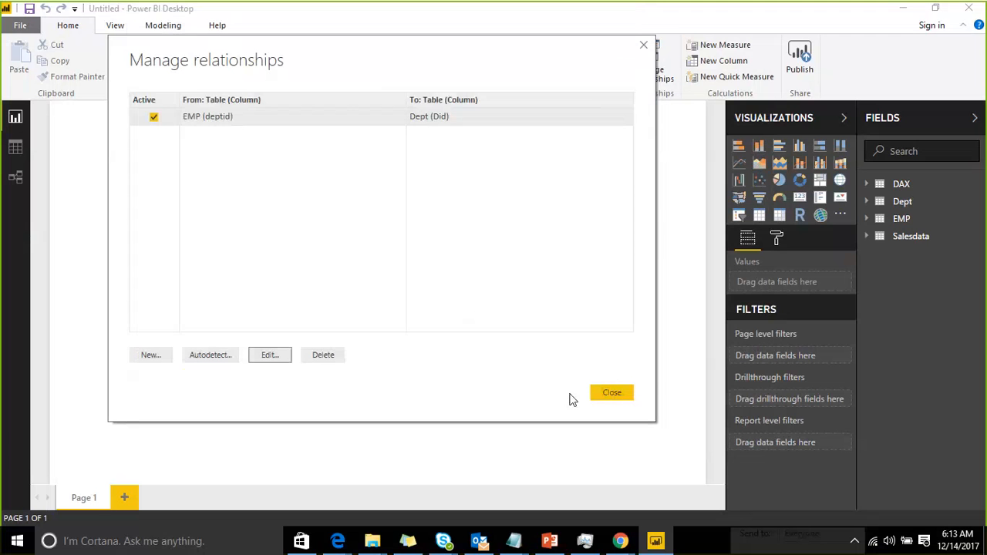
left_click(319, 357)
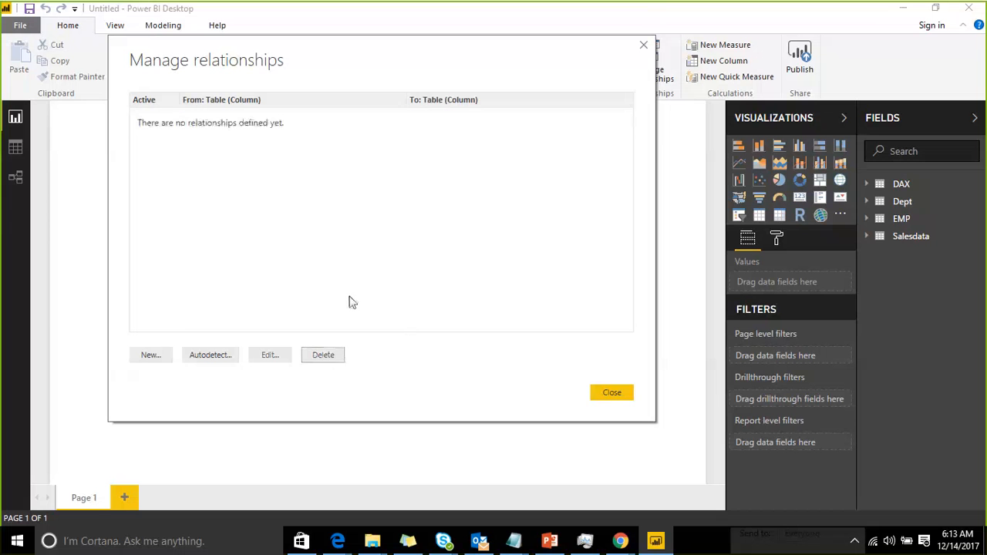
Create a new relationship from Dept's Did column to EMP's deptid column
left_click(152, 356)
left_click(368, 97)
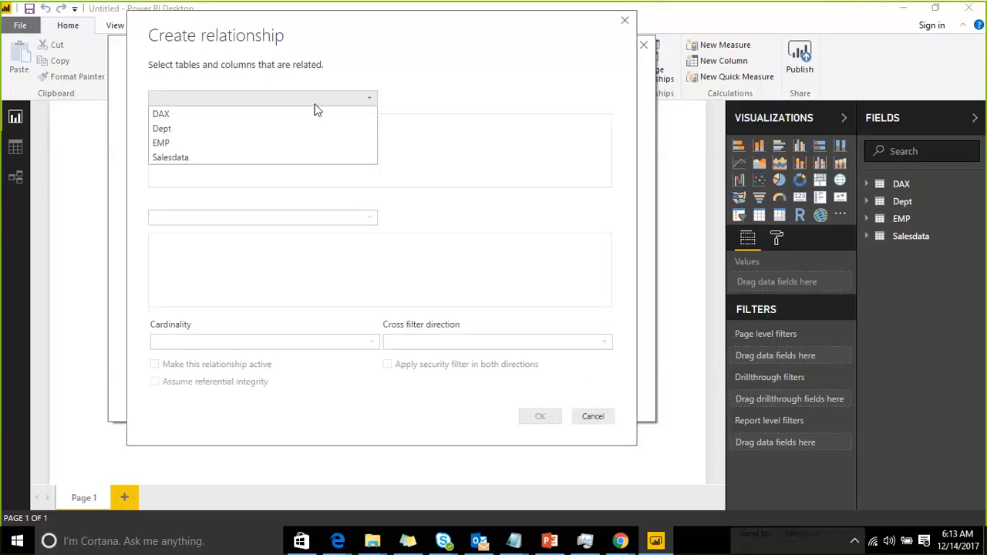
left_click(230, 128)
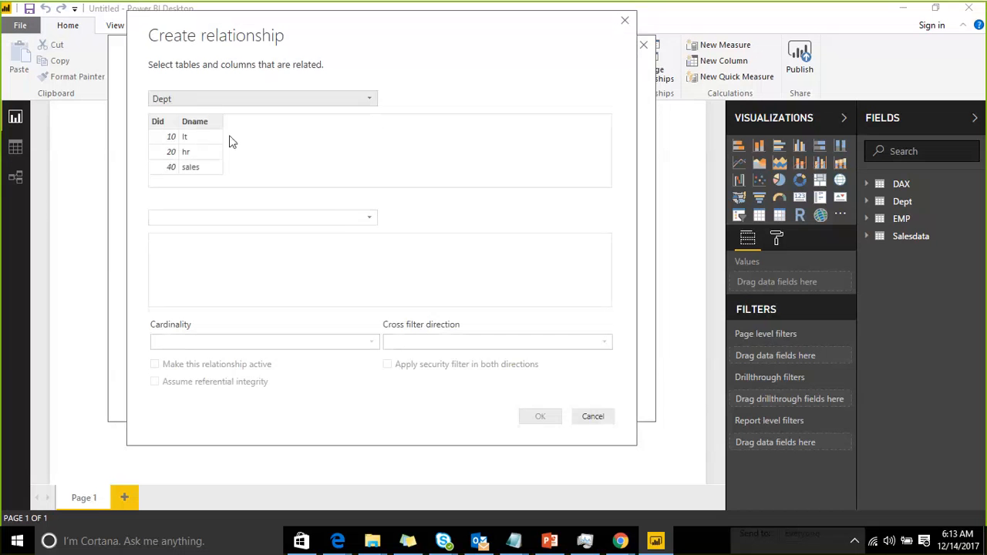
left_click(342, 218)
left_click(269, 247)
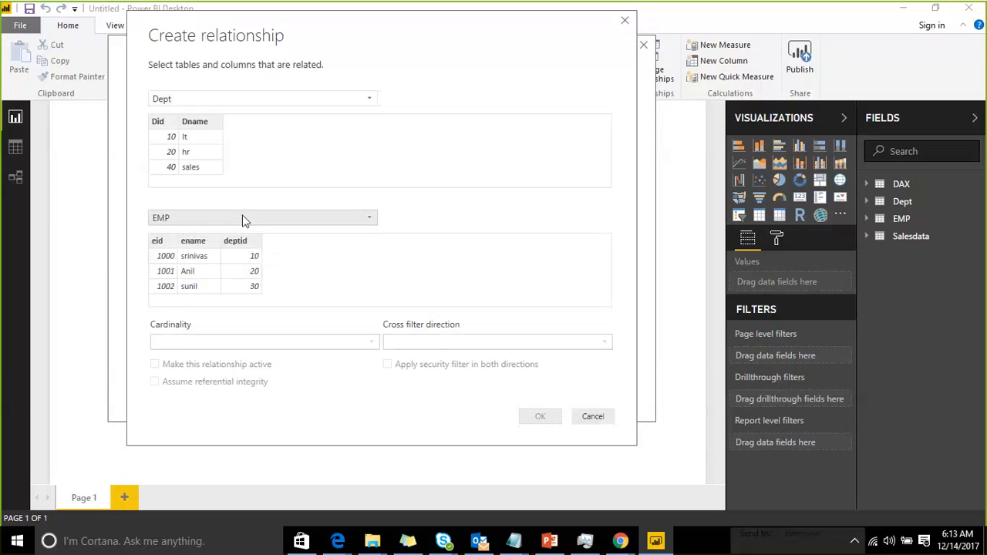
left_click(169, 132)
left_click(251, 247)
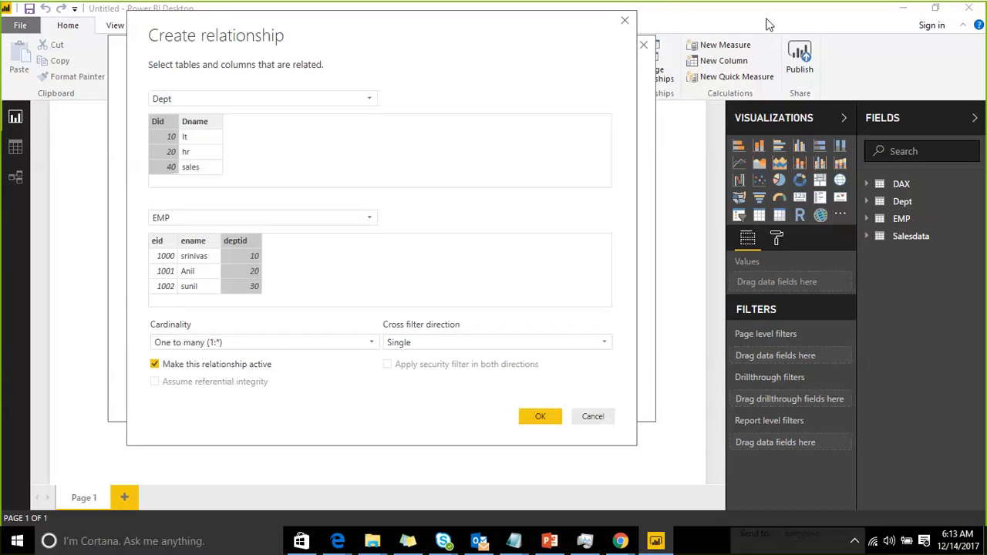
left_click_drag(383, 357, 381, 291)
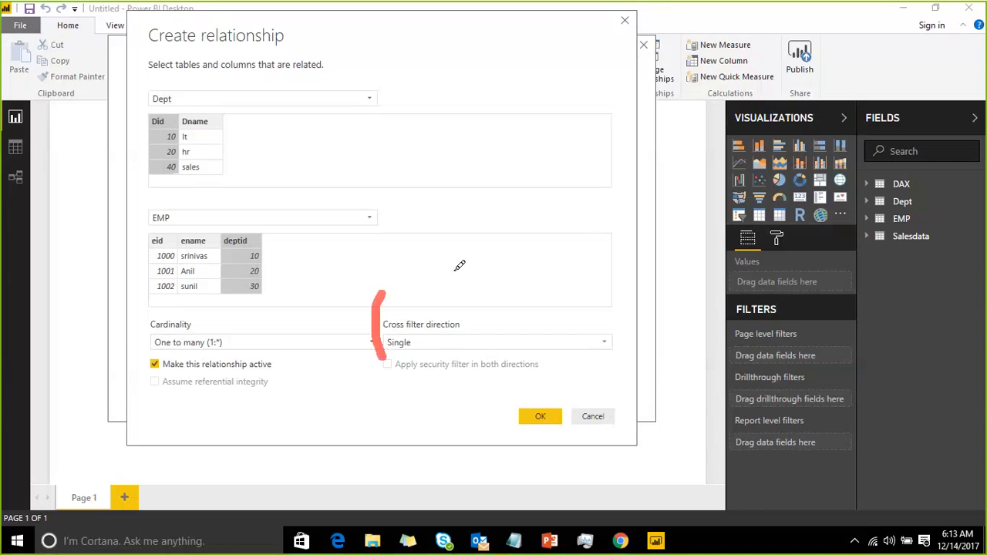
mouse_move(459, 265)
left_mouse_down()
mouse_move(563, 285)
mouse_move(458, 378)
mouse_move(384, 360)
left_mouse_up()
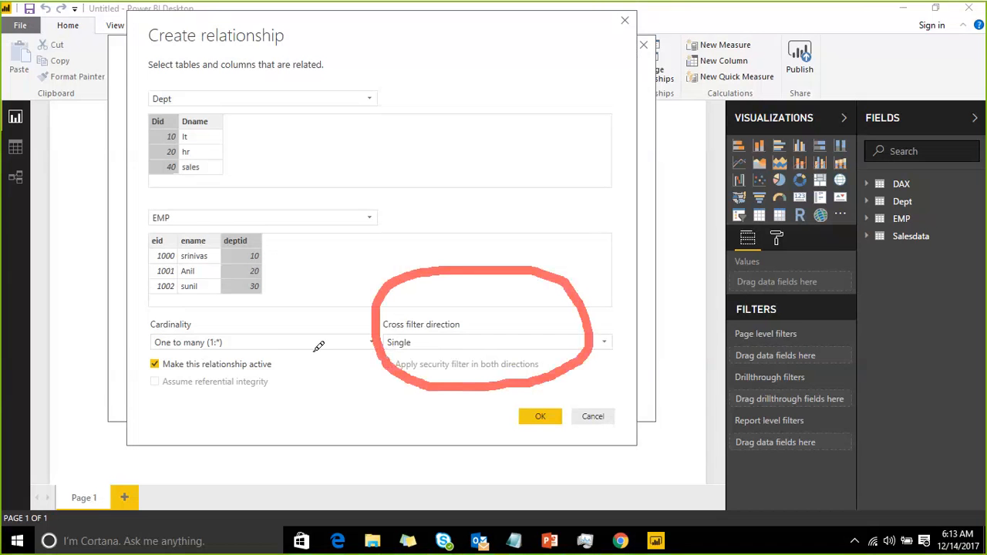
left_click_drag(376, 214, 484, 148)
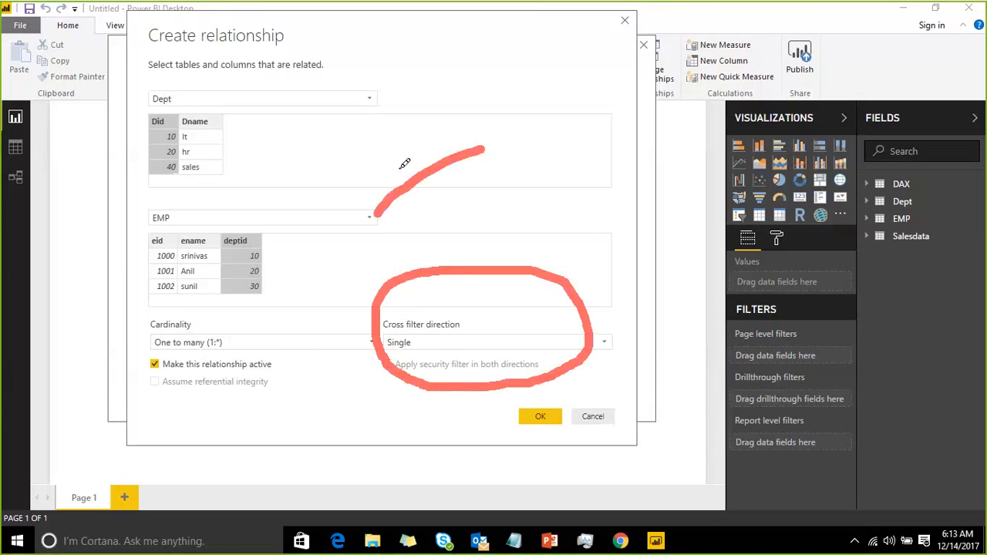
left_click_drag(383, 159, 466, 213)
left_click_drag(439, 141, 429, 221)
mouse_move(508, 138)
left_mouse_down()
mouse_move(588, 84)
mouse_move(578, 114)
left_mouse_up()
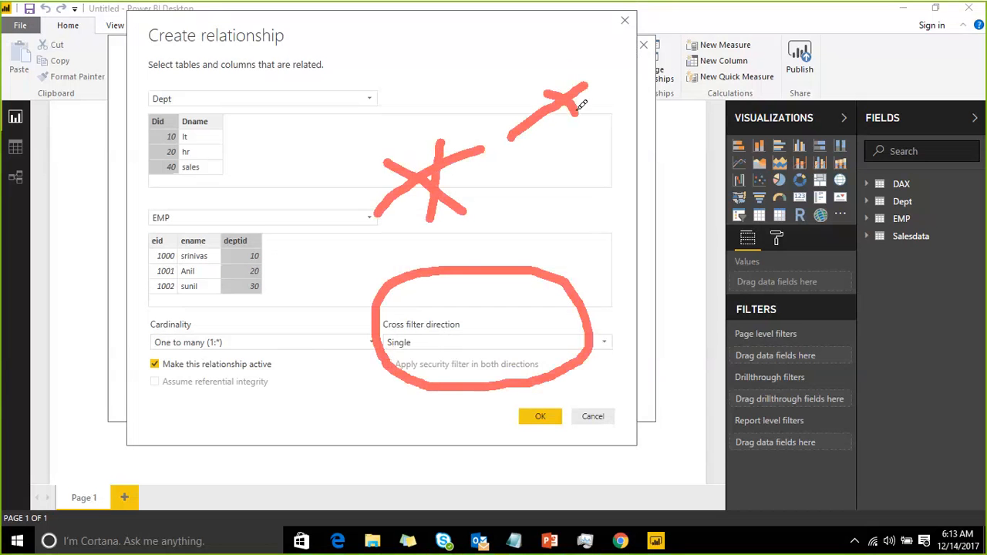
left_click_drag(565, 64, 565, 142)
mouse_move(621, 93)
left_mouse_down()
mouse_move(675, 73)
mouse_move(670, 44)
mouse_move(640, 117)
left_mouse_up()
mouse_move(708, 76)
left_mouse_down()
mouse_move(763, 52)
mouse_move(753, 88)
left_mouse_up()
left_click_drag(745, 36, 729, 84)
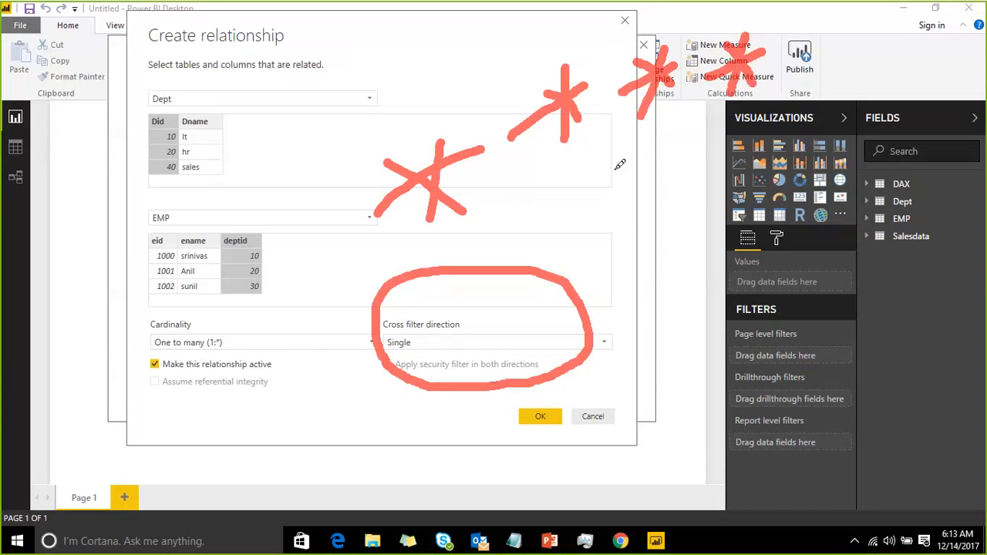
left_click_drag(614, 165, 836, 116)
mouse_move(614, 202)
left_mouse_down()
mouse_move(617, 162)
mouse_move(640, 163)
left_mouse_up()
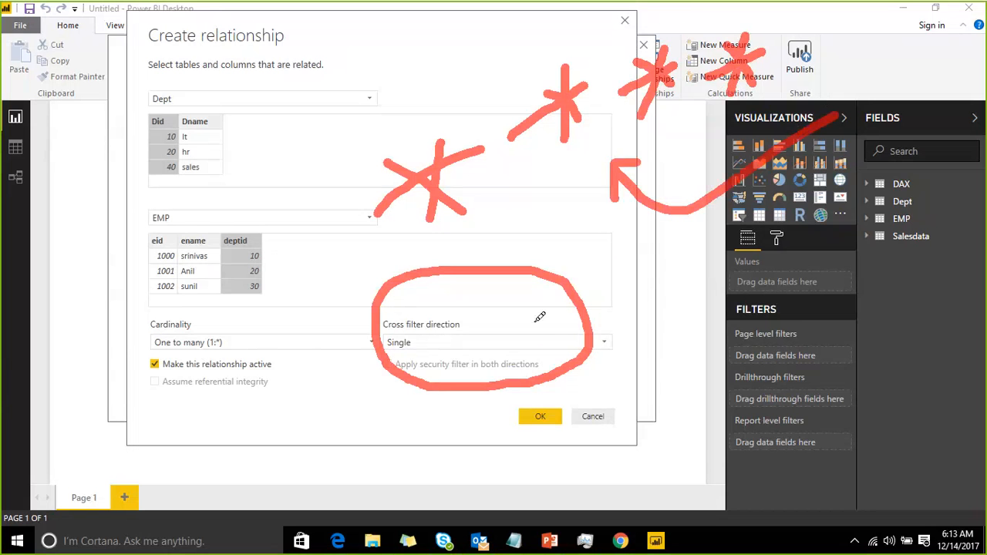
left_click_drag(533, 318, 724, 194)
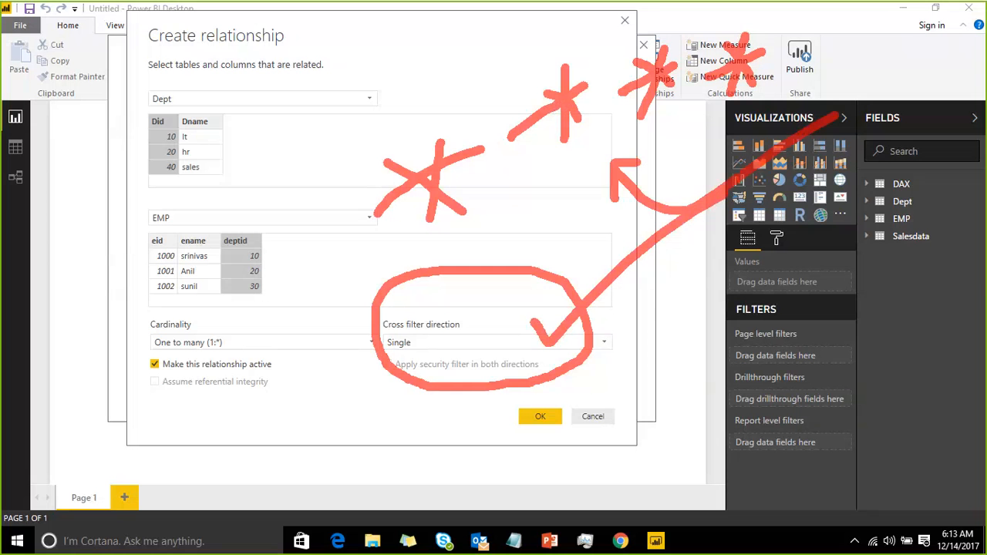
left_click(763, 20)
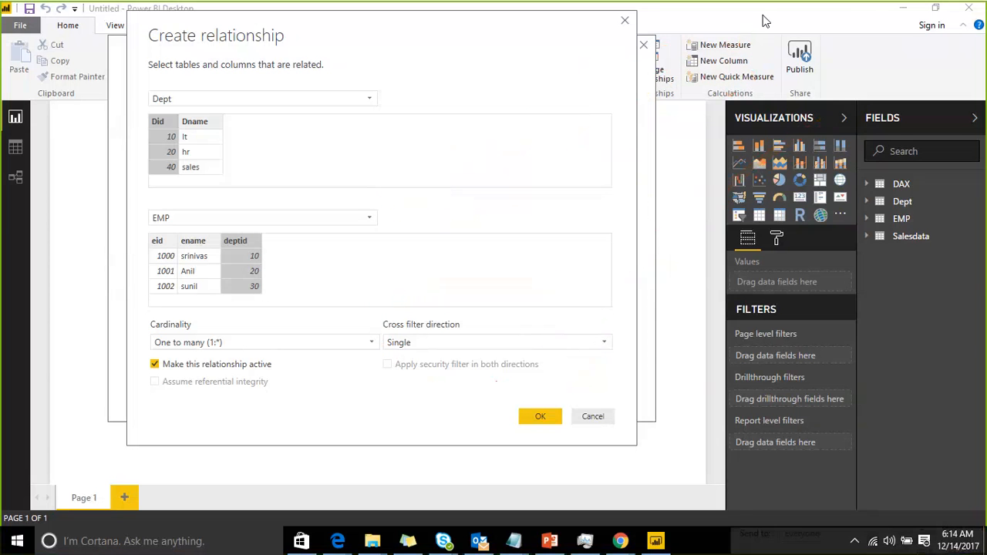
Check the cross filter direction options, then confirm the new relationship and close the relationships manager
left_click(498, 341)
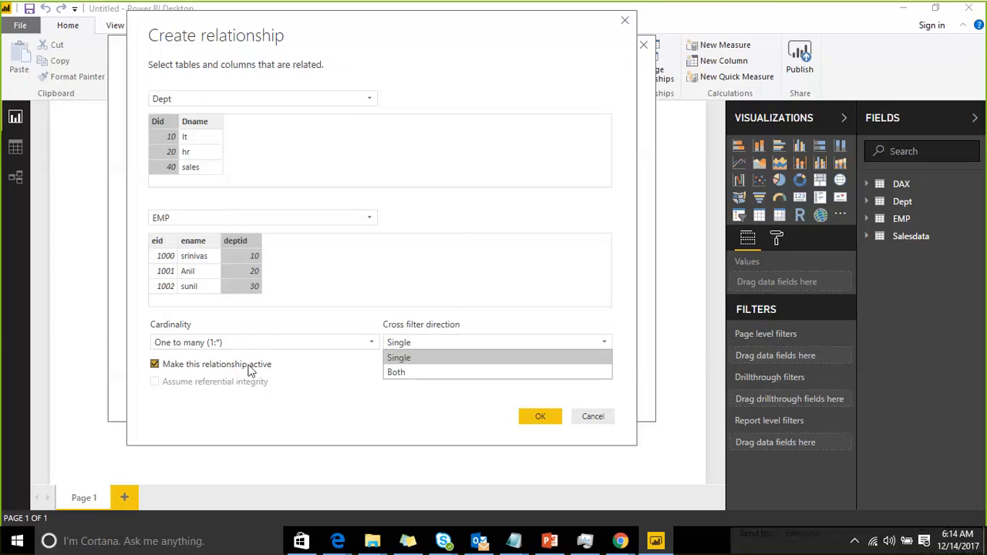
left_click(761, 20)
left_click_drag(181, 366, 253, 368)
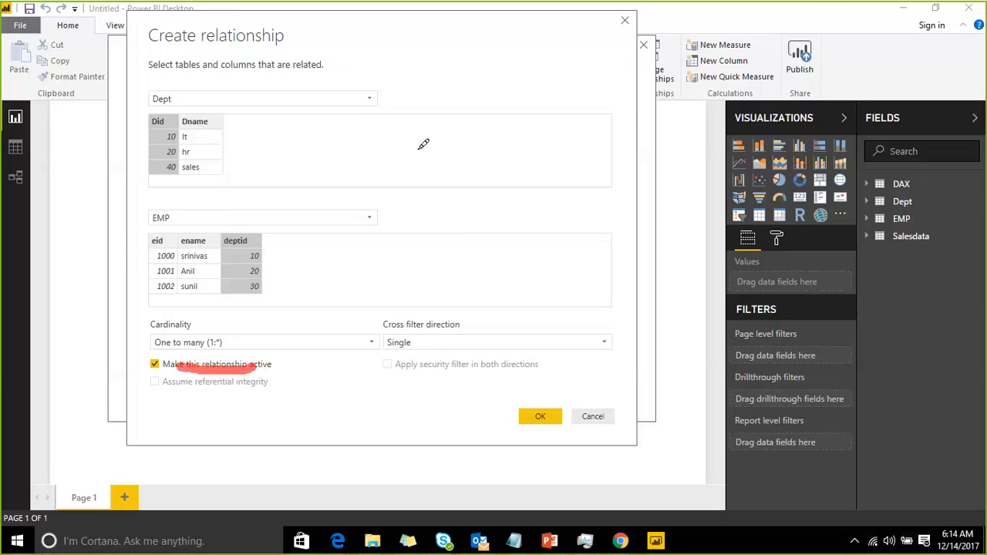
left_click(762, 23)
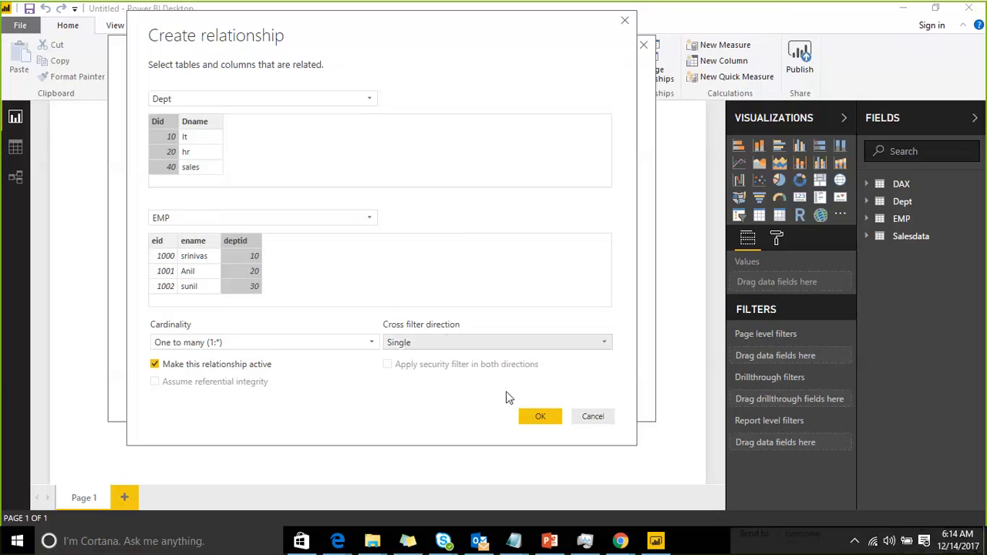
left_click(541, 416)
left_click(603, 393)
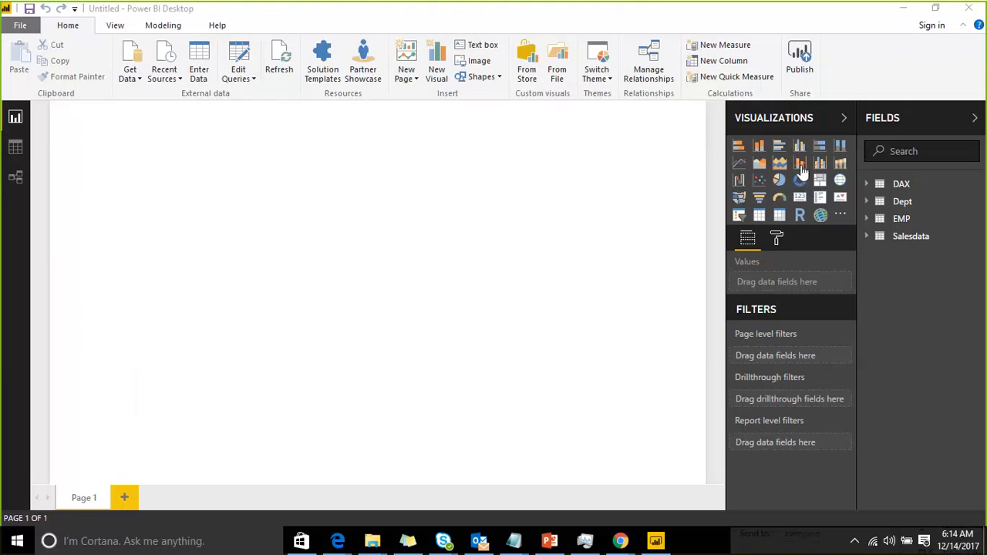
Add a column chart of Salesdata's Amount Paid by CityName, then enlarge it and move it down the page
left_click(799, 146)
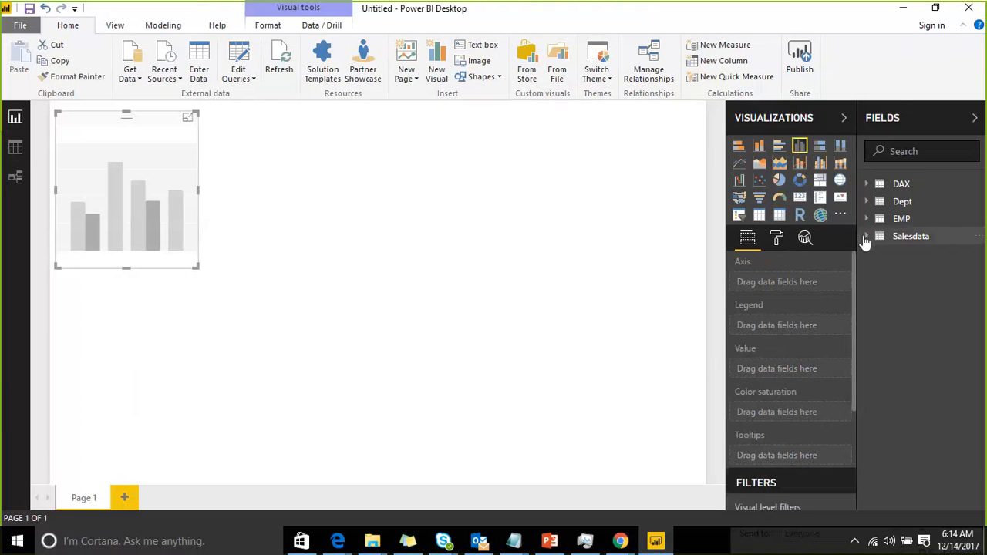
left_click(865, 238)
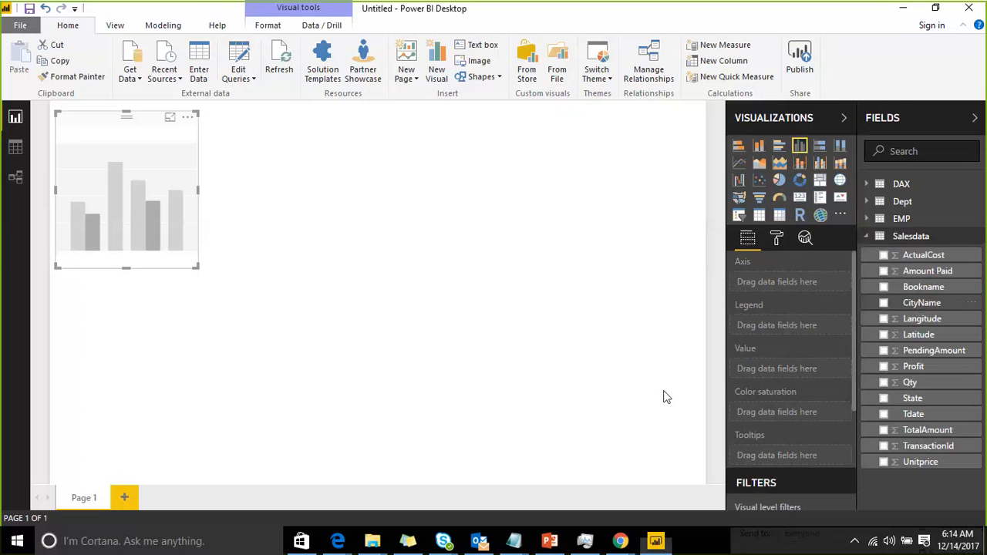
left_click_drag(921, 303, 173, 247)
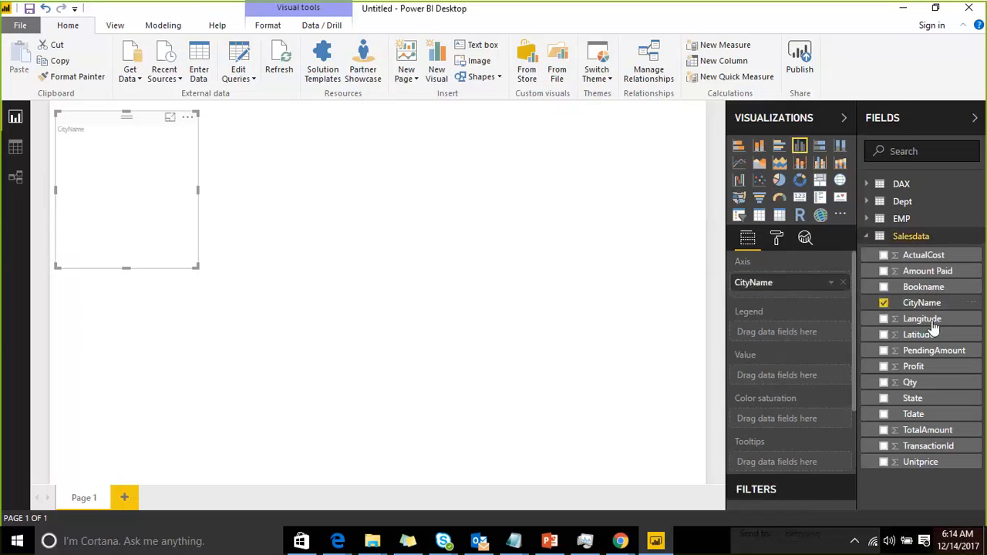
left_click_drag(928, 271, 154, 193)
left_click_drag(188, 264, 369, 379)
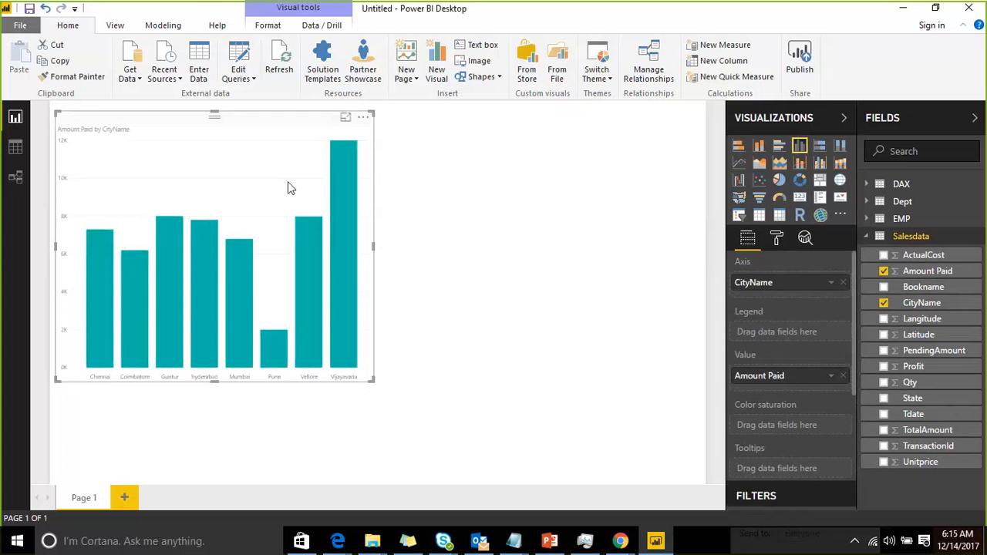
left_click_drag(249, 139, 244, 198)
left_click(637, 235)
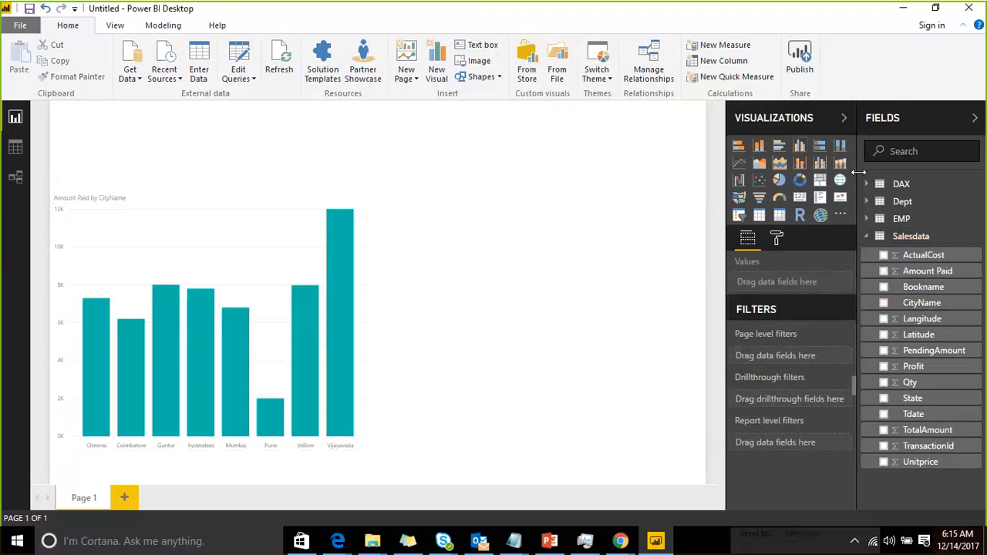
Add a donut chart of Amount Paid by State and enlarge it
left_click(800, 182)
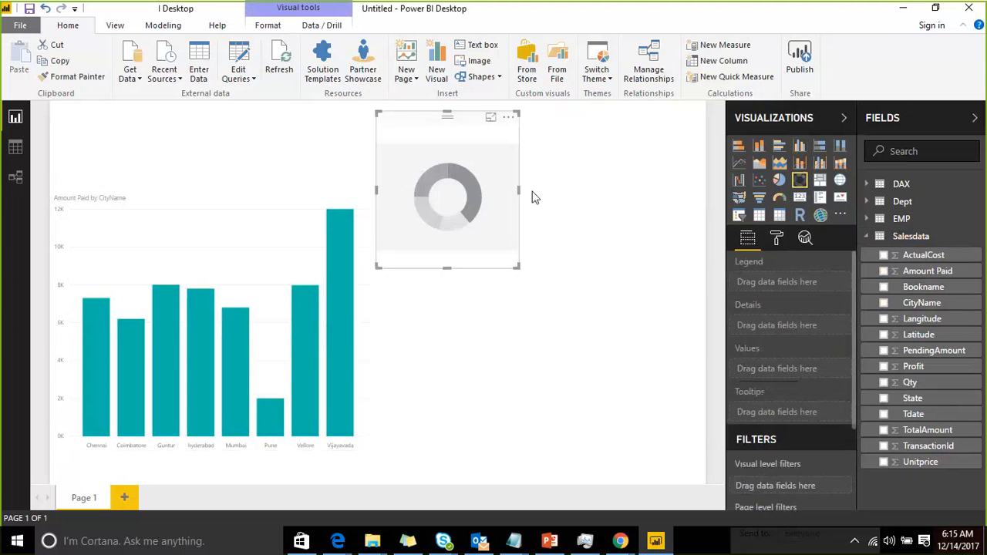
left_click_drag(923, 407, 538, 184)
left_click_drag(928, 270, 537, 177)
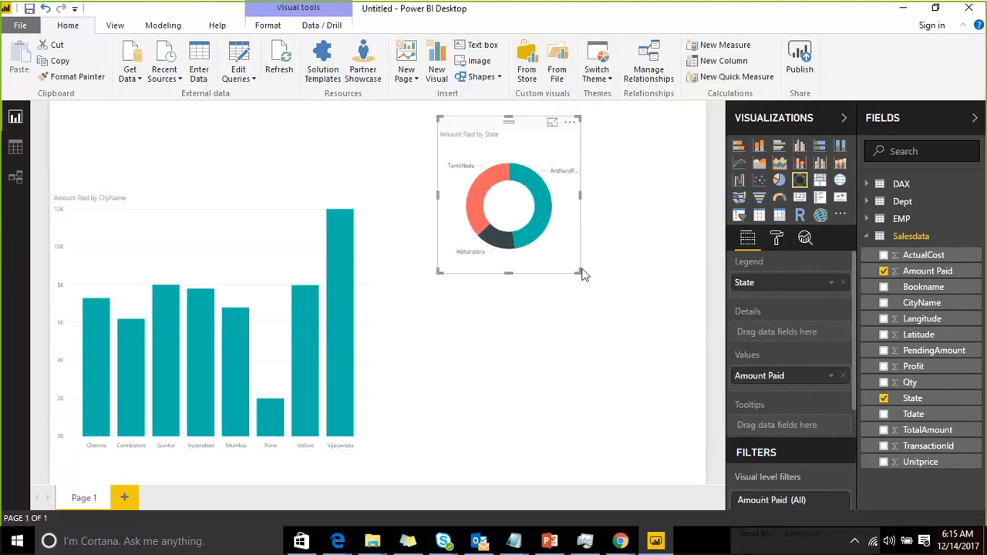
left_click_drag(581, 272, 690, 337)
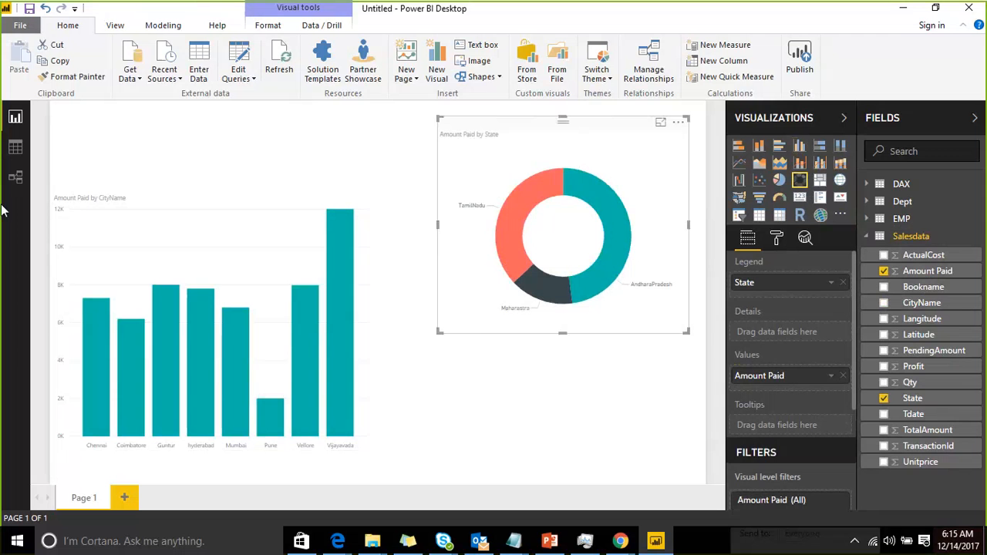
Cross-highlight the two charts by selecting donut segments and city bars in turn
left_click(621, 237)
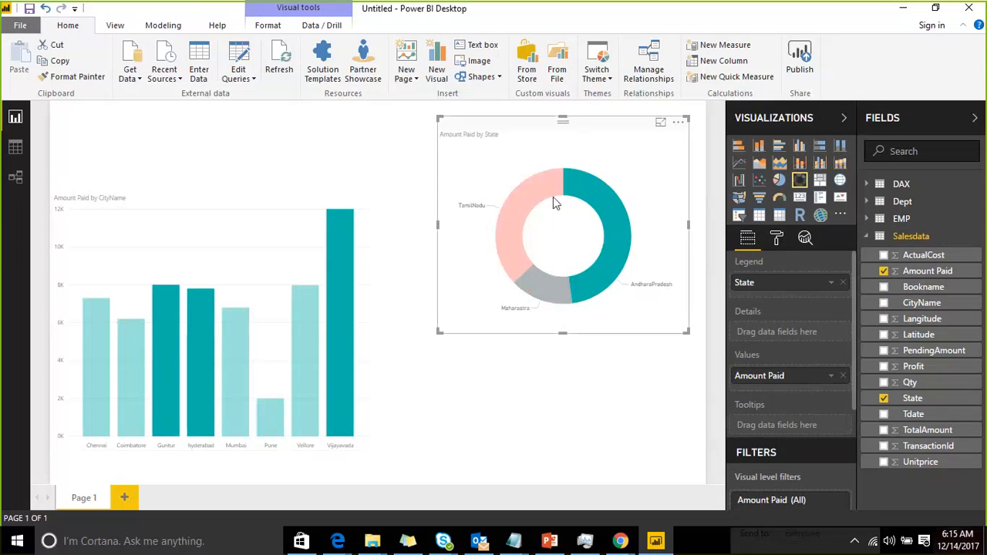
left_click(517, 228)
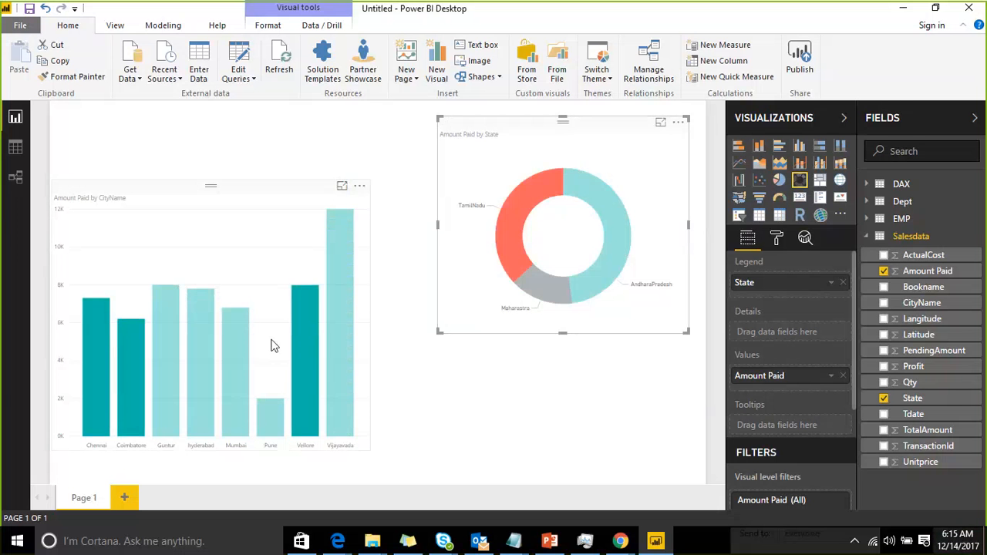
left_click(613, 197)
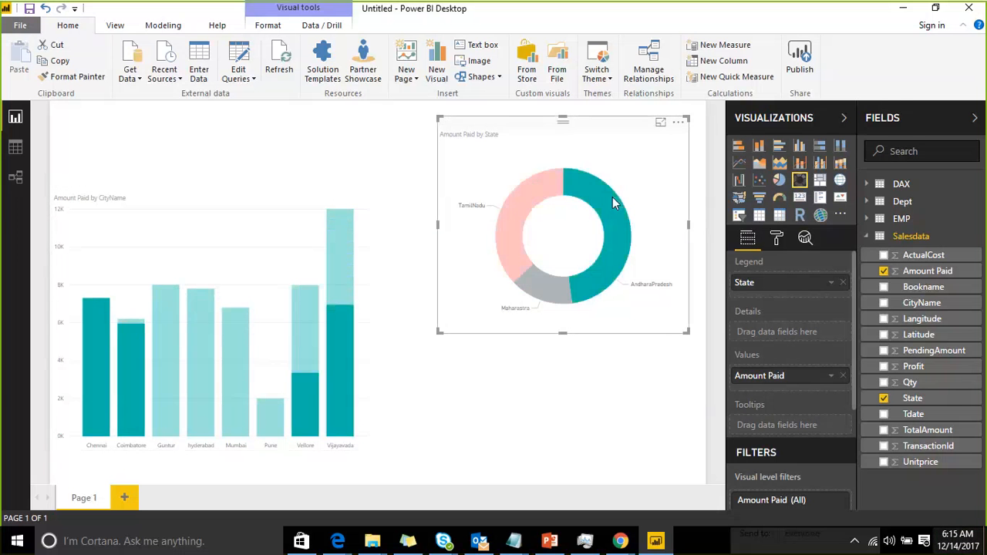
left_click(612, 196)
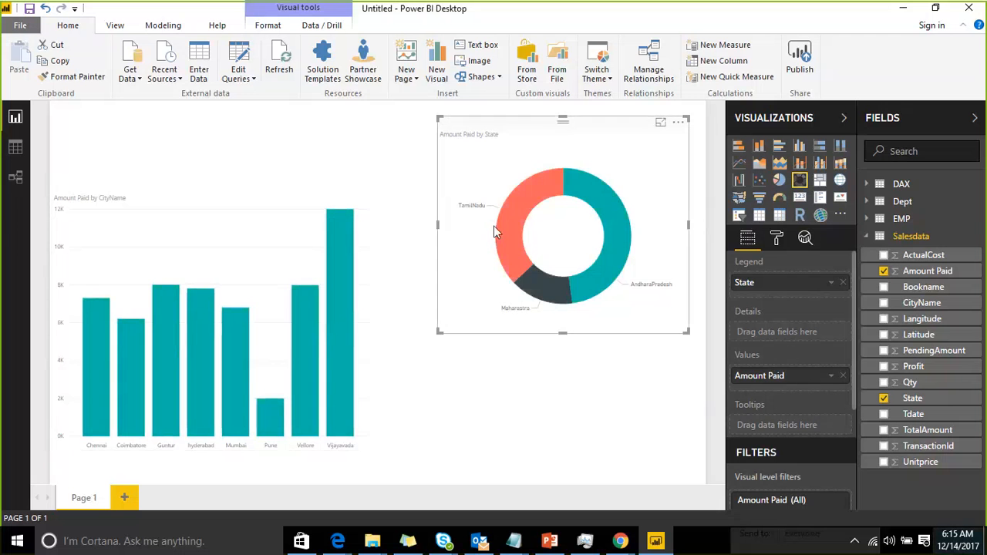
left_click(343, 341)
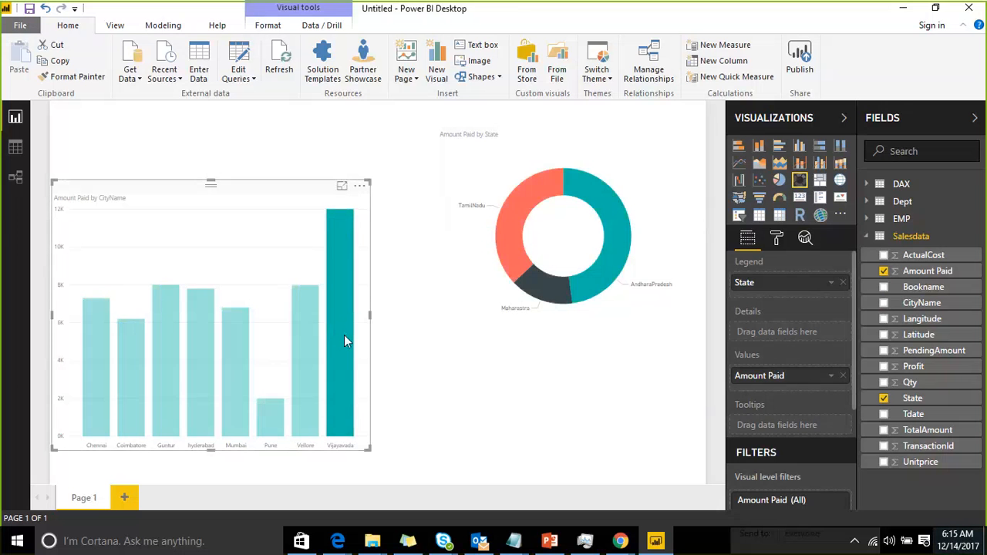
left_click(305, 355)
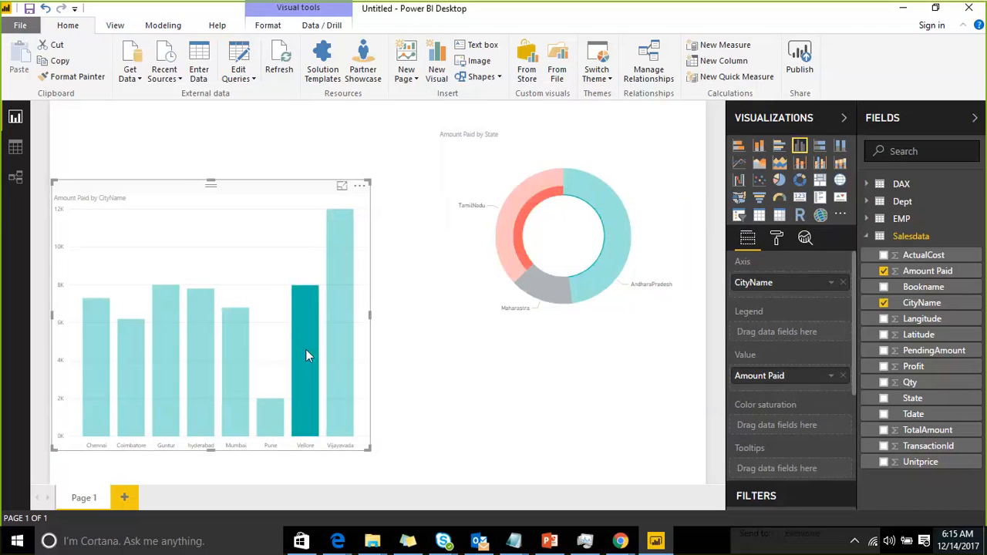
left_click(347, 349)
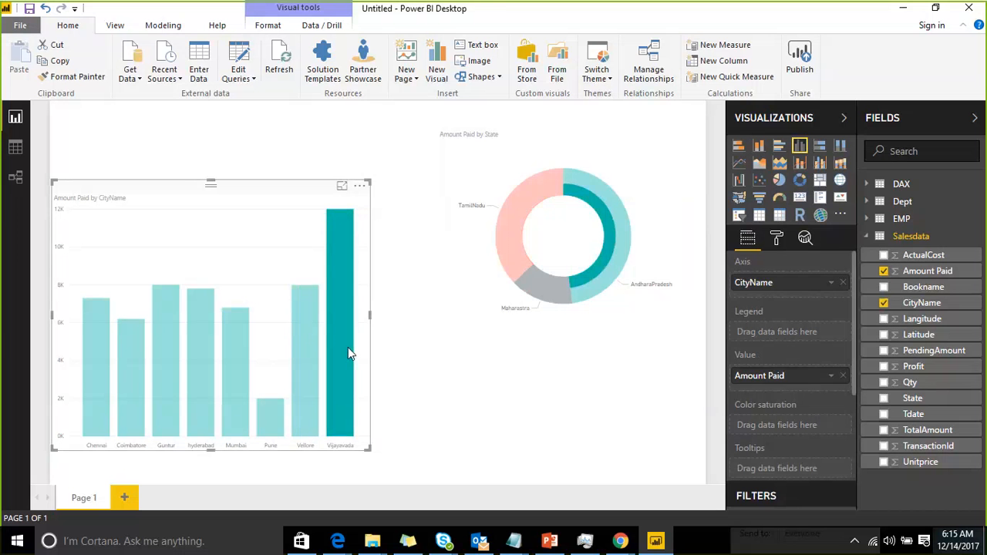
mouse_move(348, 349)
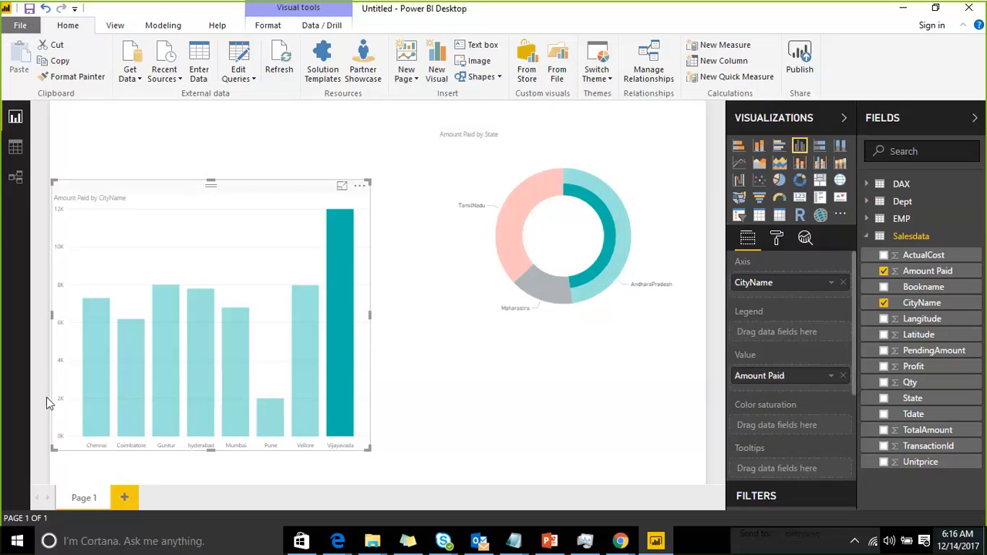
Switch to the relationships view and rearrange the Dept and EMP tables in the diagram
left_click(125, 498)
left_click(16, 178)
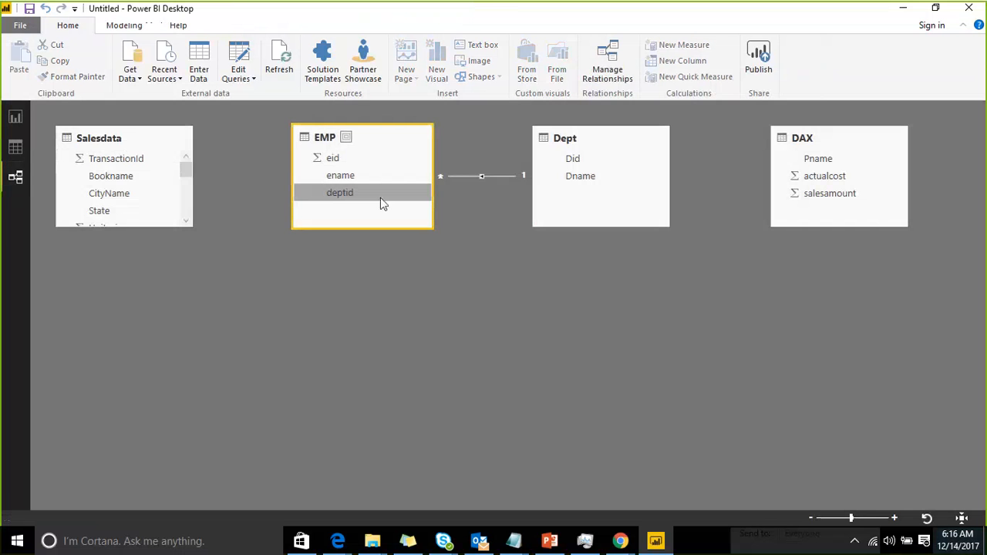
left_click_drag(390, 136, 767, 273)
left_click(619, 145)
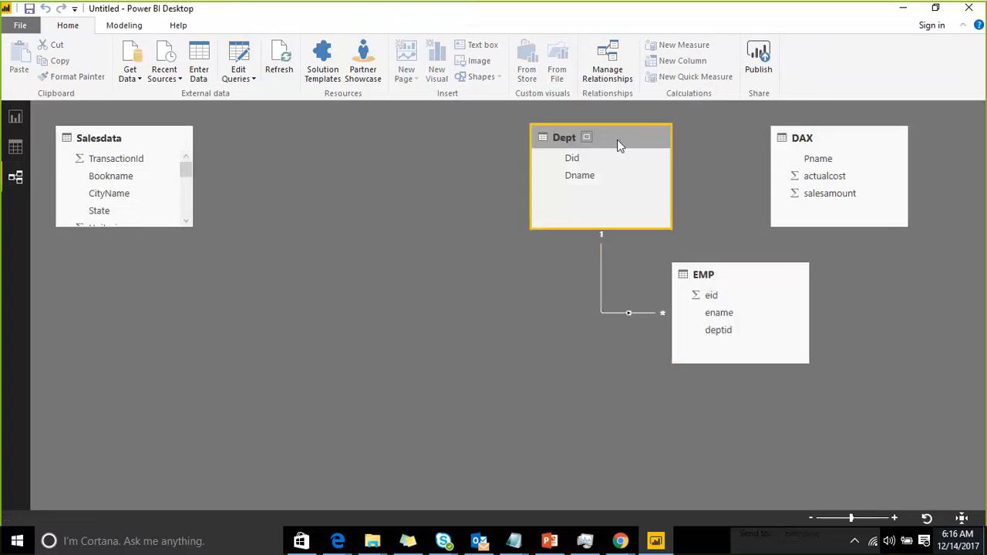
left_click_drag(619, 146, 469, 151)
left_click_drag(744, 271, 656, 251)
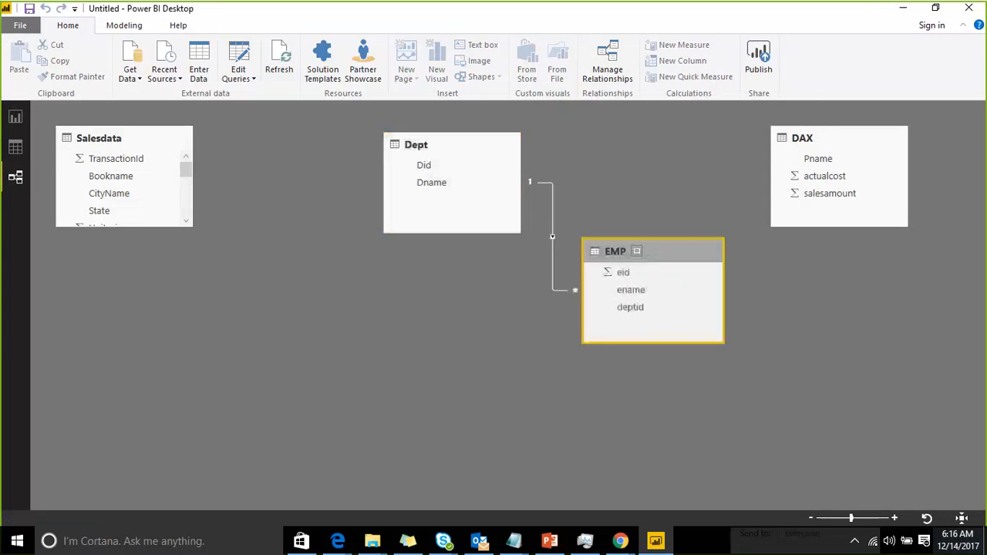
Inspect the EMP–Dept relationship's settings in its edit dialog and close it
left_click(14, 117)
left_click(85, 498)
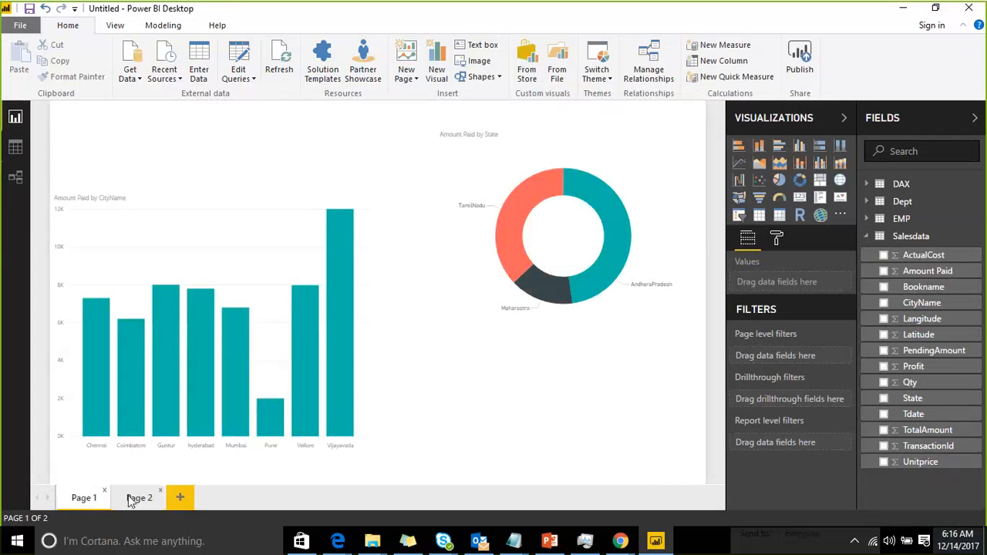
left_click(15, 177)
left_click(552, 215)
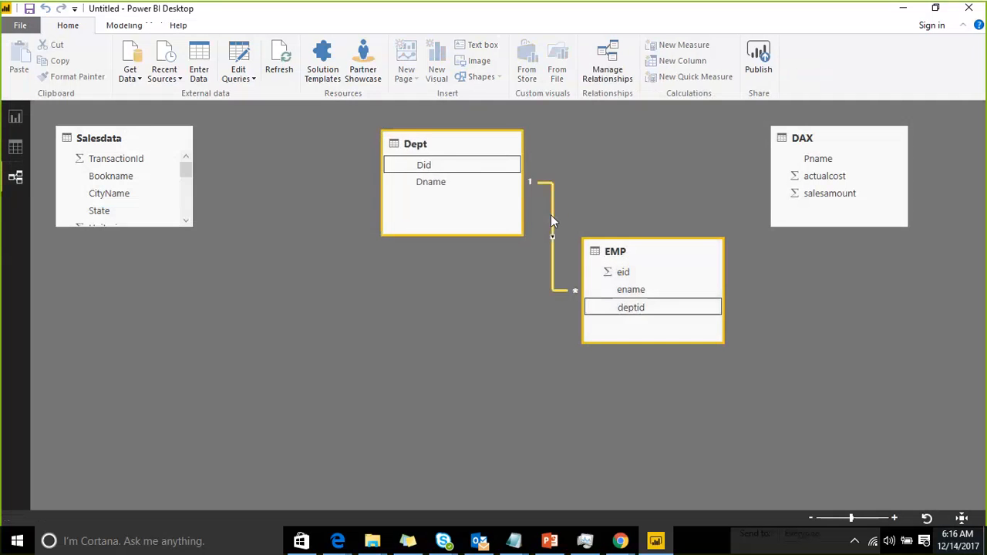
double_click(551, 216)
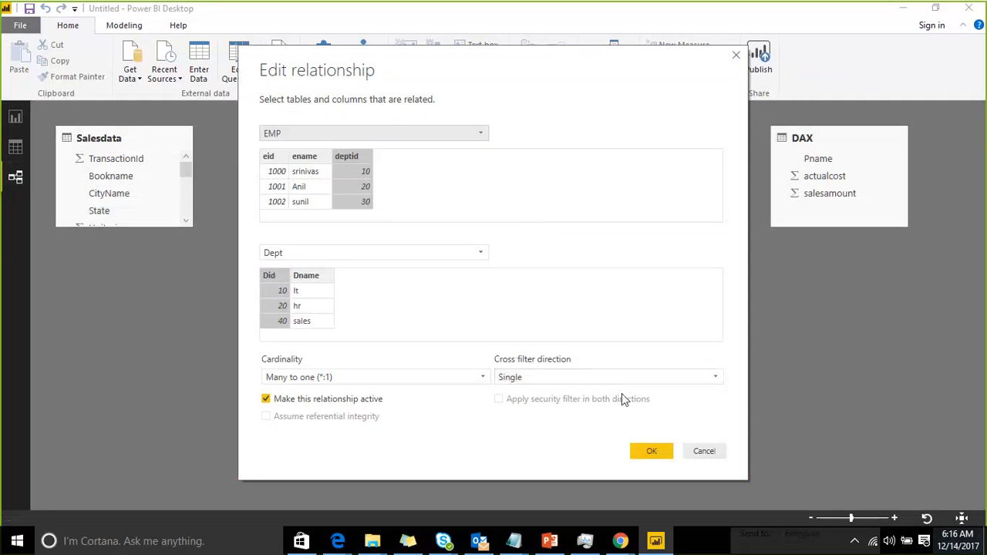
left_click(657, 452)
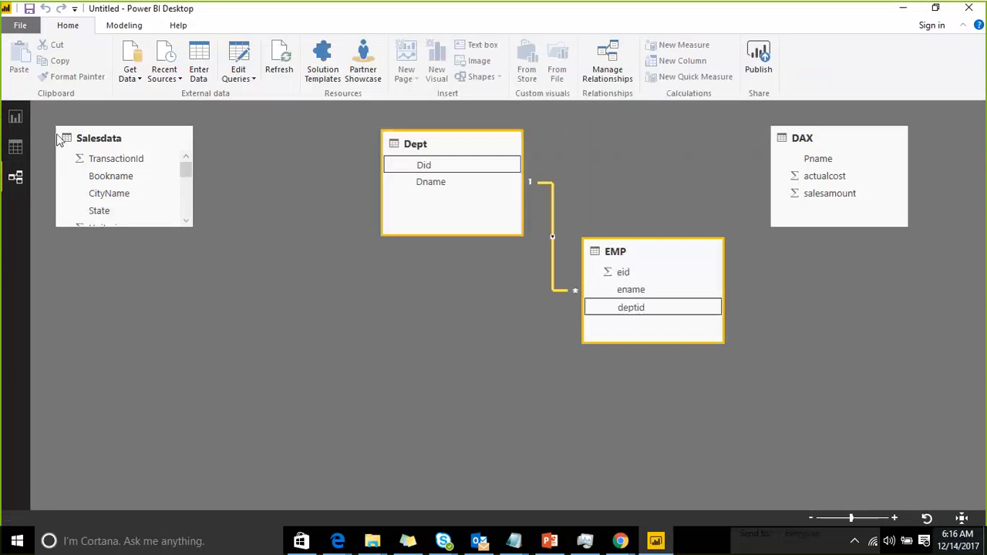
Open the blank Page 2 of the report
left_click(15, 116)
left_click(146, 497)
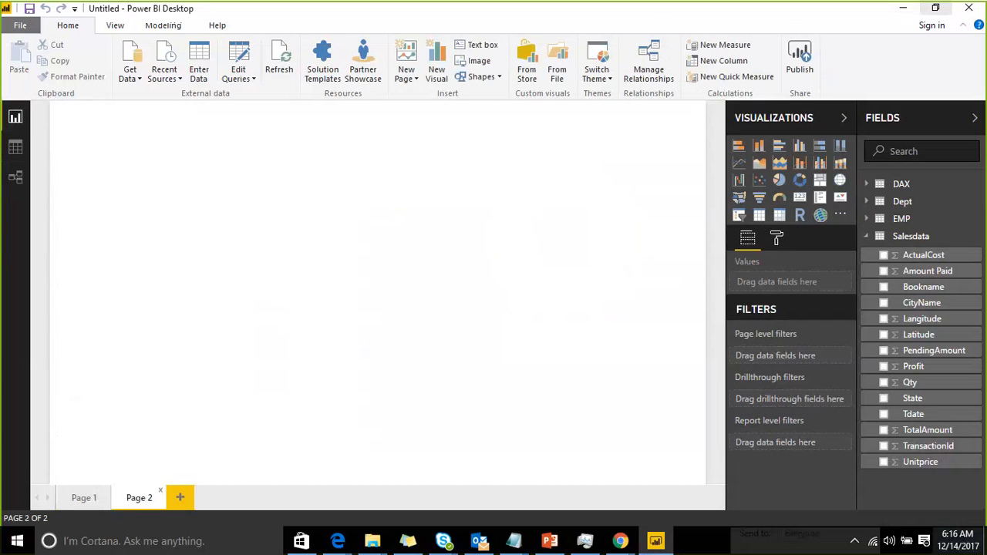
left_click(769, 22)
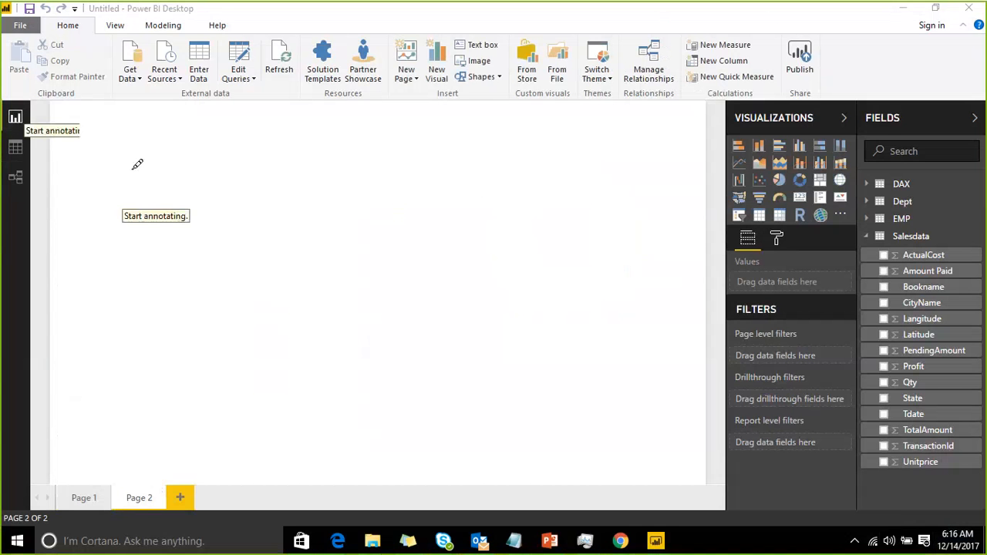
mouse_move(121, 149)
left_mouse_down()
mouse_move(309, 105)
mouse_move(125, 151)
left_mouse_up()
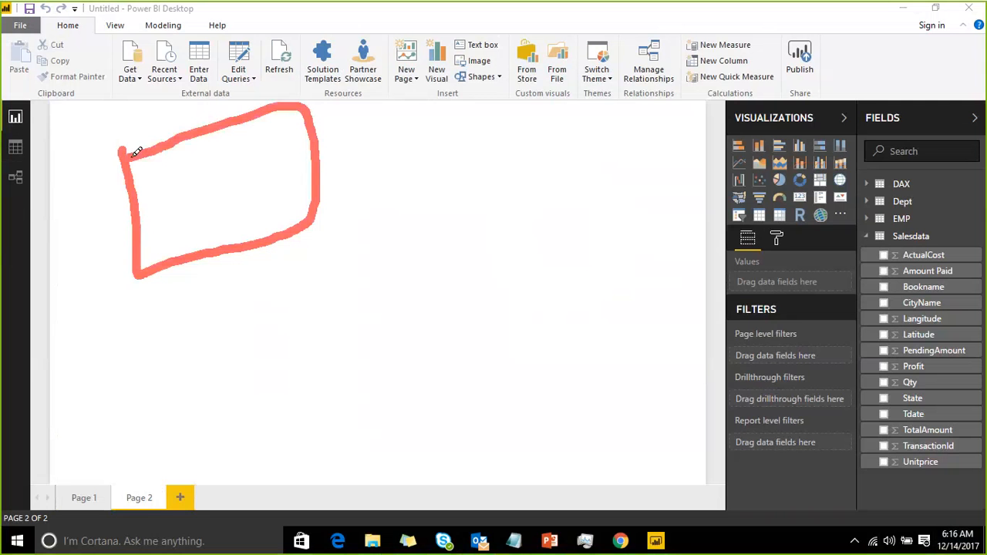
mouse_move(247, 156)
left_mouse_down()
mouse_move(256, 214)
mouse_move(241, 187)
left_mouse_up()
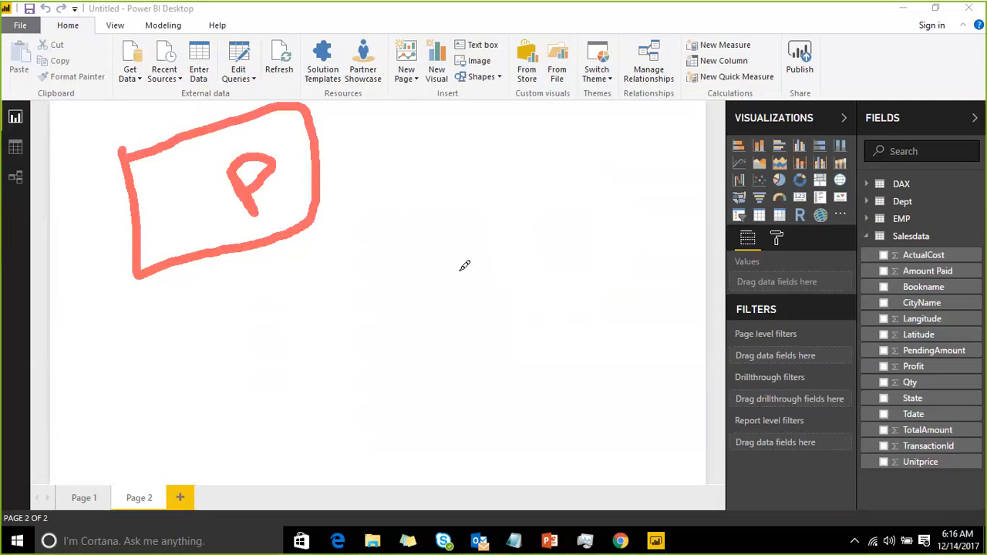
mouse_move(458, 268)
left_mouse_down()
mouse_move(628, 329)
mouse_move(651, 205)
mouse_move(456, 265)
left_mouse_up()
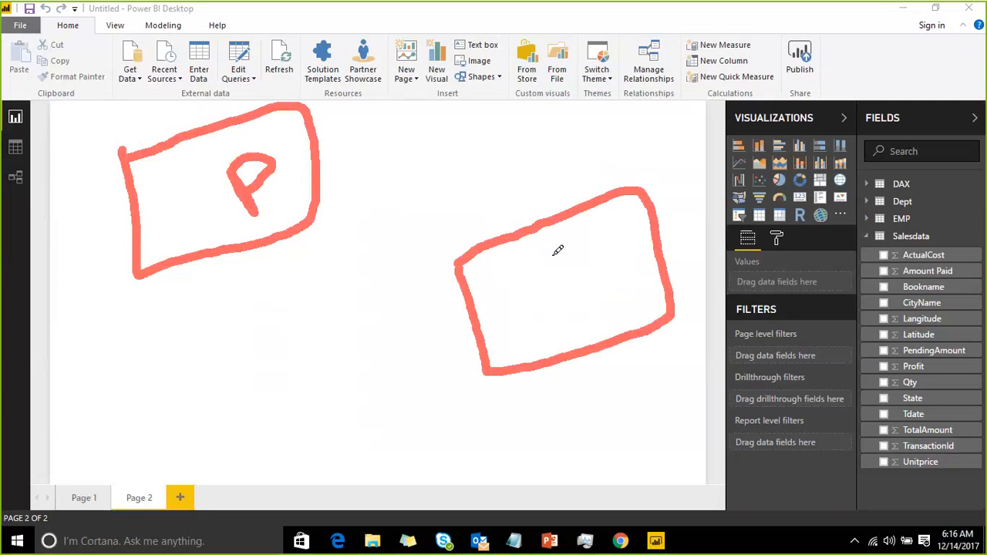
mouse_move(553, 254)
left_mouse_down()
mouse_move(532, 271)
mouse_move(595, 287)
left_mouse_up()
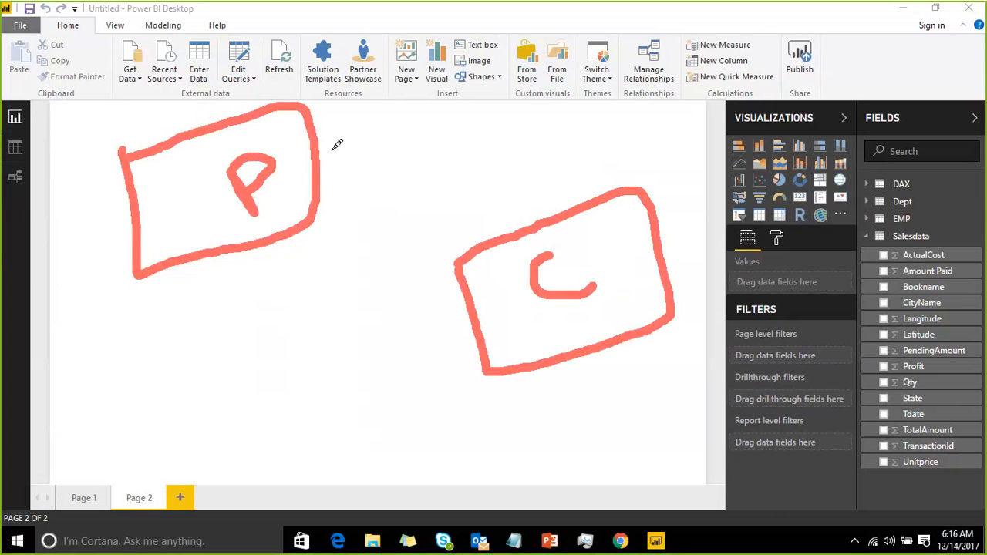
mouse_move(549, 205)
left_mouse_down()
mouse_move(456, 131)
mouse_move(320, 160)
left_mouse_up()
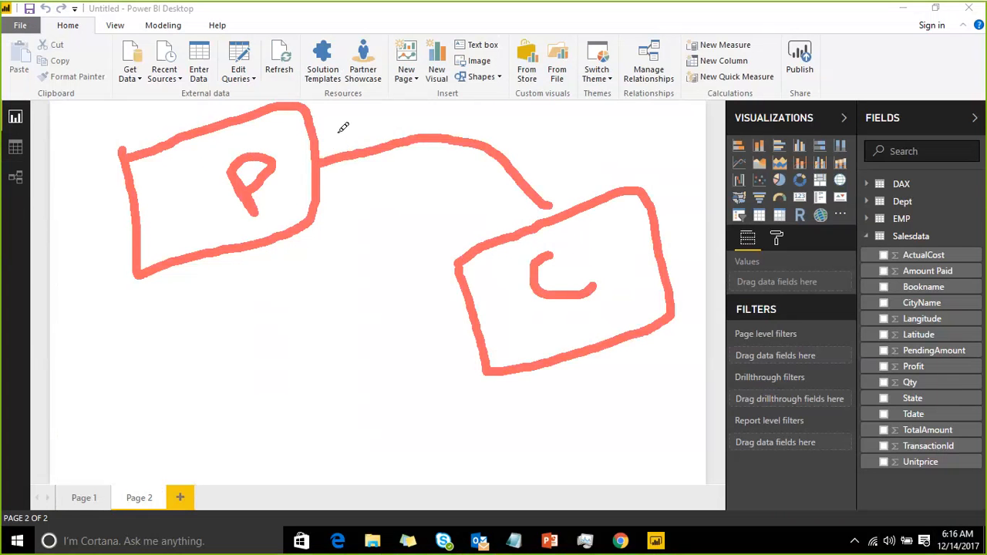
left_click_drag(341, 125, 357, 177)
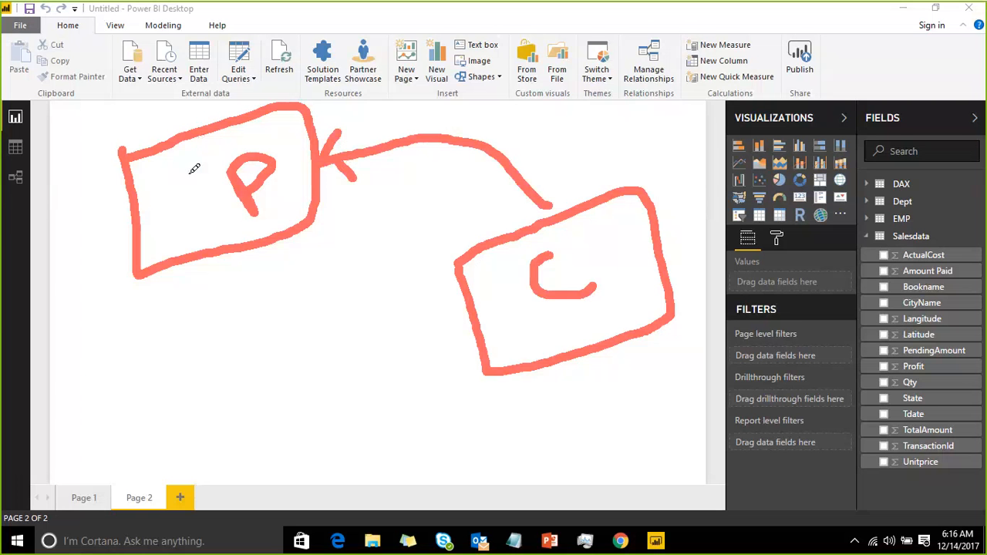
left_click_drag(187, 171, 230, 86)
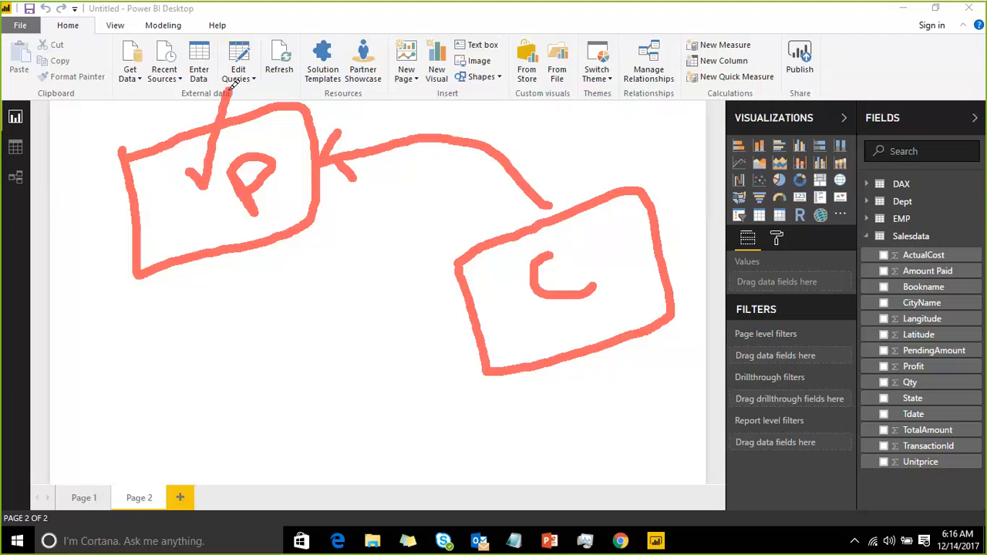
left_click_drag(674, 244, 794, 185)
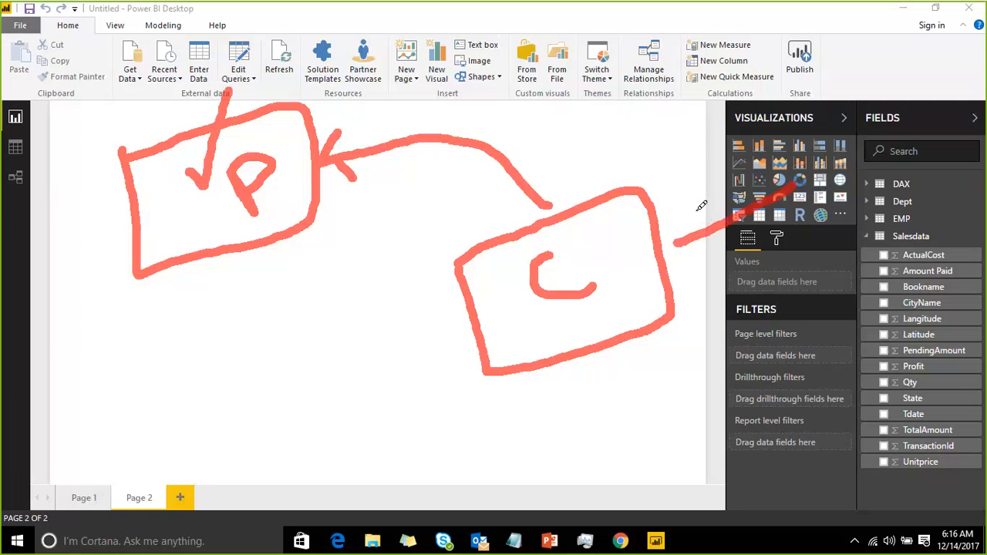
mouse_move(702, 206)
left_mouse_down()
mouse_move(673, 245)
mouse_move(726, 261)
left_mouse_up()
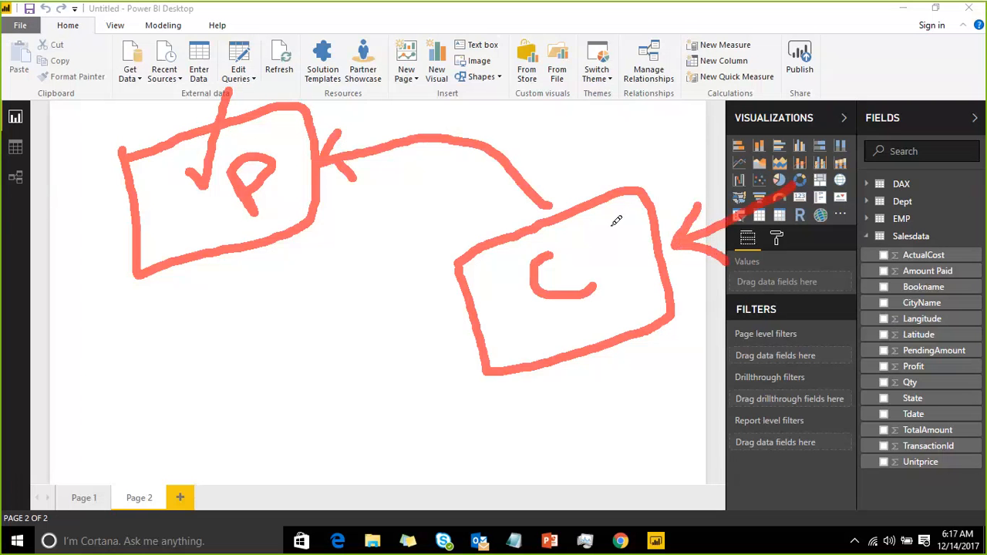
left_click_drag(595, 213, 643, 335)
mouse_move(600, 183)
left_mouse_down()
mouse_move(565, 161)
mouse_move(380, 285)
mouse_move(204, 303)
mouse_move(181, 267)
mouse_move(208, 272)
left_mouse_up()
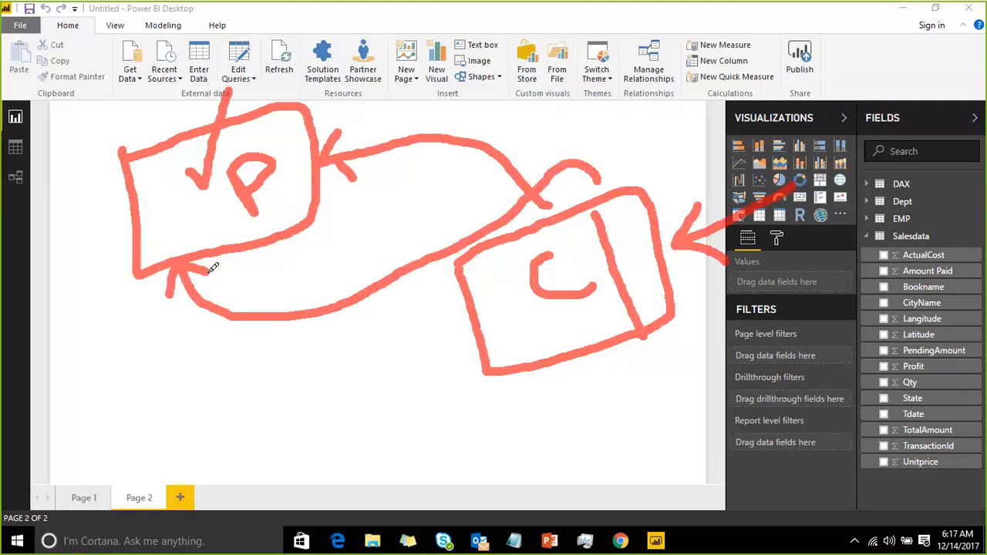
left_click_drag(165, 158, 198, 253)
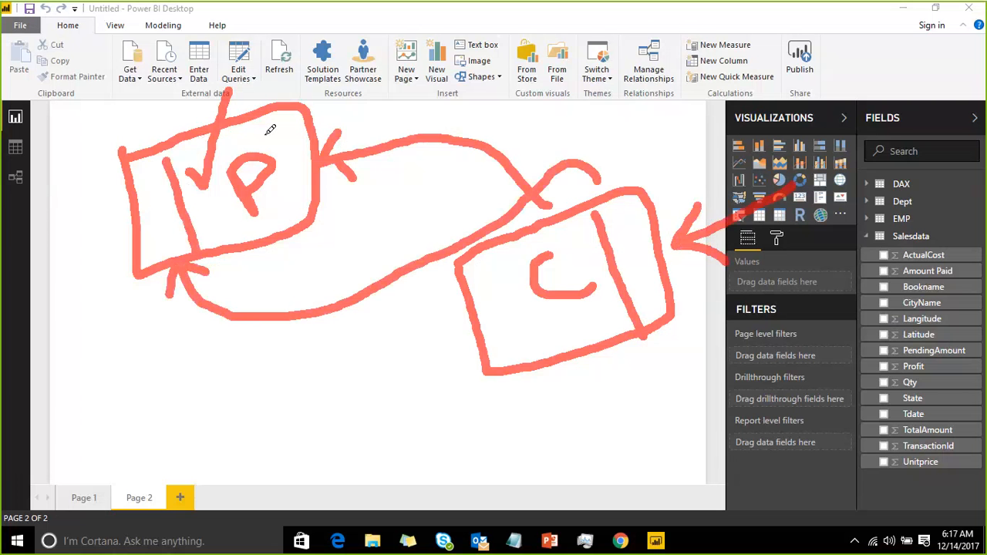
left_click_drag(277, 117, 326, 71)
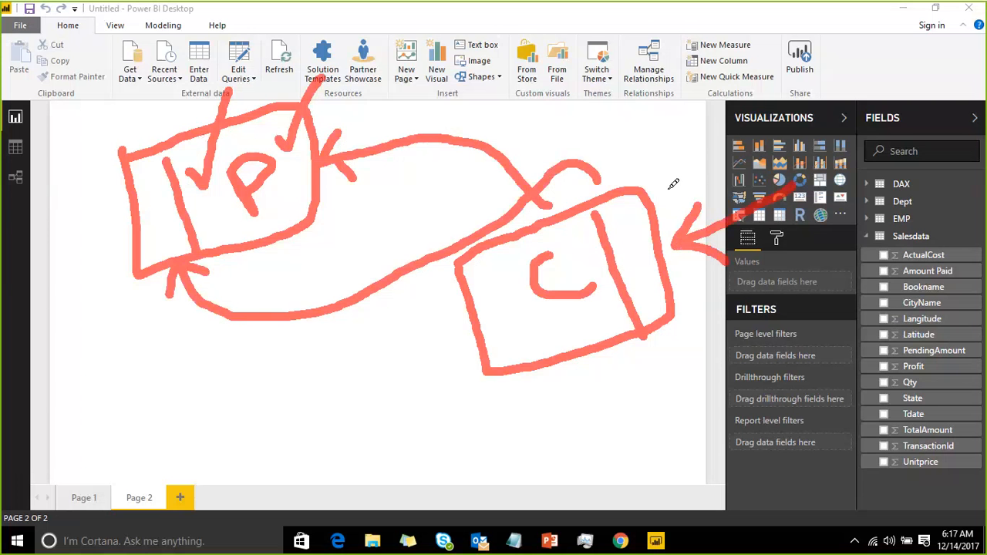
left_click_drag(667, 188, 787, 118)
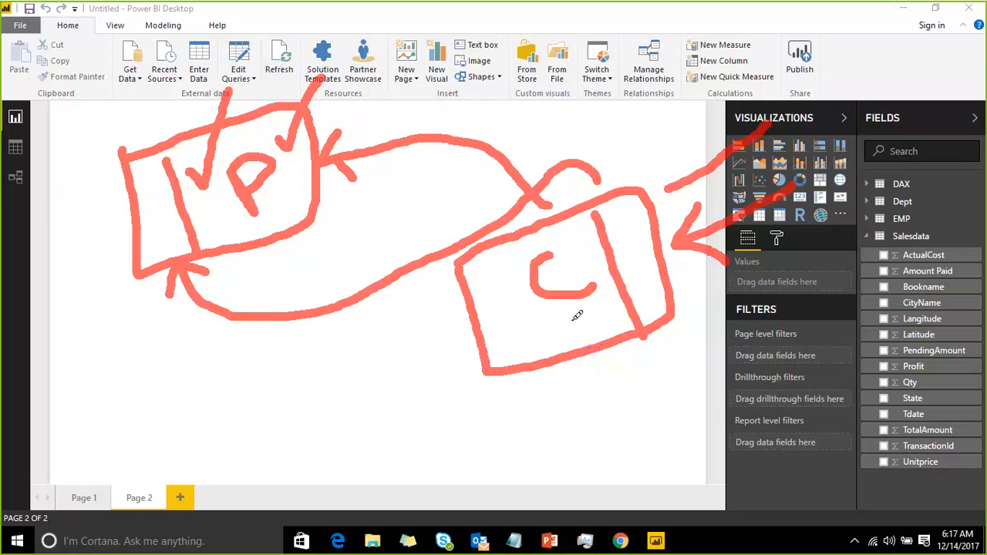
left_click_drag(573, 319, 620, 251)
mouse_move(558, 314)
left_mouse_down()
mouse_move(385, 342)
mouse_move(282, 276)
mouse_move(264, 247)
mouse_move(296, 254)
left_mouse_up()
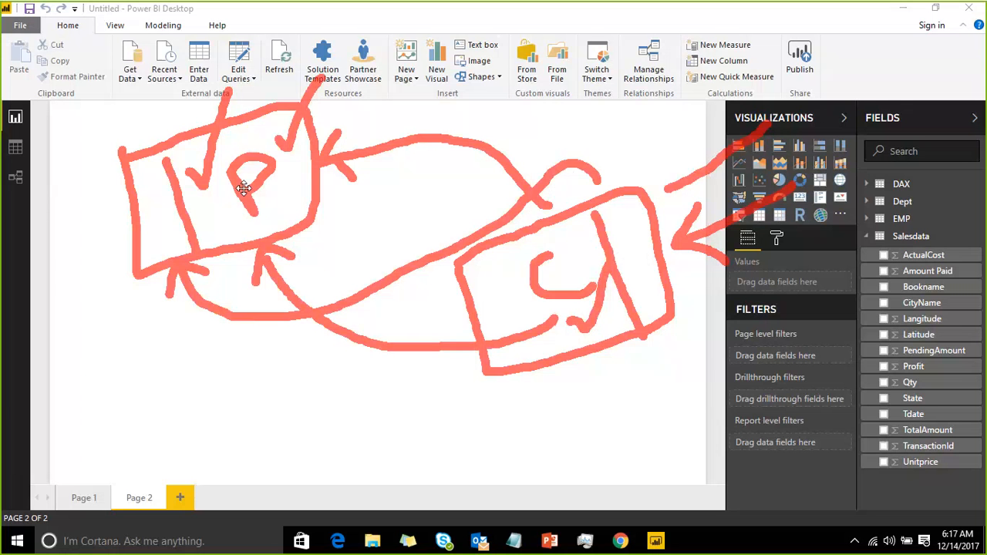
left_click(325, 115)
mouse_move(334, 117)
left_mouse_down()
mouse_move(376, 41)
mouse_move(515, 62)
mouse_move(584, 139)
mouse_move(604, 184)
left_mouse_up()
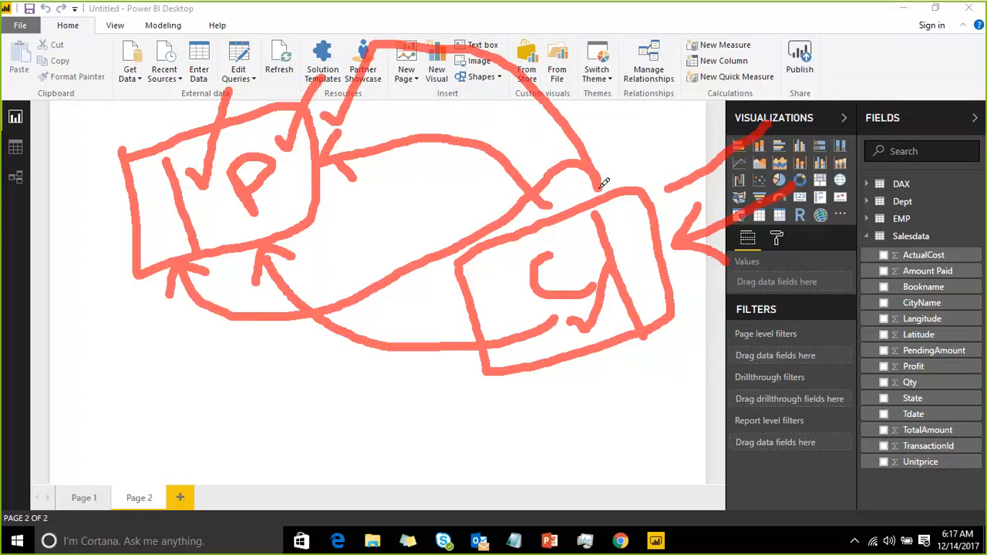
left_click(476, 294)
left_click_drag(477, 293, 636, 237)
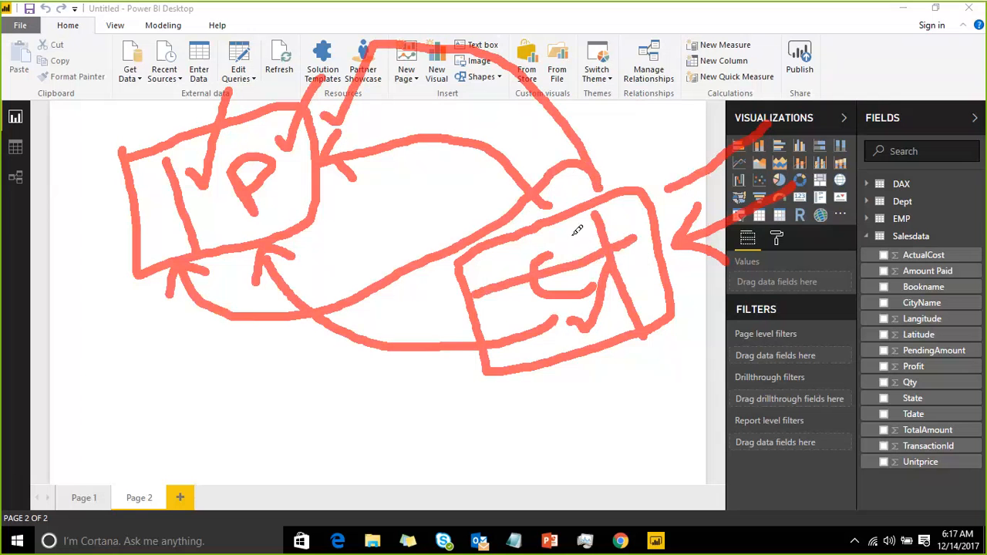
mouse_move(570, 232)
left_mouse_down()
mouse_move(330, 191)
mouse_move(341, 205)
left_mouse_up()
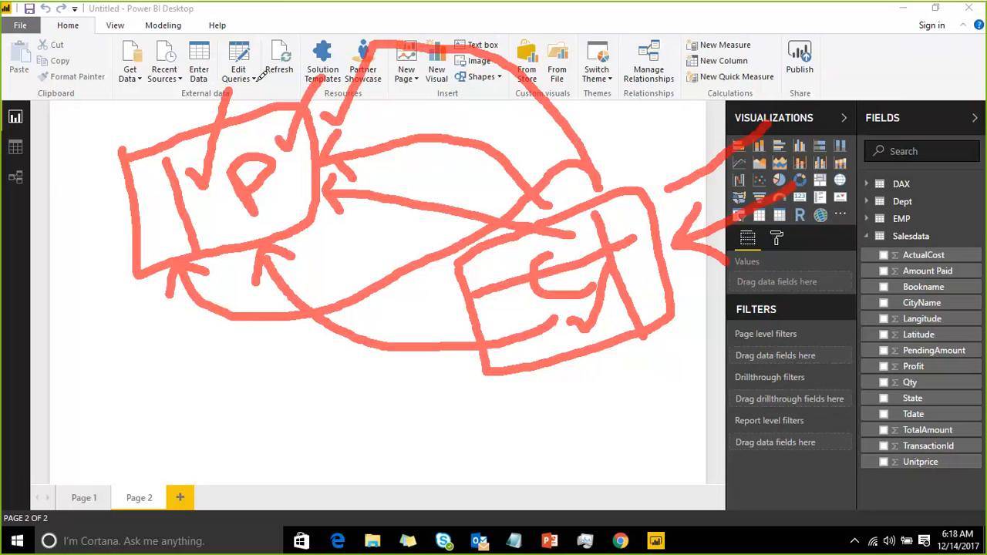
left_click_drag(256, 75, 308, 34)
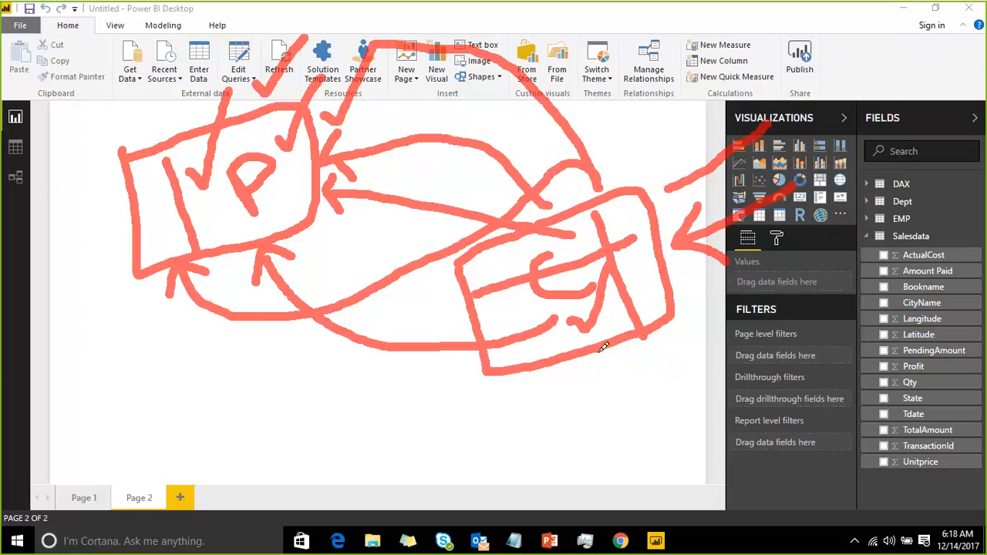
mouse_move(595, 359)
left_mouse_down()
mouse_move(615, 365)
mouse_move(637, 338)
left_mouse_up()
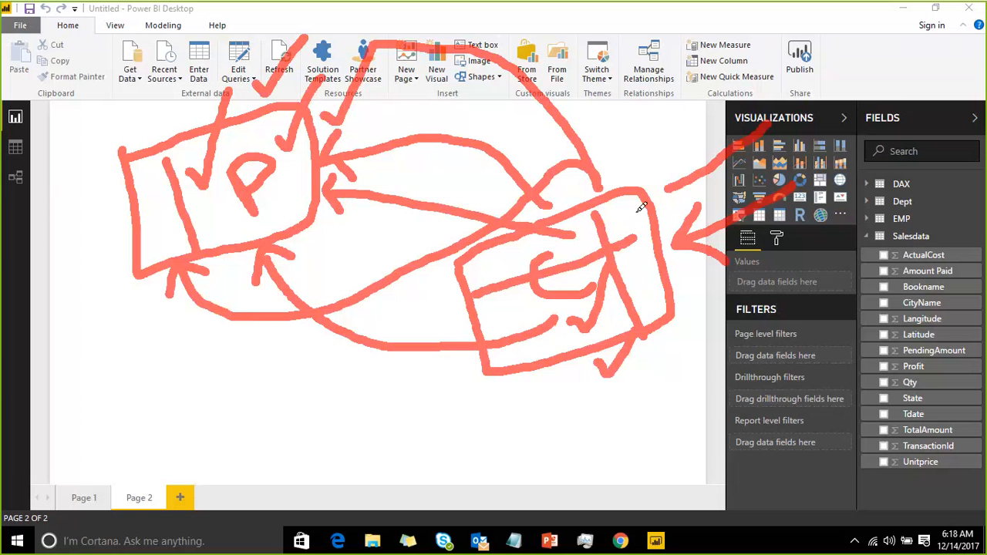
left_click_drag(622, 221, 667, 175)
left_click_drag(205, 205, 241, 191)
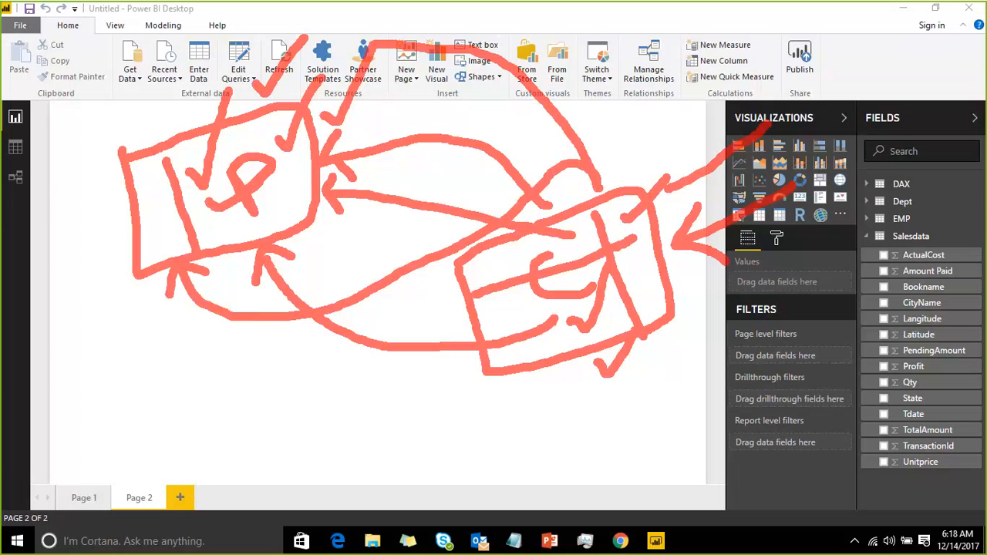
left_click(748, 28)
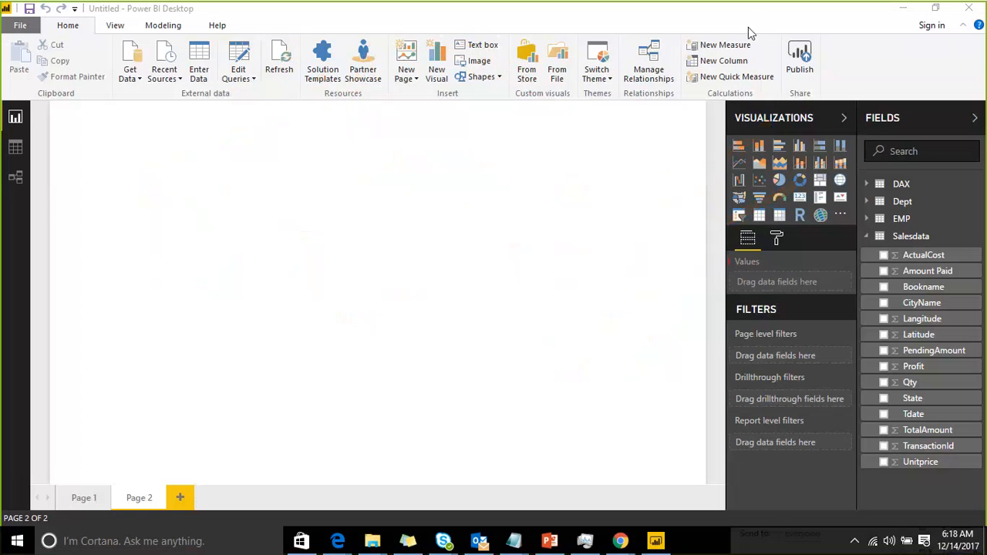
Review the EMP–Dept relationship dialog without changes, then view the DAX table's data
left_click(17, 183)
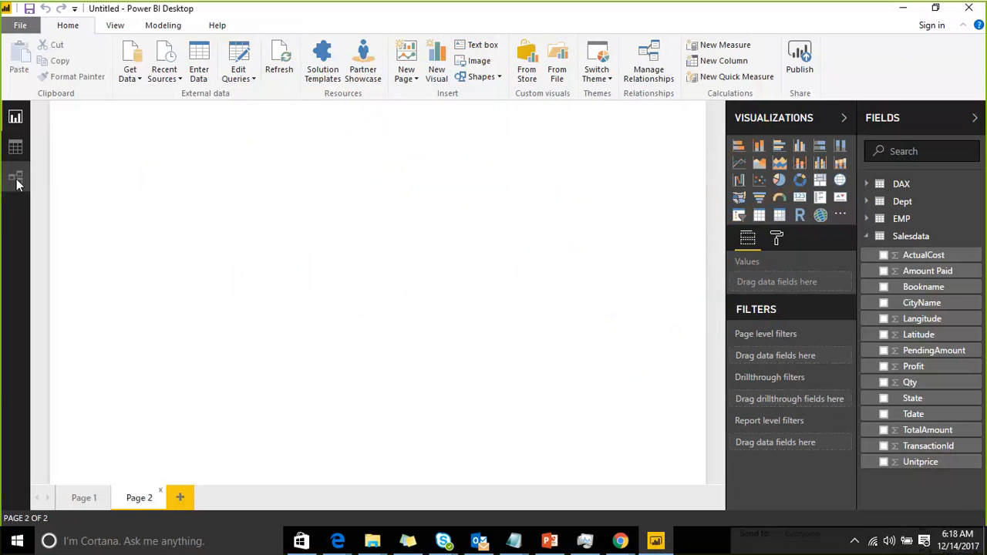
left_click(17, 182)
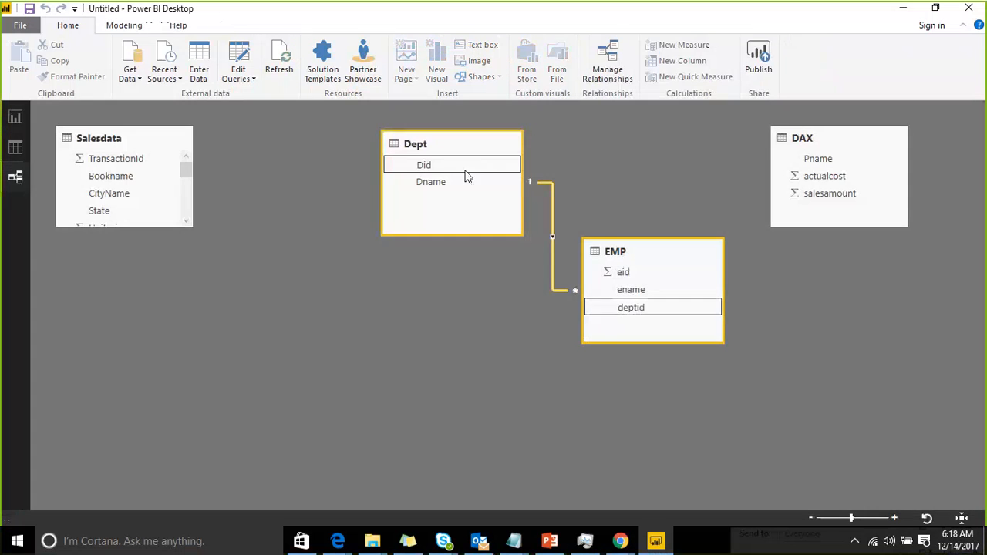
double_click(550, 209)
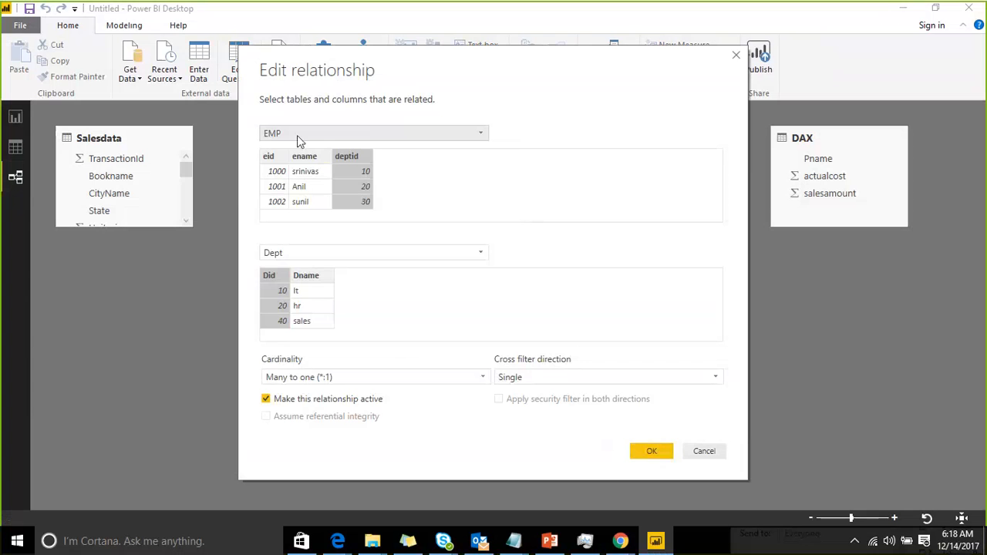
left_click(703, 451)
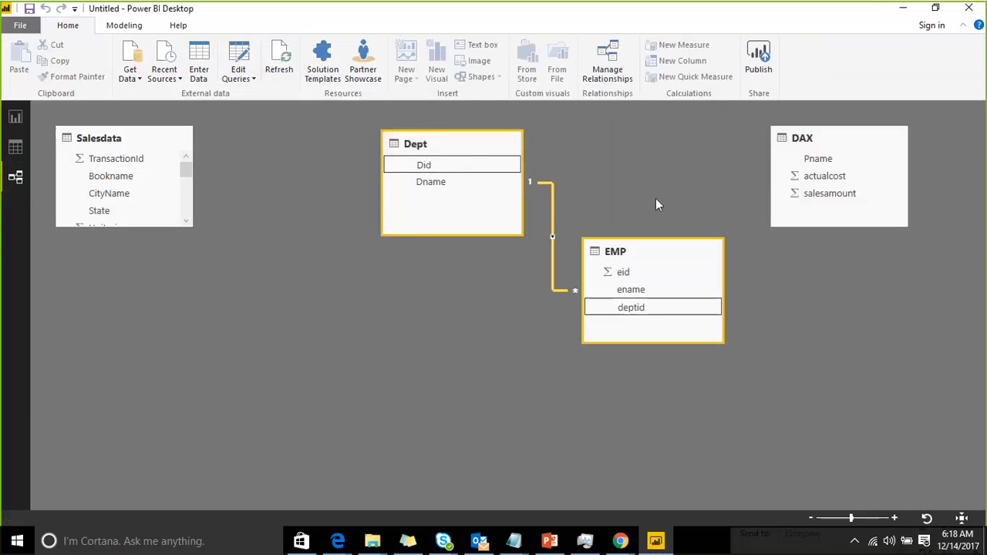
left_click(20, 146)
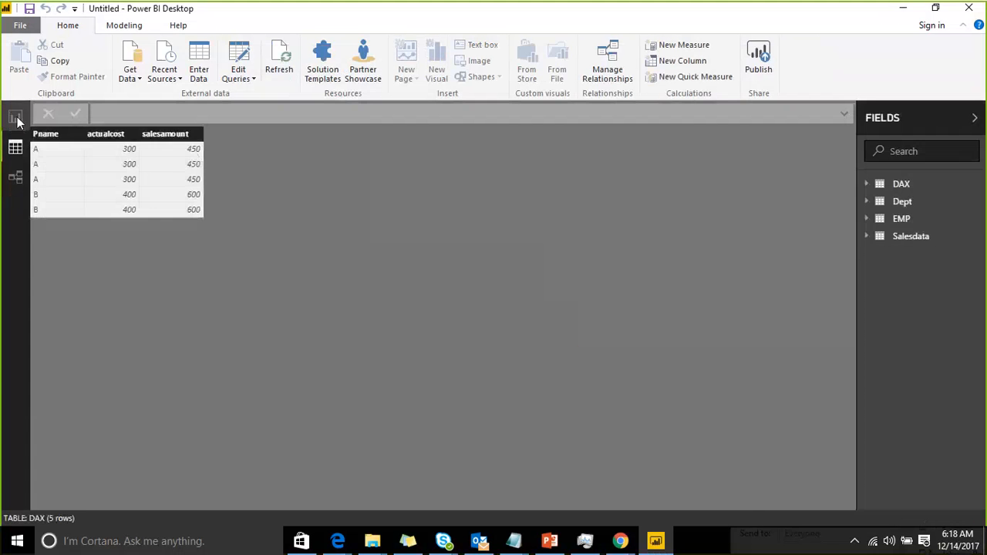
Add a table visual to Page 2, enlarge it and move it toward the page centre
left_click(18, 119)
left_click(759, 215)
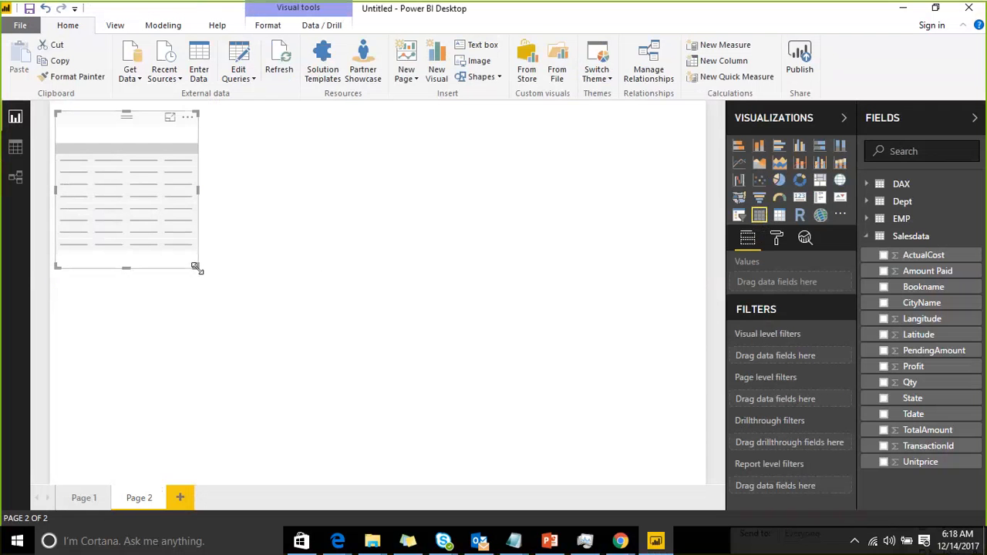
left_click_drag(198, 268, 241, 287)
left_click_drag(283, 311, 398, 371)
left_click_drag(254, 129, 315, 217)
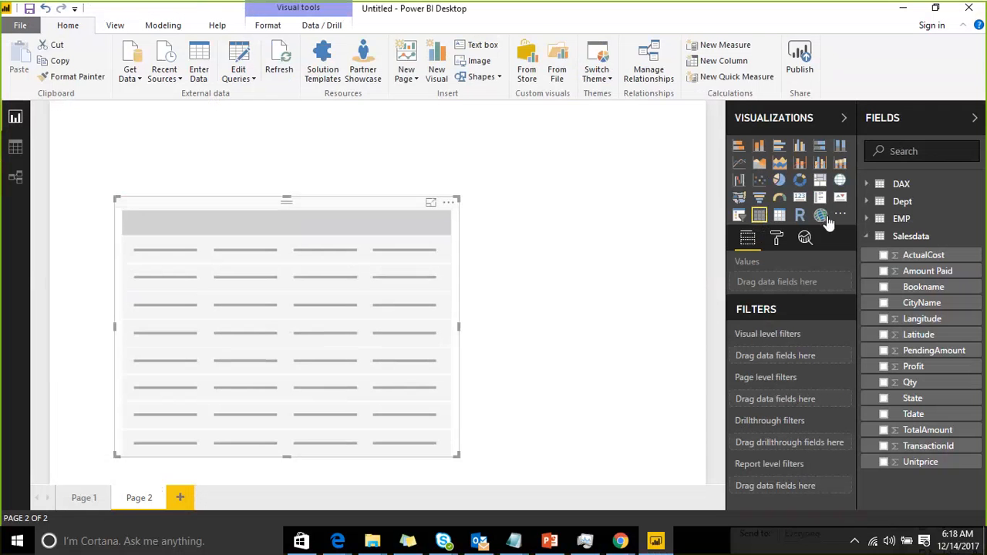
Add EMP's deptid, eid and ename fields to the Page 2 table and narrow the visual
left_click(898, 218)
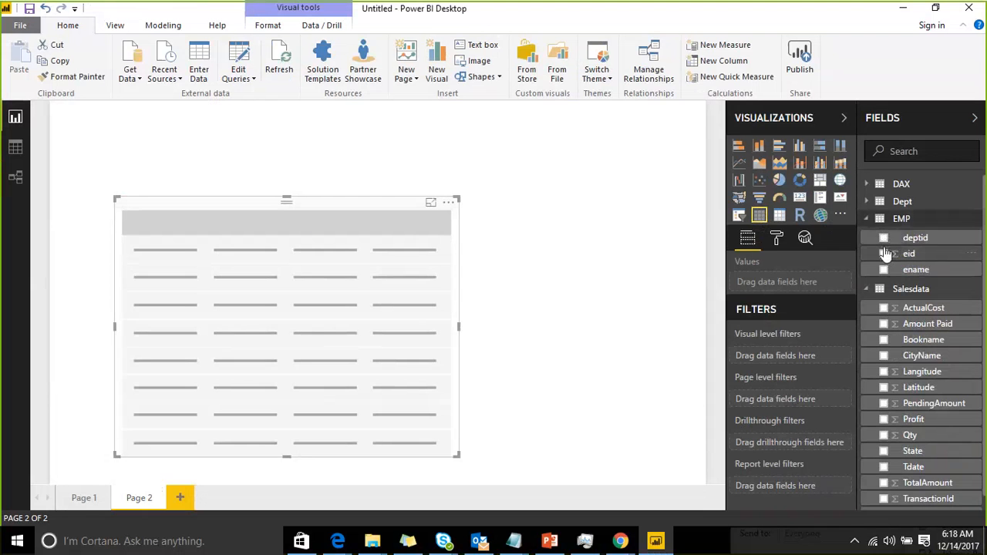
left_click(883, 237)
left_click(884, 253)
left_click(884, 269)
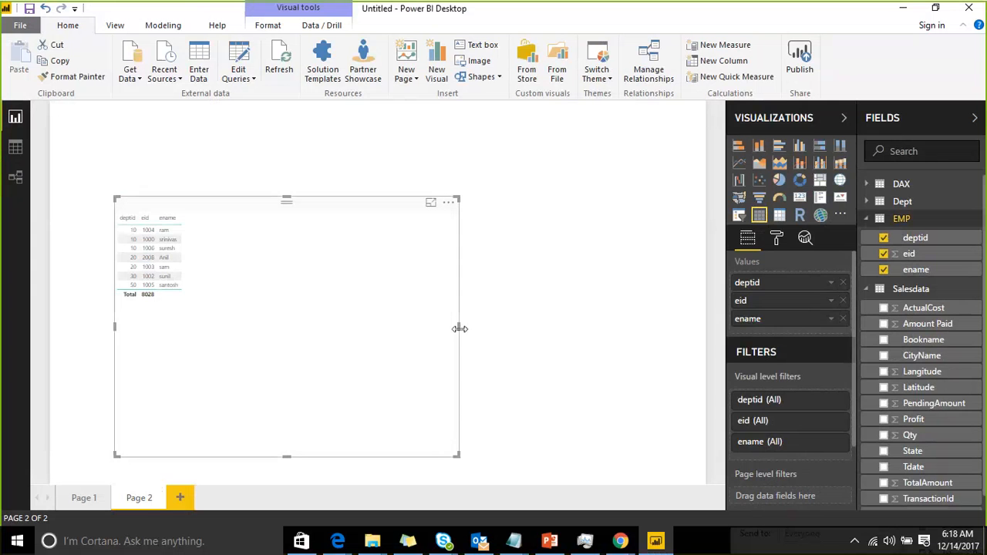
left_click_drag(460, 329, 298, 306)
left_click(480, 241)
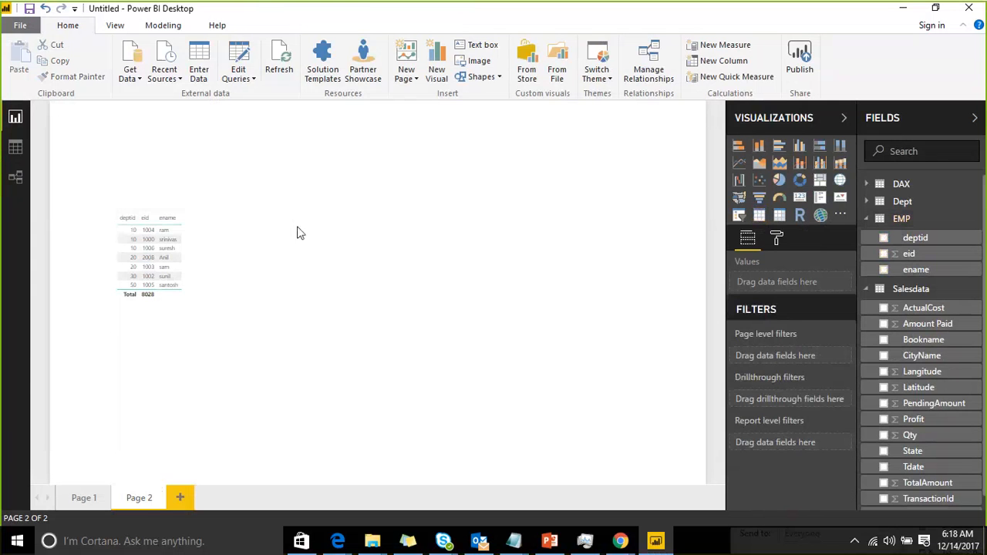
Set the EMP table's grid text size to 22
left_click(223, 216)
left_click(776, 238)
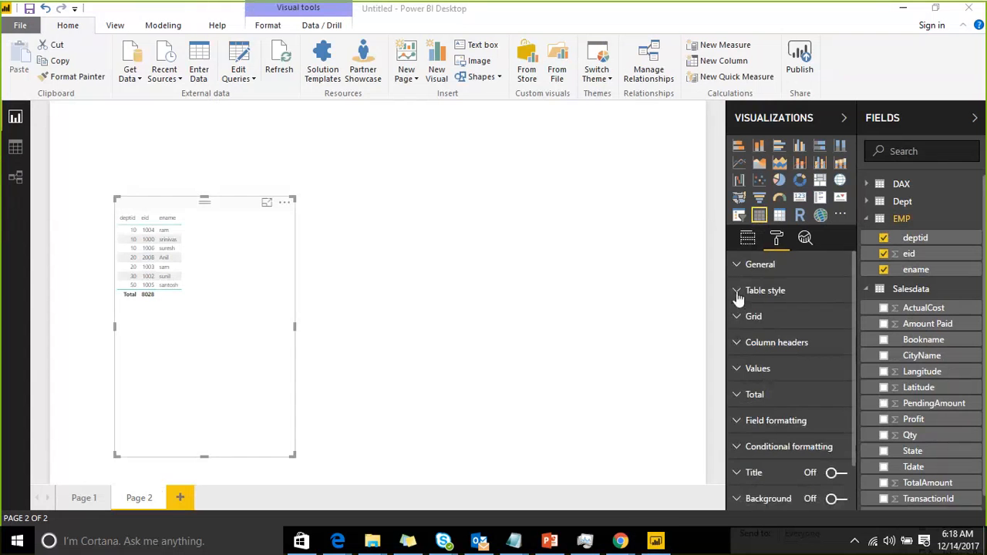
left_click(737, 293)
left_click(738, 293)
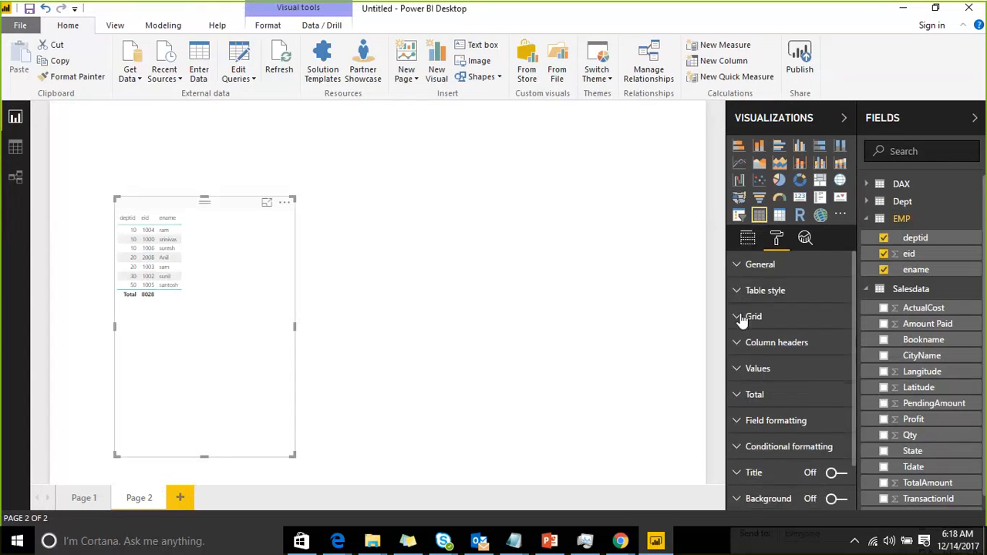
left_click(740, 316)
scroll(769, 305, "down", 3)
scroll(811, 313, "down", 2)
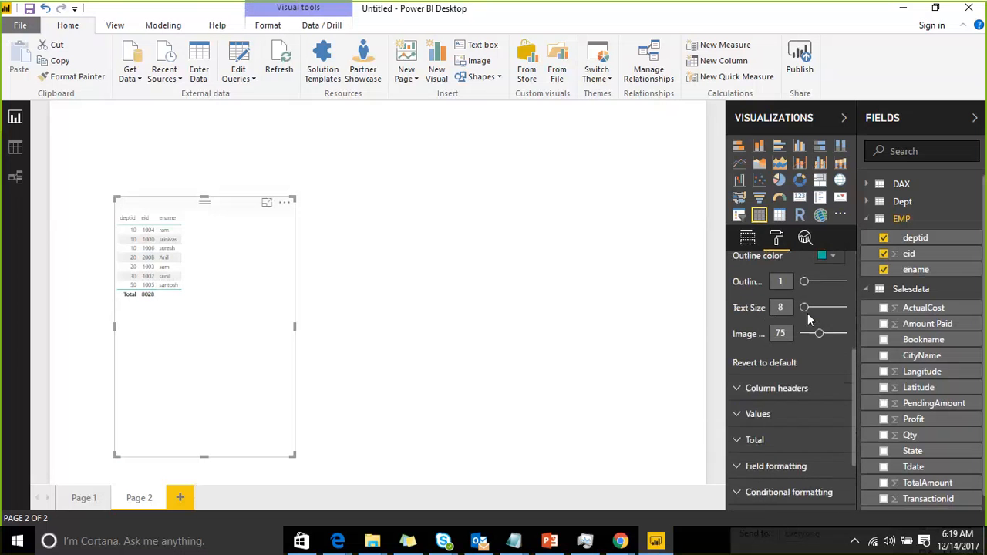
left_click(821, 307)
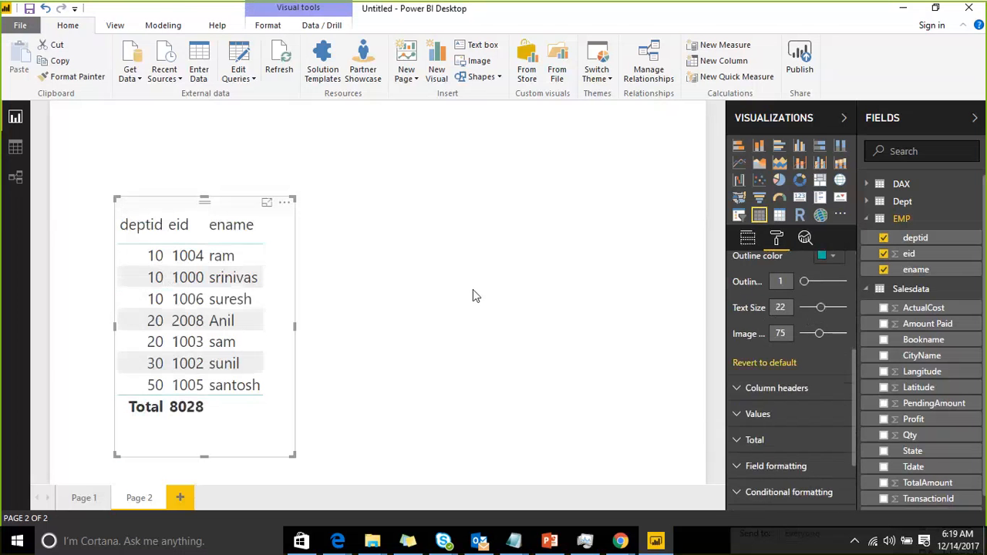
Add a slicer on Dept's Did field and move it to the page's upper right
left_click(689, 172)
left_click(738, 214)
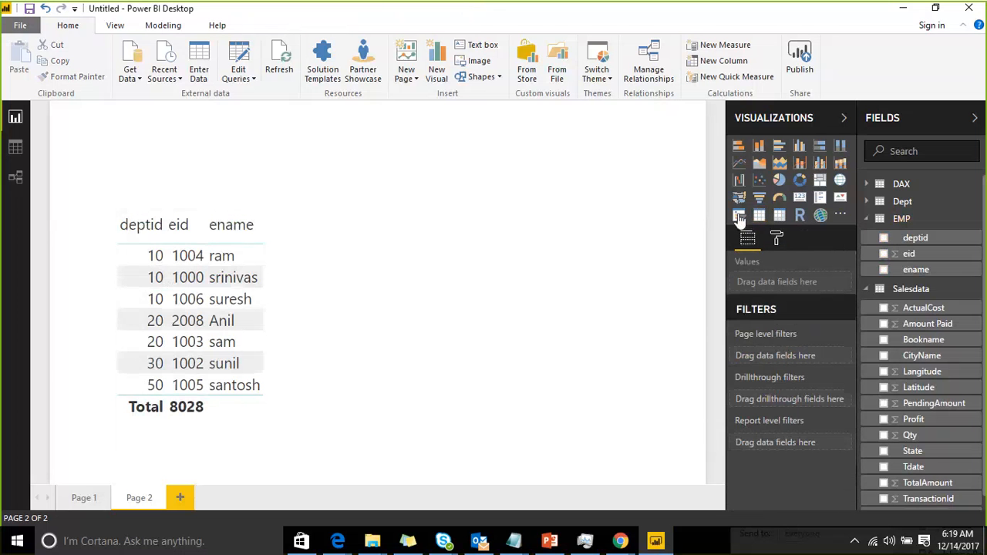
left_click(866, 201)
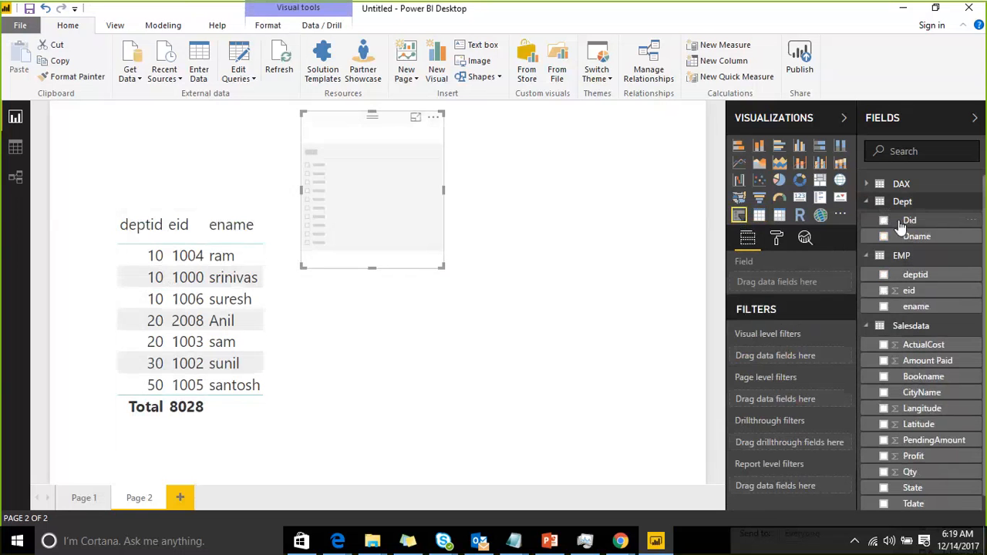
left_click(884, 220)
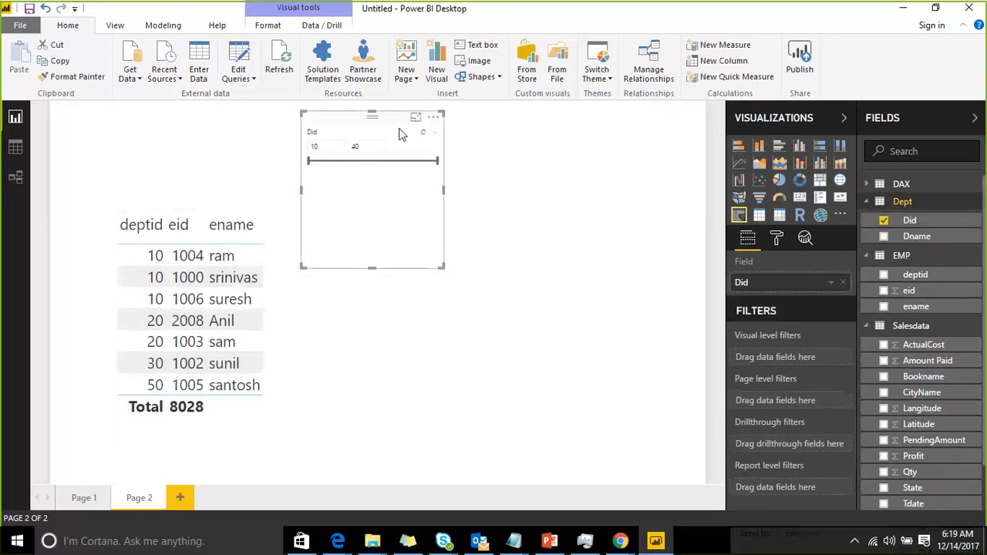
left_click_drag(440, 140, 656, 159)
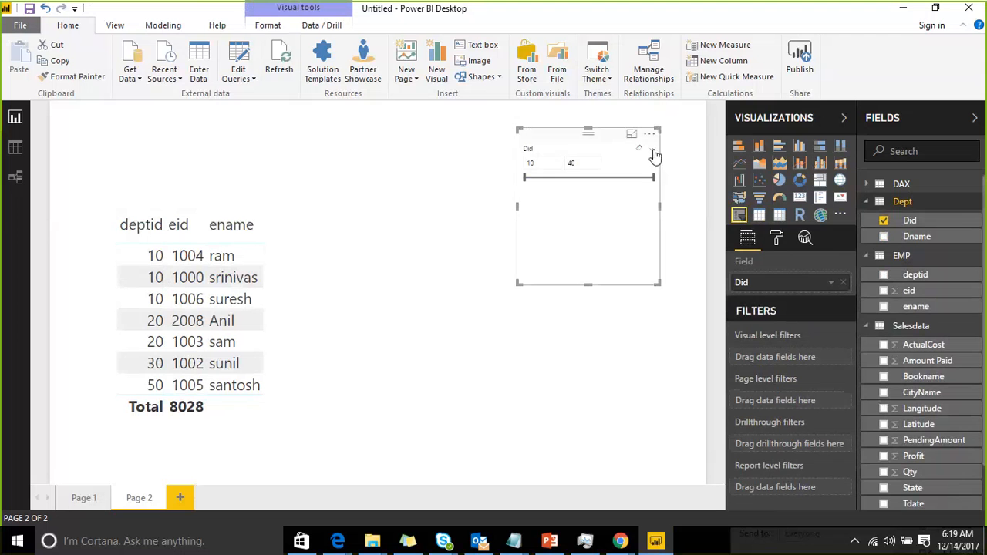
Switch the Did slicer from a range slider to a list
left_click(651, 149)
left_click(608, 167)
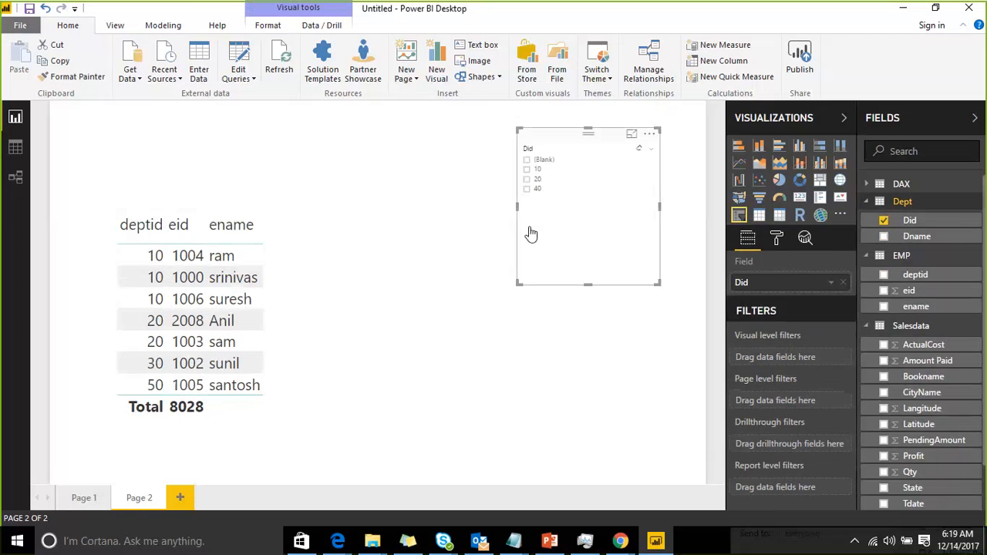
Test the Did slicer by selecting and clearing values 20, 40 and 10 to filter the EMP table
left_click(527, 180)
left_click(527, 181)
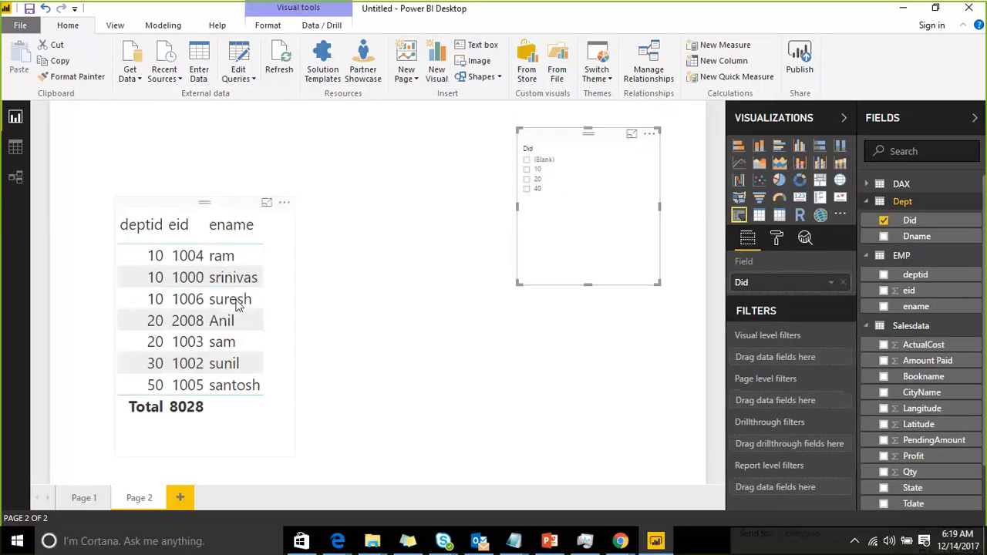
left_click(526, 189)
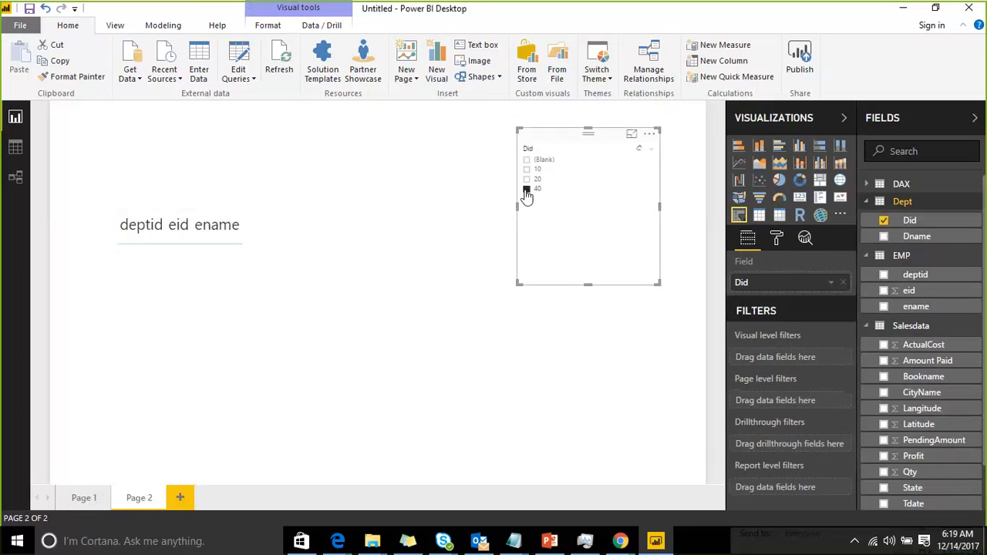
left_click(526, 189)
left_click(526, 169)
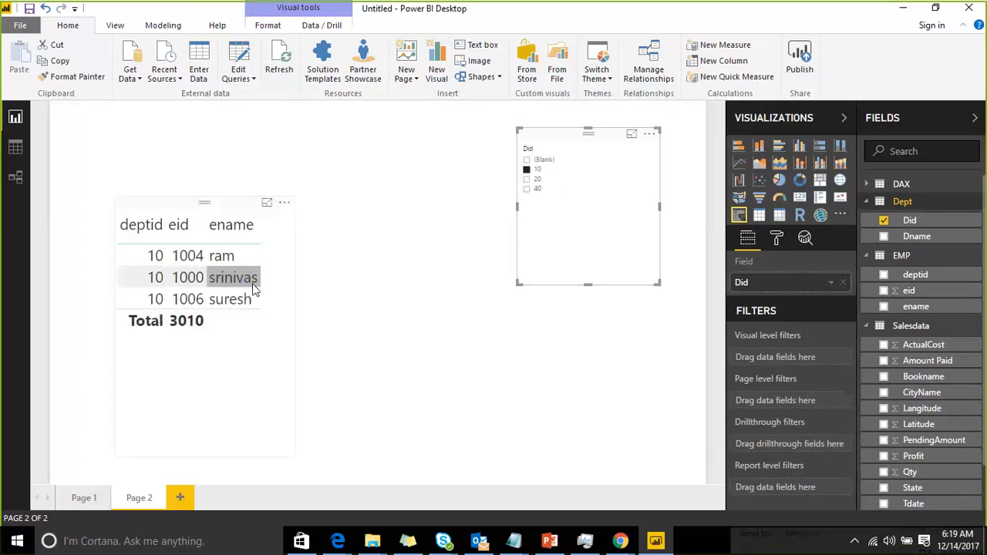
left_click(526, 169)
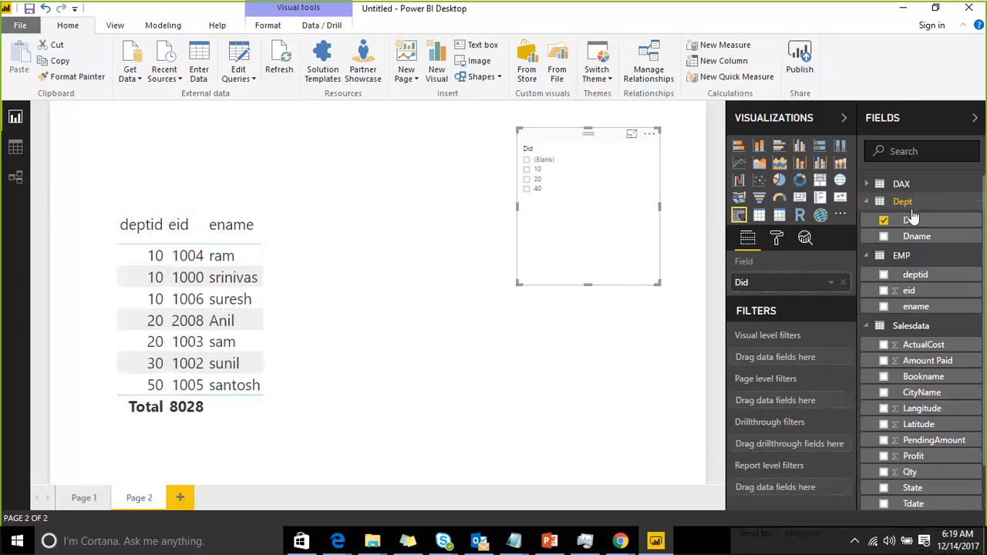
left_click(228, 211)
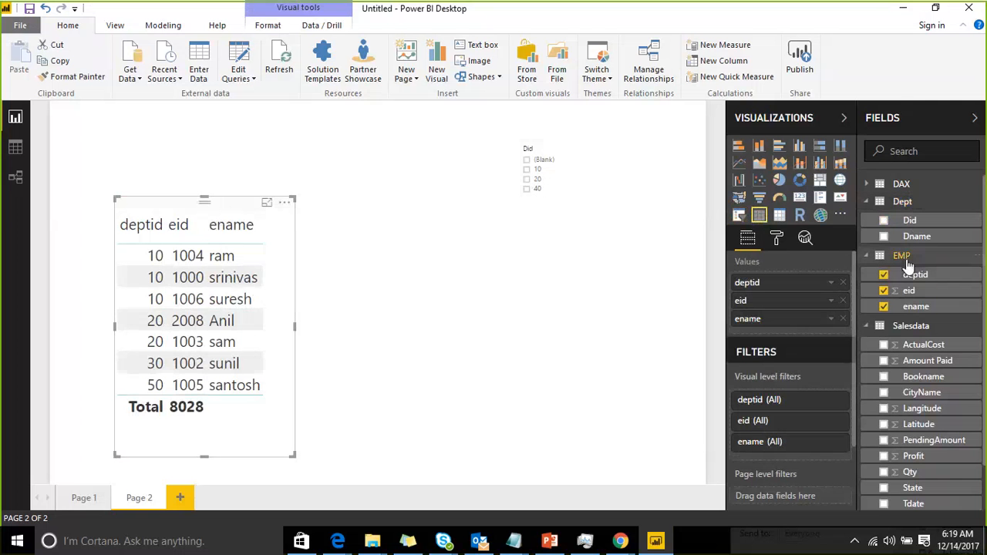
left_click(528, 180)
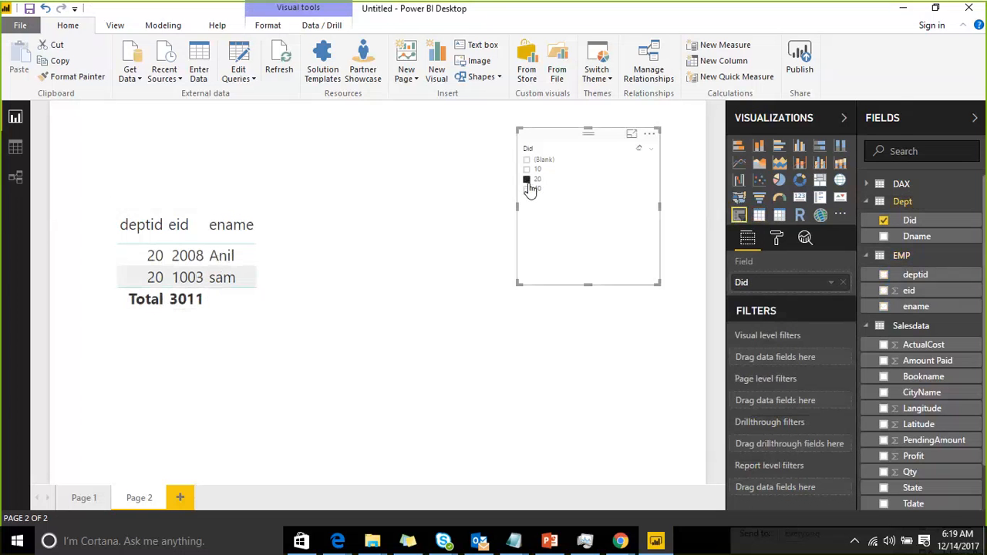
left_click(527, 189)
left_click(527, 171)
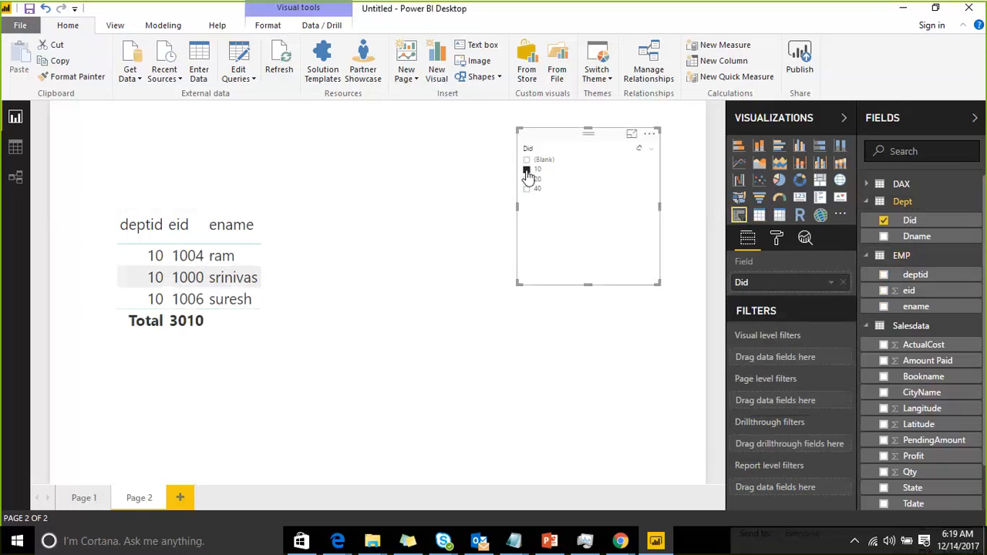
left_click(527, 171)
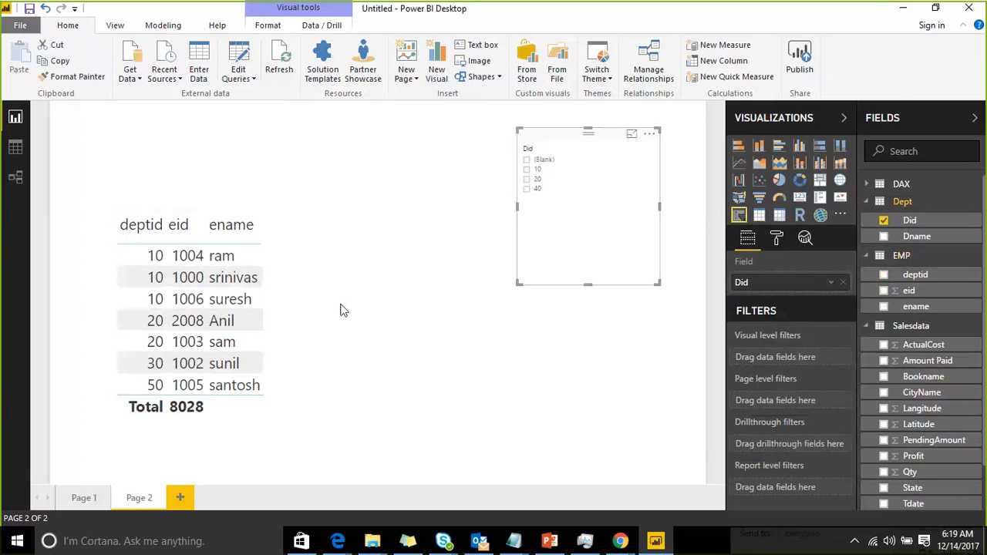
Add Page 3 with a table of Dept's Did and Dname fields, moved toward the page centre
left_click(181, 498)
left_click(760, 216)
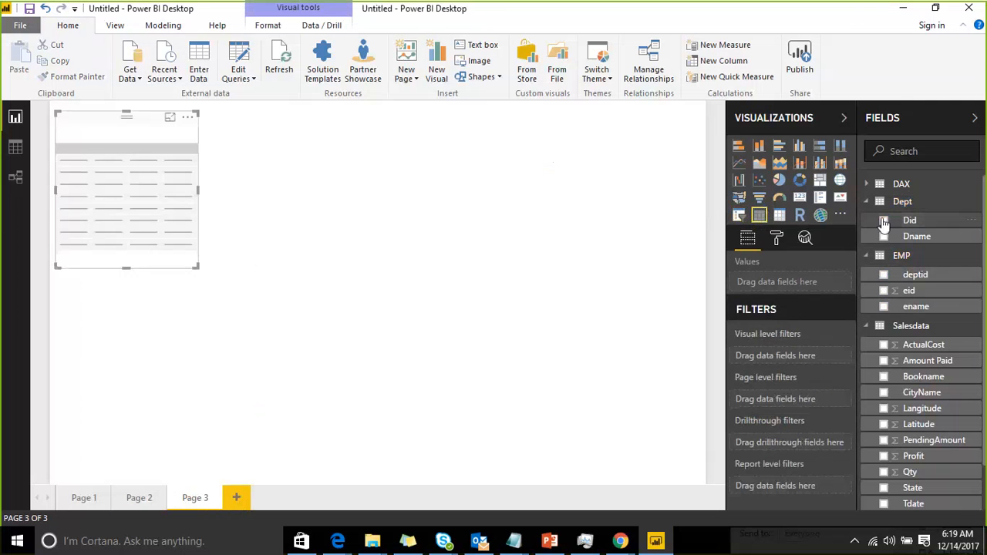
left_click(883, 219)
left_click(883, 236)
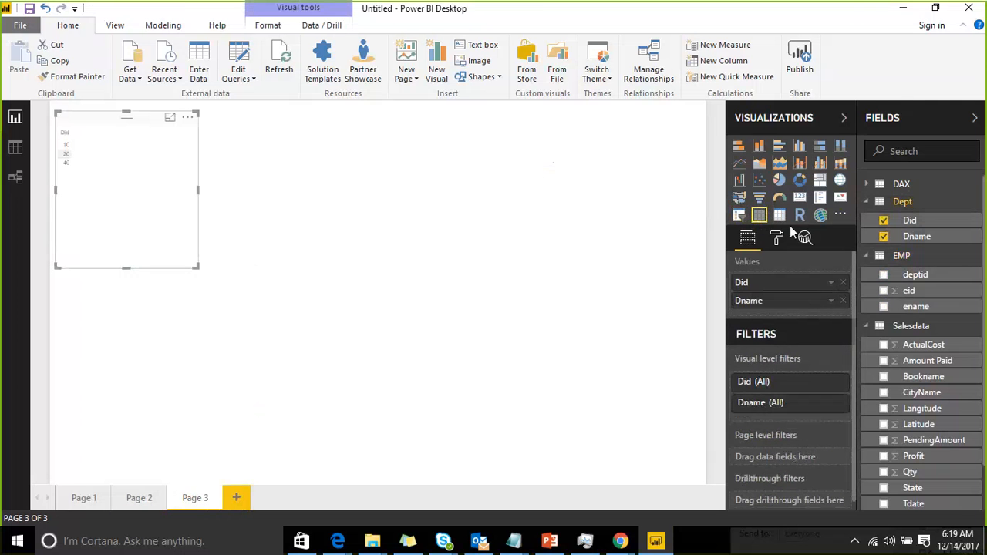
left_click_drag(125, 125, 261, 219)
left_click(504, 205)
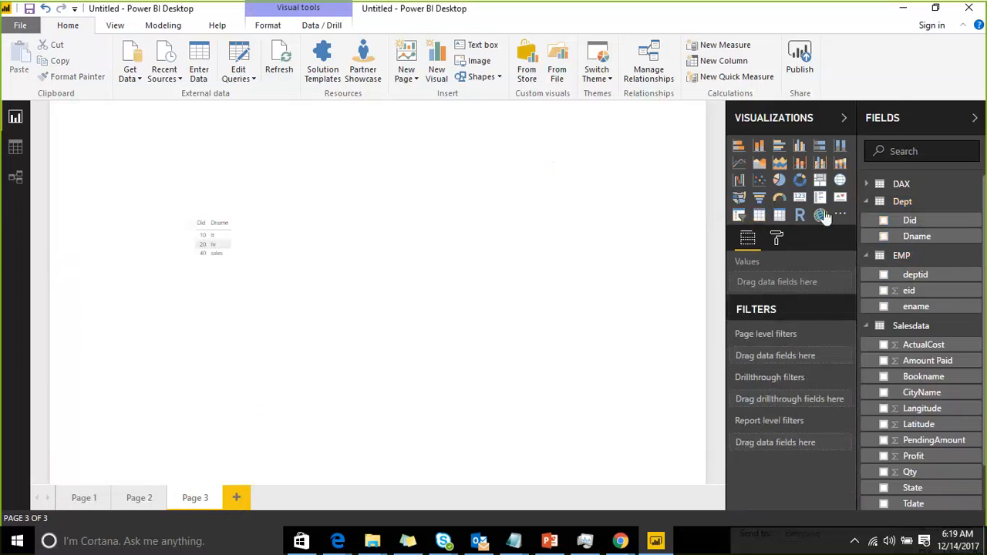
Add a slicer on EMP's deptid at the page's upper right and switch it to a list
left_click(741, 219)
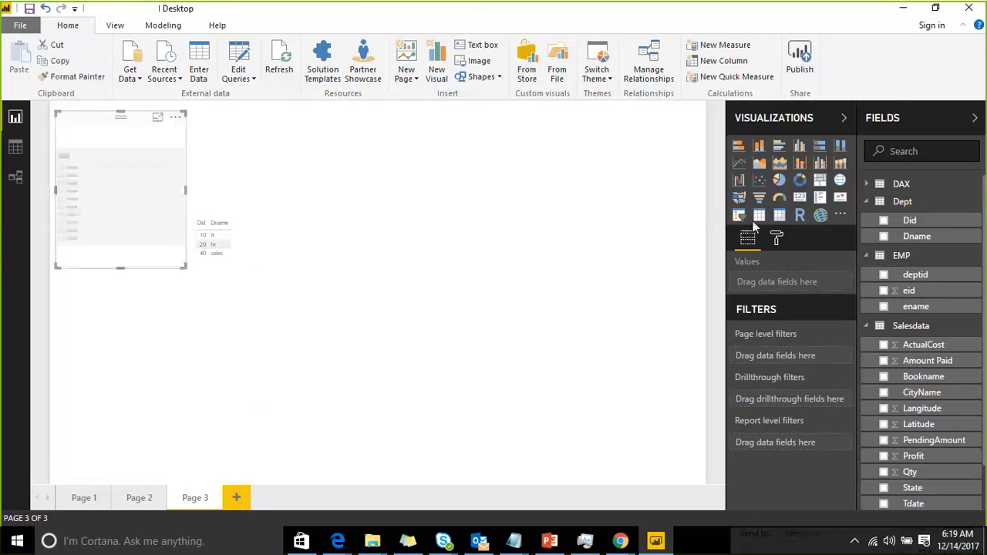
left_click(883, 275)
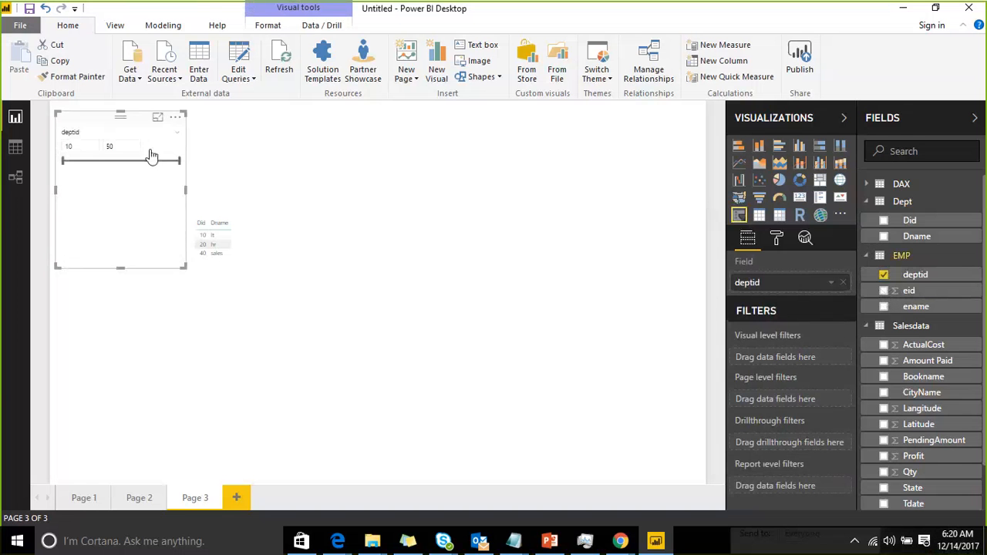
left_click_drag(111, 118, 616, 113)
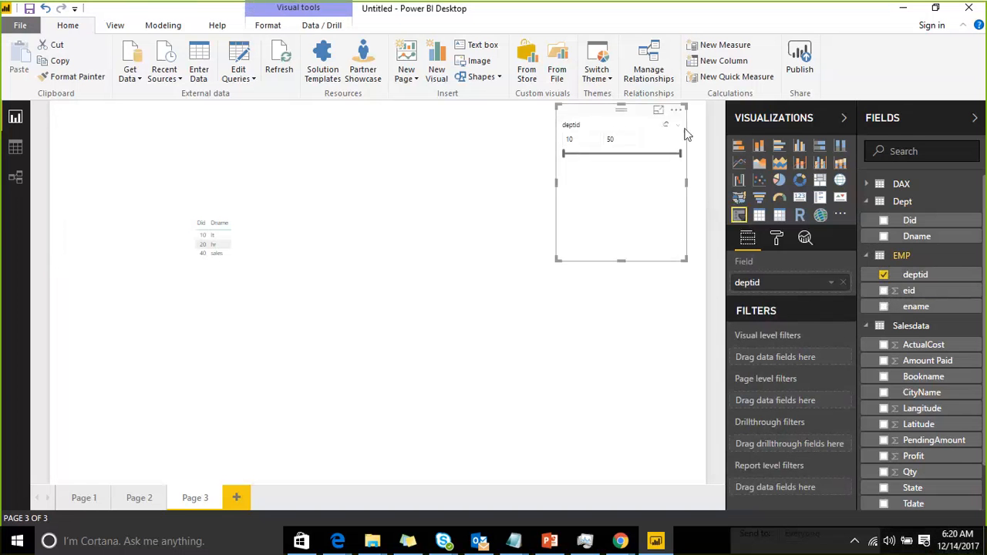
left_click(682, 133)
left_click(609, 138)
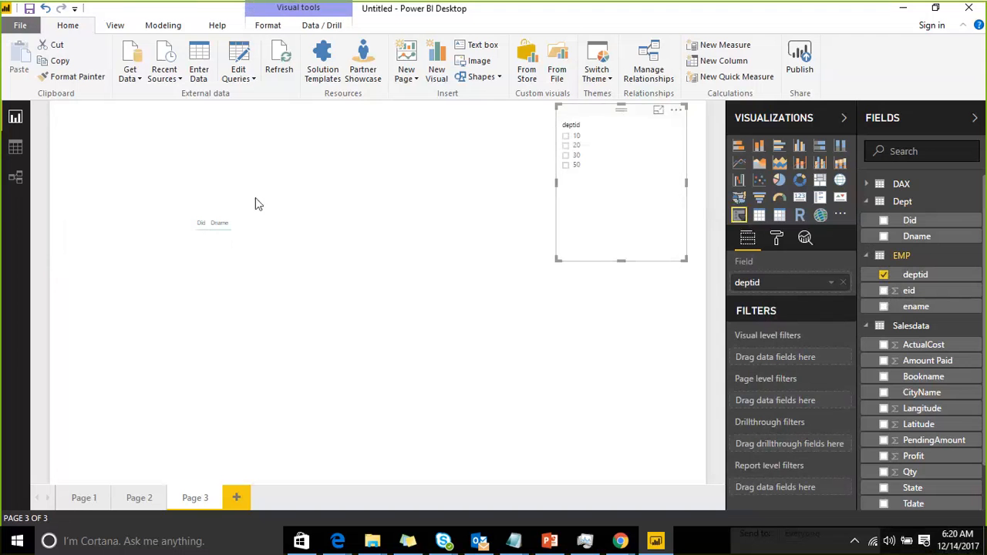
Set the Dept table's grid text size to 25 and nudge the table slightly upward
left_click(222, 206)
left_click(776, 241)
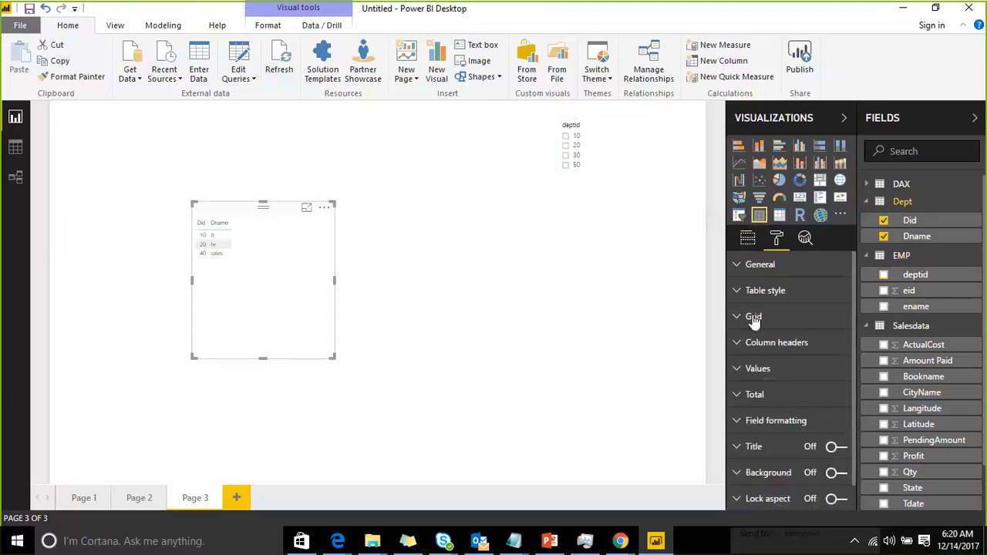
scroll(773, 308, "down", 1)
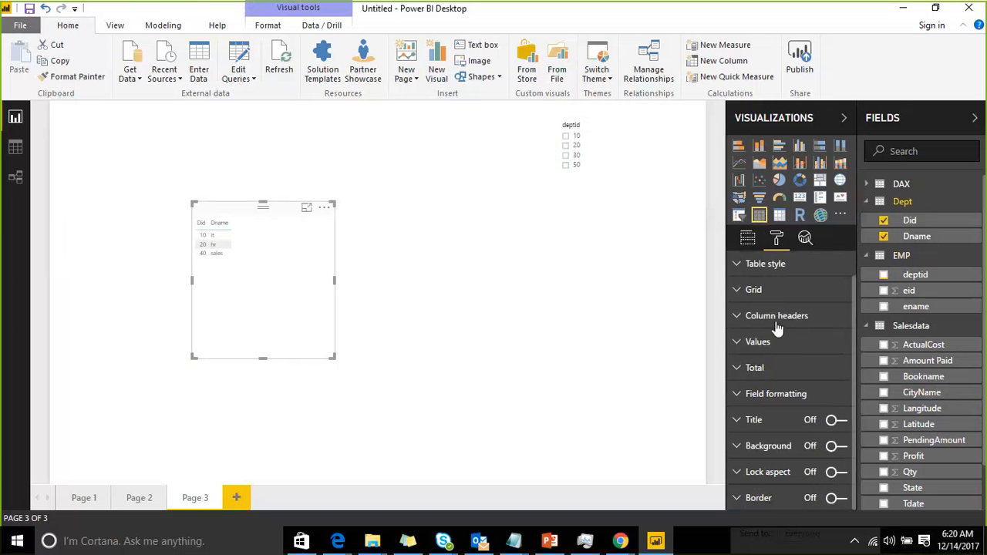
left_click(737, 291)
scroll(778, 339, "down", 2)
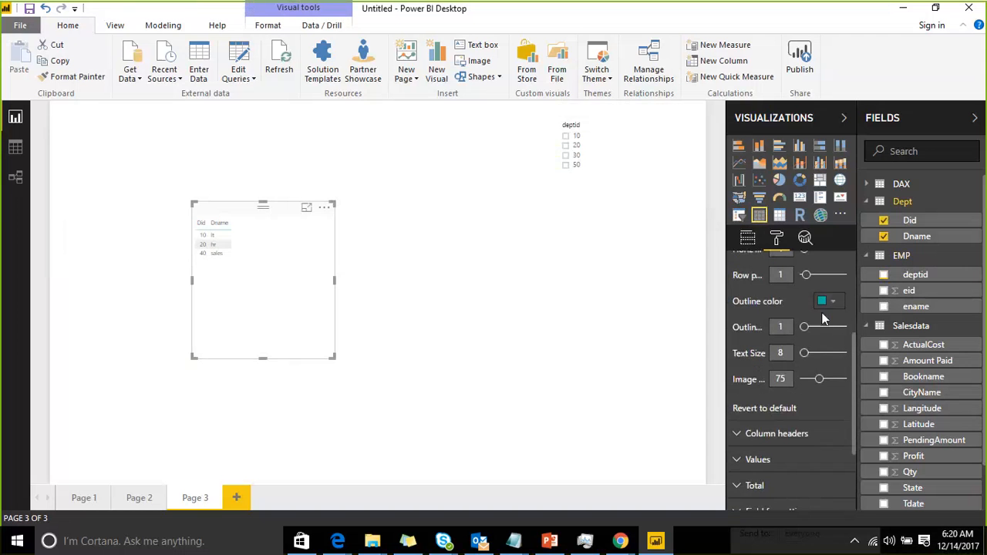
left_click(824, 353)
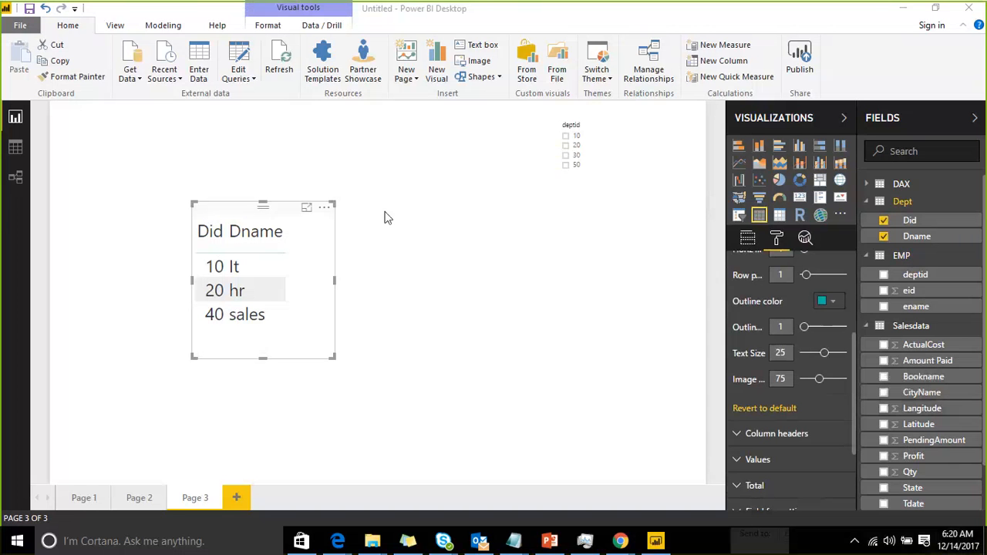
left_click_drag(253, 208, 258, 205)
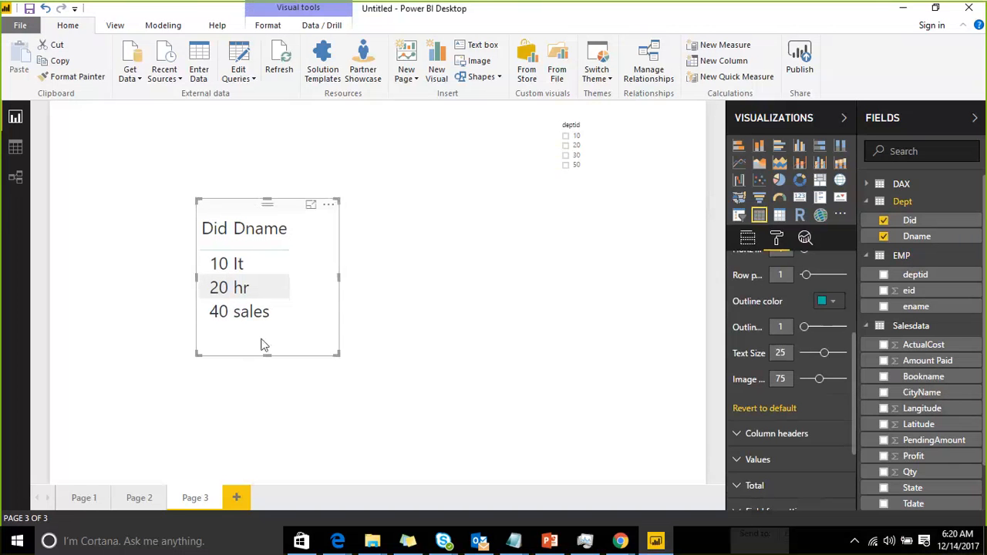
Test the deptid slicer by selecting values 10, 20, 30 and 50 in turn
left_click(603, 123)
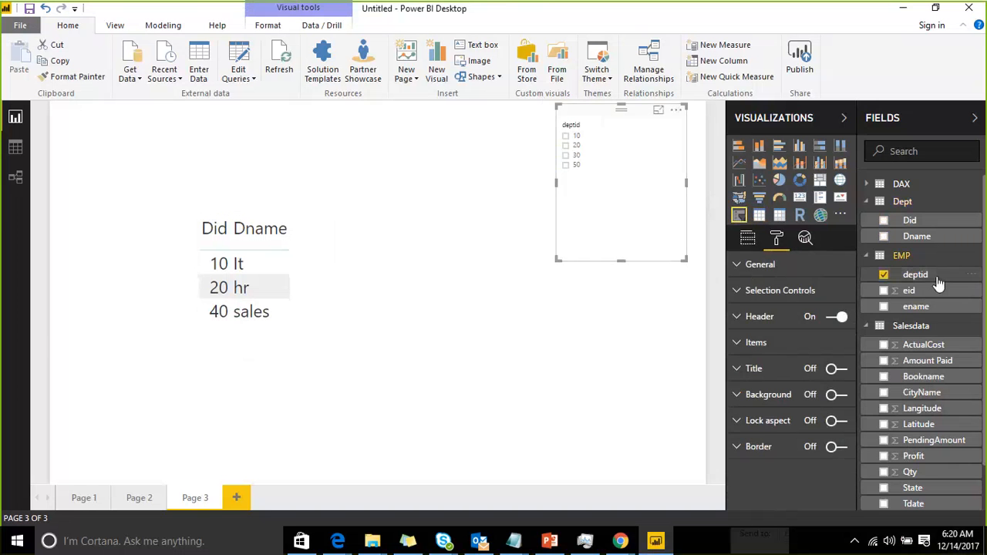
left_click(566, 138)
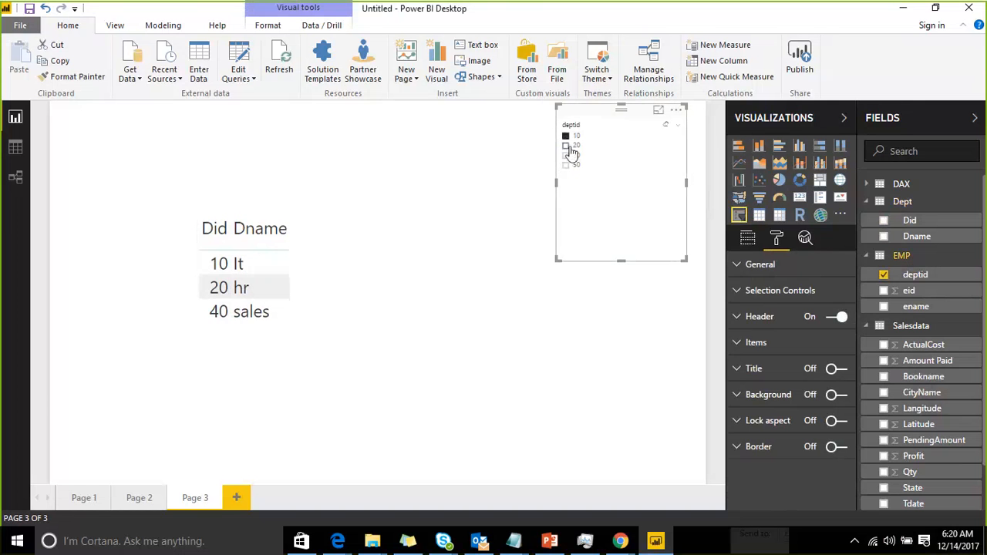
left_click(569, 147)
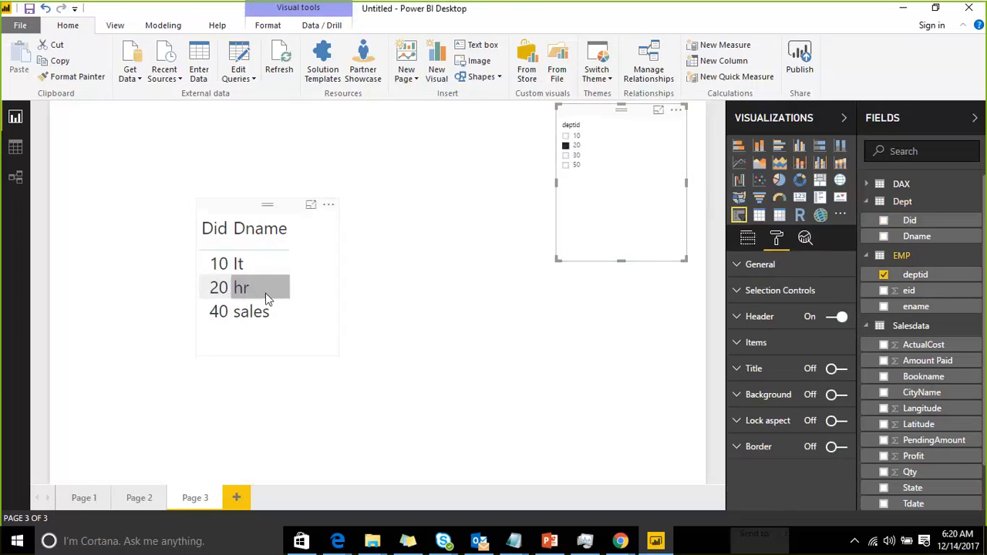
left_click(575, 156)
left_click(572, 165)
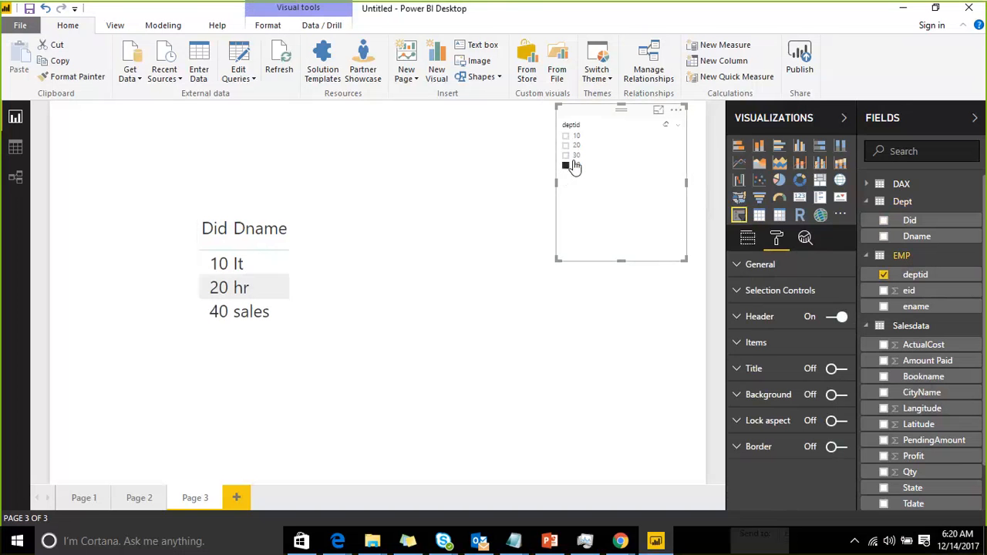
Switch to Page 2 and test the Did slicer by selecting values 20, 10 and 20 in turn
left_click(569, 166)
left_click(139, 498)
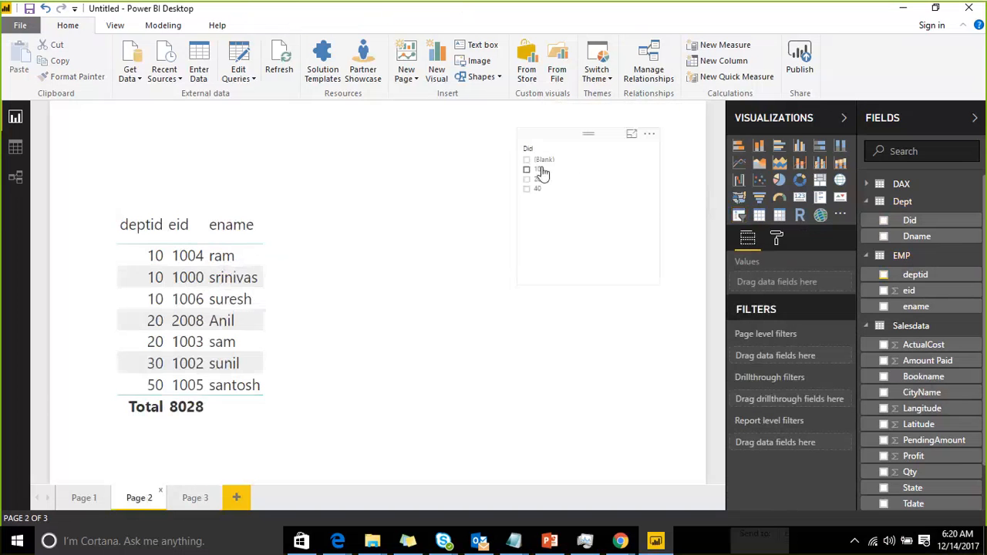
left_click(528, 180)
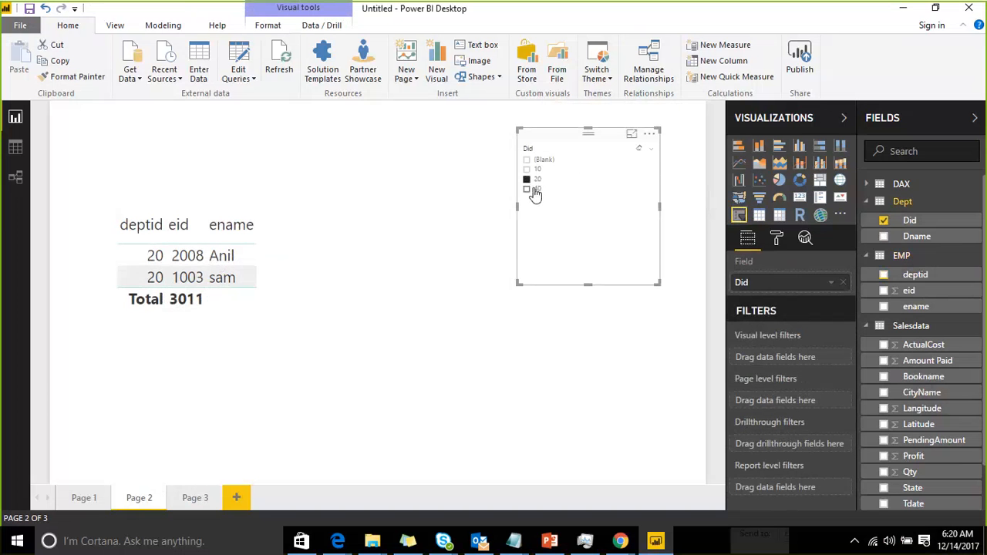
left_click(531, 171)
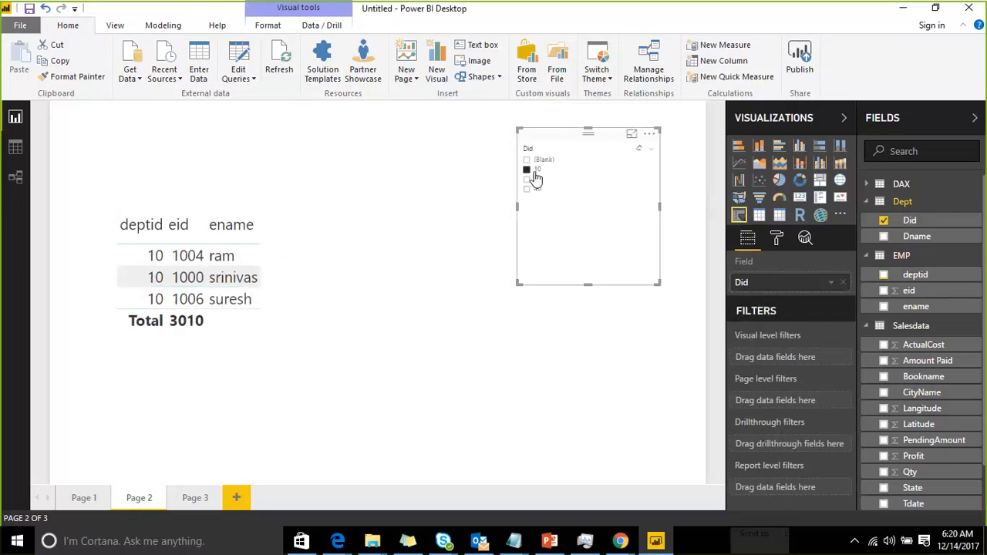
left_click(532, 179)
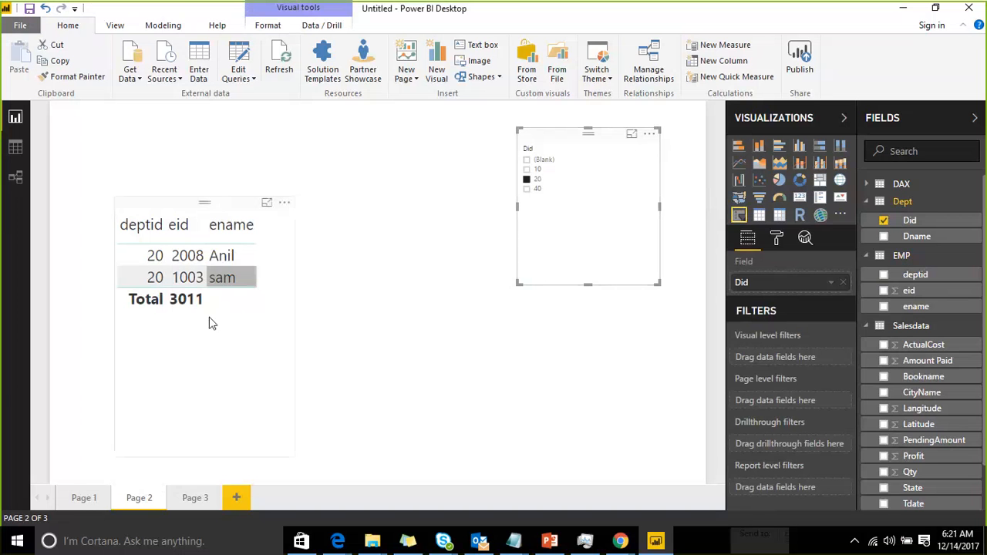
Return to Page 3 and select deptid values 30 and 10 in the slicer
left_click(193, 498)
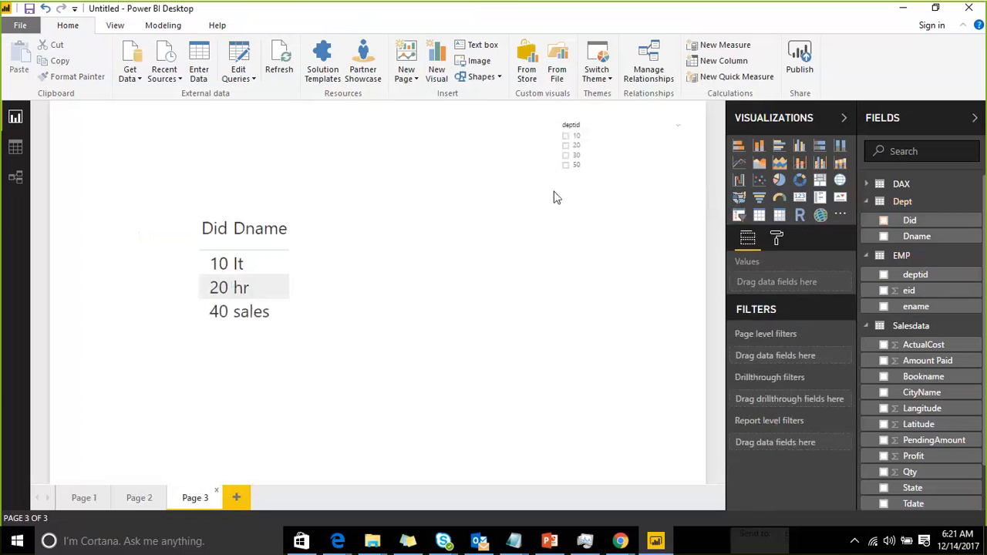
left_click(573, 151)
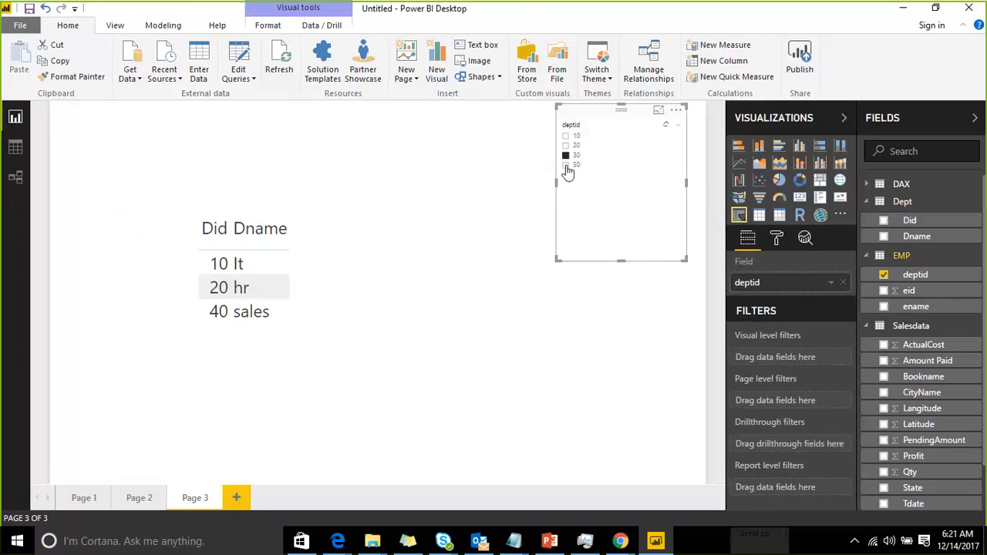
left_click(566, 136)
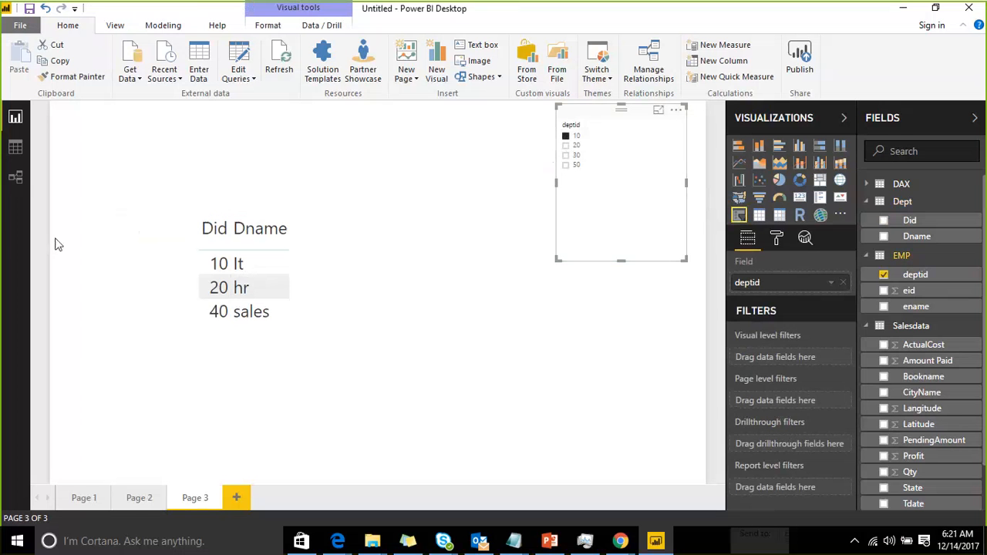
In the model view, edit the Dept–EMP relationship and set its cross filter direction to Both
left_click(16, 178)
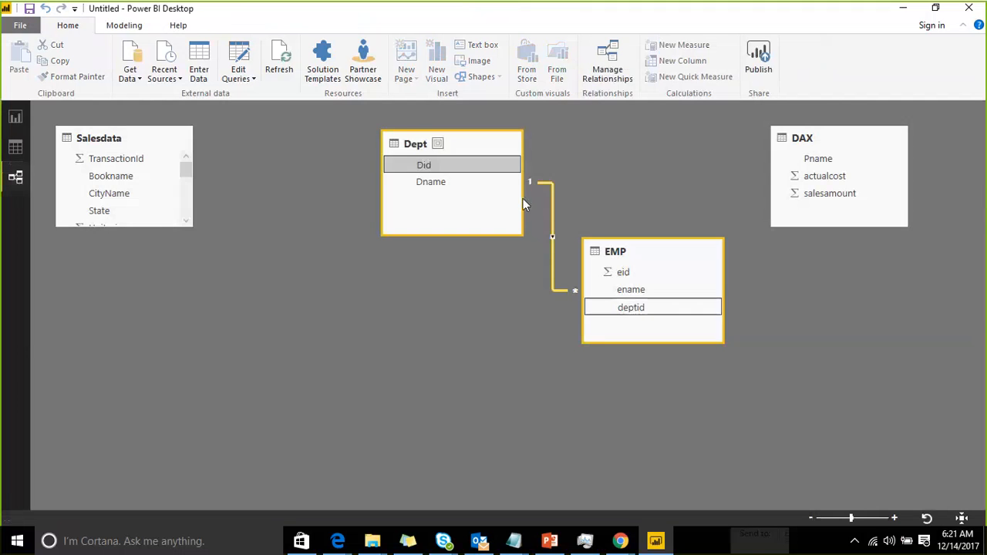
double_click(554, 200)
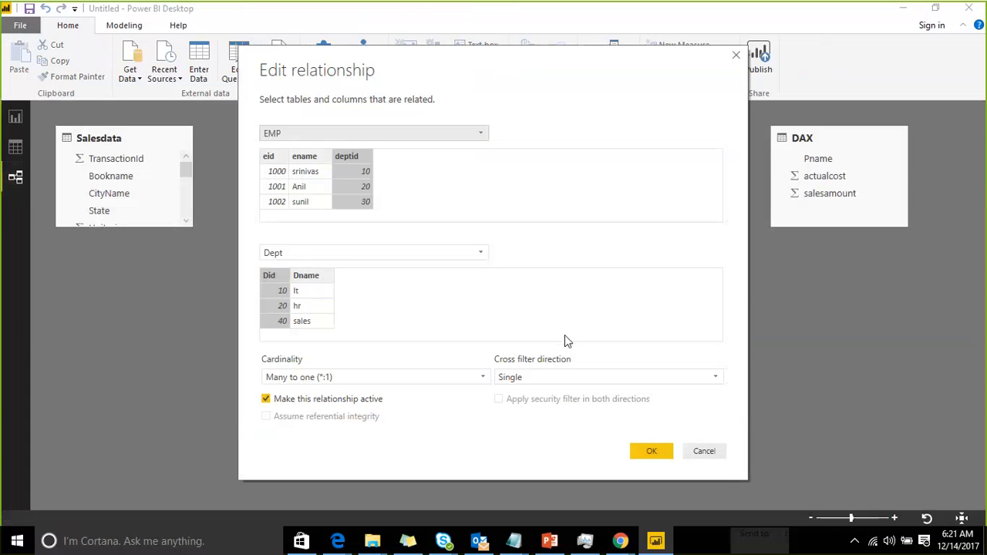
left_click(584, 377)
left_click(575, 407)
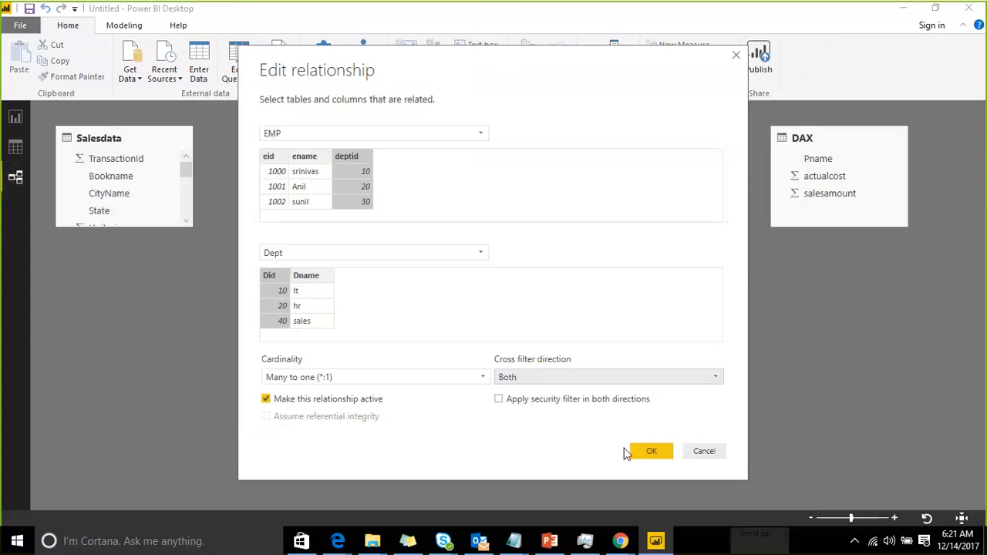
left_click(646, 452)
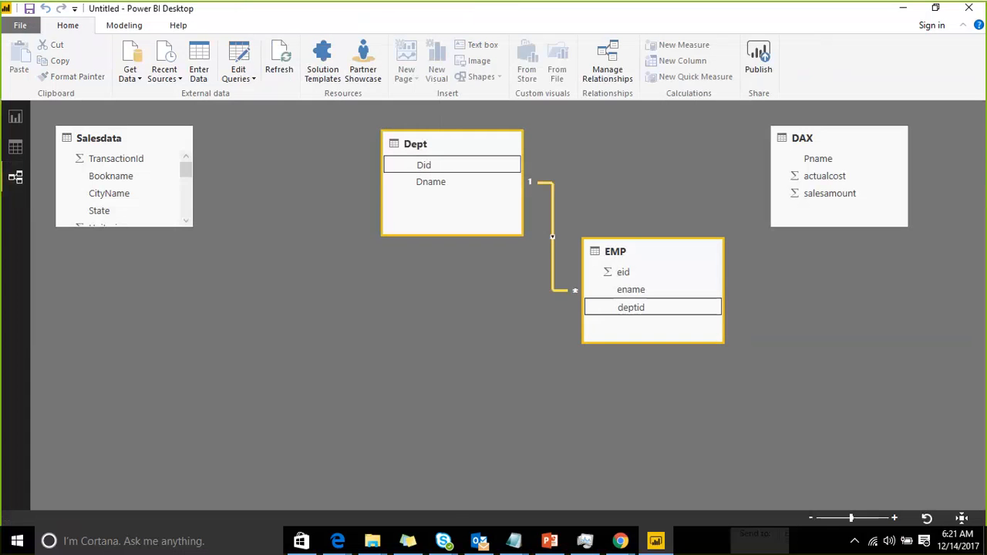
Return to the report and test the Did slicer on Page 2 with values 10, 20 and 40
left_click(15, 117)
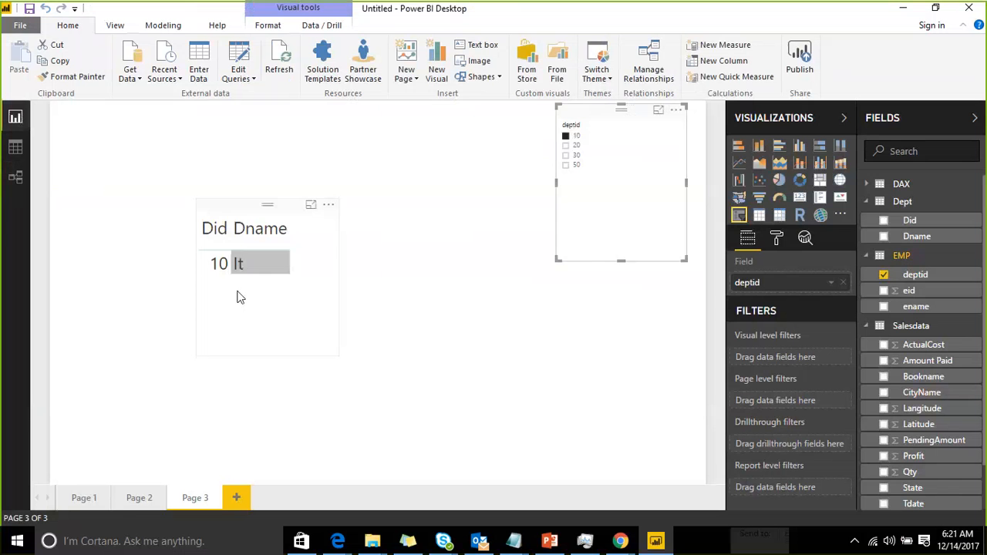
left_click(129, 503)
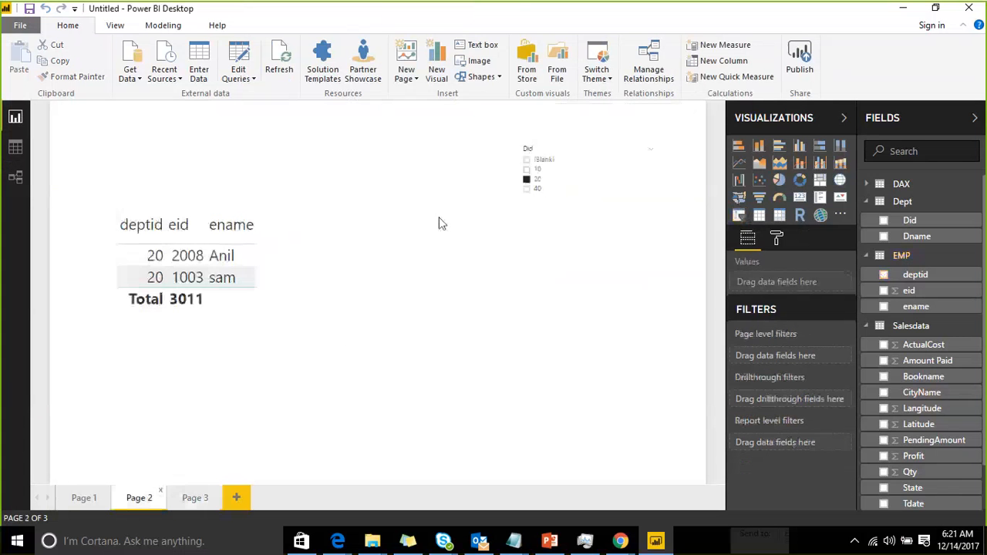
left_click(530, 171)
left_click(529, 180)
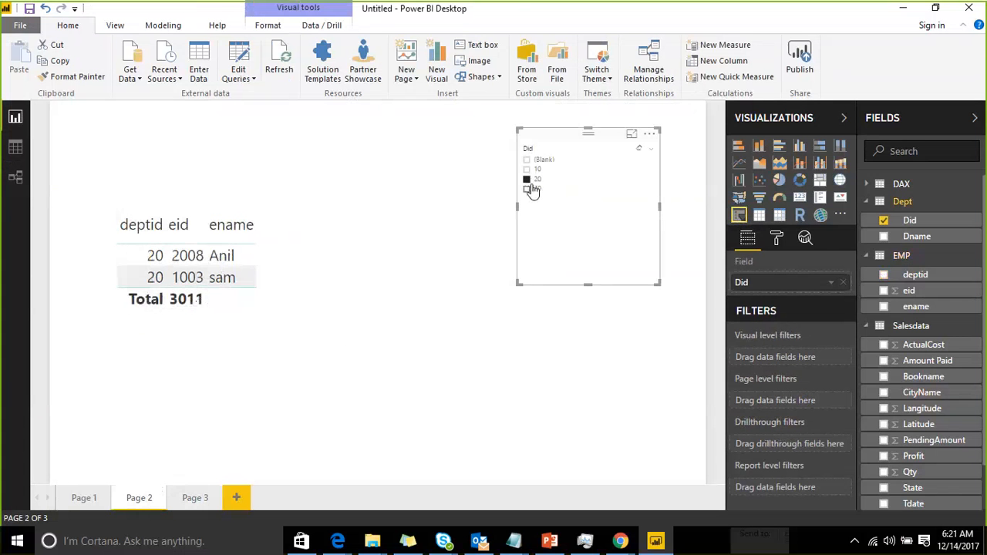
left_click(530, 190)
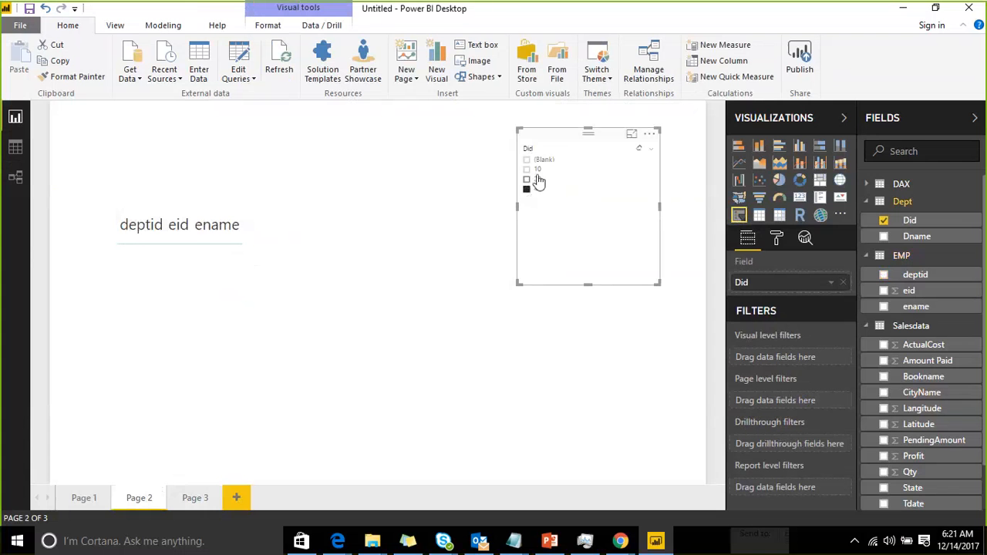
left_click(531, 180)
left_click(530, 170)
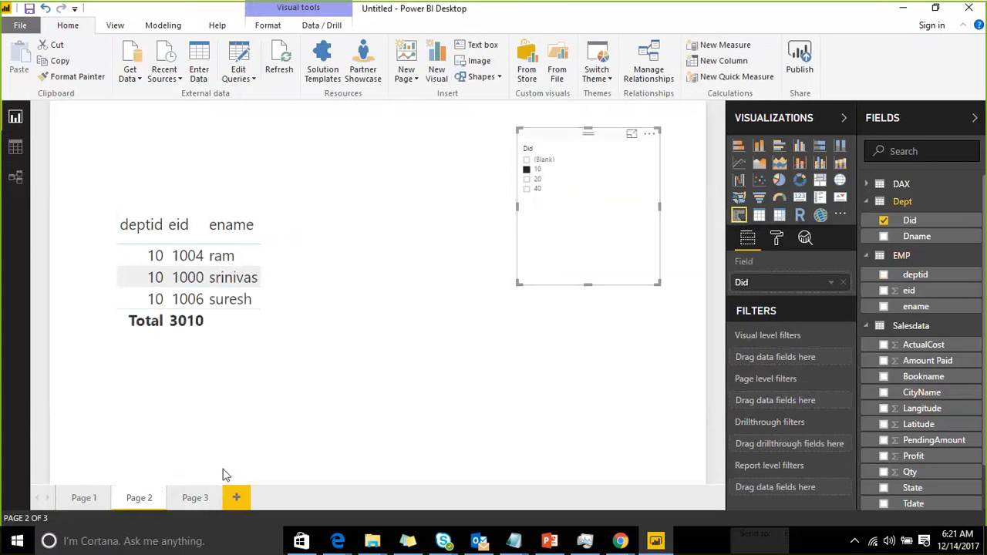
Test the deptid slicer on Page 3 with values 20, 10 and 50 and open the data view
left_click(194, 498)
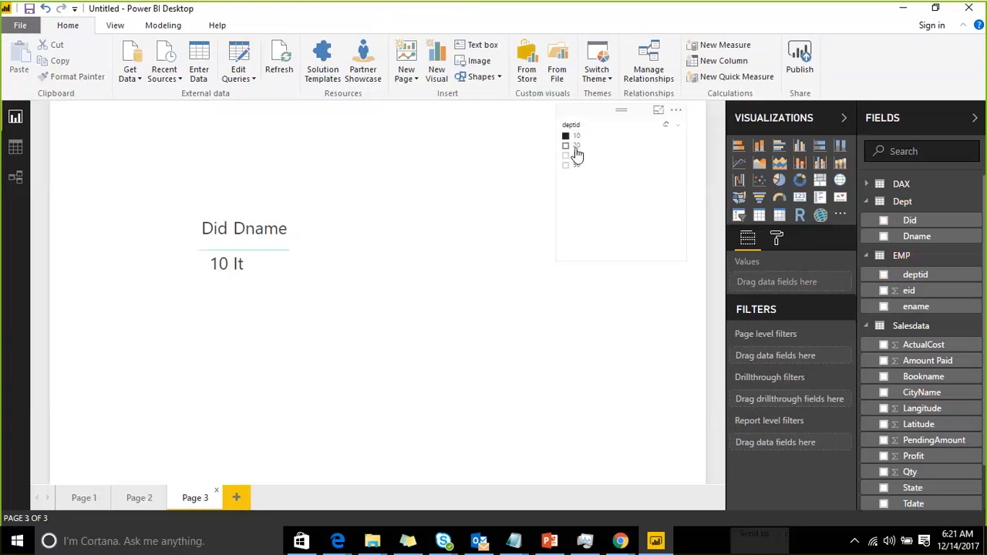
left_click(577, 154)
left_click(576, 166)
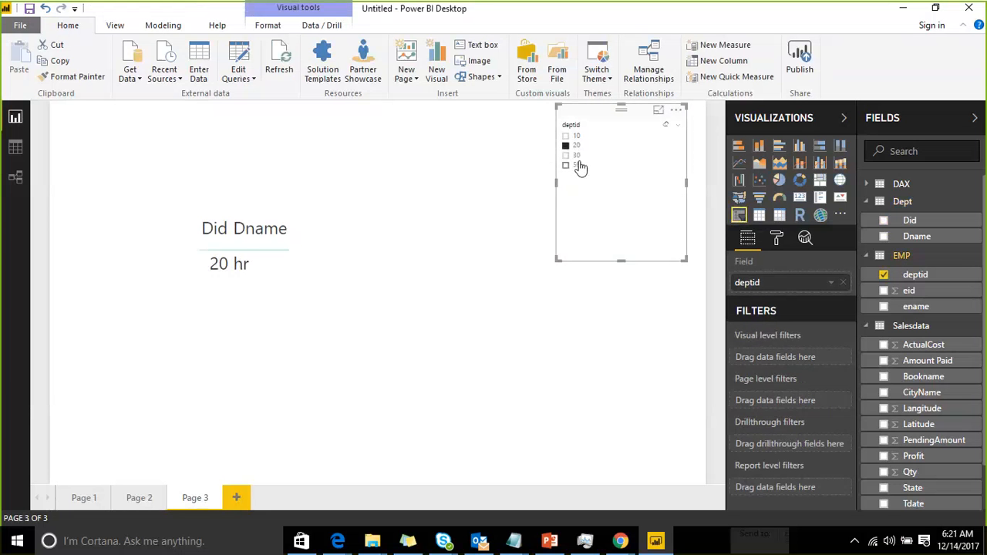
left_click(574, 135)
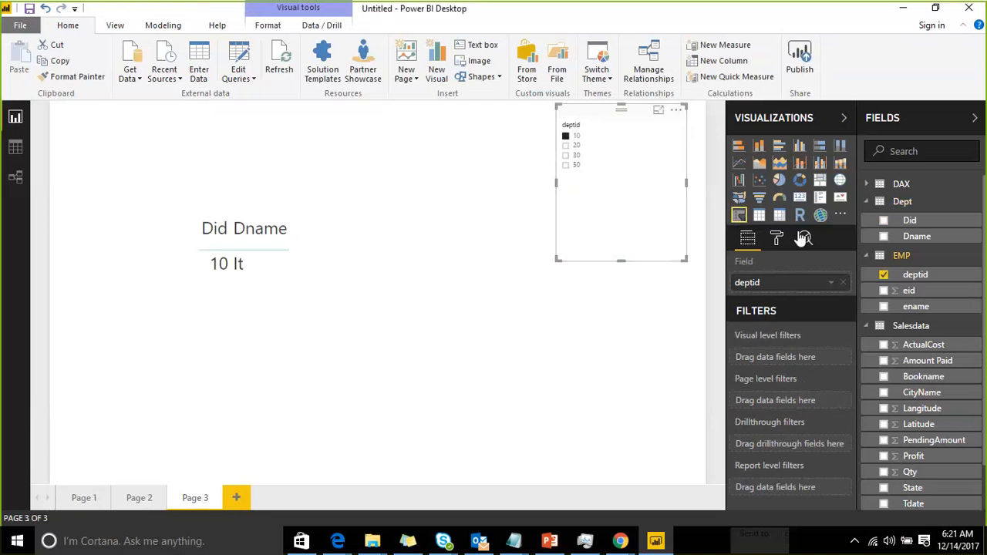
left_click(266, 219)
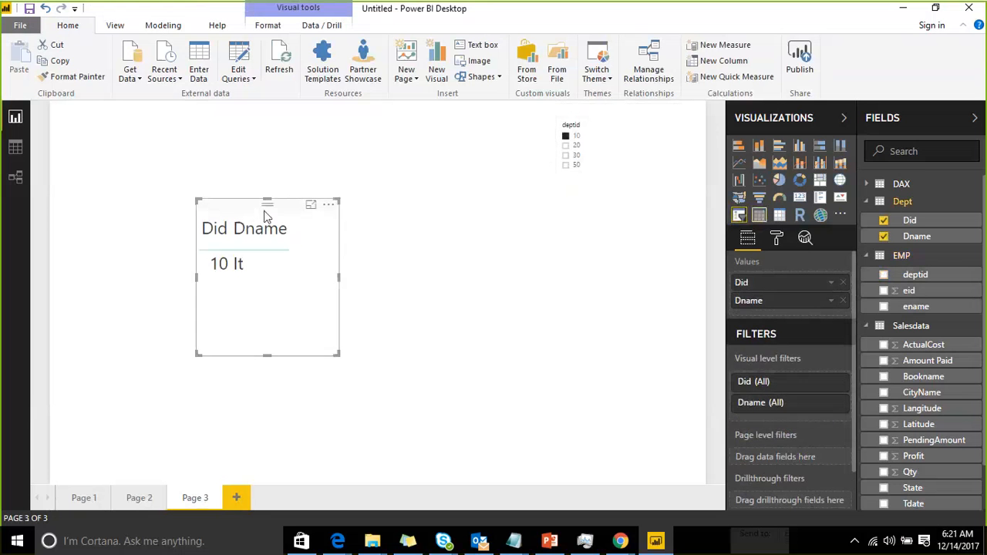
left_click(575, 165)
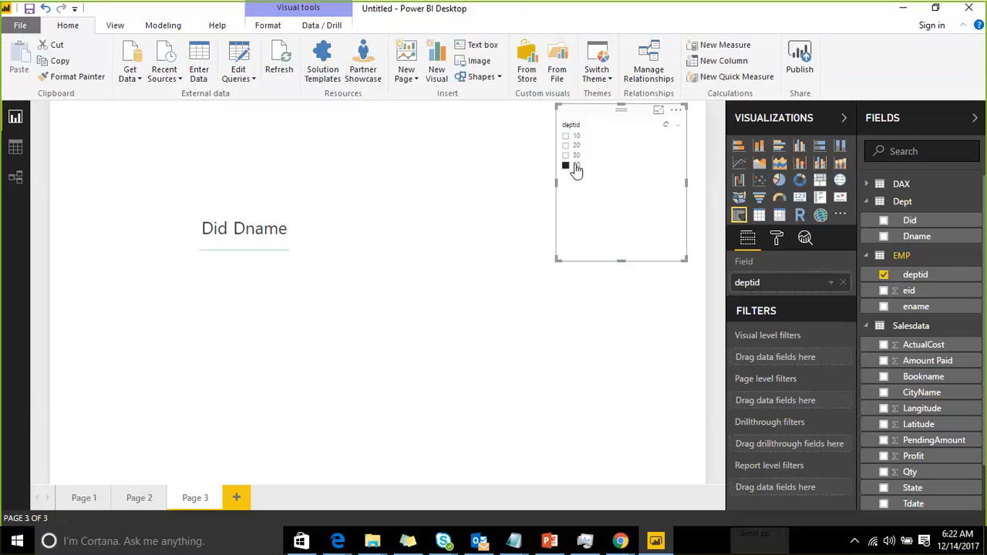
left_click(15, 147)
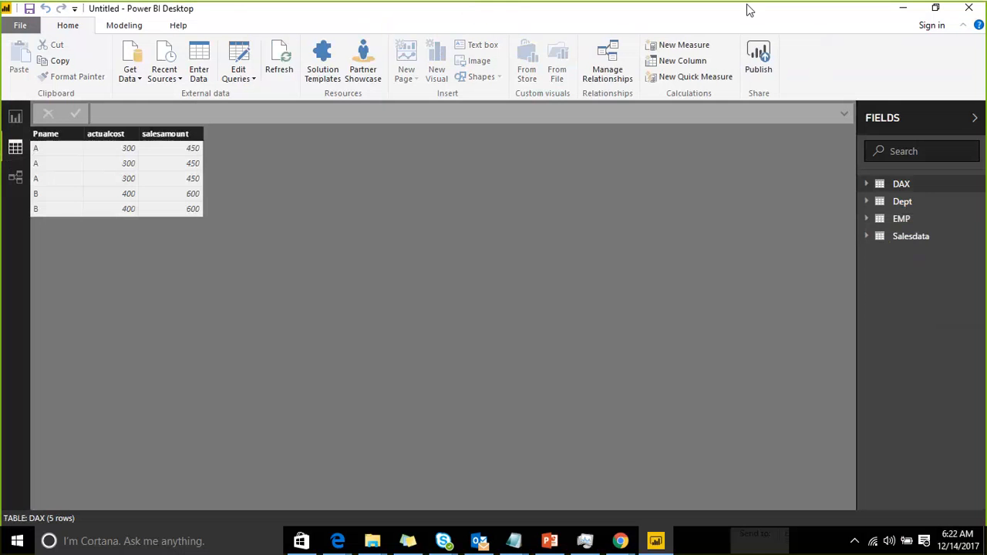
mouse_move(271, 166)
left_mouse_down()
mouse_move(478, 223)
mouse_move(248, 161)
left_mouse_up()
mouse_move(663, 295)
left_mouse_down()
mouse_move(850, 398)
mouse_move(731, 271)
mouse_move(680, 286)
left_mouse_up()
mouse_move(308, 157)
left_mouse_down()
mouse_move(327, 170)
mouse_move(344, 164)
mouse_move(337, 155)
left_mouse_up()
left_click_drag(334, 203, 376, 202)
mouse_move(370, 225)
left_mouse_down()
mouse_move(396, 227)
mouse_move(381, 256)
left_mouse_up()
left_click_drag(426, 223, 421, 229)
left_click_drag(697, 302, 705, 323)
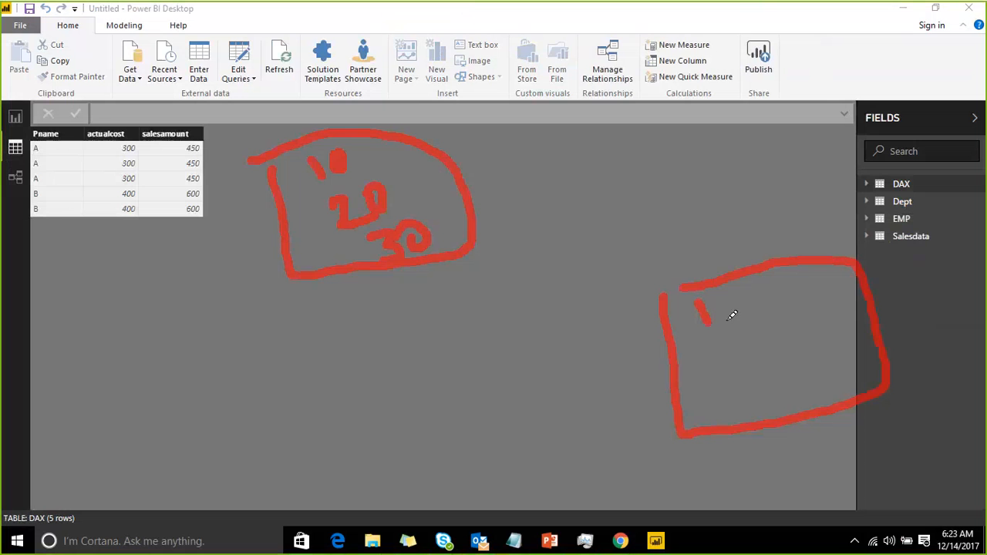
left_click_drag(725, 285, 723, 288)
mouse_move(715, 352)
left_mouse_down()
mouse_move(741, 368)
mouse_move(758, 341)
left_mouse_up()
mouse_move(738, 380)
left_mouse_down()
mouse_move(768, 392)
mouse_move(742, 416)
left_mouse_up()
left_click_drag(787, 385, 780, 388)
mouse_move(788, 291)
left_mouse_down()
mouse_move(857, 222)
mouse_move(545, 177)
mouse_move(503, 193)
left_mouse_up()
mouse_move(481, 154)
left_mouse_down()
mouse_move(473, 198)
mouse_move(524, 218)
left_mouse_up()
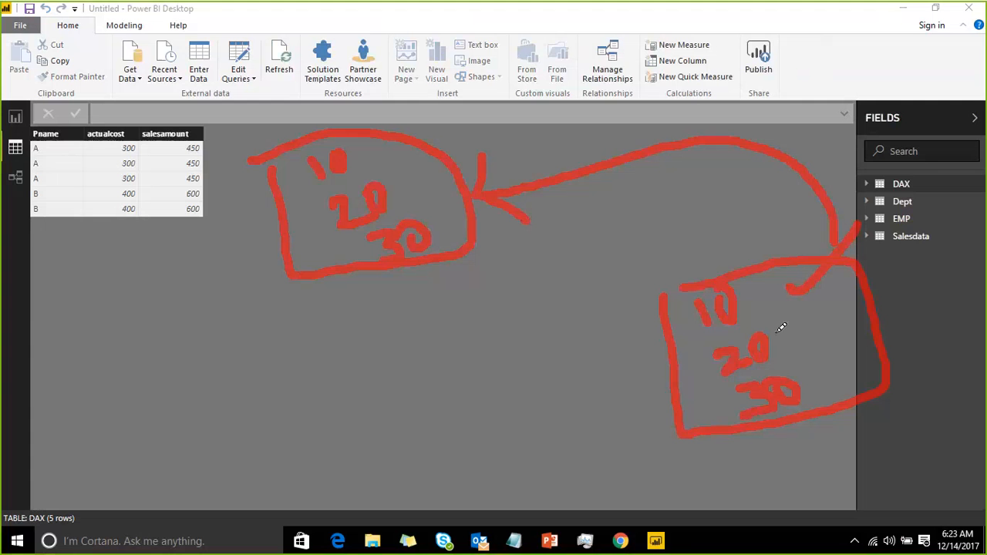
left_click_drag(787, 378, 787, 381)
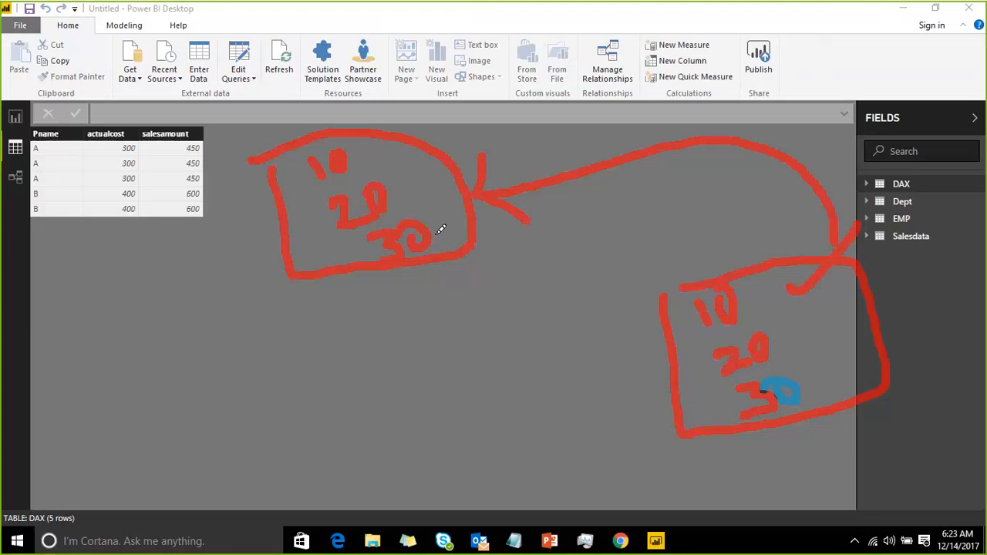
left_click_drag(592, 197, 616, 245)
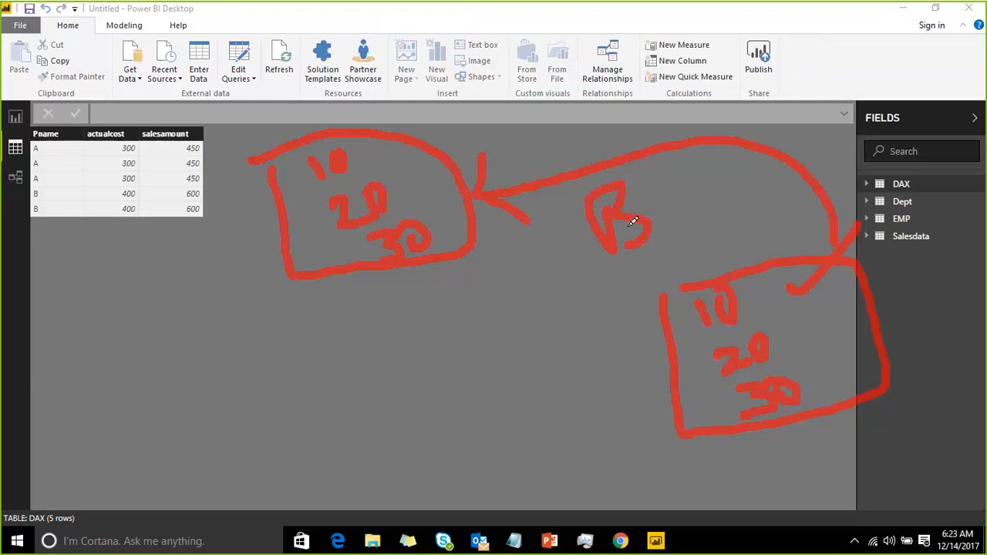
mouse_move(661, 194)
left_mouse_down()
mouse_move(649, 225)
mouse_move(672, 199)
mouse_move(662, 206)
left_mouse_up()
mouse_move(686, 165)
left_mouse_down()
mouse_move(680, 199)
mouse_move(725, 202)
left_mouse_up()
left_click_drag(654, 188, 717, 158)
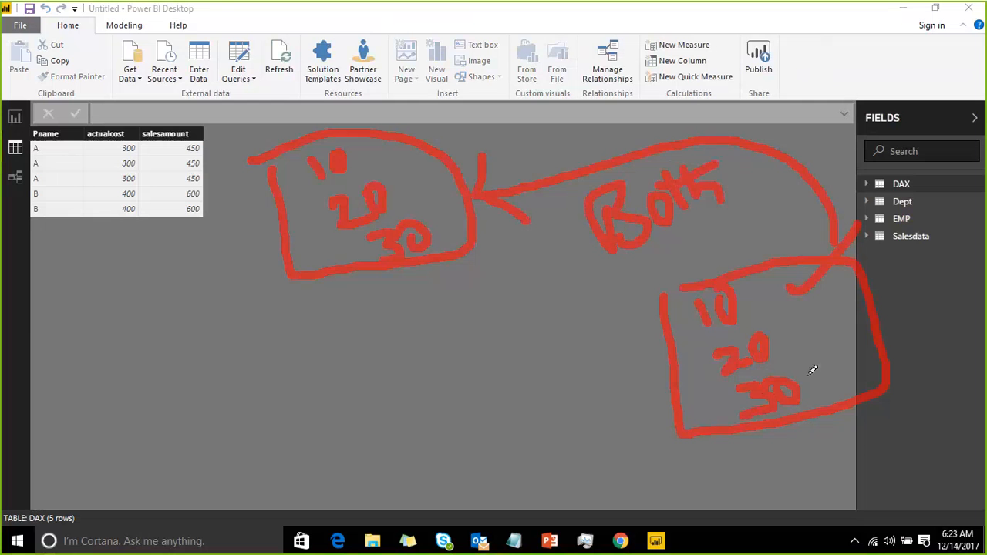
mouse_move(803, 375)
left_mouse_down()
mouse_move(822, 376)
mouse_move(891, 325)
left_mouse_up()
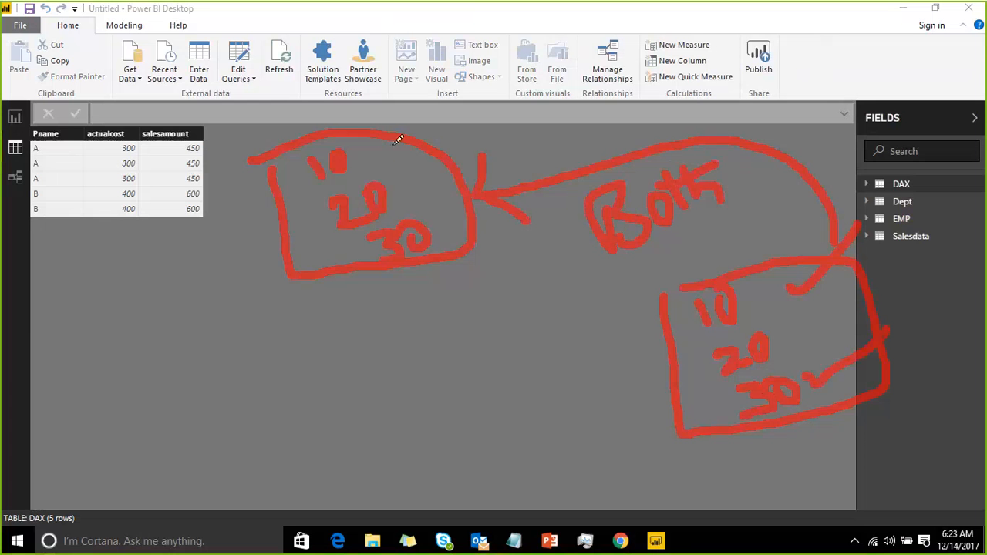
left_click_drag(397, 136, 447, 260)
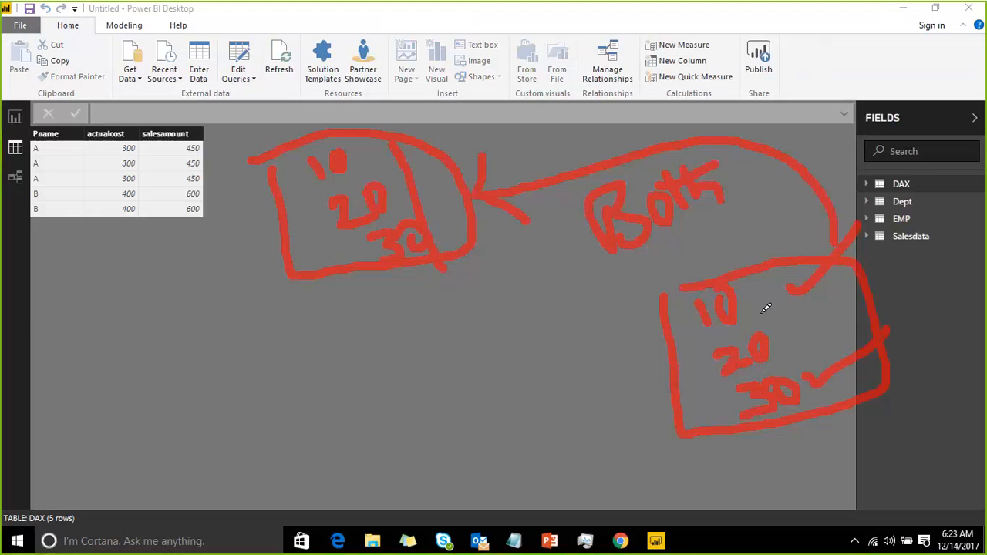
left_click_drag(791, 336, 895, 256)
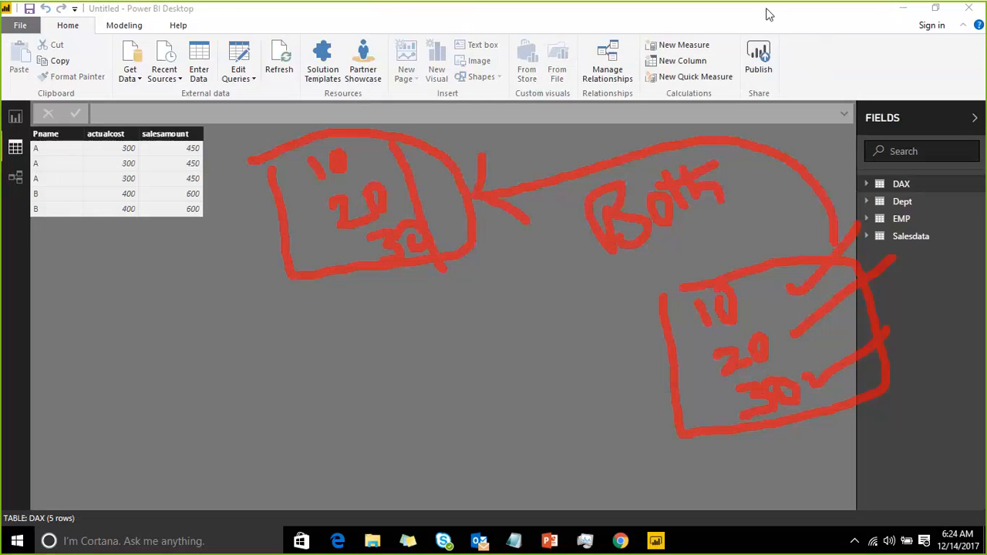
key("Escape")
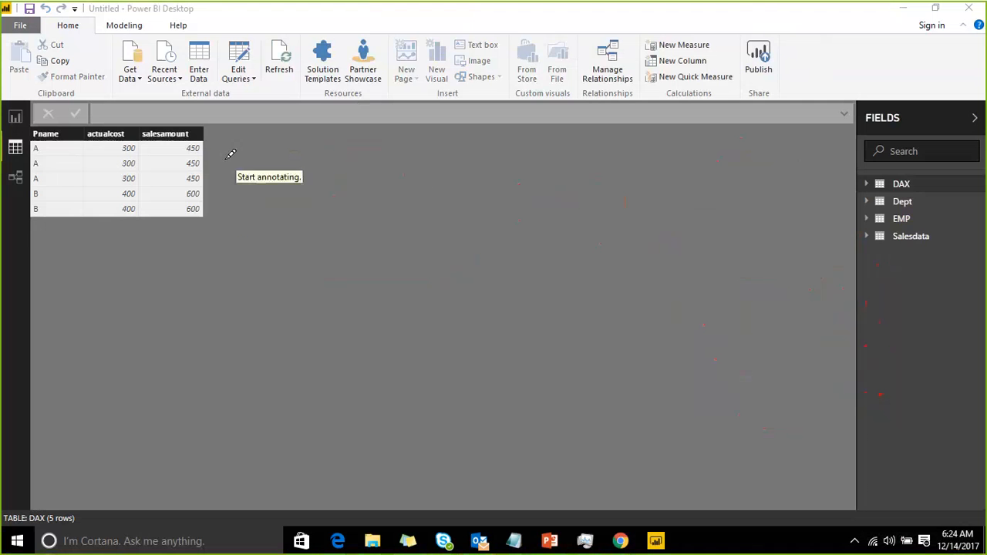
left_click_drag(224, 158, 244, 229)
mouse_move(260, 279)
left_mouse_down()
mouse_move(359, 328)
mouse_move(531, 262)
mouse_move(524, 131)
mouse_move(404, 94)
mouse_move(193, 162)
left_mouse_up()
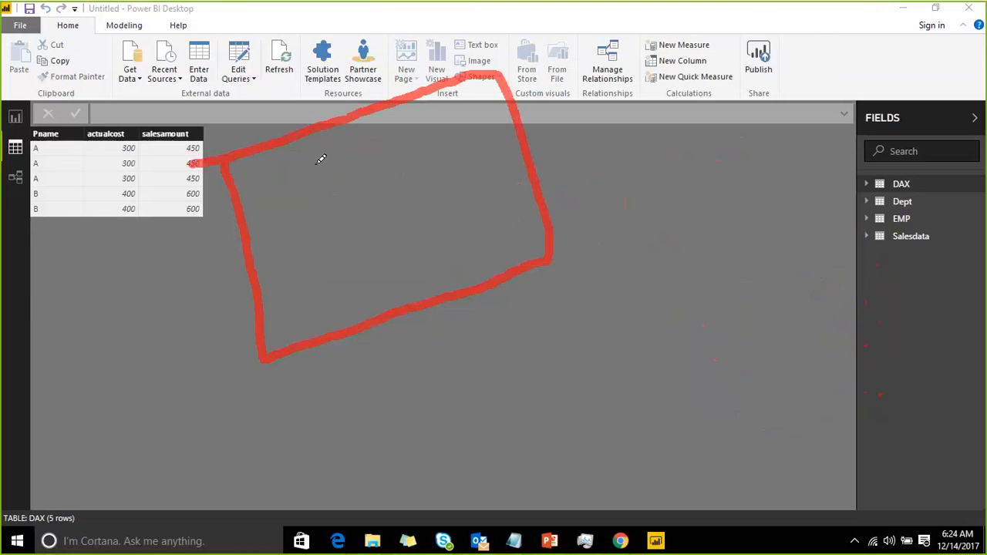
mouse_move(317, 157)
left_mouse_down()
mouse_move(337, 185)
mouse_move(344, 149)
mouse_move(392, 255)
left_mouse_up()
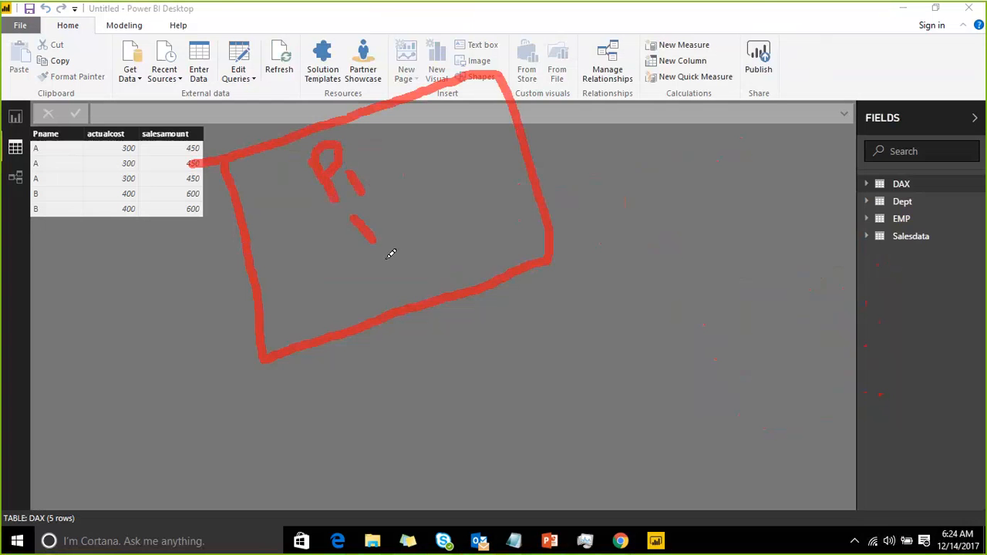
mouse_move(381, 205)
left_mouse_down()
mouse_move(397, 225)
mouse_move(401, 260)
mouse_move(397, 224)
mouse_move(424, 205)
left_mouse_up()
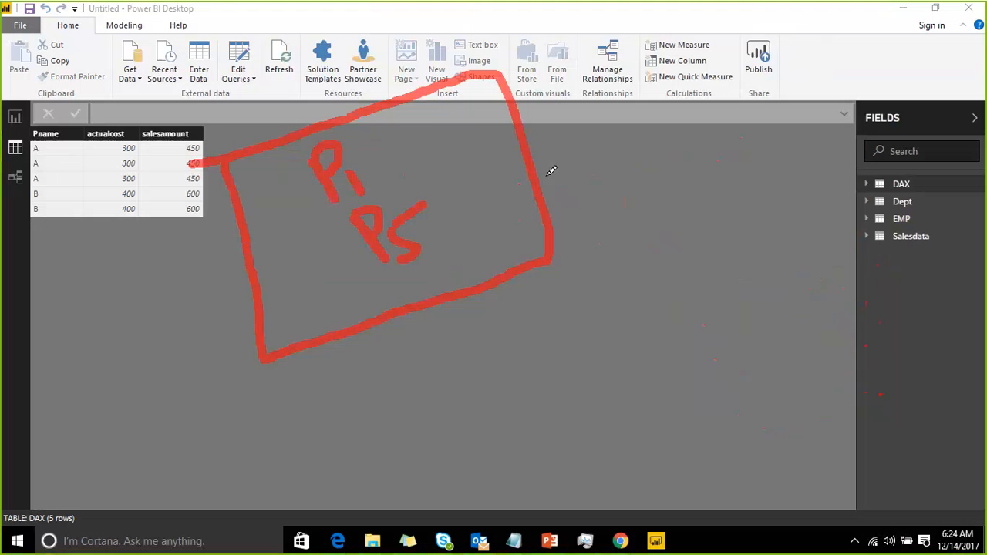
mouse_move(545, 176)
left_mouse_down()
mouse_move(696, 140)
mouse_move(707, 194)
left_mouse_up()
left_click_drag(725, 157, 708, 194)
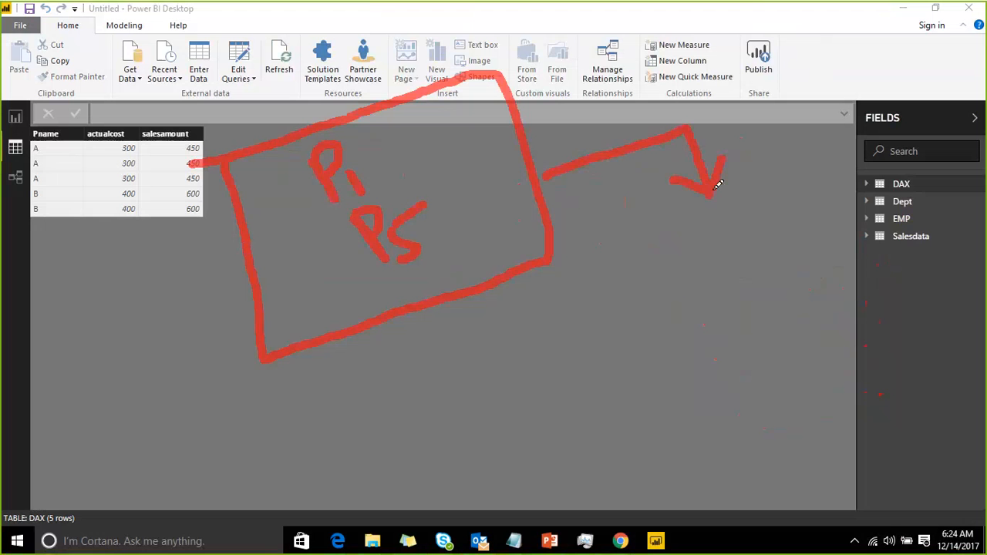
mouse_move(661, 239)
left_mouse_down()
mouse_move(703, 305)
mouse_move(709, 352)
mouse_move(951, 225)
mouse_move(839, 165)
mouse_move(663, 236)
left_mouse_up()
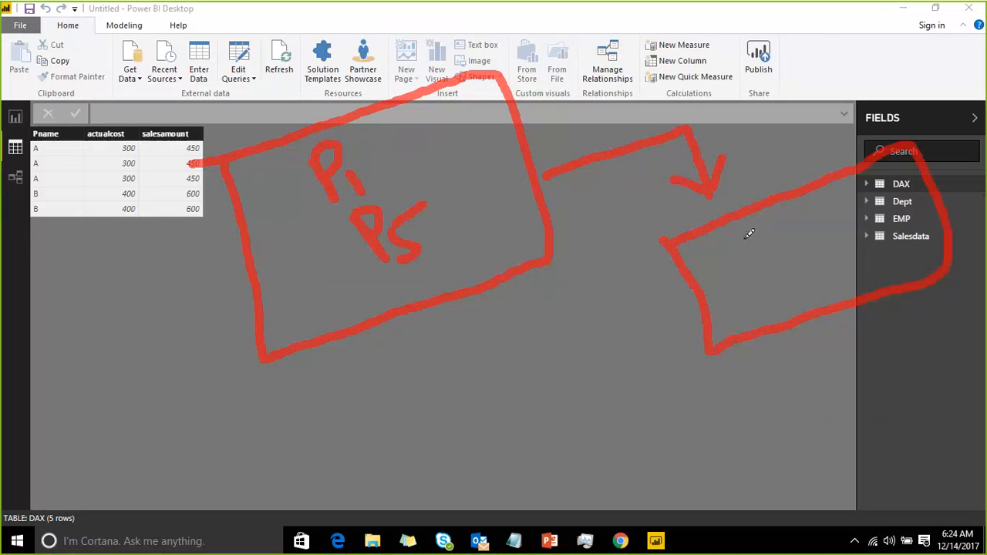
mouse_move(728, 292)
left_mouse_down()
mouse_move(724, 259)
mouse_move(751, 275)
mouse_move(755, 247)
mouse_move(781, 287)
left_mouse_up()
mouse_move(802, 217)
left_mouse_down()
mouse_move(794, 262)
mouse_move(802, 245)
mouse_move(855, 252)
left_mouse_up()
left_click_drag(856, 183, 881, 256)
mouse_move(888, 193)
left_mouse_down()
mouse_move(900, 231)
mouse_move(903, 199)
mouse_move(896, 212)
mouse_move(928, 220)
mouse_move(881, 247)
left_mouse_up()
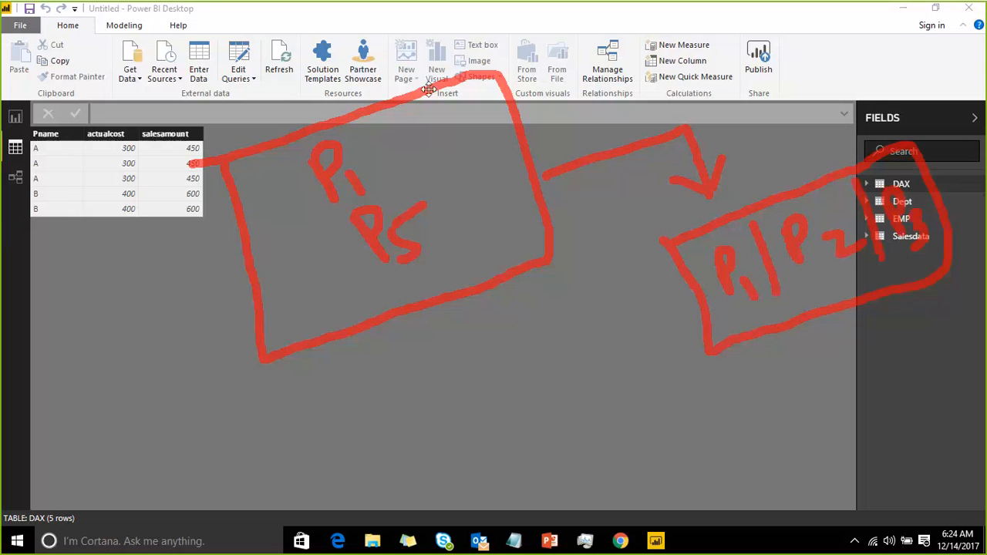
mouse_move(373, 120)
left_mouse_down()
mouse_move(377, 158)
mouse_move(378, 140)
mouse_move(415, 137)
mouse_move(420, 158)
mouse_move(429, 143)
left_mouse_up()
mouse_move(438, 104)
left_mouse_down()
mouse_move(449, 134)
mouse_move(459, 105)
mouse_move(450, 120)
mouse_move(491, 137)
mouse_move(452, 213)
left_mouse_up()
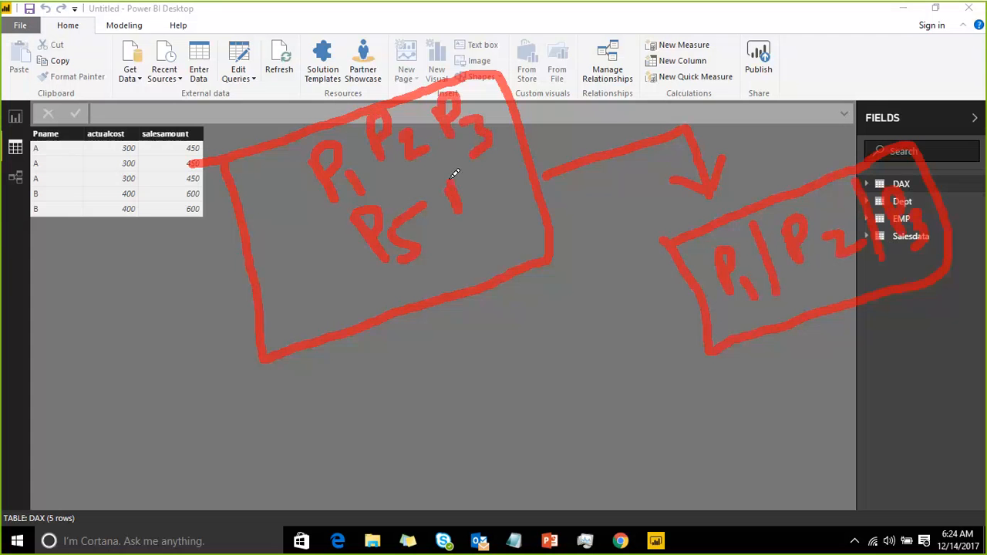
mouse_move(449, 166)
left_mouse_down()
mouse_move(456, 190)
mouse_move(509, 202)
mouse_move(503, 220)
left_mouse_up()
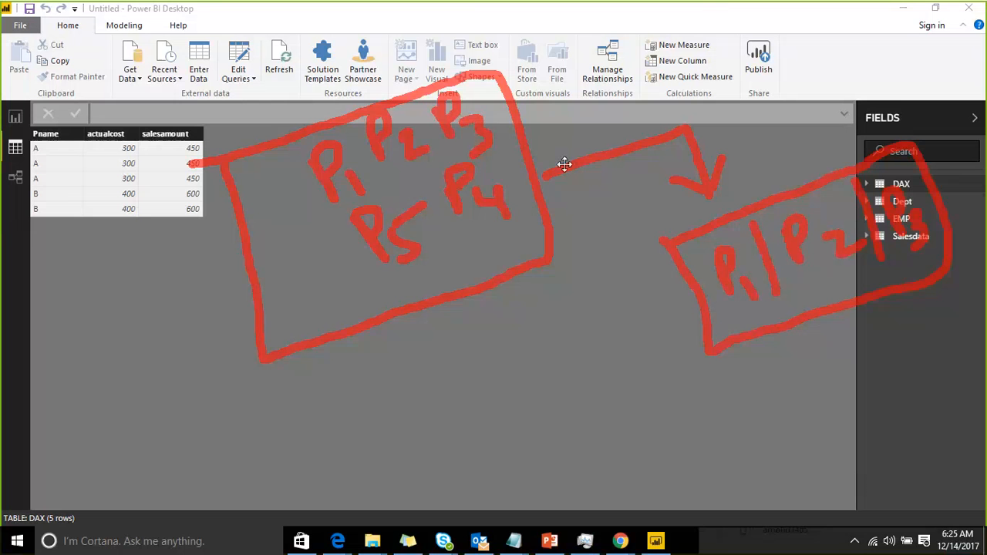
mouse_move(567, 140)
left_mouse_down()
mouse_move(549, 178)
mouse_move(588, 192)
left_mouse_up()
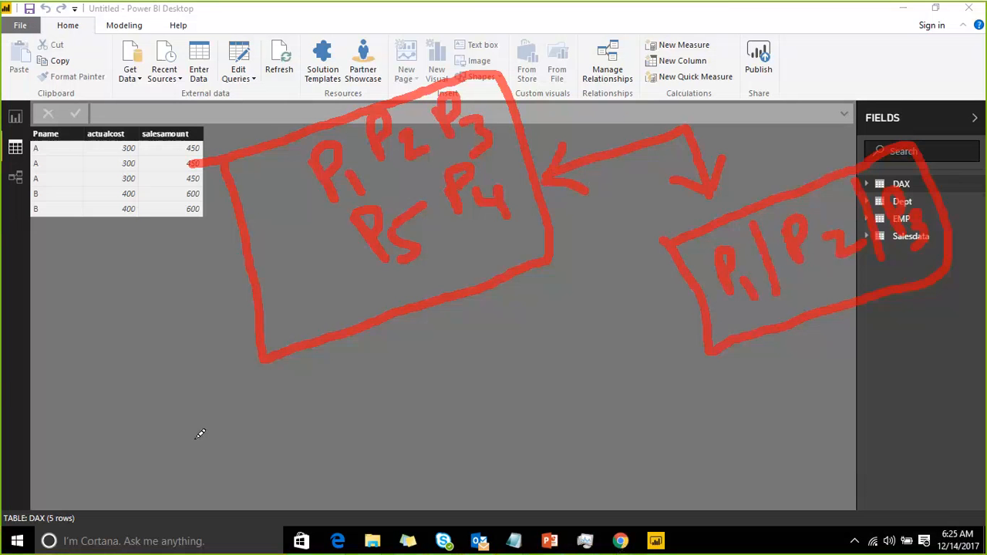
left_click_drag(300, 419, 318, 487)
mouse_move(304, 418)
left_mouse_down()
mouse_move(346, 399)
mouse_move(351, 488)
mouse_move(336, 490)
left_mouse_up()
mouse_move(376, 399)
left_mouse_down()
mouse_move(395, 467)
mouse_move(459, 467)
mouse_move(427, 385)
mouse_move(385, 401)
left_mouse_up()
mouse_move(478, 379)
left_mouse_down()
mouse_move(489, 450)
mouse_move(541, 433)
mouse_move(529, 359)
mouse_move(484, 374)
left_mouse_up()
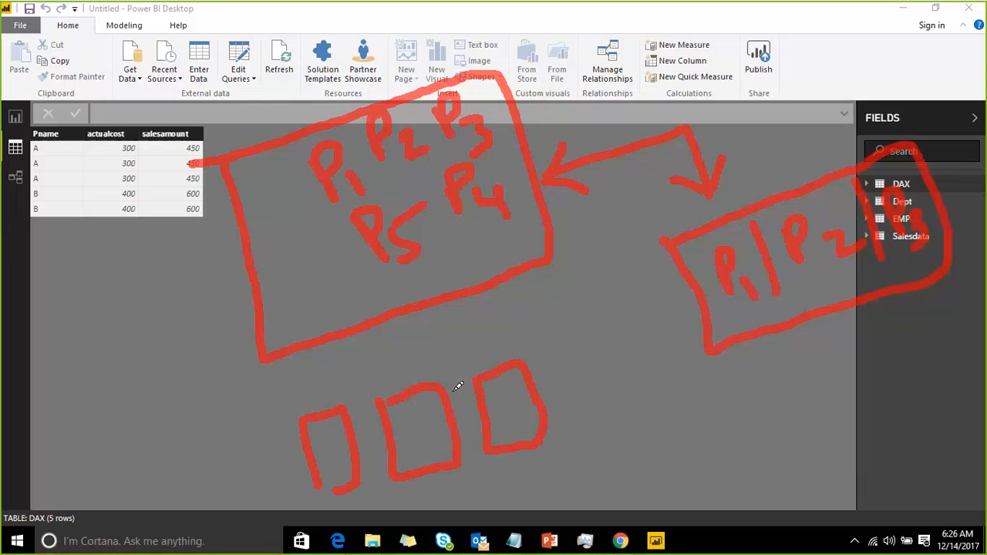
mouse_move(815, 160)
left_mouse_down()
mouse_move(825, 53)
mouse_move(839, 75)
left_mouse_up()
mouse_move(846, 22)
left_mouse_down()
mouse_move(871, 101)
mouse_move(932, 57)
mouse_move(868, 16)
mouse_move(851, 26)
mouse_move(884, 65)
mouse_move(886, 52)
mouse_move(903, 58)
mouse_move(899, 81)
mouse_move(916, 65)
mouse_move(934, 99)
mouse_move(958, 89)
mouse_move(959, 123)
left_mouse_up()
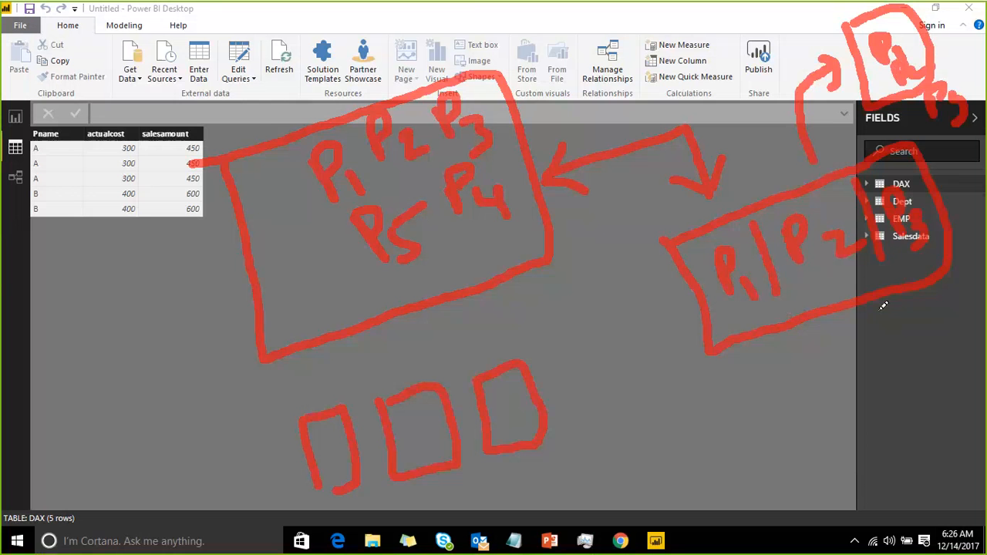
mouse_move(256, 424)
left_mouse_down()
mouse_move(299, 507)
mouse_move(657, 439)
left_mouse_up()
left_click_drag(303, 499, 484, 466)
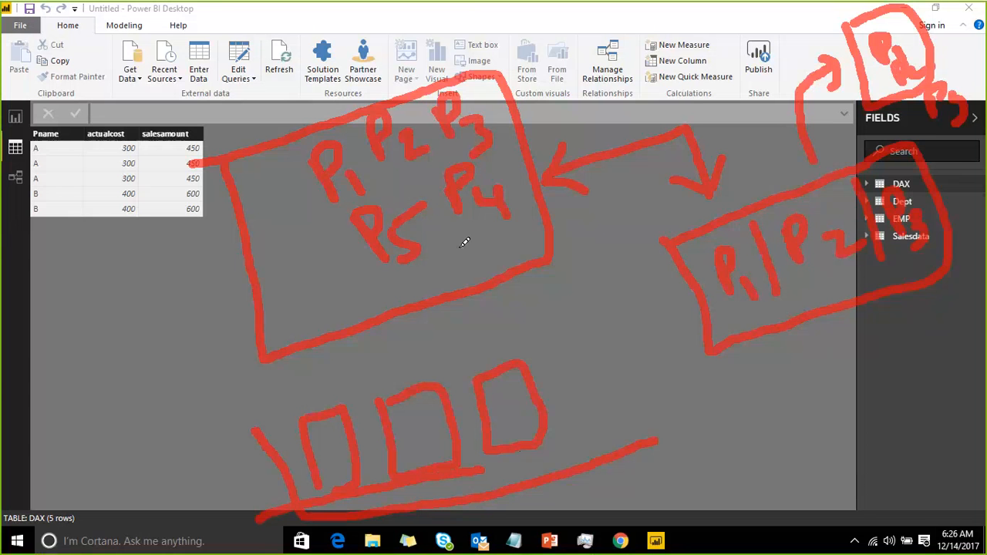
left_click_drag(514, 153, 580, 71)
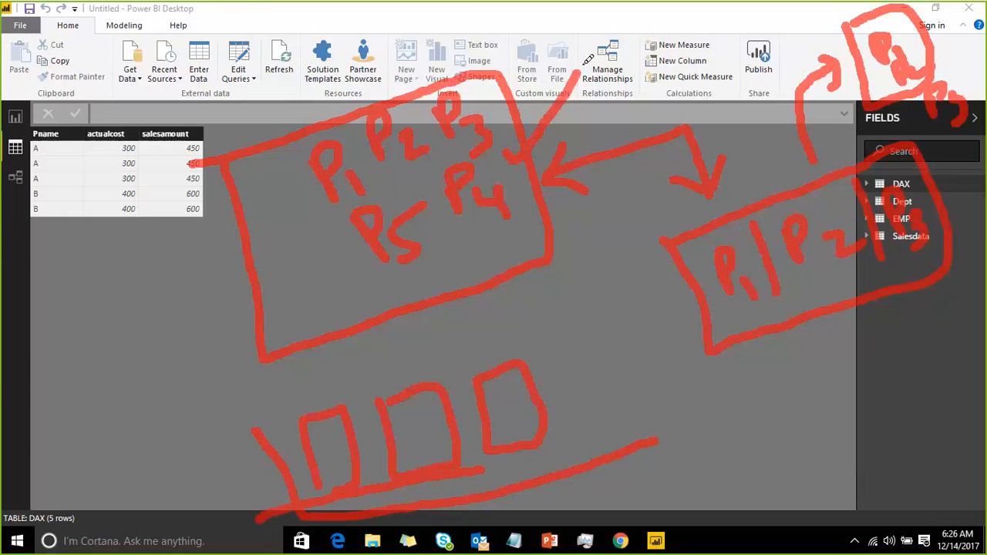
mouse_move(505, 108)
left_mouse_down()
mouse_move(738, 227)
mouse_move(746, 245)
left_mouse_up()
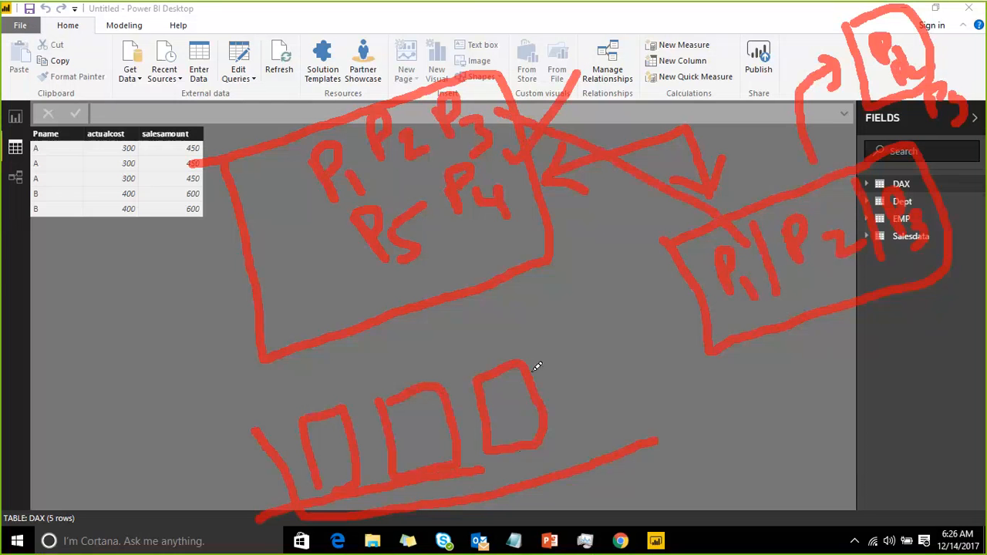
mouse_move(543, 374)
left_mouse_down()
mouse_move(569, 361)
mouse_move(580, 340)
left_mouse_up()
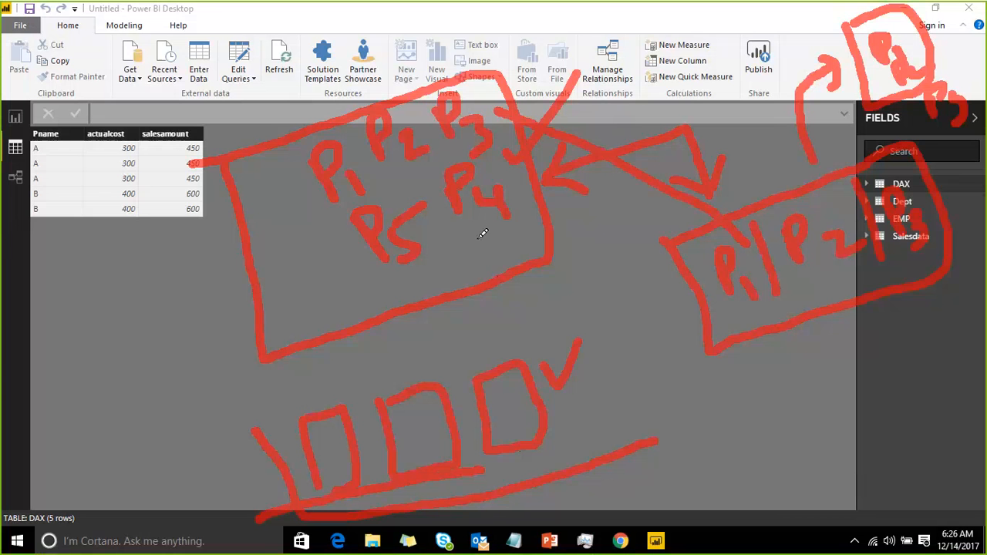
mouse_move(456, 252)
left_mouse_down()
mouse_move(484, 267)
mouse_move(589, 458)
left_mouse_up()
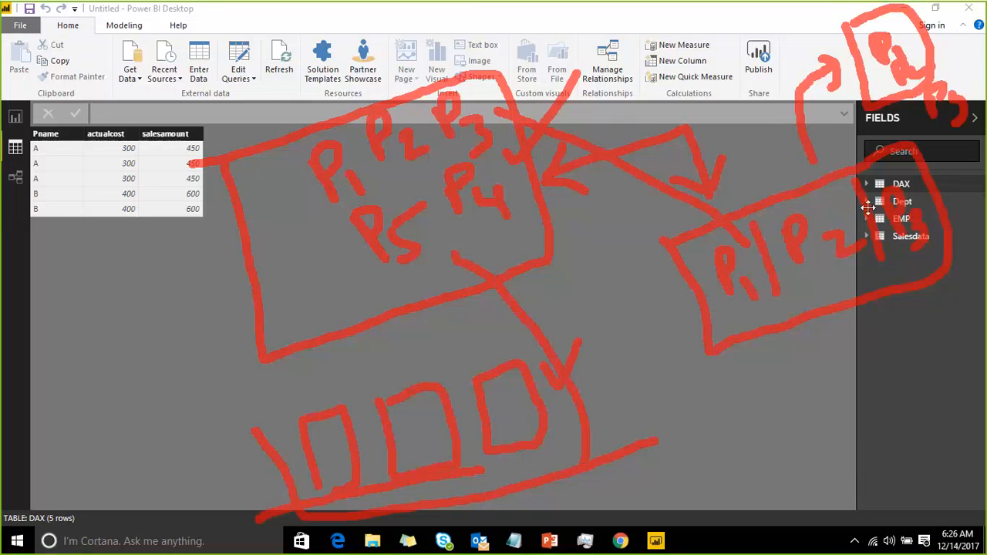
mouse_move(843, 210)
left_mouse_down()
mouse_move(568, 326)
mouse_move(556, 378)
left_mouse_up()
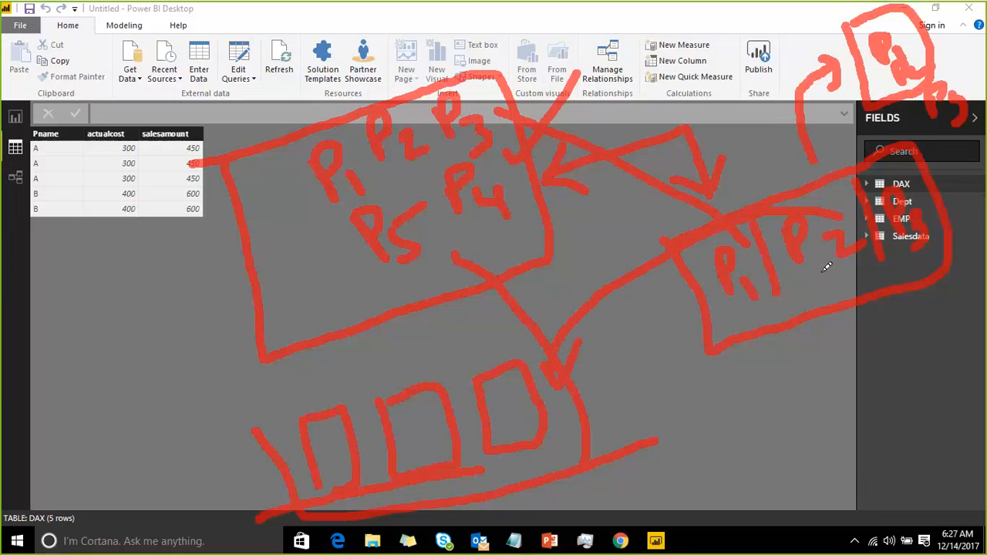
left_click_drag(837, 273, 857, 266)
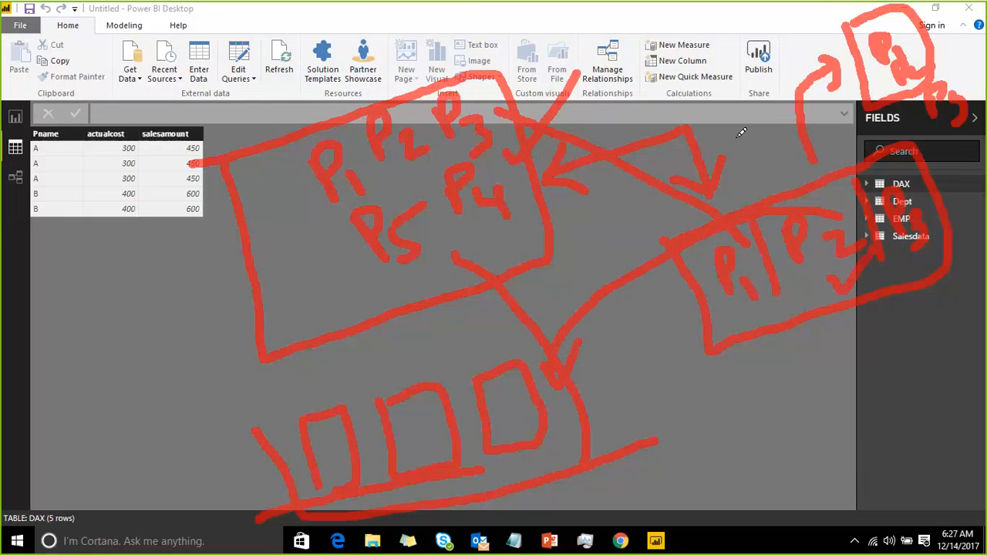
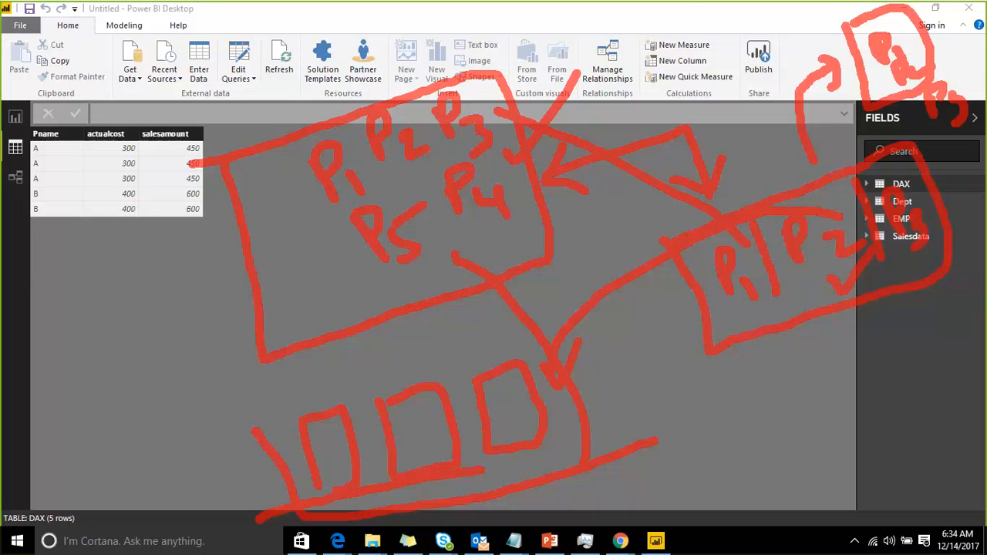
key("Escape")
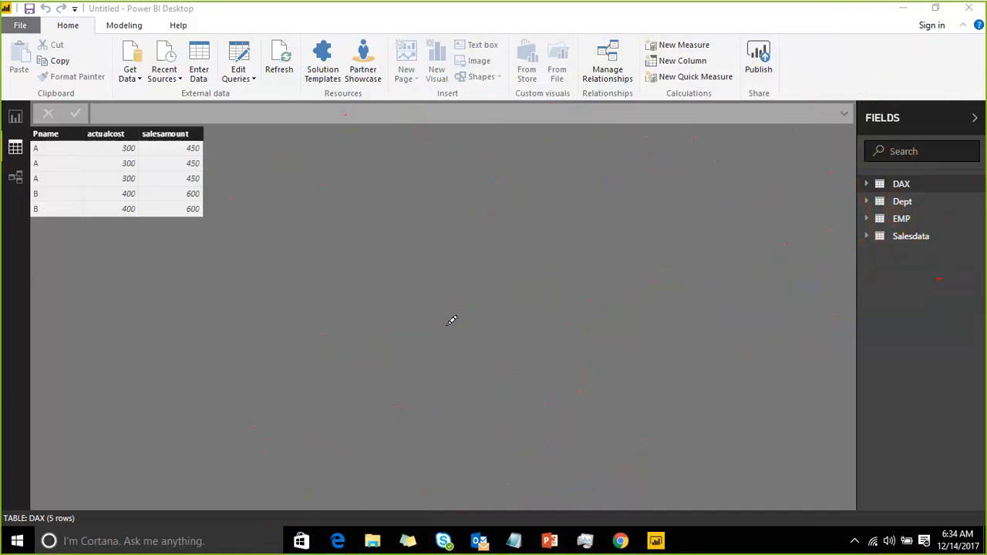
mouse_move(444, 287)
left_mouse_down()
mouse_move(452, 391)
mouse_move(537, 253)
left_mouse_up()
left_click_drag(521, 327, 553, 310)
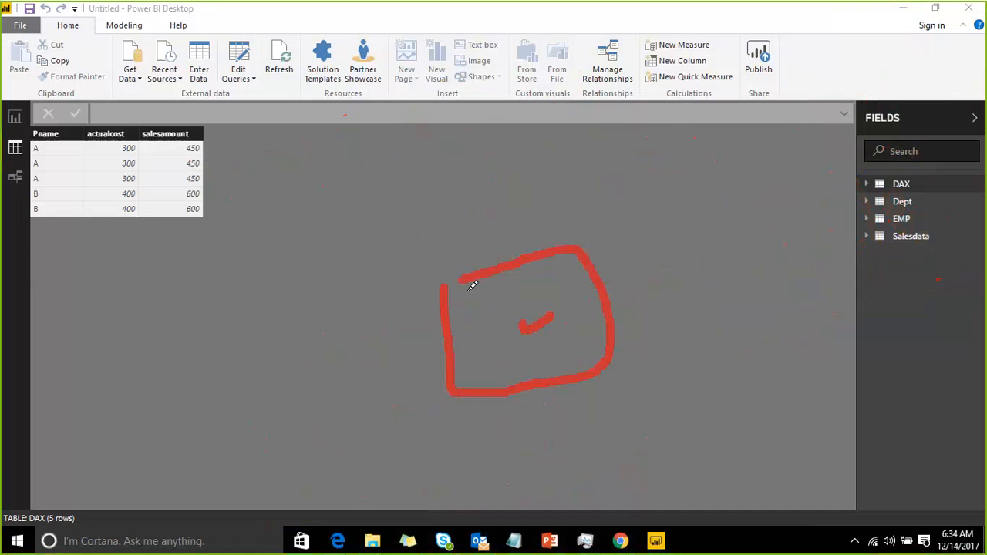
mouse_move(256, 132)
left_mouse_down()
mouse_move(376, 116)
mouse_move(262, 116)
left_mouse_up()
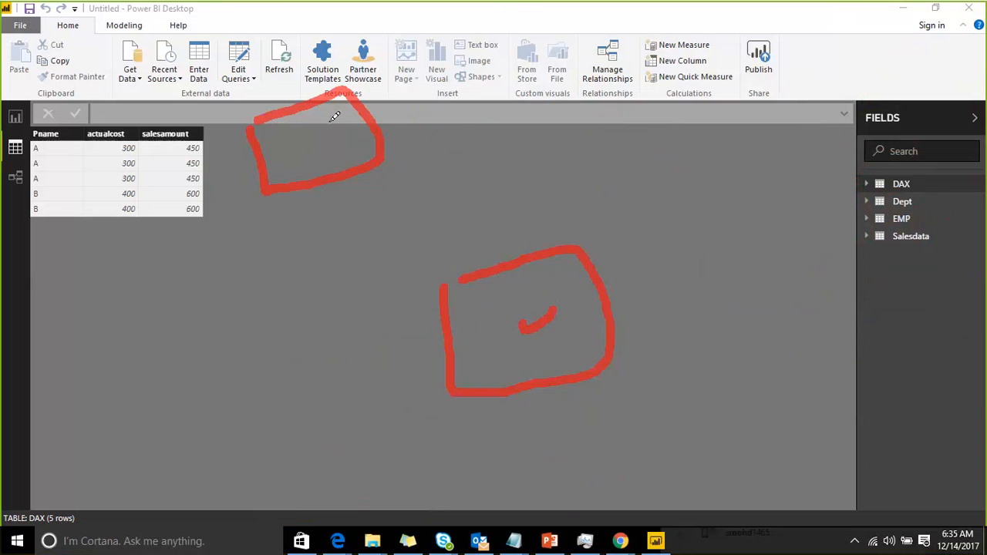
mouse_move(323, 125)
left_mouse_down()
mouse_move(292, 142)
mouse_move(336, 121)
left_mouse_up()
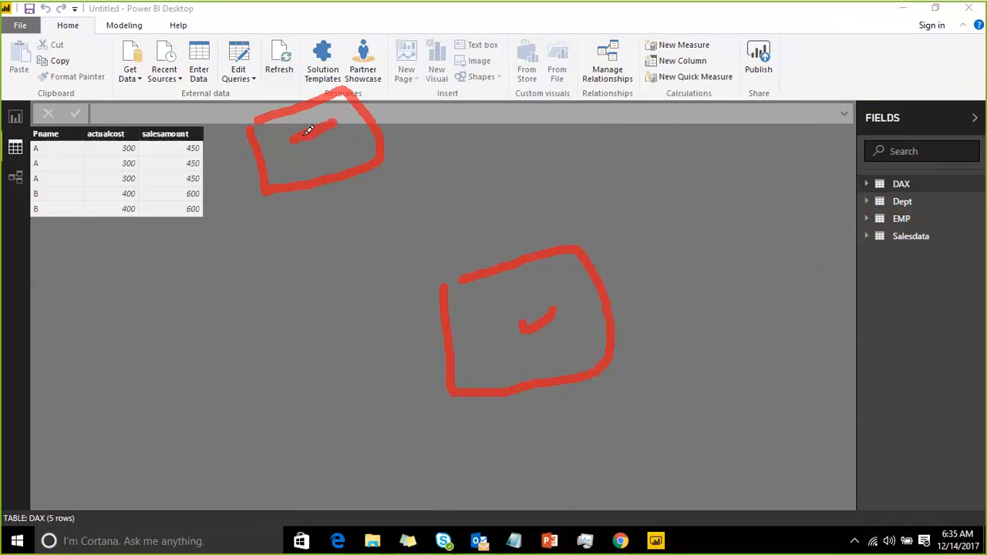
left_click_drag(525, 325, 618, 204)
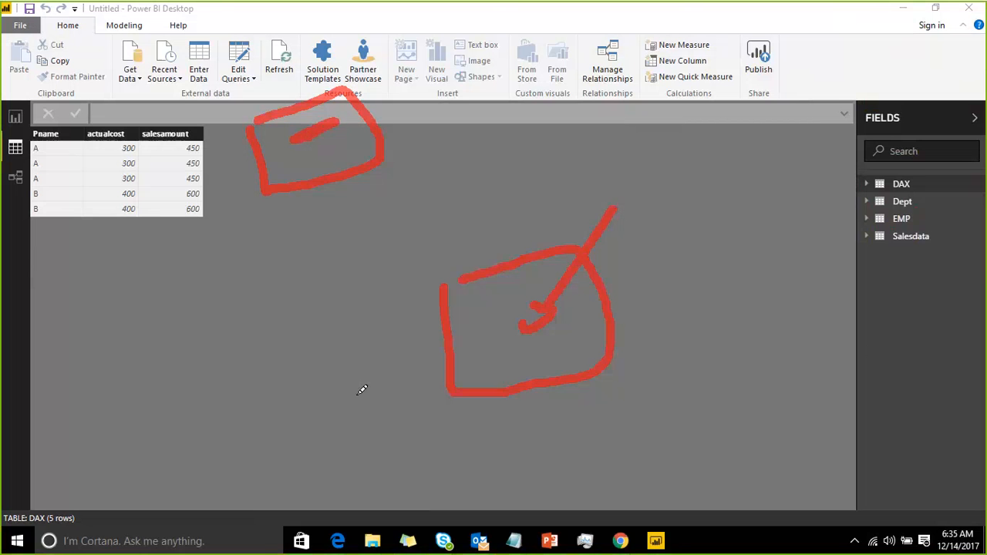
left_click_drag(361, 389, 448, 356)
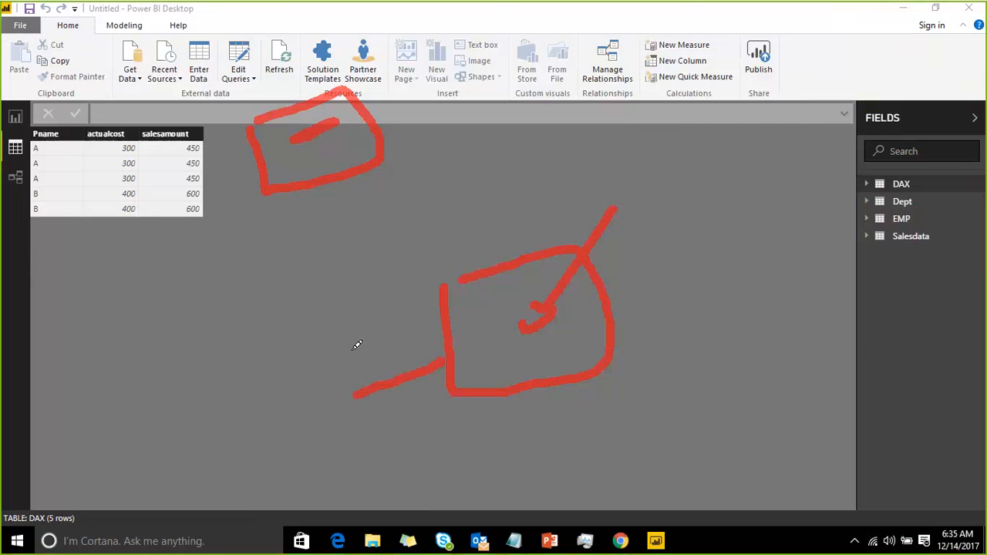
left_click_drag(365, 383, 312, 185)
mouse_move(305, 222)
left_mouse_down()
mouse_move(311, 185)
mouse_move(334, 192)
left_mouse_up()
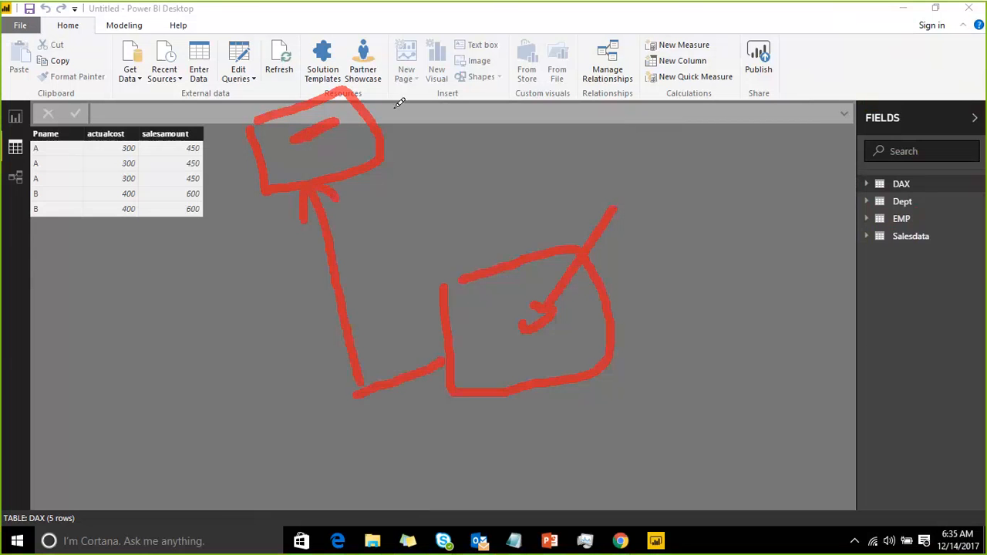
left_click_drag(388, 83, 396, 120)
mouse_move(402, 73)
left_mouse_down()
mouse_move(388, 84)
mouse_move(411, 92)
mouse_move(411, 117)
left_mouse_up()
mouse_move(421, 83)
left_mouse_down()
mouse_move(454, 93)
mouse_move(432, 97)
left_mouse_up()
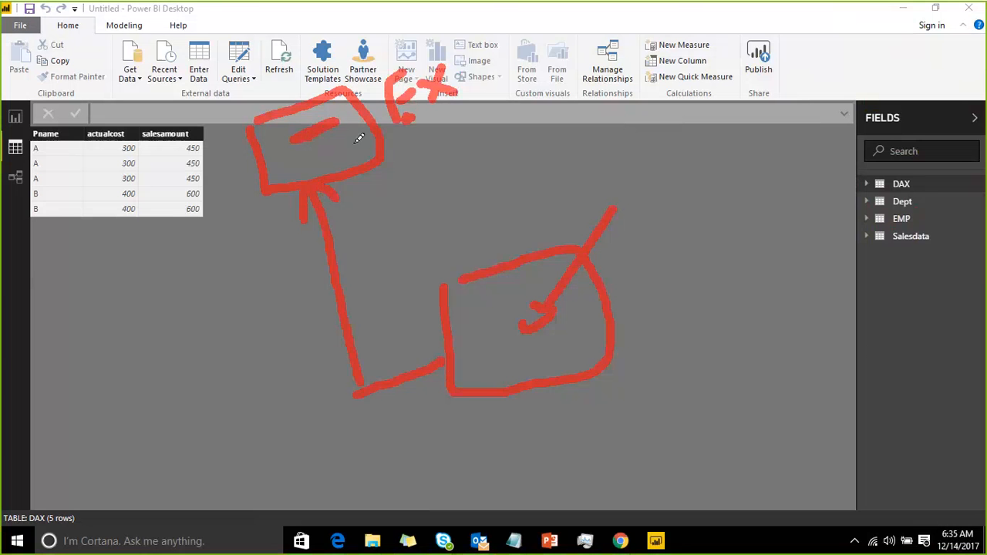
mouse_move(373, 179)
left_mouse_down()
mouse_move(461, 262)
mouse_move(451, 267)
left_mouse_up()
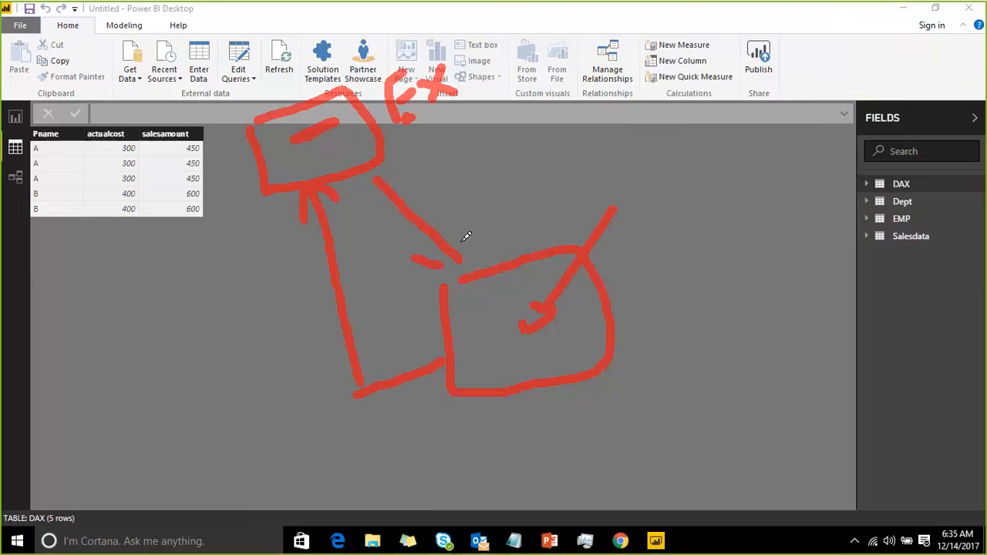
left_click_drag(459, 214, 458, 260)
mouse_move(488, 315)
left_mouse_down()
mouse_move(513, 288)
mouse_move(616, 89)
mouse_move(623, 100)
left_mouse_up()
mouse_move(639, 53)
left_mouse_down()
mouse_move(710, 100)
mouse_move(746, 47)
mouse_move(701, 33)
mouse_move(640, 51)
left_mouse_up()
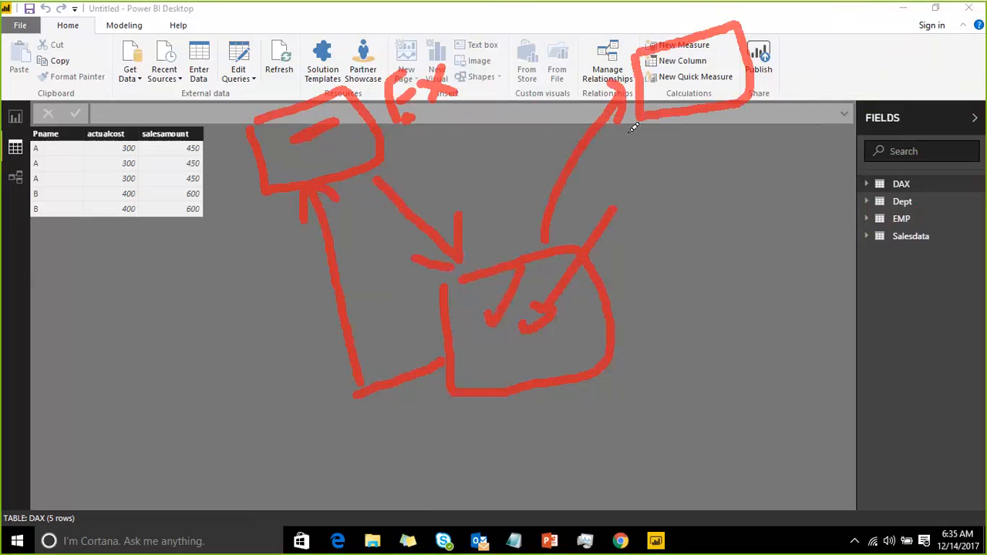
mouse_move(545, 282)
left_mouse_down()
mouse_move(439, 132)
mouse_move(357, 137)
mouse_move(368, 155)
left_mouse_up()
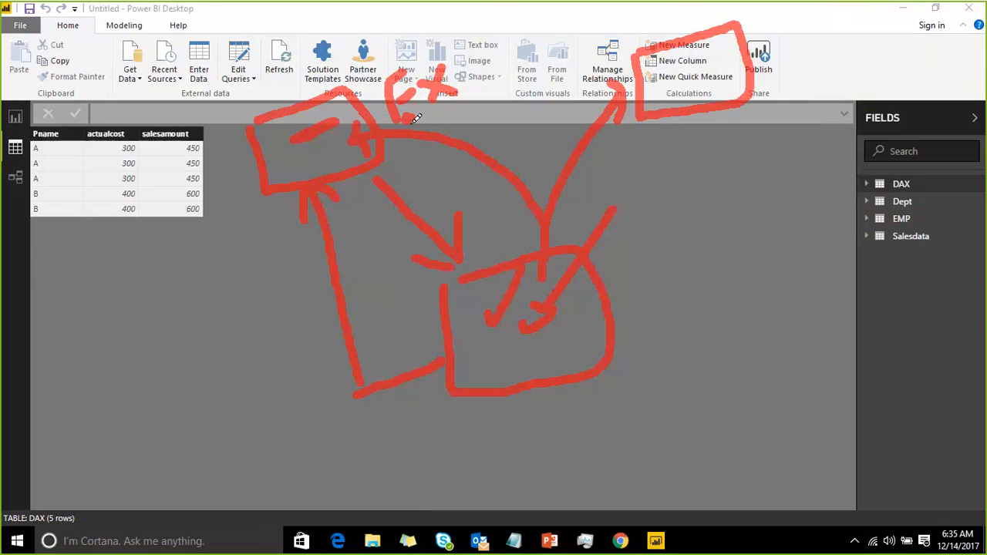
mouse_move(416, 117)
left_mouse_down()
mouse_move(407, 122)
mouse_move(617, 77)
left_mouse_up()
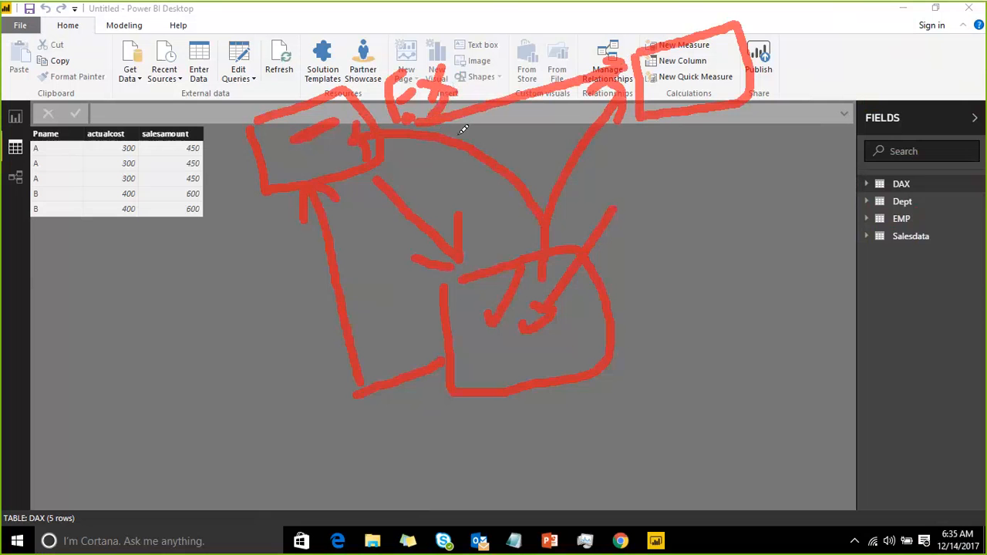
mouse_move(684, 68)
left_mouse_down()
mouse_move(697, 83)
mouse_move(728, 40)
left_mouse_up()
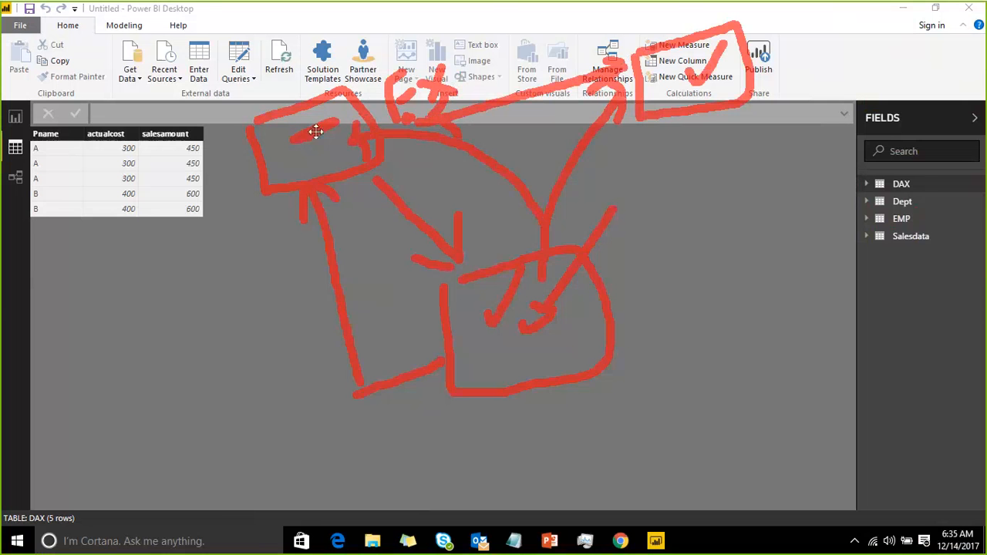
mouse_move(316, 132)
left_mouse_down()
mouse_move(409, 62)
mouse_move(644, 40)
left_mouse_up()
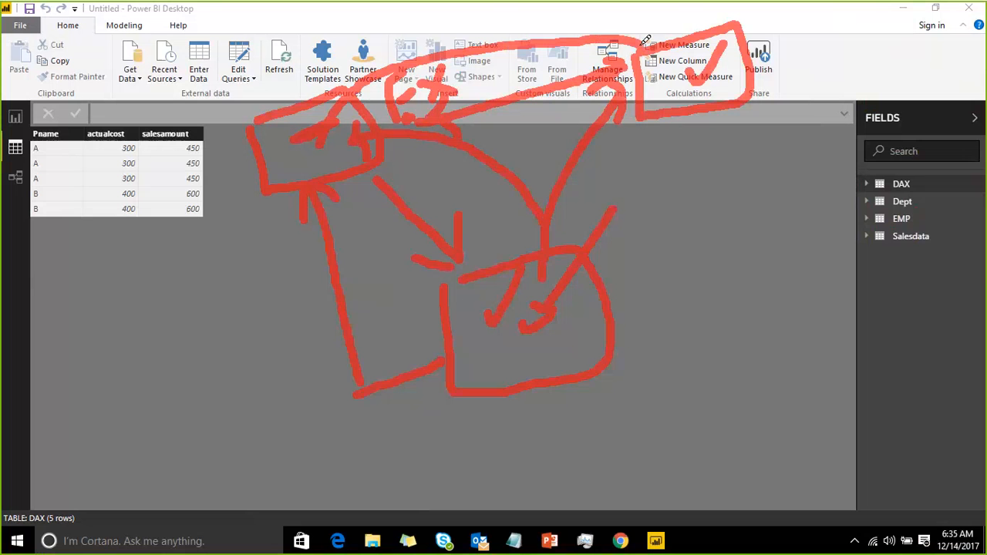
mouse_move(307, 148)
left_mouse_down()
mouse_move(301, 164)
mouse_move(324, 106)
left_mouse_up()
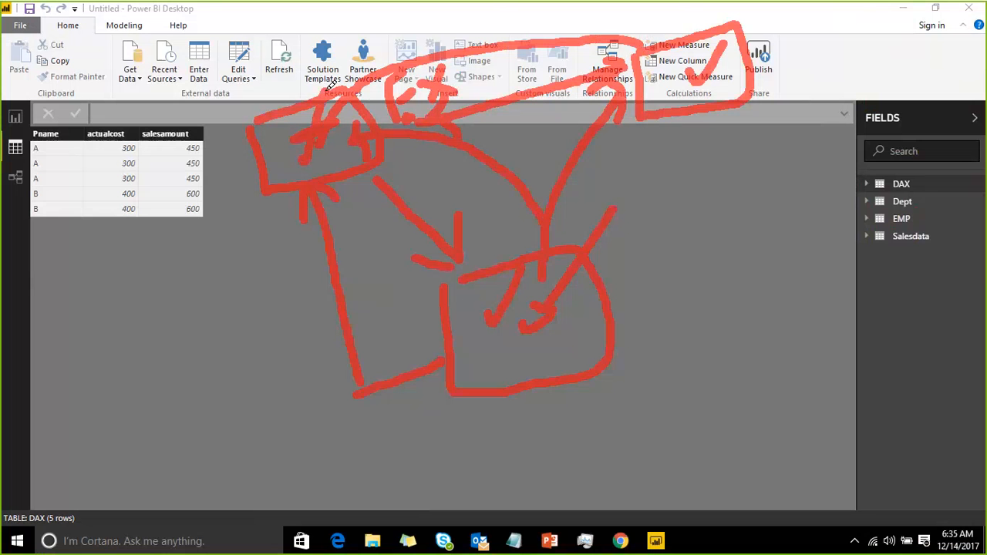
left_click_drag(508, 351, 570, 297)
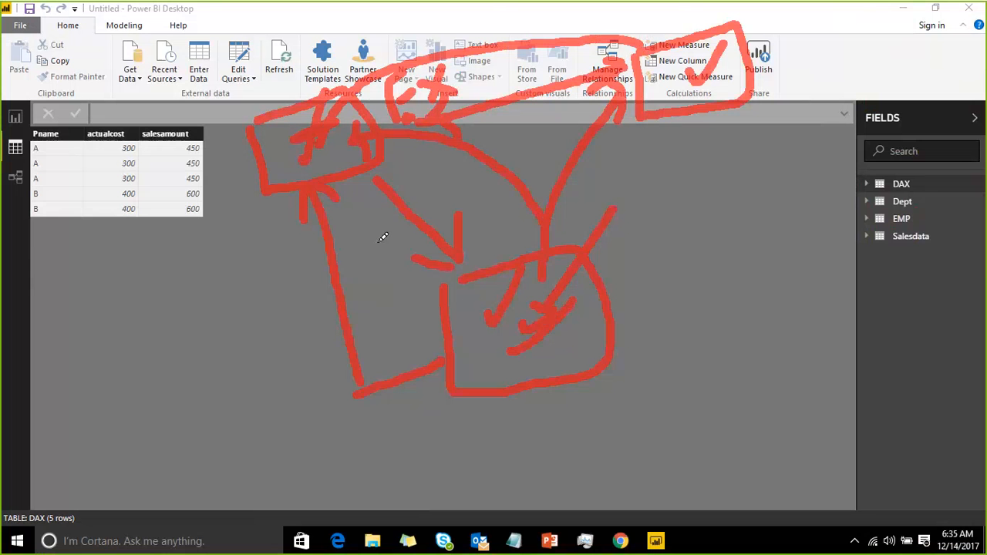
left_click_drag(338, 147, 342, 121)
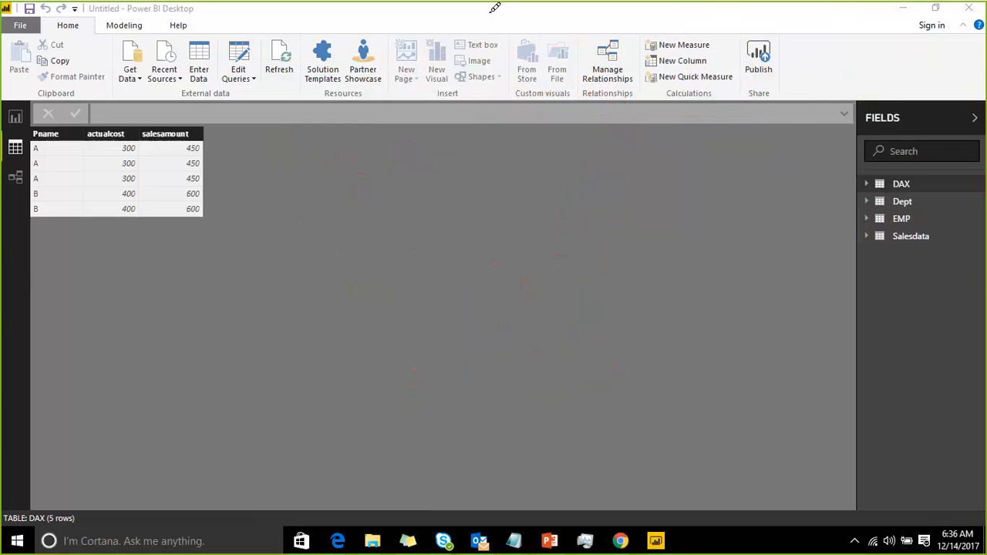
mouse_move(209, 157)
left_mouse_down()
mouse_move(209, 168)
mouse_move(176, 162)
left_mouse_up()
left_click_drag(406, 448, 286, 357)
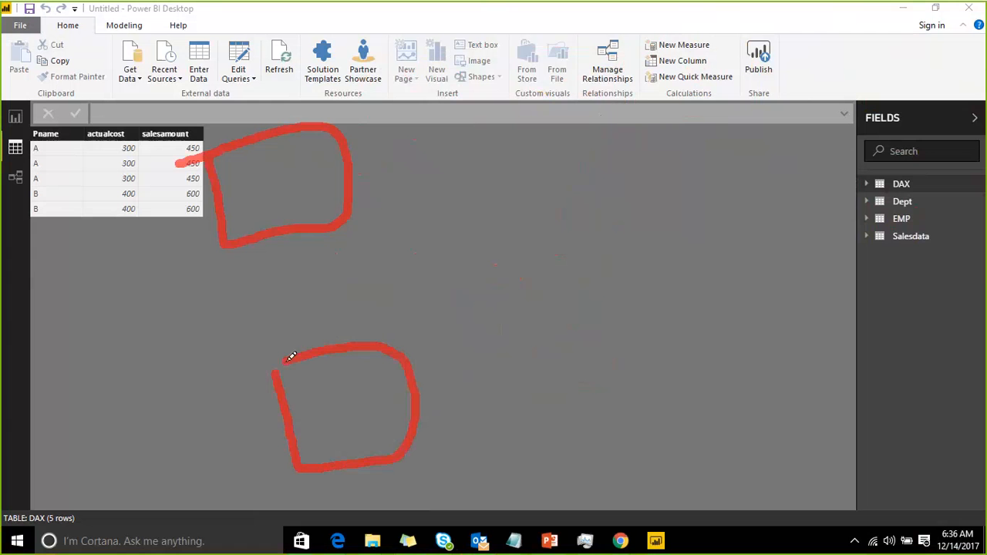
mouse_move(609, 92)
left_mouse_down()
mouse_move(619, 191)
mouse_move(740, 77)
mouse_move(633, 94)
left_mouse_up()
mouse_move(649, 315)
left_mouse_down()
mouse_move(667, 404)
mouse_move(750, 302)
mouse_move(663, 312)
left_mouse_up()
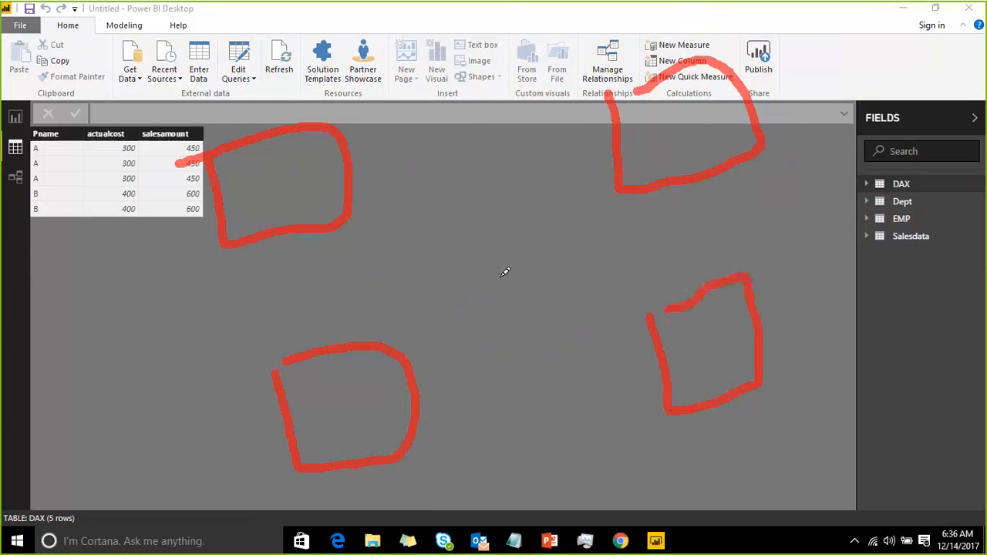
mouse_move(433, 204)
left_mouse_down()
mouse_move(578, 313)
mouse_move(551, 160)
mouse_move(434, 204)
left_mouse_up()
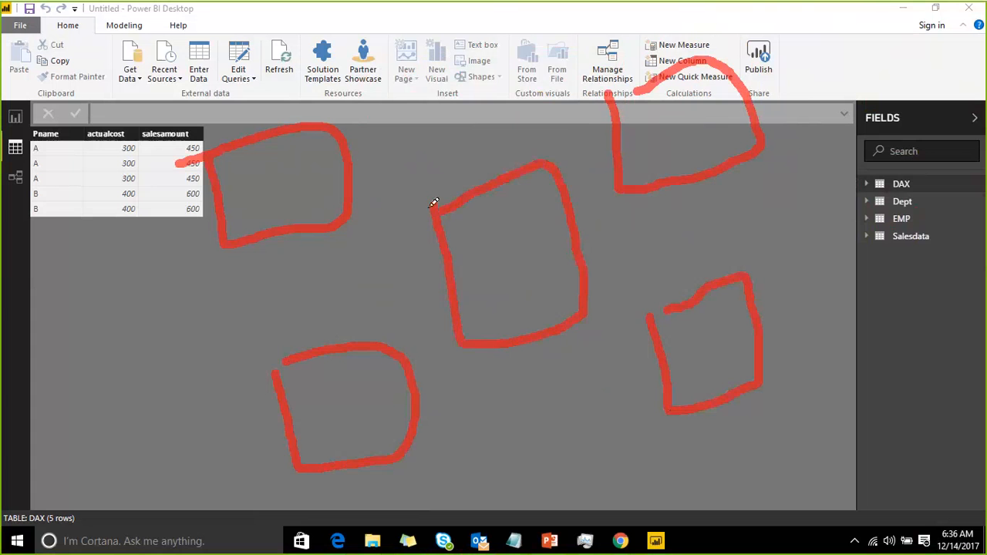
mouse_move(354, 162)
left_mouse_down()
mouse_move(474, 189)
mouse_move(535, 137)
mouse_move(616, 112)
left_mouse_up()
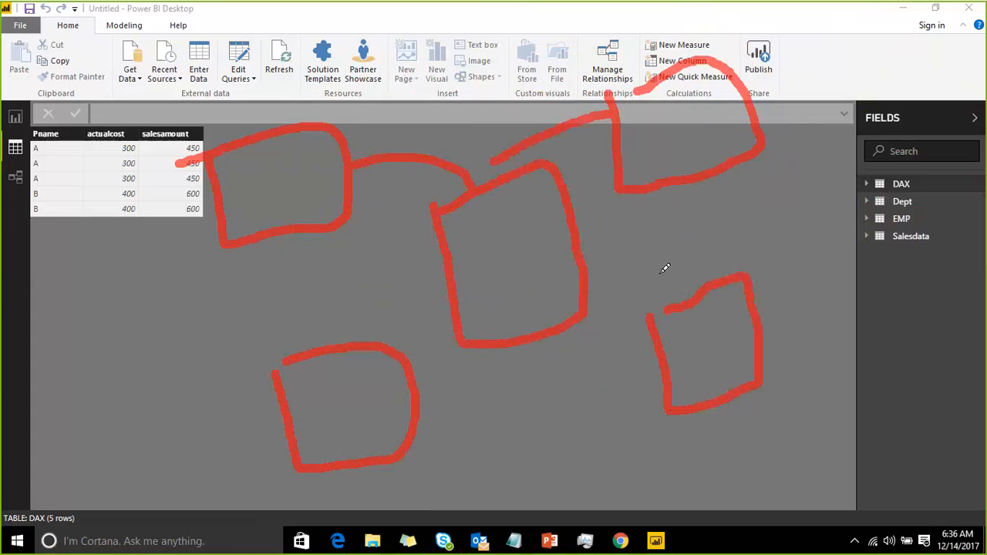
left_click_drag(681, 282, 558, 243)
left_click_drag(422, 362, 453, 324)
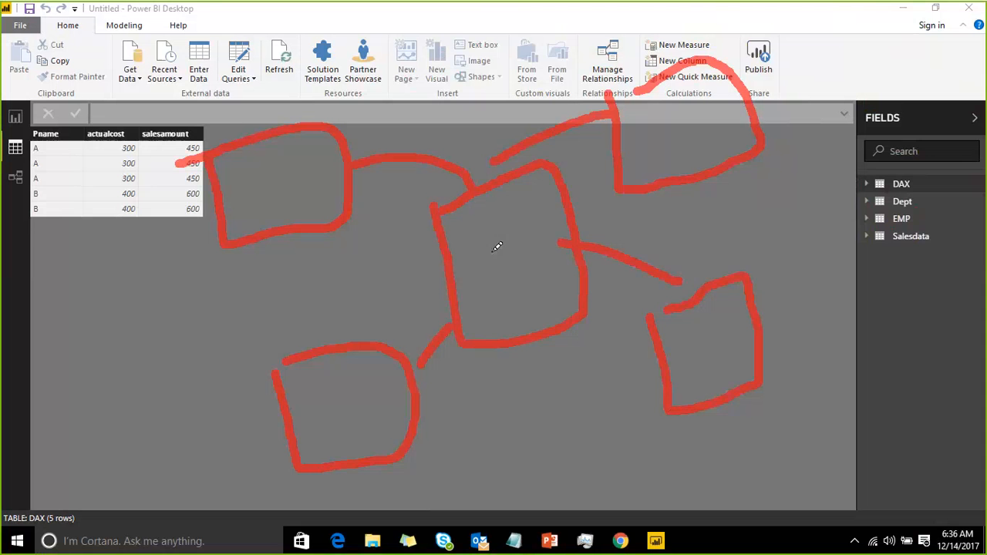
left_click_drag(511, 202, 507, 283)
left_click_drag(501, 249, 537, 223)
left_click_drag(650, 116, 664, 153)
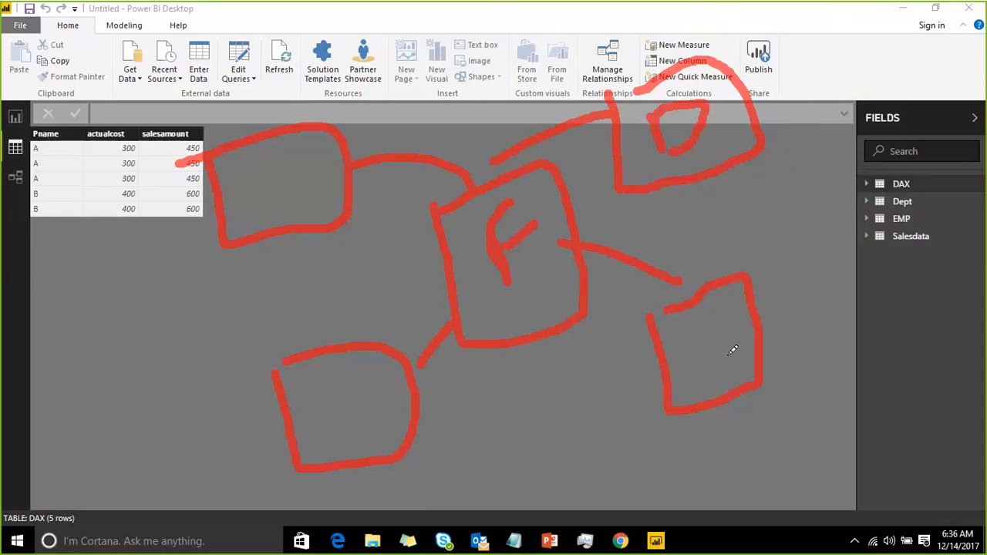
left_click_drag(697, 338, 705, 374)
mouse_move(328, 393)
left_mouse_down()
mouse_move(331, 417)
mouse_move(359, 412)
mouse_move(319, 424)
left_mouse_up()
mouse_move(263, 168)
left_mouse_down()
mouse_move(267, 193)
mouse_move(319, 148)
mouse_move(285, 185)
left_mouse_up()
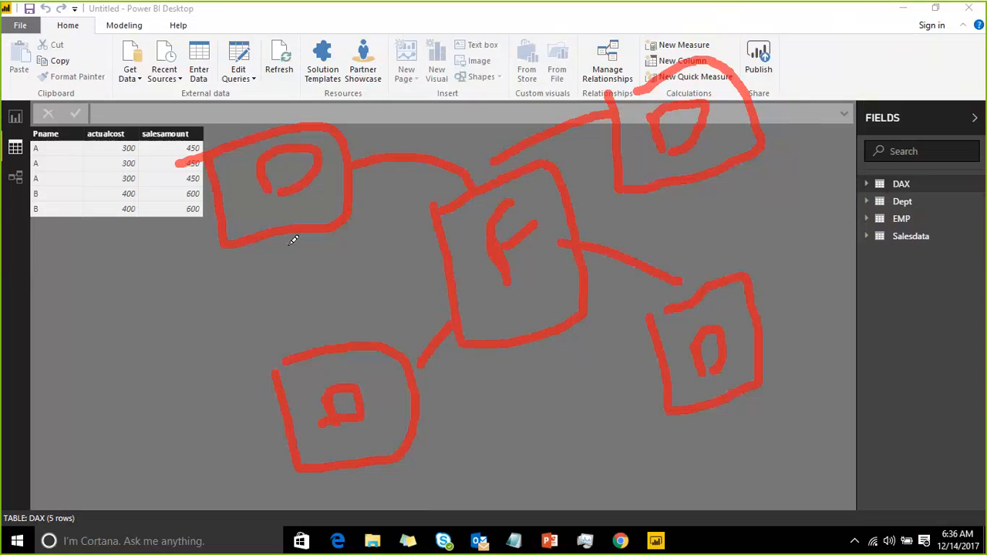
left_click_drag(287, 245, 319, 336)
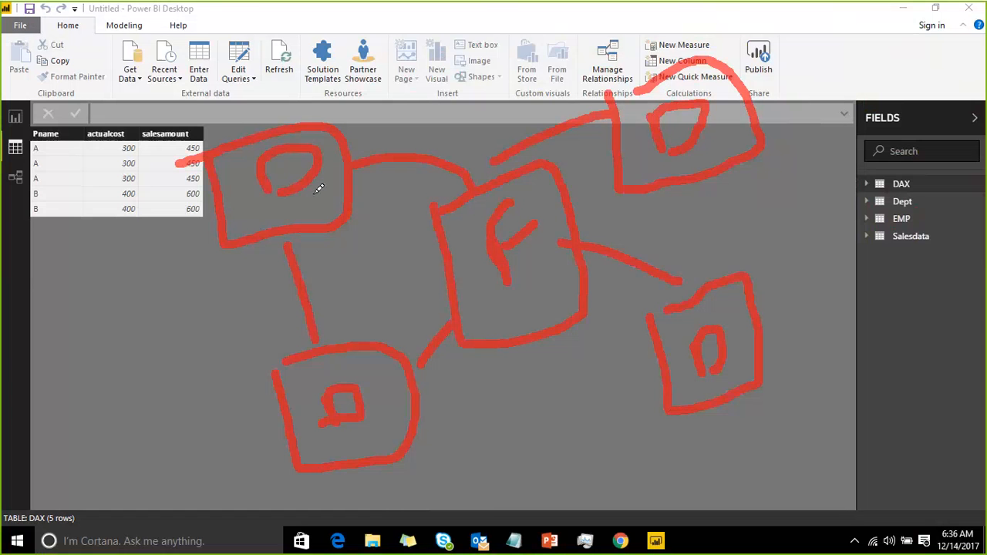
left_click_drag(316, 193, 319, 205)
mouse_move(379, 410)
left_mouse_down()
mouse_move(387, 426)
mouse_move(408, 417)
left_mouse_up()
mouse_move(723, 117)
left_mouse_down()
mouse_move(732, 131)
mouse_move(720, 151)
left_mouse_up()
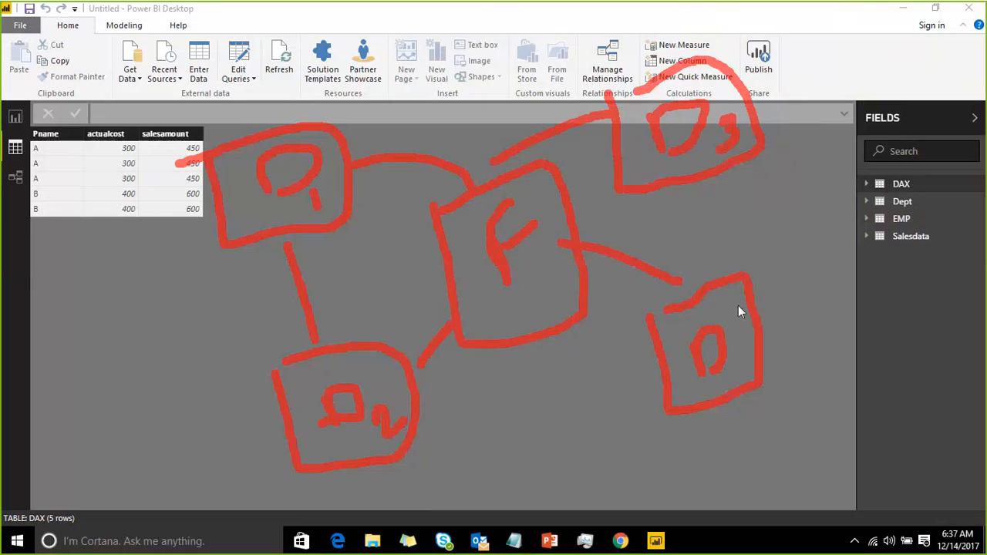
mouse_move(682, 373)
left_mouse_down()
mouse_move(701, 393)
mouse_move(691, 397)
left_mouse_up()
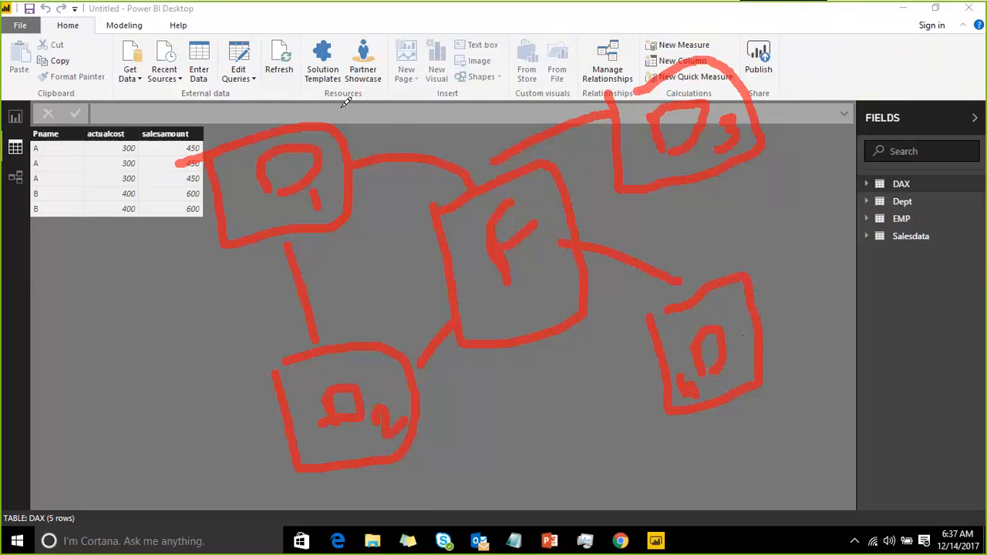
left_click_drag(193, 128, 204, 138)
left_click_drag(252, 56, 206, 139)
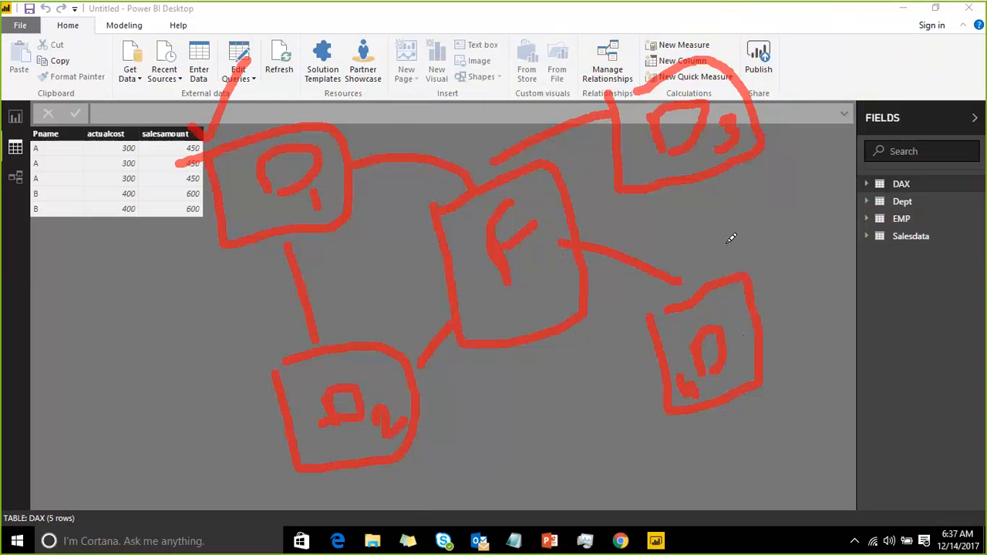
left_click_drag(718, 257, 746, 210)
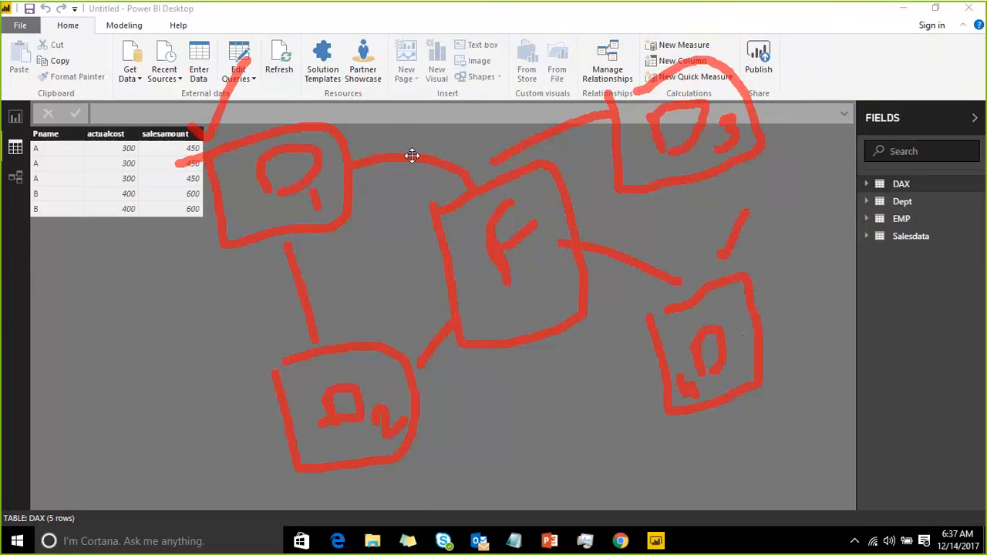
mouse_move(633, 415)
left_mouse_down()
mouse_move(638, 378)
mouse_move(665, 365)
mouse_move(661, 390)
left_mouse_up()
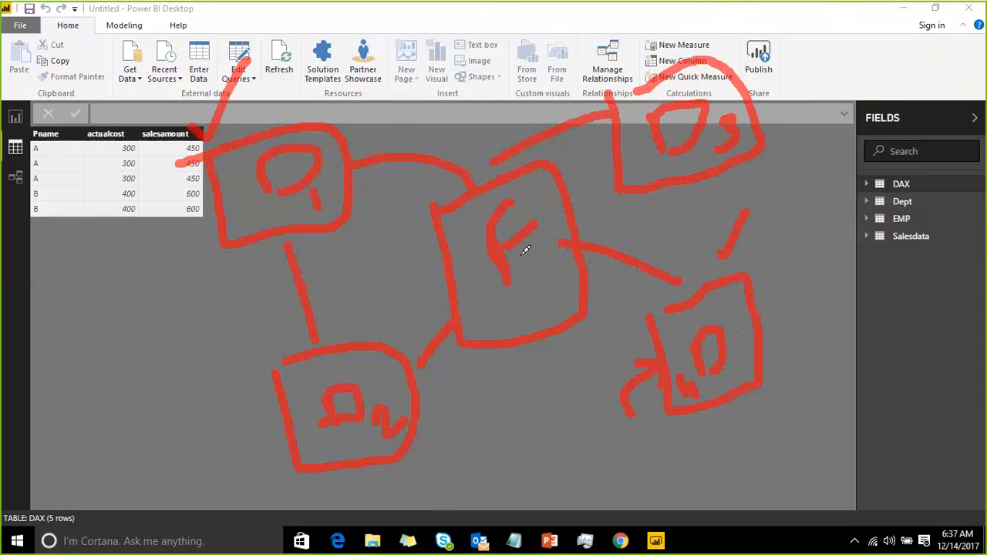
left_click_drag(465, 300, 584, 256)
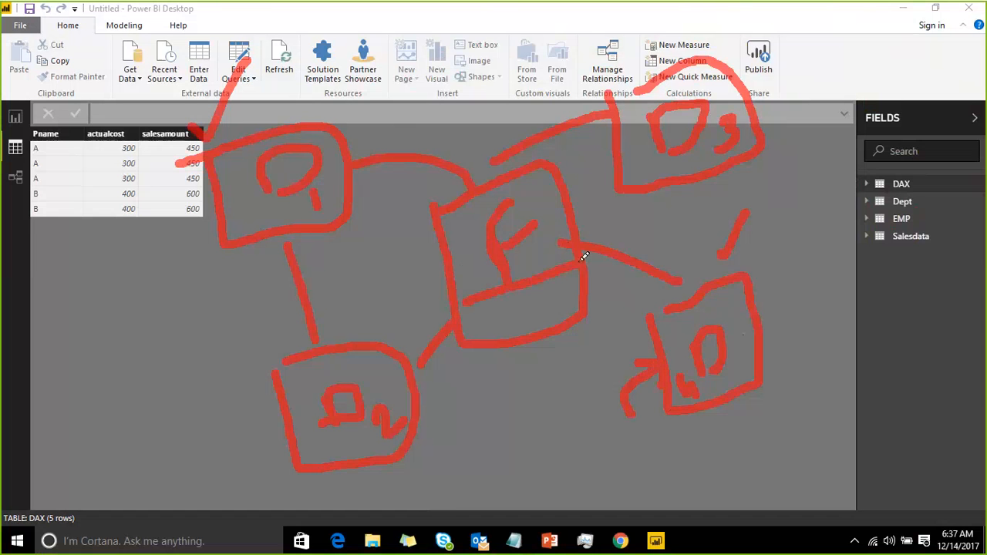
mouse_move(528, 189)
left_mouse_down()
mouse_move(541, 193)
mouse_move(563, 245)
left_mouse_up()
left_click_drag(582, 225, 608, 274)
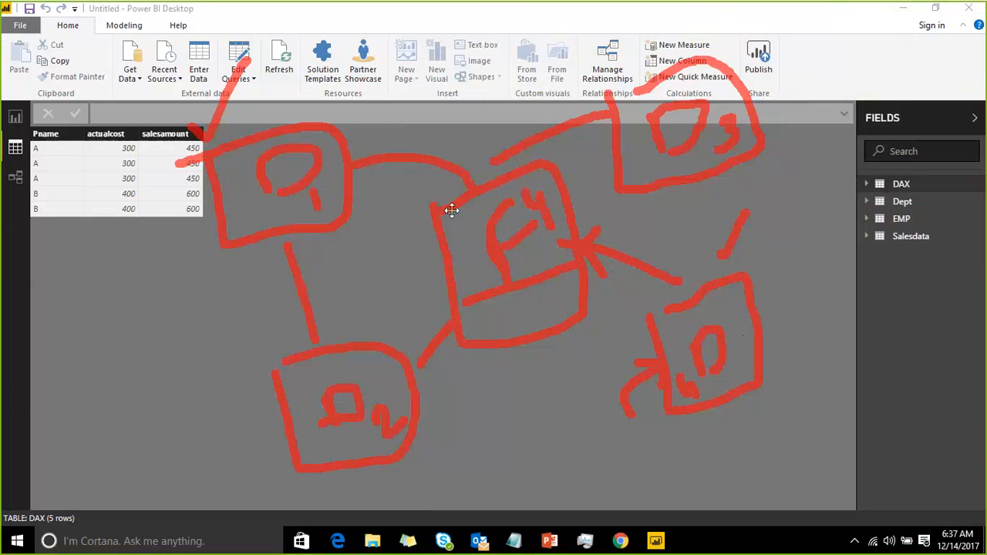
mouse_move(470, 235)
left_mouse_down()
mouse_move(477, 249)
mouse_move(486, 228)
mouse_move(508, 222)
mouse_move(521, 239)
left_mouse_up()
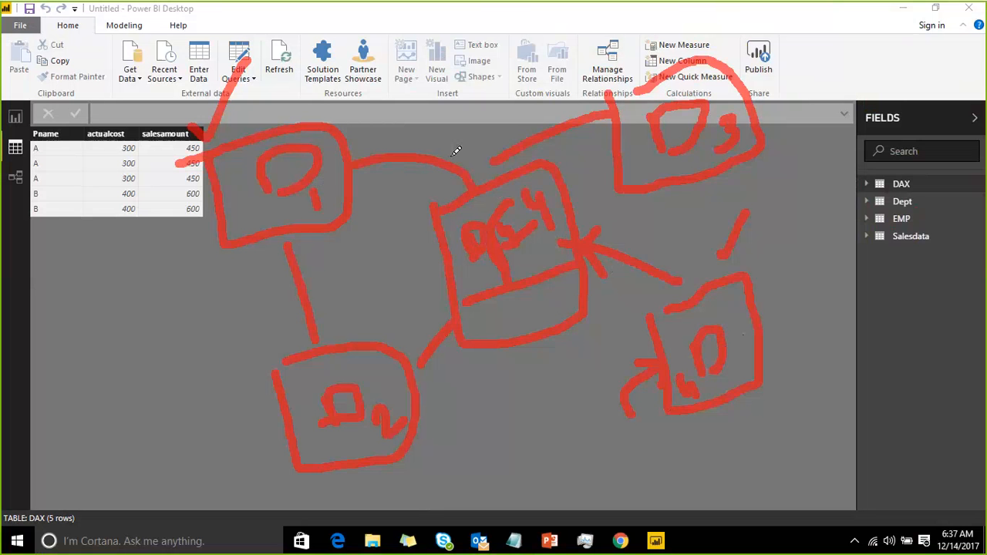
mouse_move(453, 152)
left_mouse_down()
mouse_move(479, 179)
mouse_move(455, 194)
left_mouse_up()
mouse_move(381, 131)
left_mouse_down()
mouse_move(356, 163)
mouse_move(383, 188)
left_mouse_up()
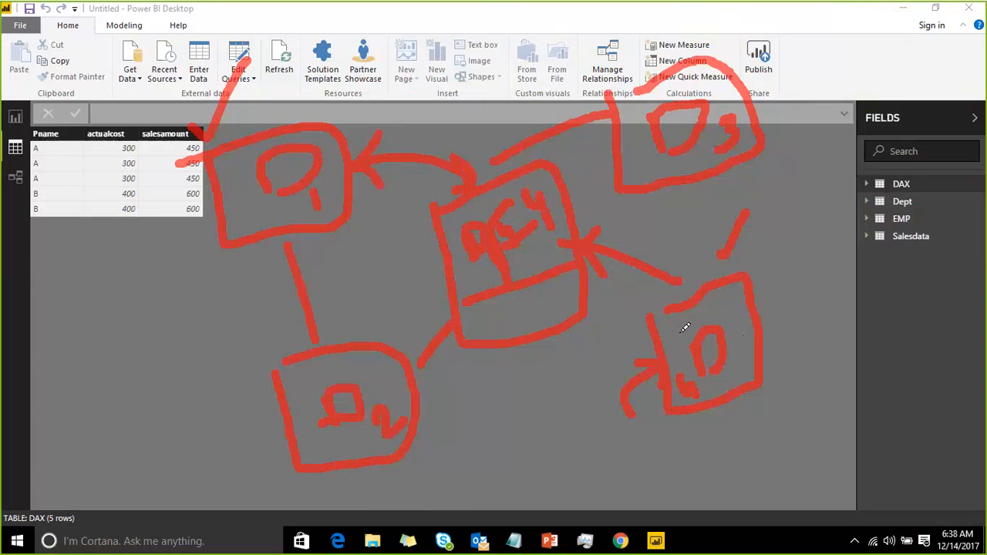
left_click_drag(688, 330, 709, 299)
left_click_drag(500, 195, 523, 151)
left_click_drag(328, 191, 343, 122)
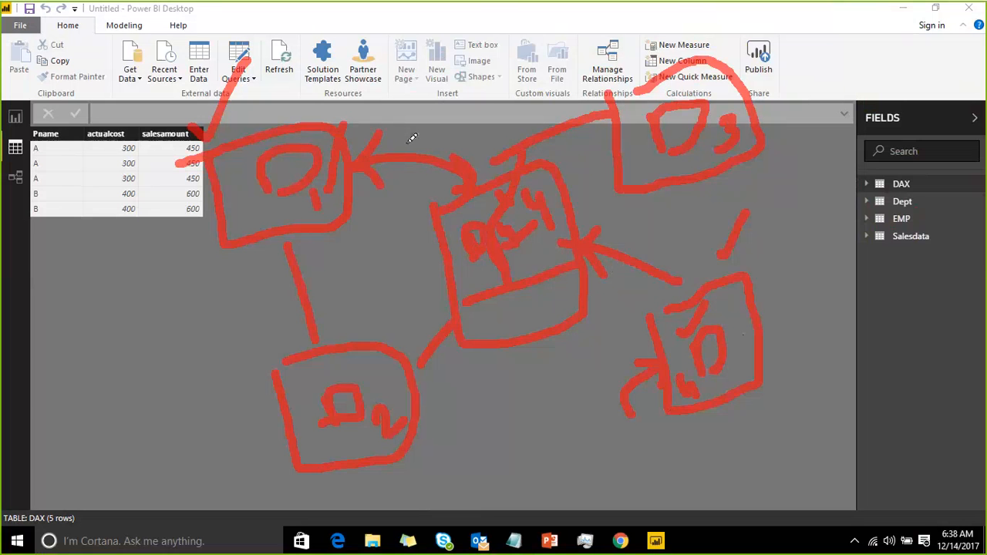
left_click_drag(404, 145, 475, 112)
mouse_move(238, 155)
left_mouse_down()
mouse_move(253, 178)
mouse_move(265, 267)
left_mouse_up()
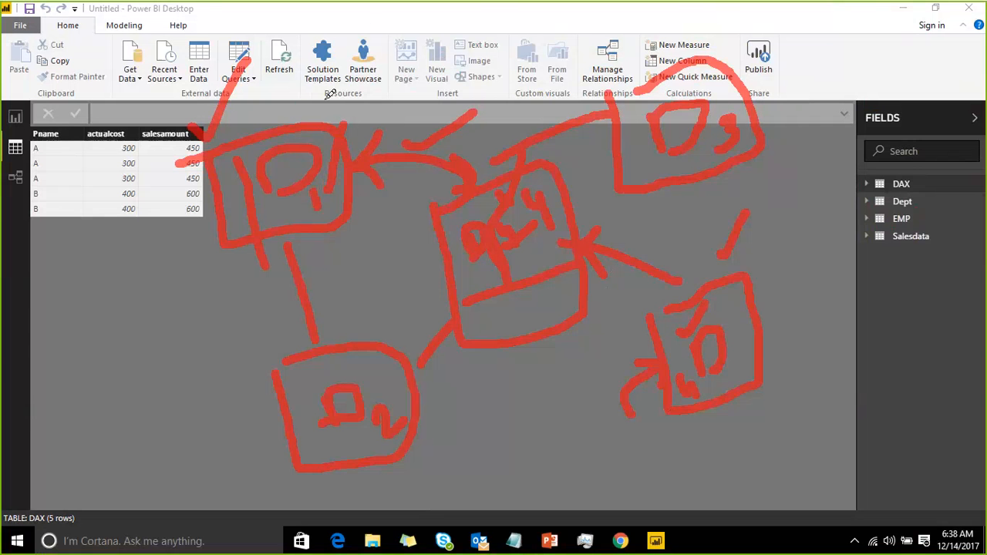
left_click_drag(301, 98, 367, 31)
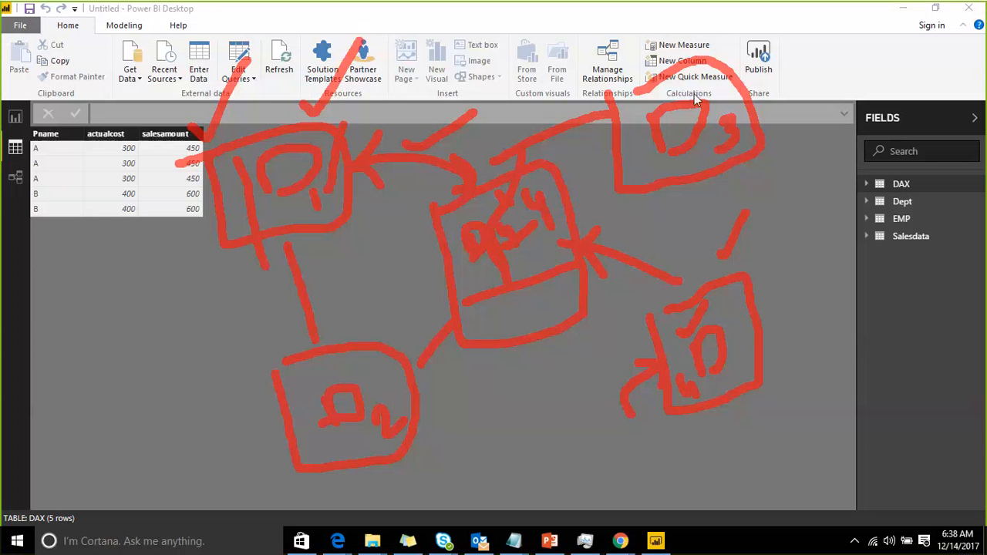
left_click(760, 19)
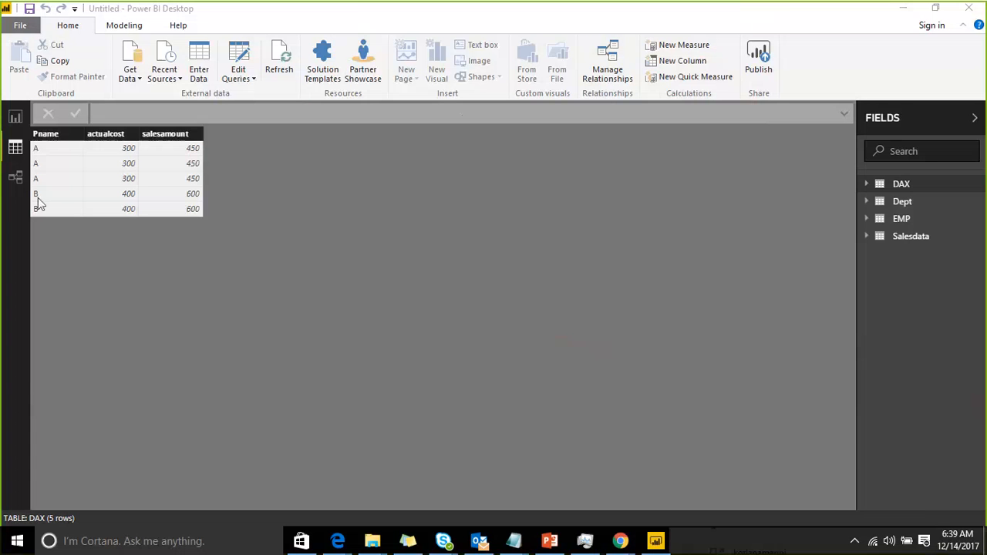
Return to the report view, open the Options dialog and review the Preview features settings
left_click(15, 114)
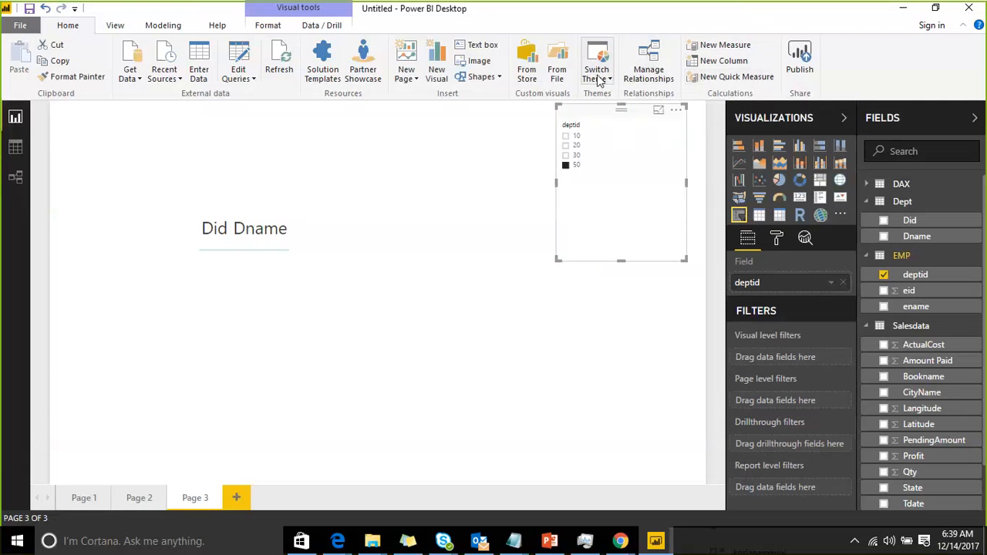
left_click(20, 25)
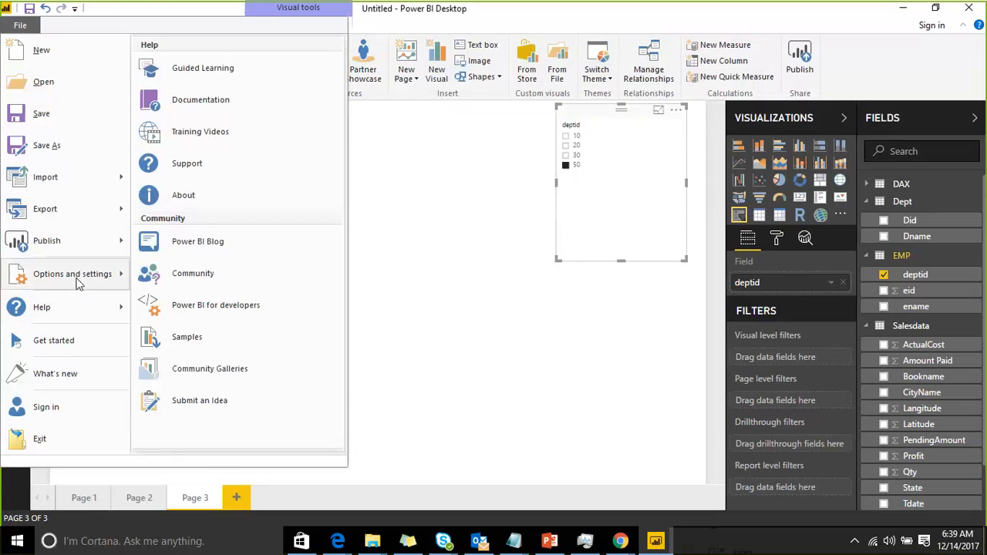
mouse_move(72, 274)
left_click(222, 71)
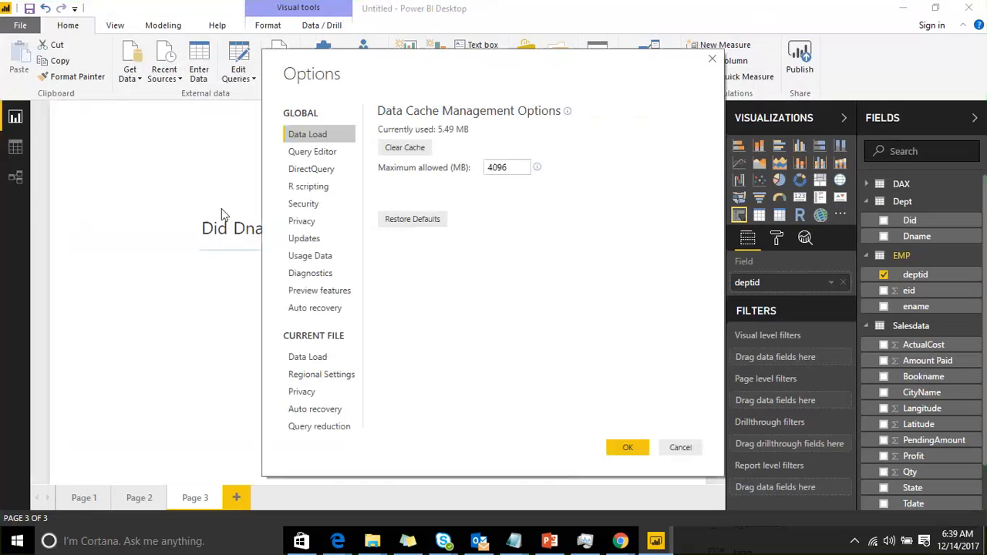
left_click(324, 293)
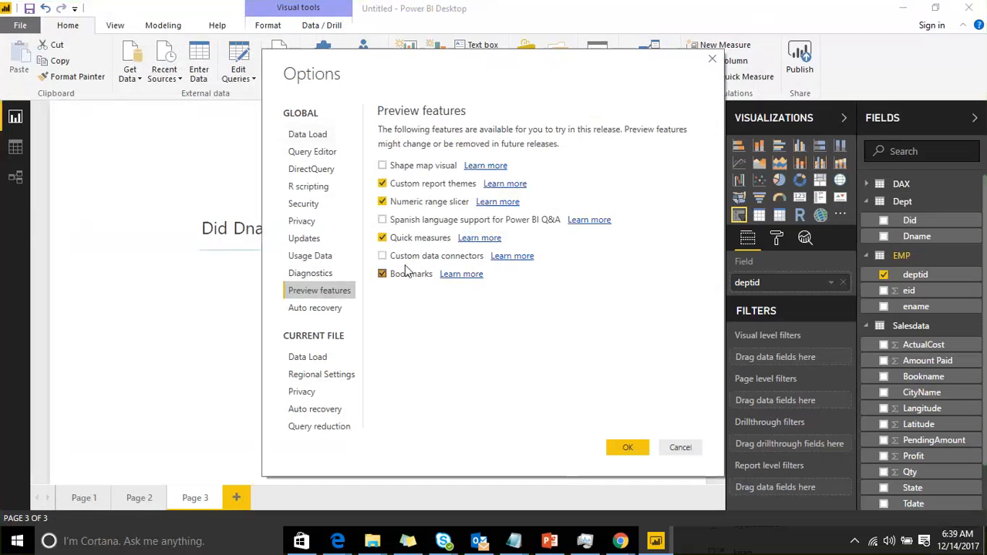
left_click(627, 447)
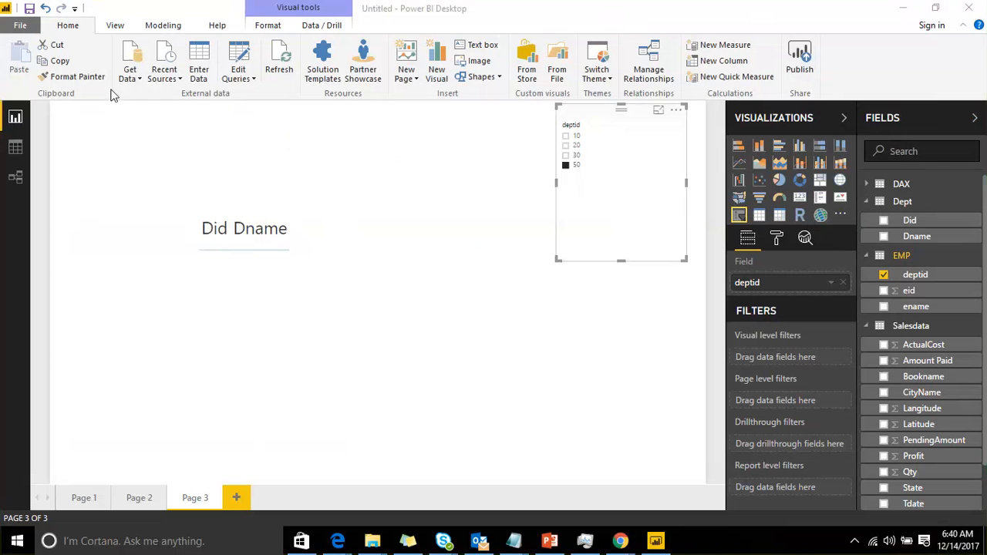
Add a new report page and build a donut chart of Amount Paid by State
left_click(312, 25)
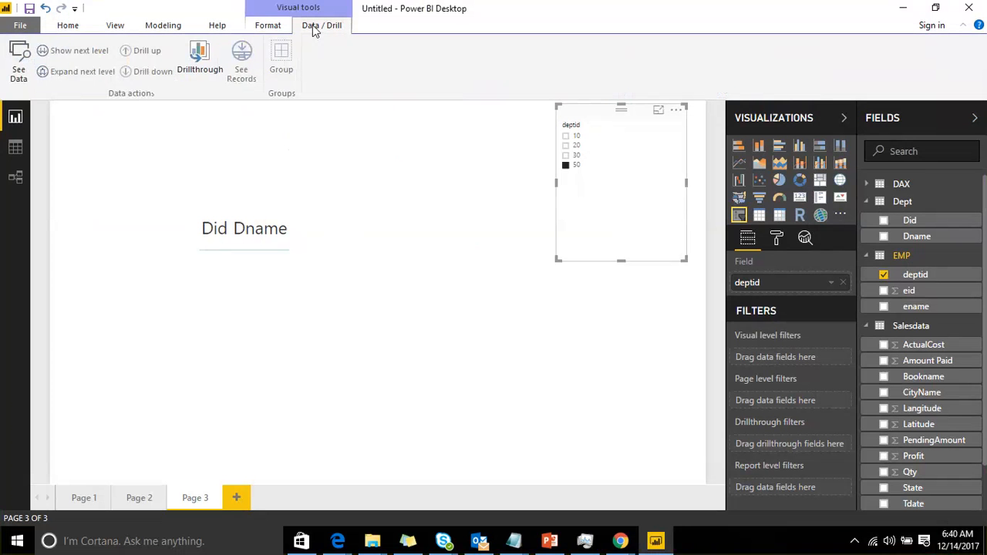
left_click(269, 26)
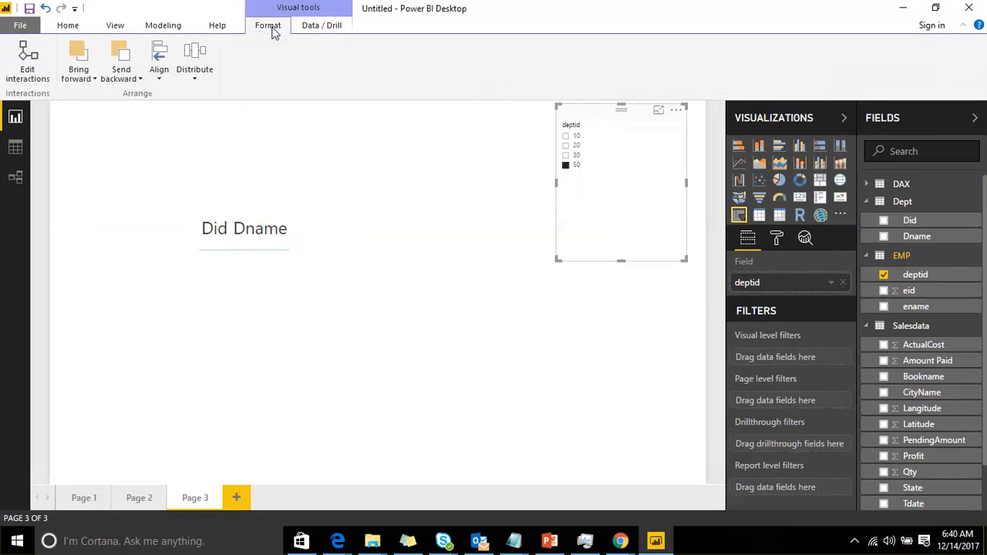
left_click(235, 497)
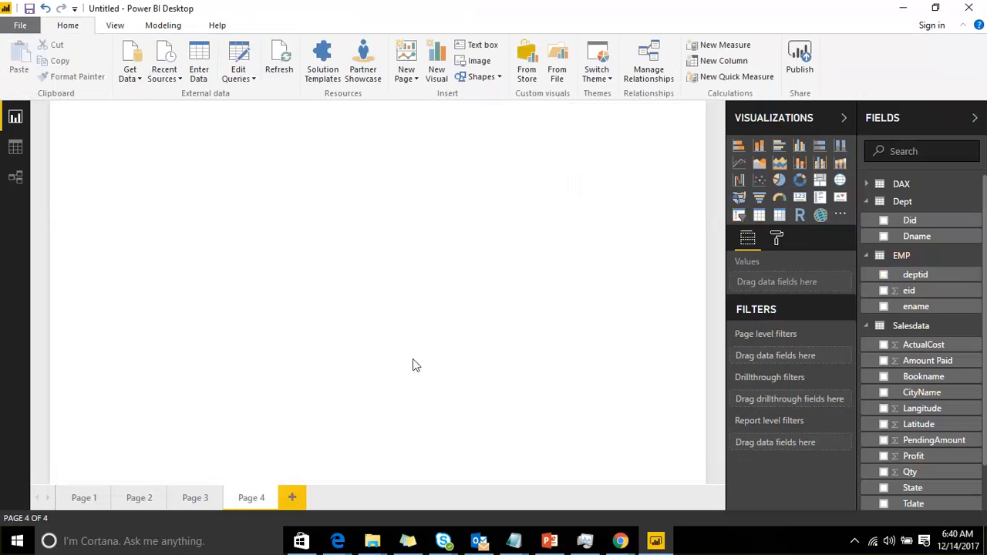
left_click(800, 182)
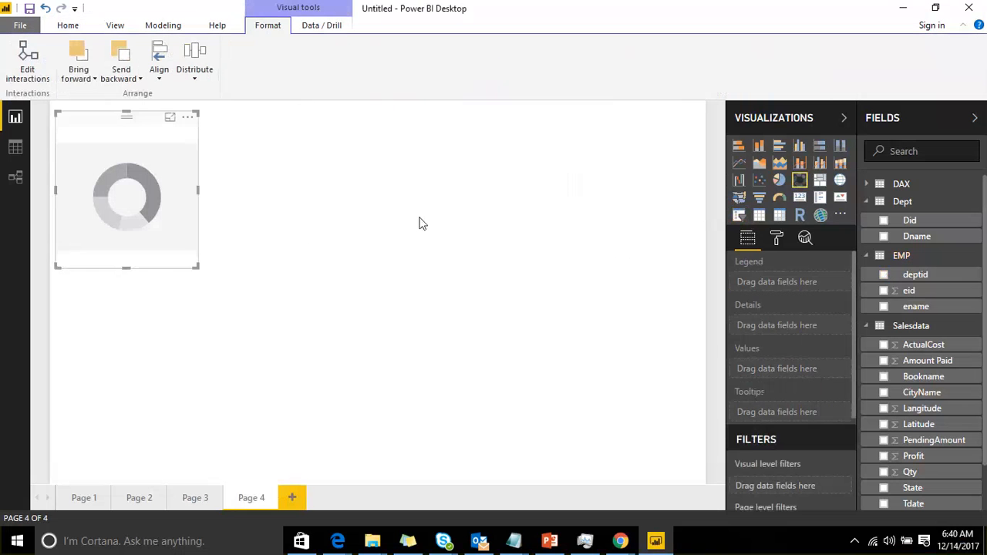
left_click_drag(948, 366, 131, 220)
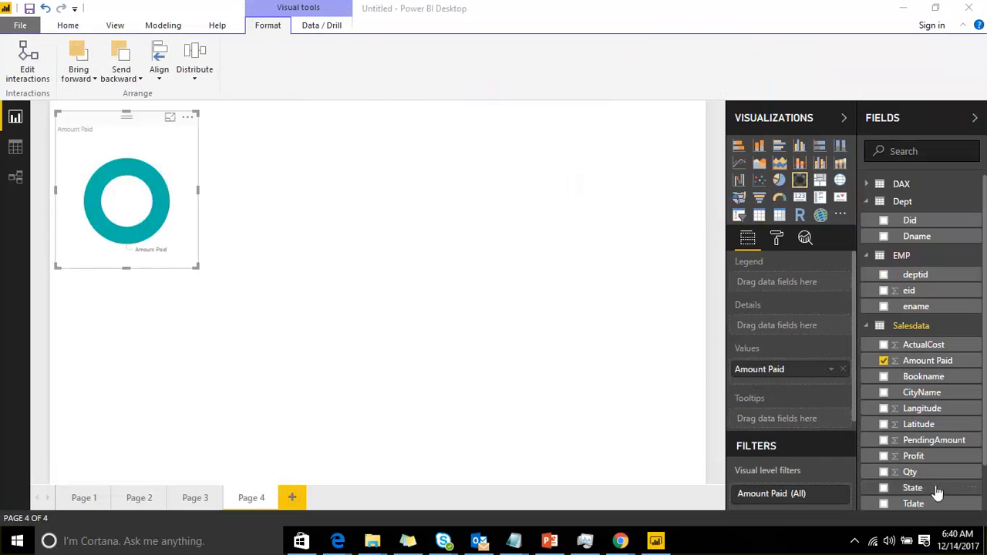
left_click_drag(925, 488, 192, 188)
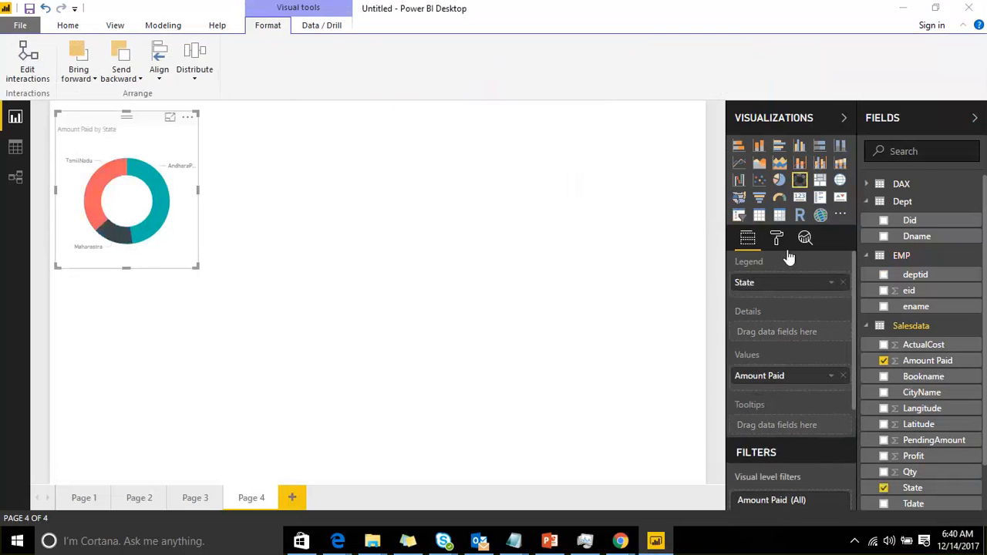
Add a clustered column chart of Amount Paid by CityName and move it lower on the page
left_click(560, 211)
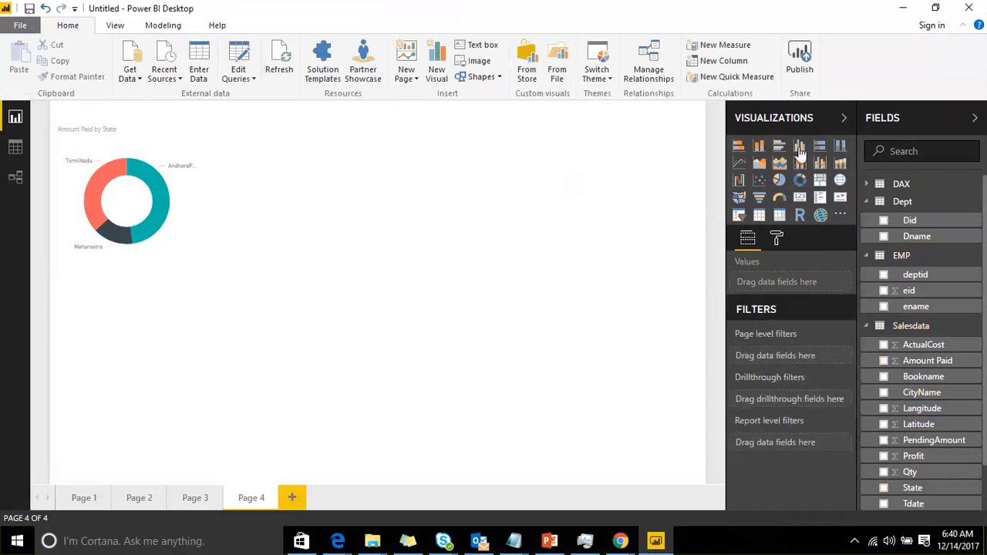
left_click(799, 146)
scroll(927, 439, "down", 3)
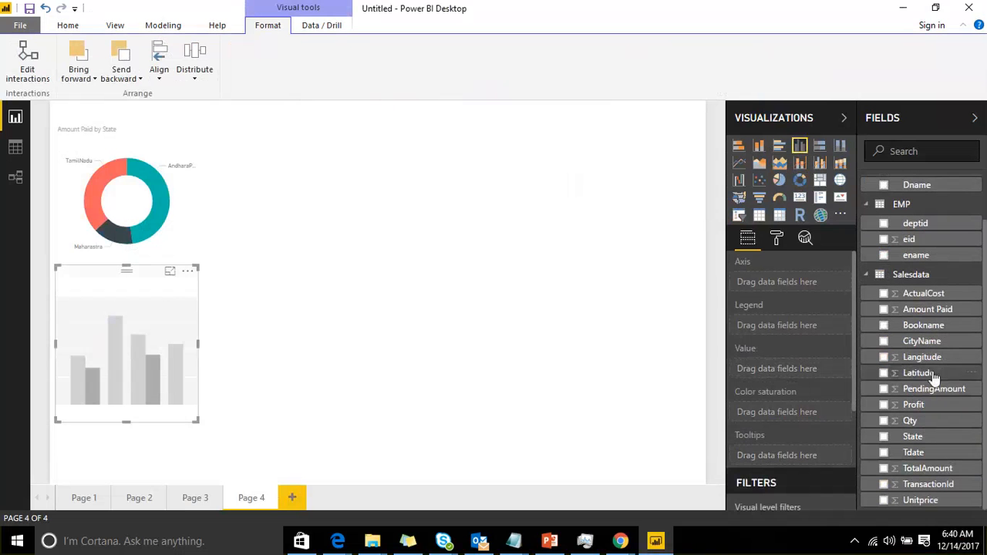
left_click_drag(922, 341, 190, 378)
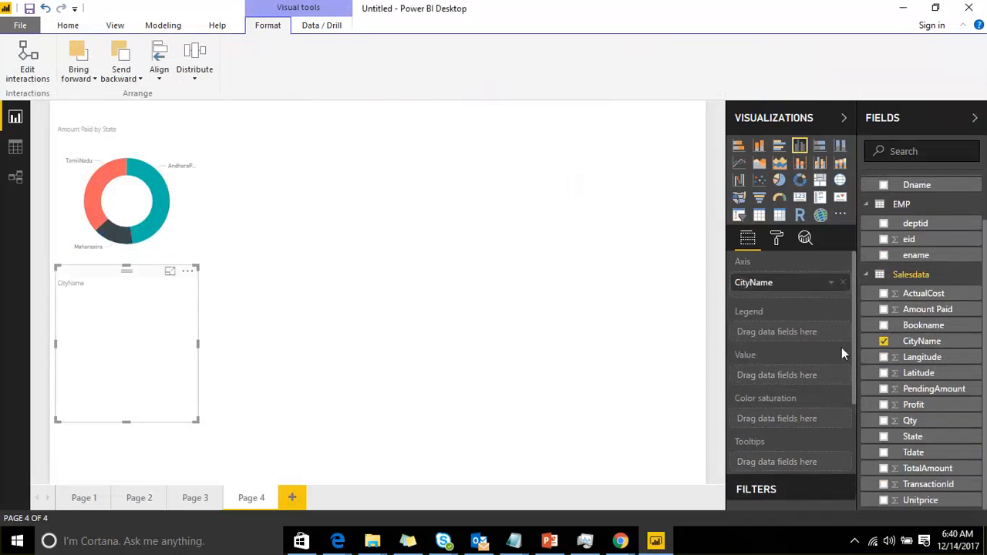
left_click_drag(928, 309, 182, 362)
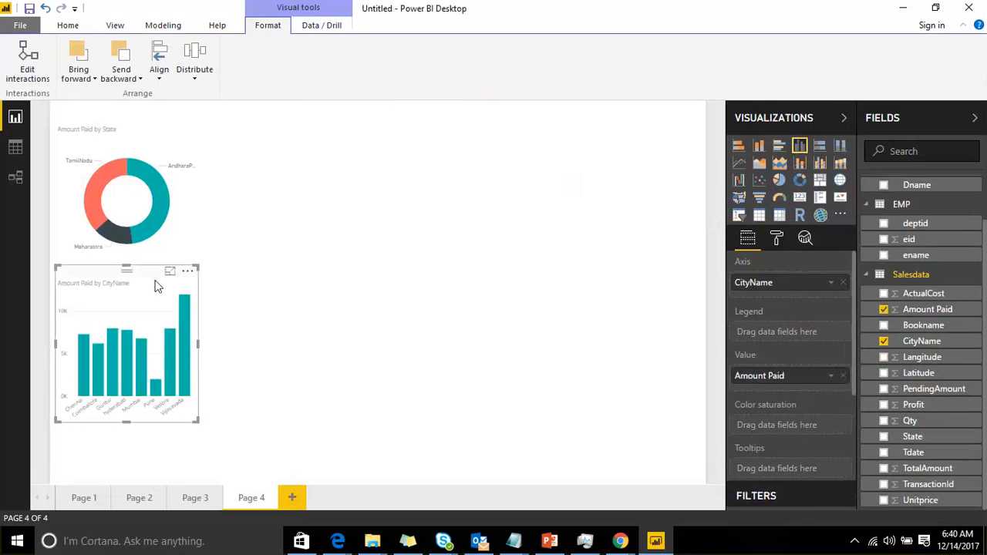
left_click_drag(154, 285, 208, 347)
left_click(460, 231)
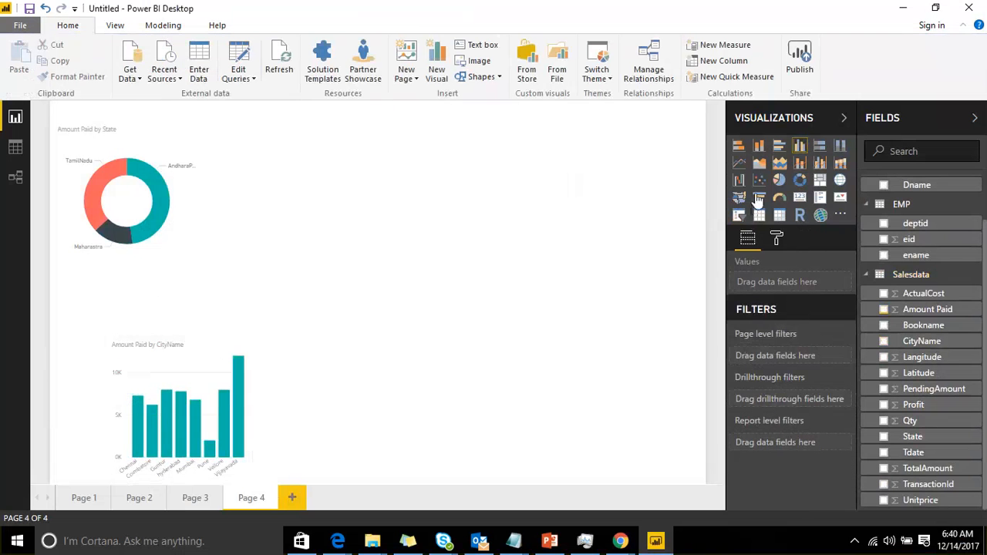
Add a treemap of Profit grouped by Bookname and place it beside the column chart
left_click(821, 182)
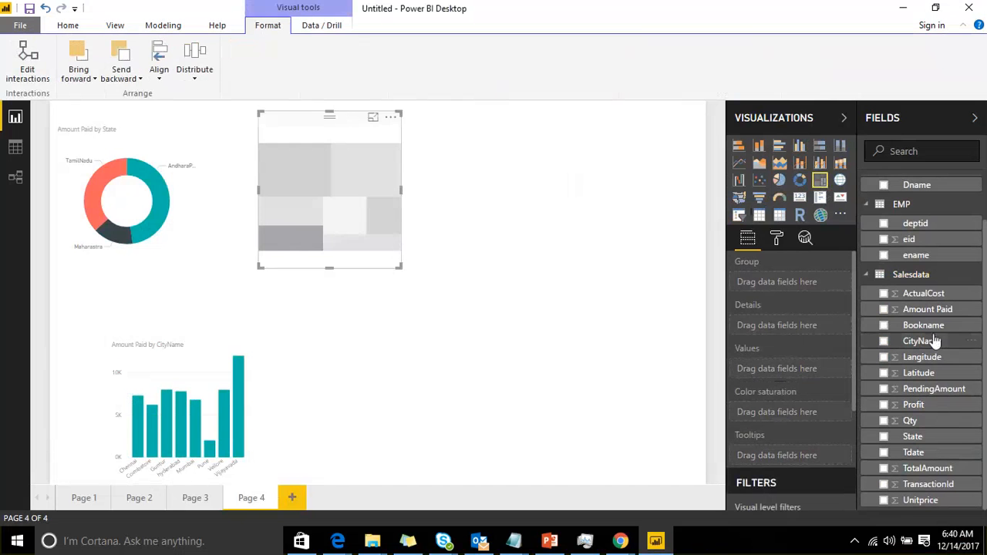
left_click_drag(935, 333, 429, 248)
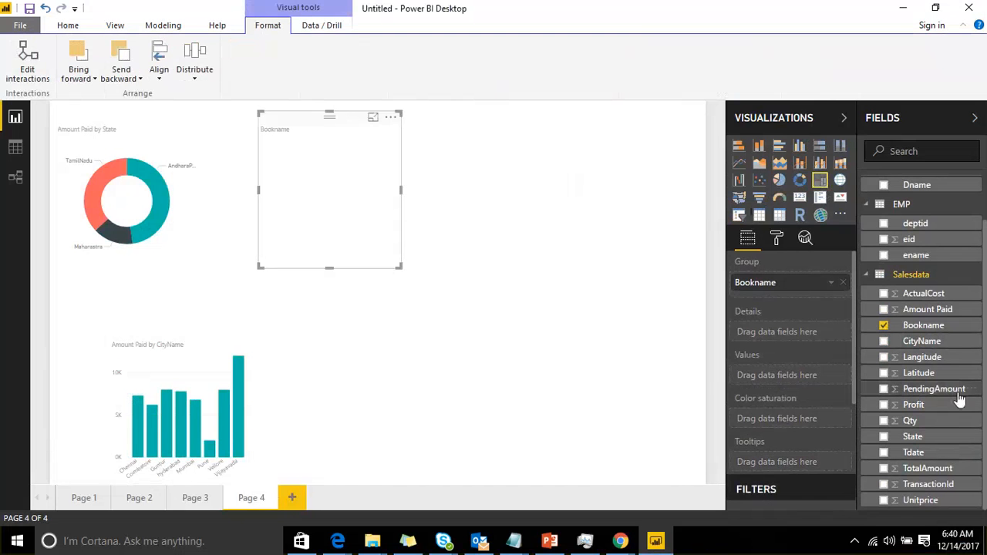
left_click_drag(935, 408, 370, 220)
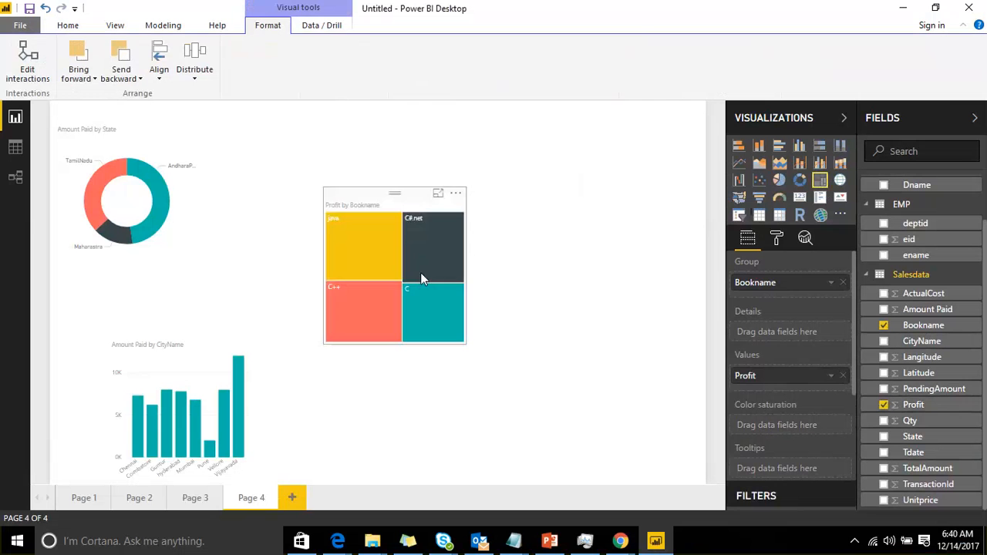
left_click(395, 189)
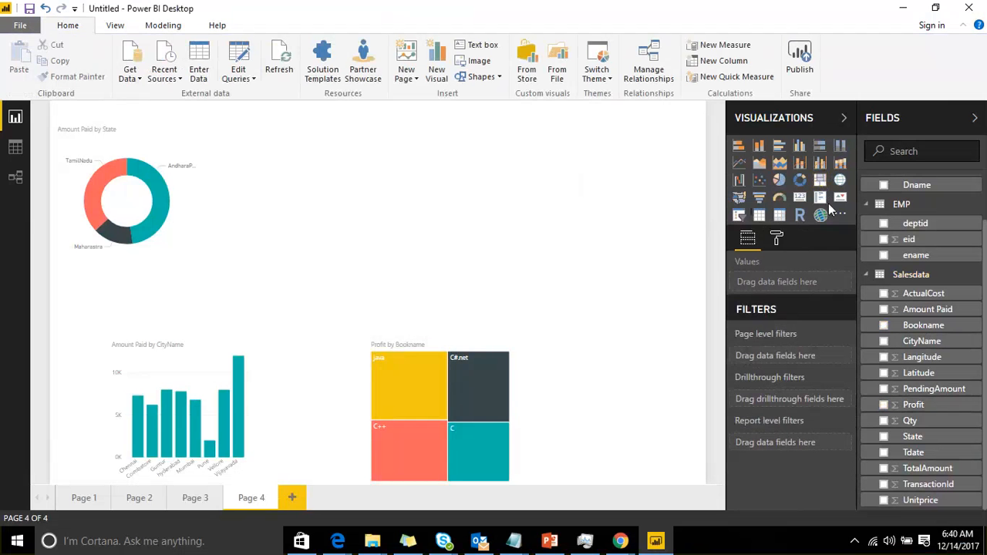
Add a card visual showing Amount Paid
left_click(799, 197)
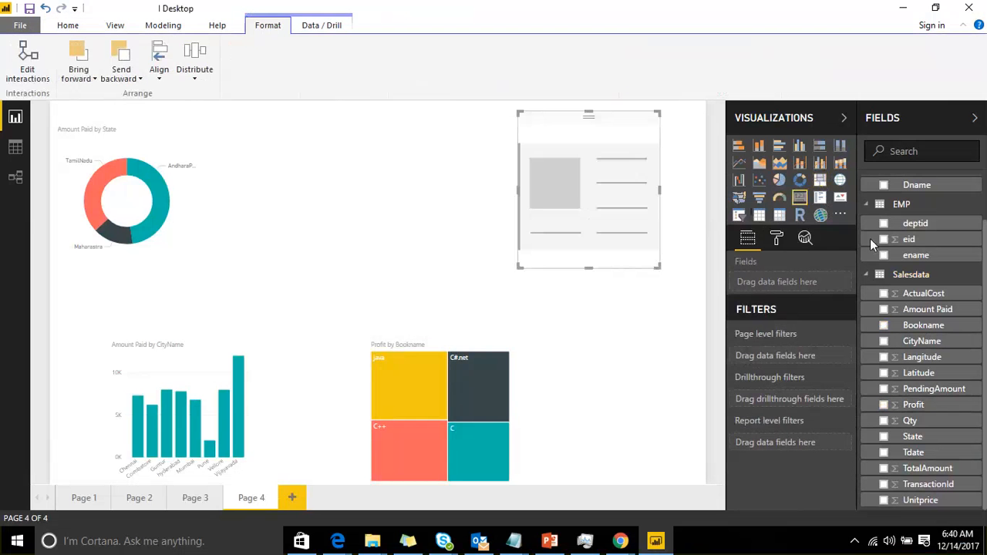
left_click_drag(925, 309, 334, 147)
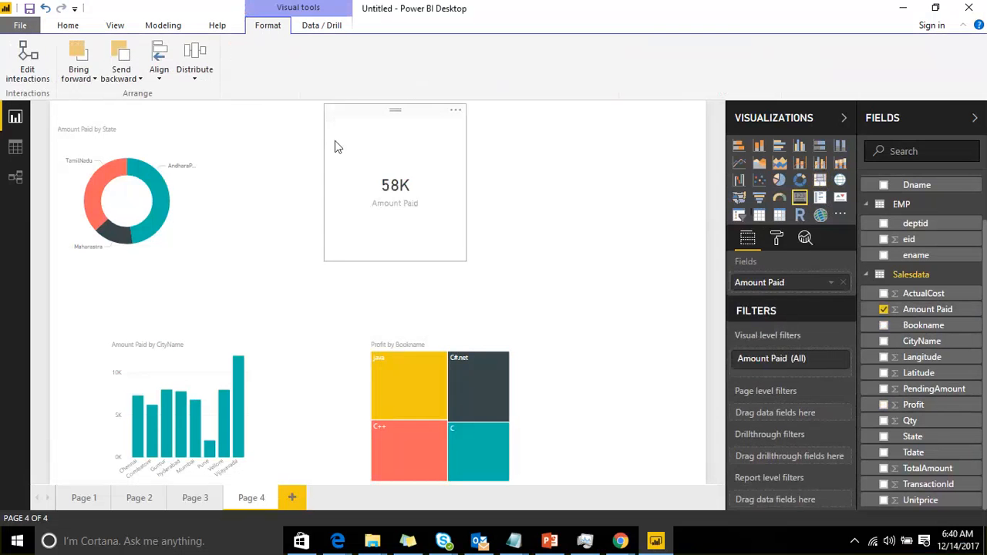
left_click(502, 167)
Add a slicer on CityName and move it to the upper right of the page
left_click(738, 215)
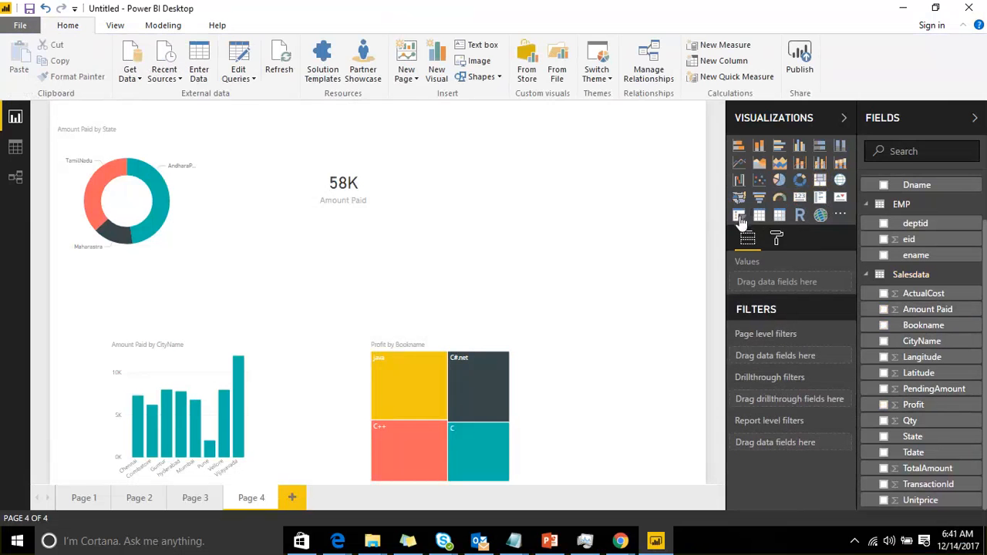
left_click_drag(888, 339, 786, 284)
left_click_drag(491, 139, 593, 139)
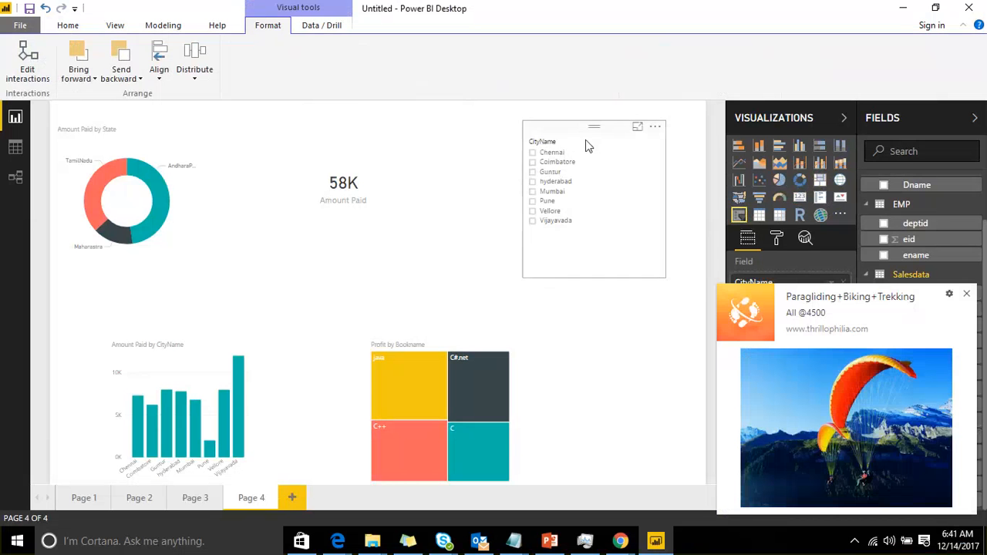
Rearrange the visuals, moving the treemap and column chart right, the donut chart to the bottom row and the card left
left_click_drag(435, 342, 520, 342)
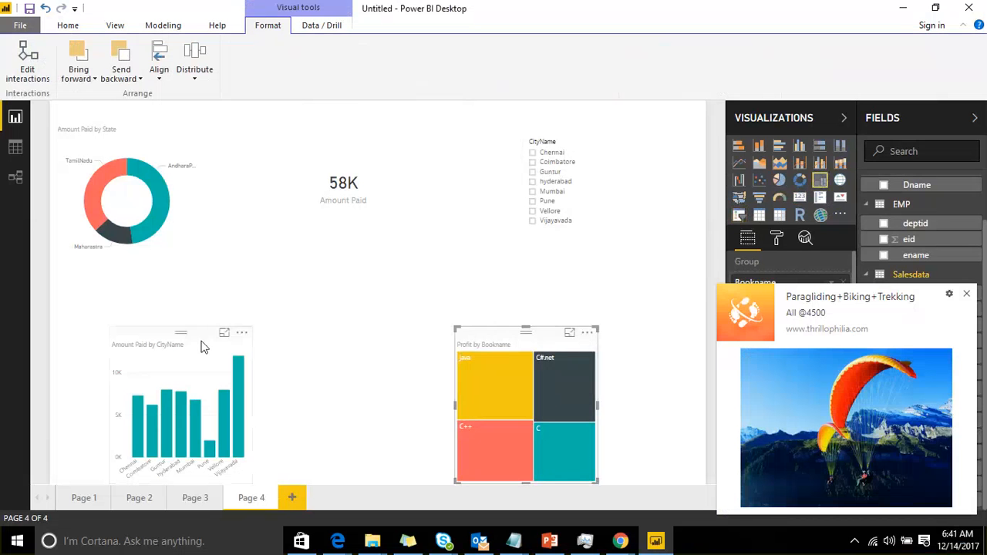
left_click_drag(205, 346, 327, 346)
left_click_drag(95, 154, 90, 342)
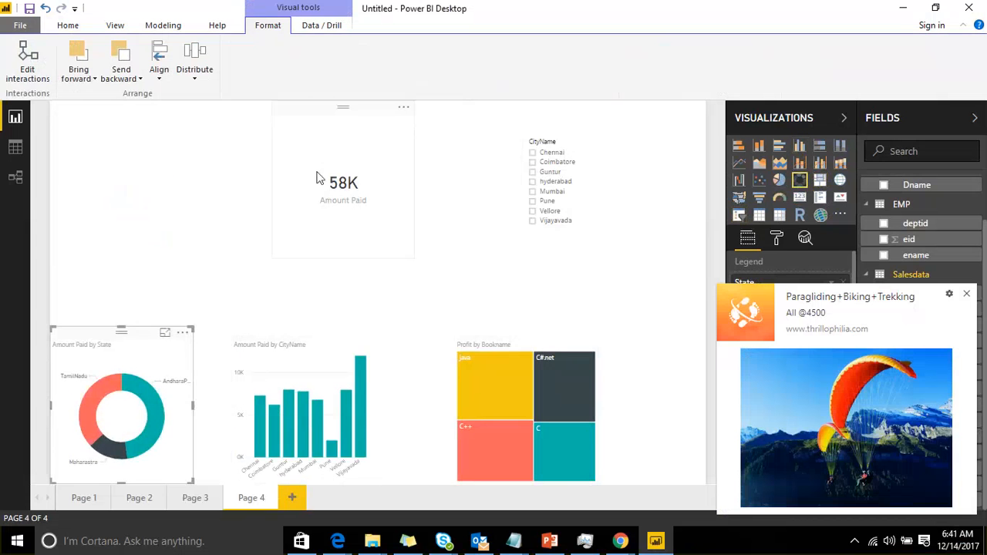
left_click_drag(316, 177, 188, 193)
Widen the column chart and the treemap
left_click(291, 347)
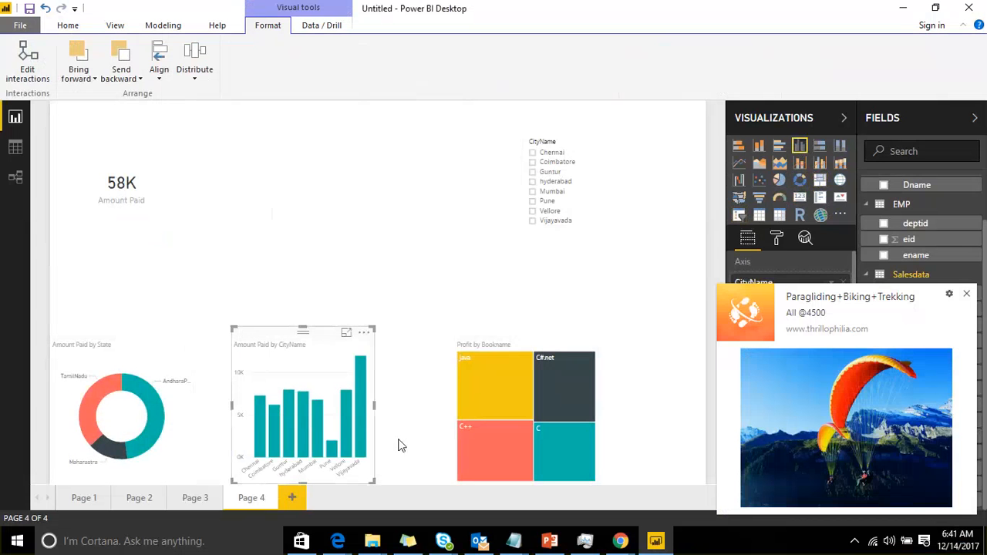
left_click_drag(373, 405, 425, 404)
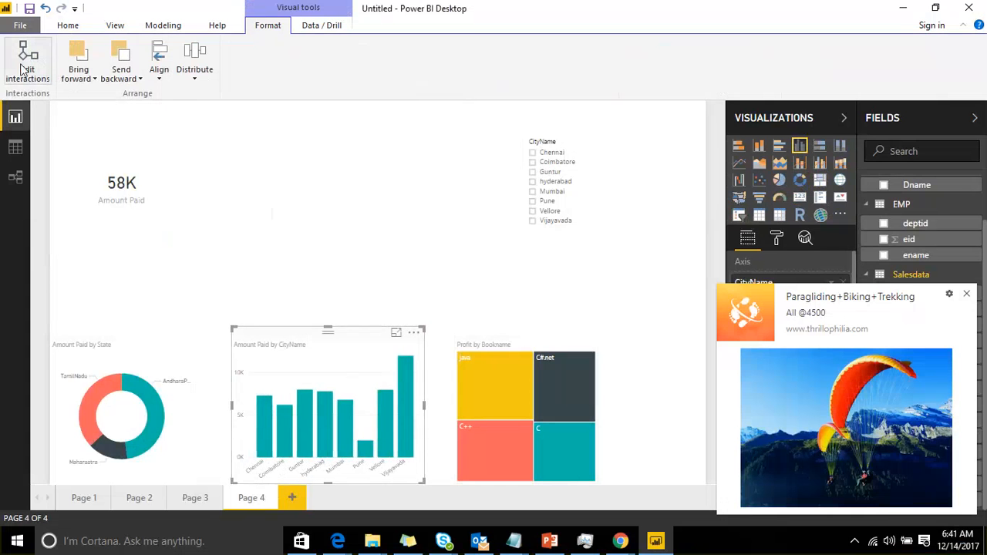
left_click(555, 361)
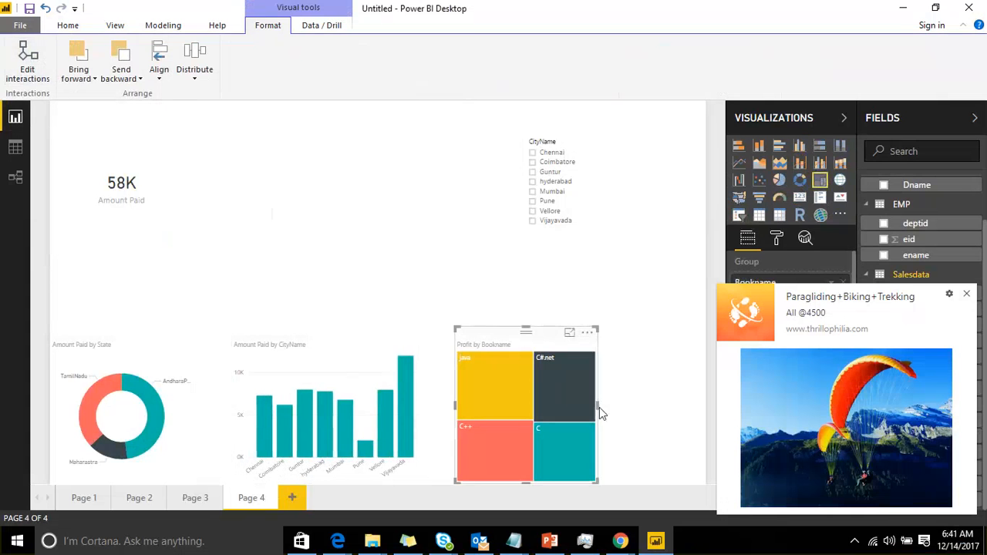
left_click_drag(598, 407, 661, 407)
Select the column chart and open its format settings
left_click(115, 347)
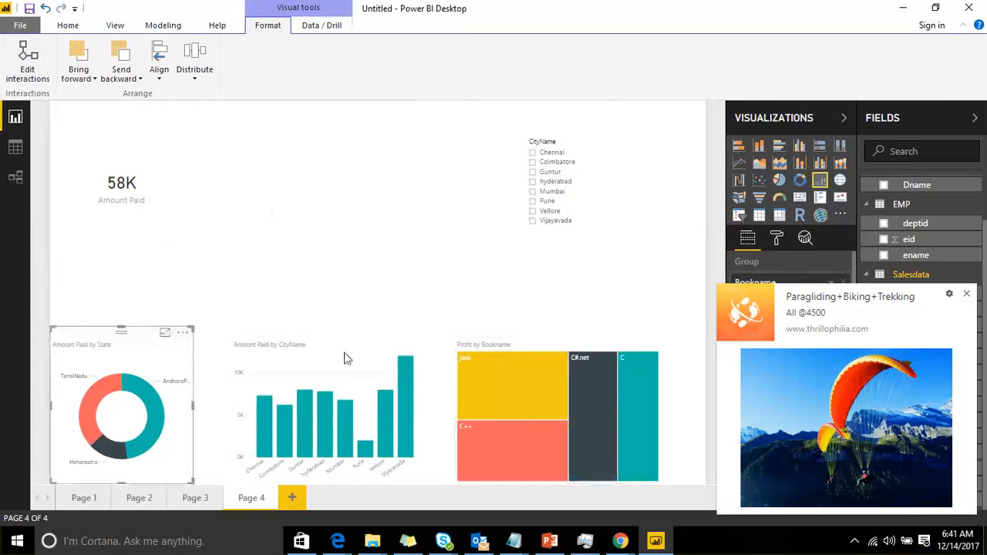
left_click(354, 370)
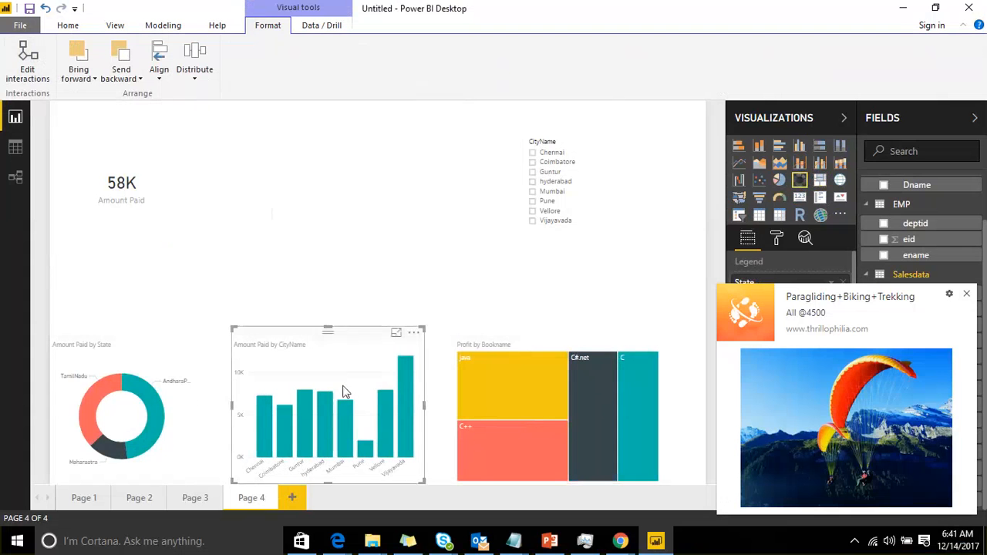
left_click(966, 294)
left_click(777, 238)
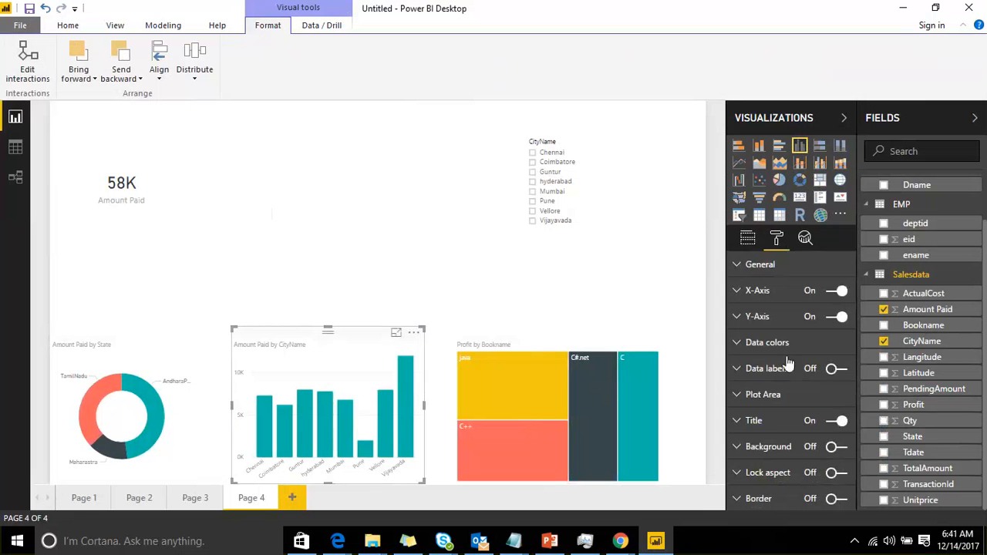
Turn on data labels for the column chart and set their text size to 20
left_click(838, 368)
left_click(748, 362)
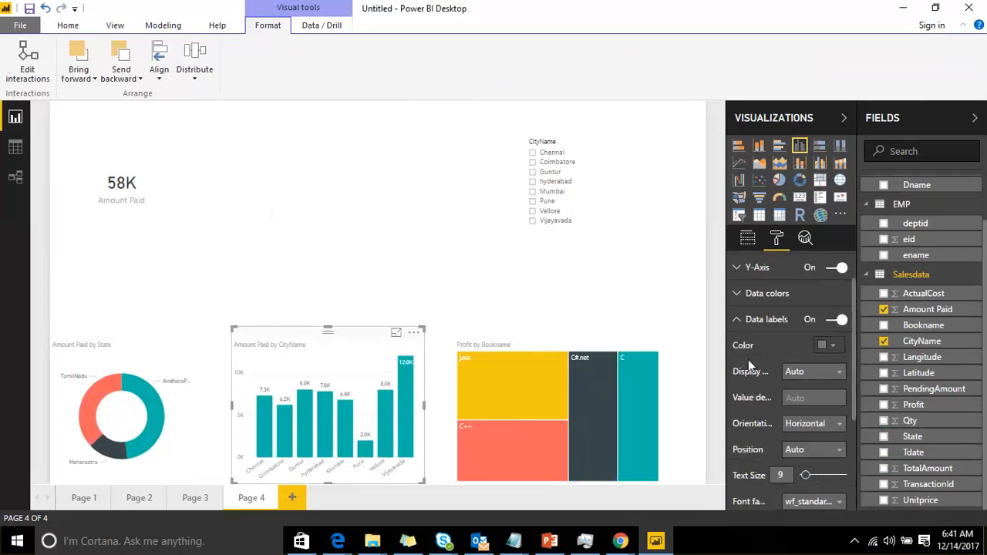
scroll(748, 359, "down", 3)
left_click_drag(804, 379, 817, 379)
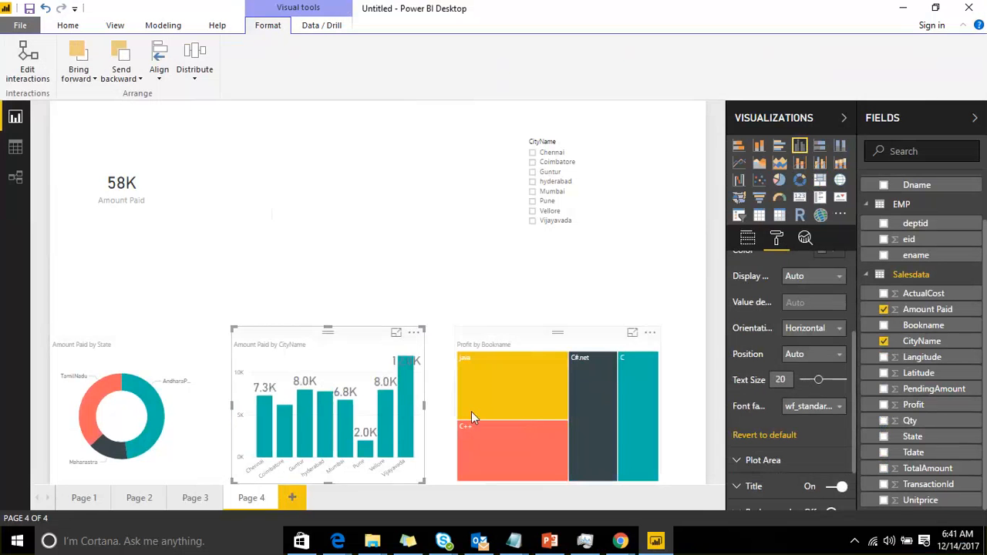
Set the column chart's X-axis text size to 11
scroll(780, 341, "up", 5)
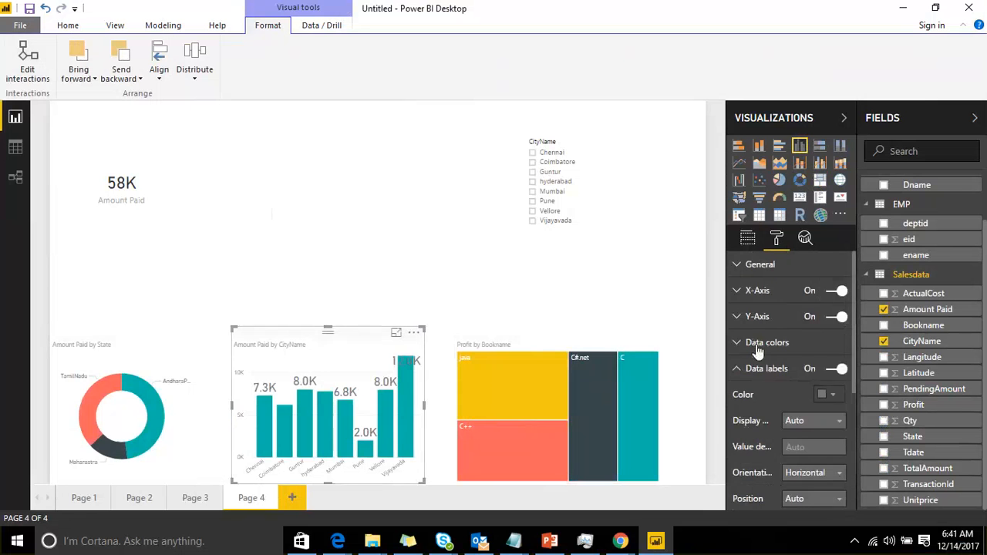
left_click(740, 291)
left_click(821, 344)
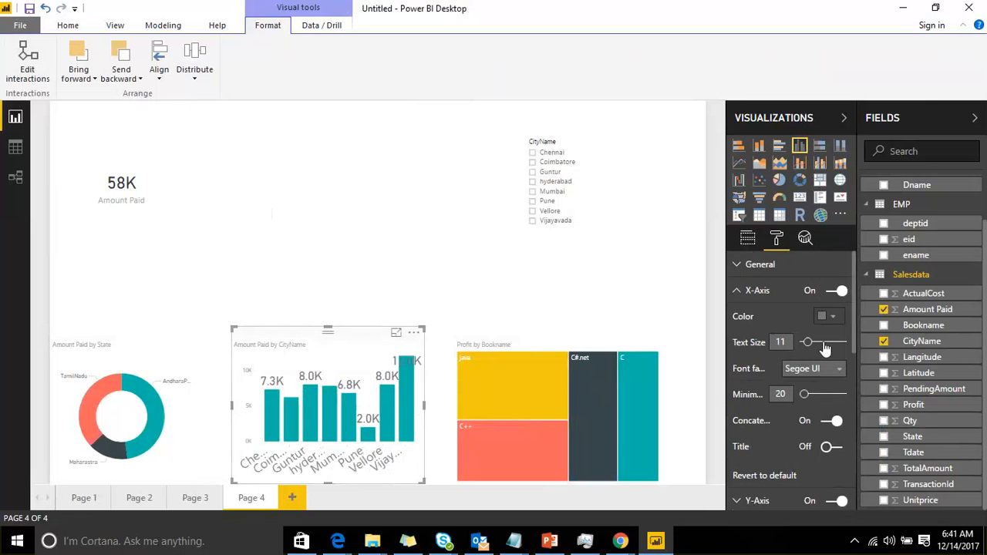
Select the donut chart and set its detail labels text size to 23
left_click(122, 401)
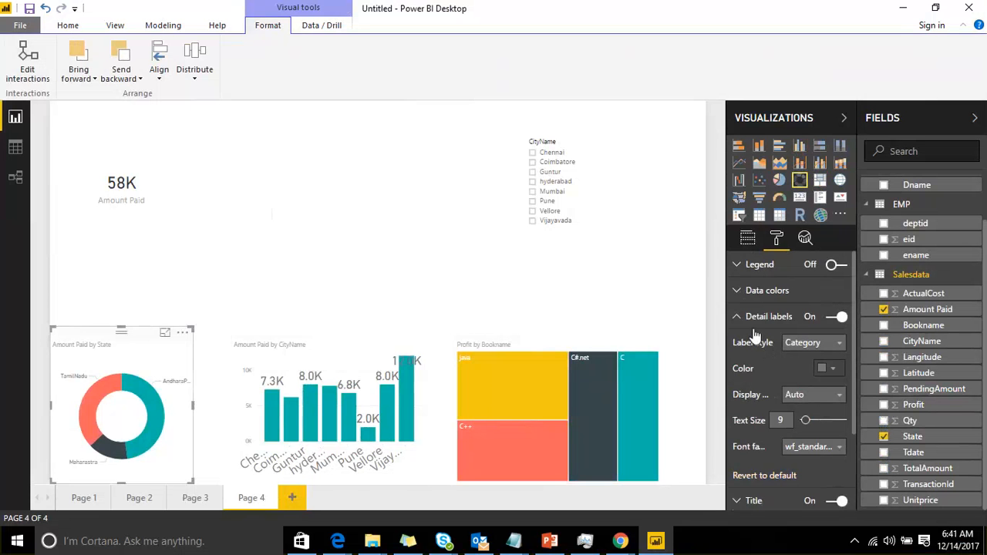
left_click(822, 420)
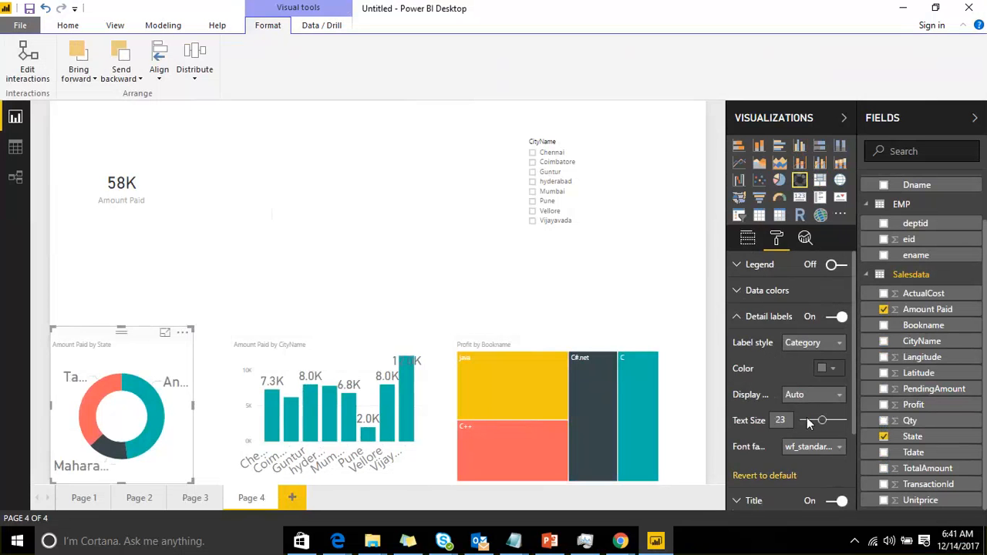
Move the donut chart up above the column chart and widen it
left_click_drag(143, 340, 158, 239)
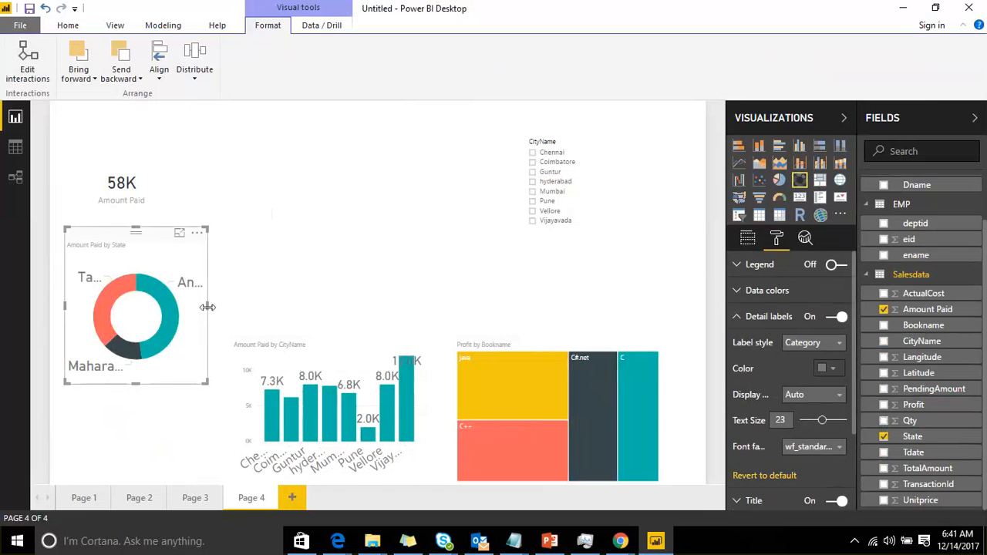
left_click_drag(207, 306, 370, 302)
left_click(283, 299)
left_click(216, 275)
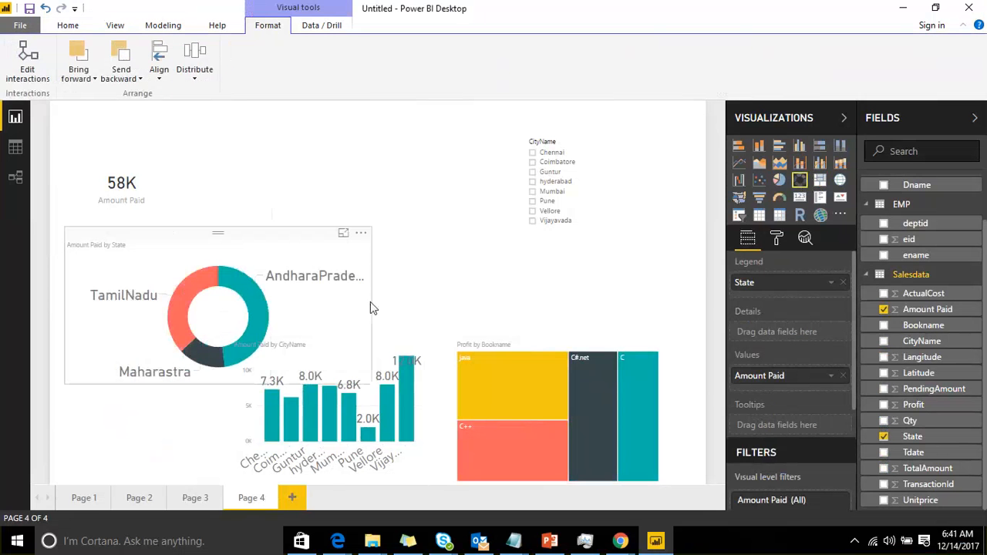
Move the card to the top middle of the page and the donut chart to the top left
left_click(373, 340)
left_click_drag(136, 165, 455, 168)
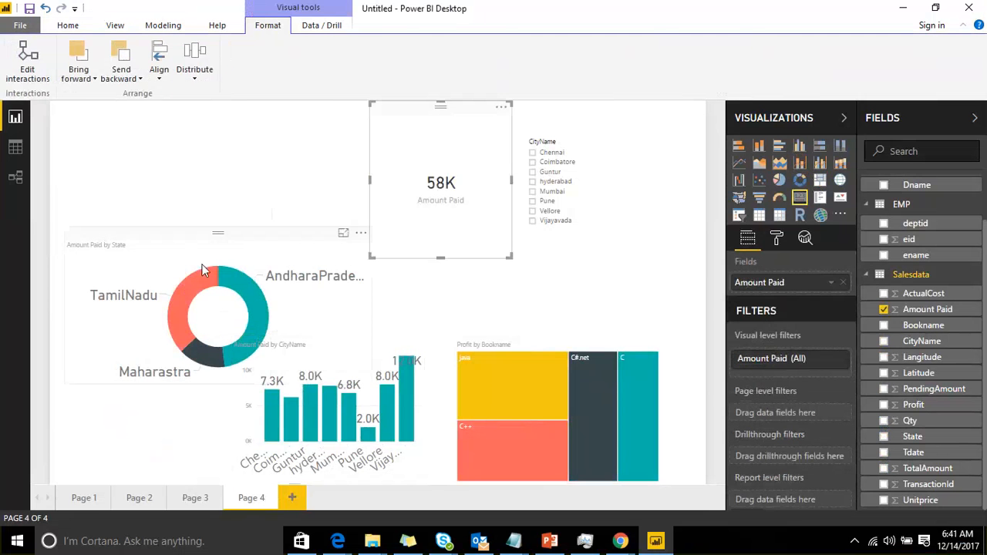
left_click_drag(202, 264, 191, 148)
Move the column chart to the lower left and enlarge it
left_click_drag(339, 370, 157, 344)
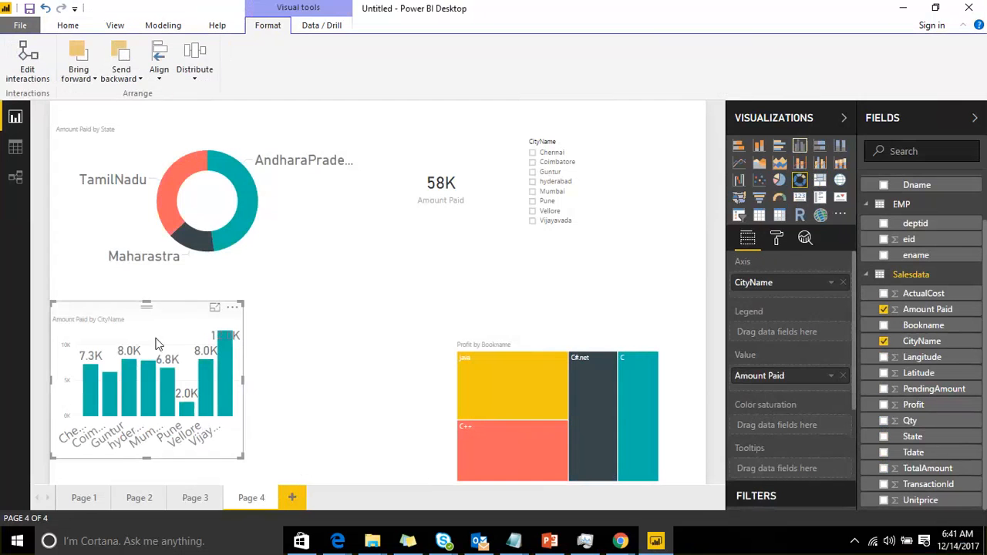
left_click(245, 464)
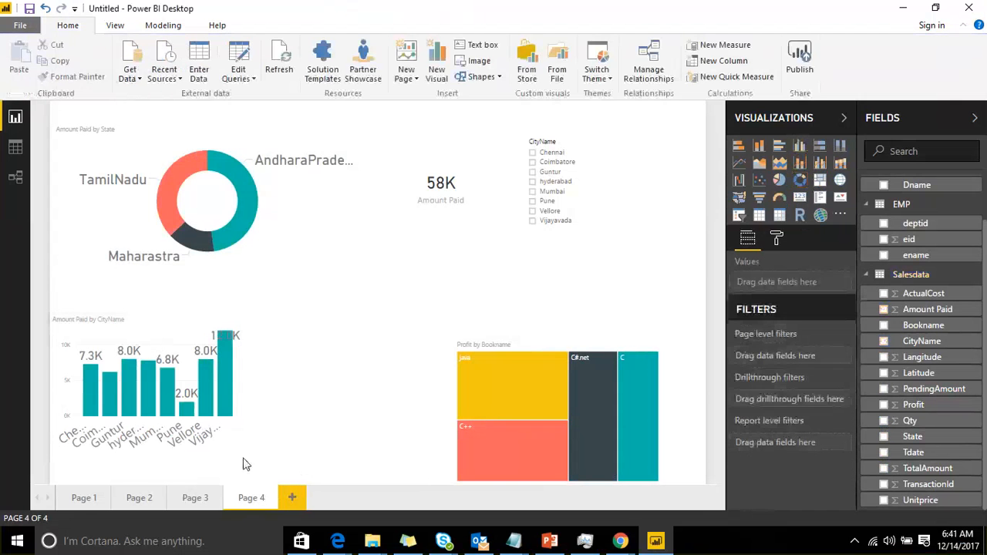
left_click(140, 321)
left_click_drag(243, 460, 436, 496)
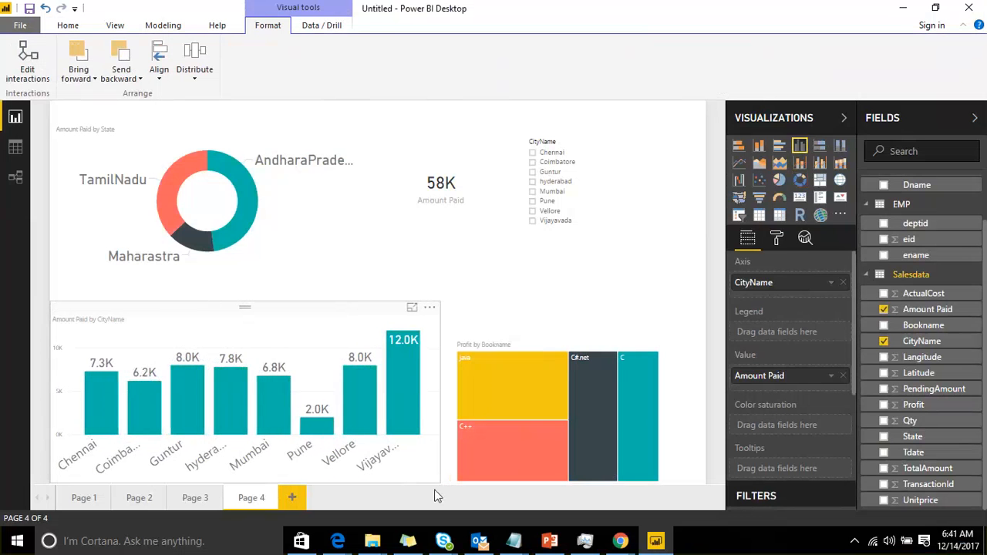
Reposition and enlarge the treemap in the lower right, then collapse the Fields and Visualizations panes
left_click_drag(520, 336, 523, 279)
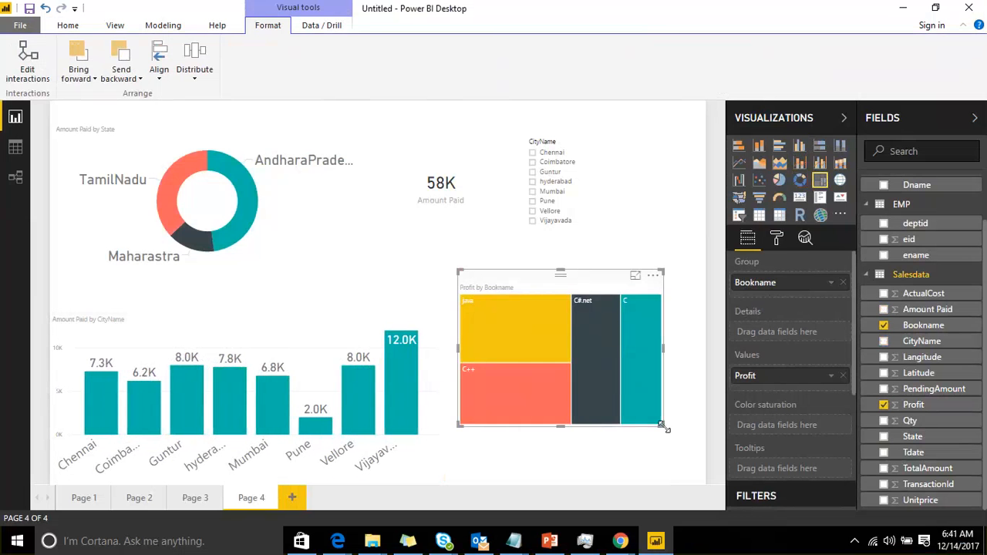
left_click_drag(661, 424, 692, 443)
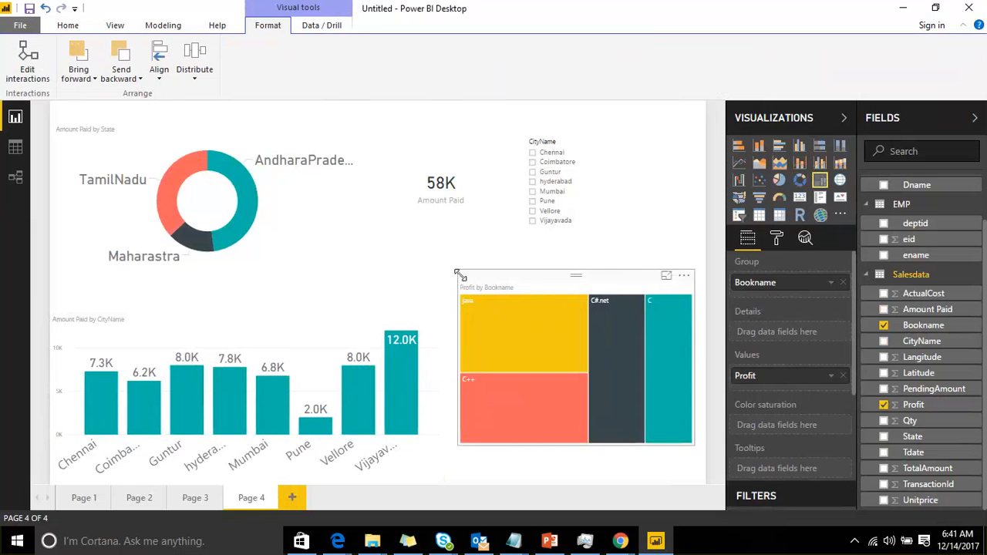
left_click_drag(527, 287, 538, 328)
left_click(974, 117)
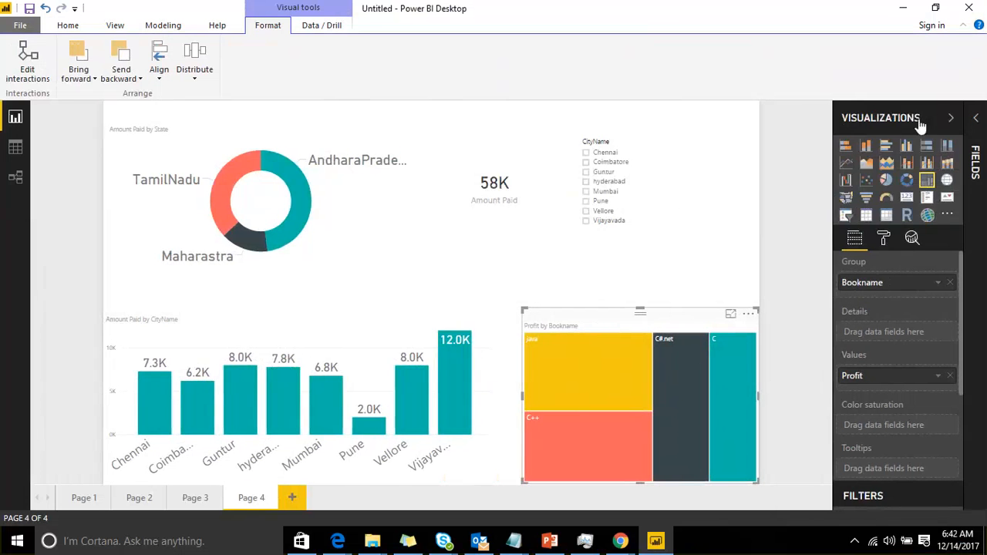
left_click(950, 117)
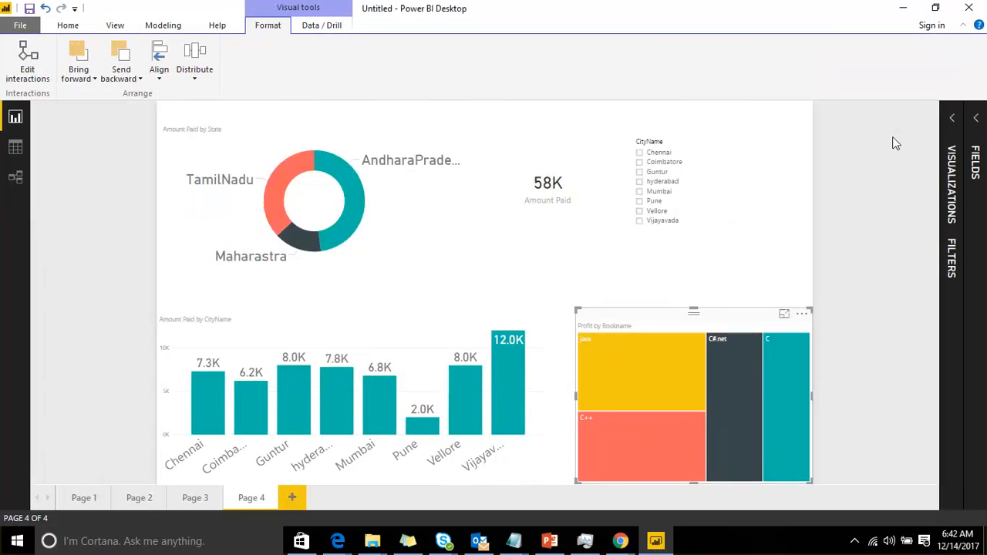
Select cities one at a time in the CityName slicer to see how the other visuals are cross-filtered
left_click(639, 182)
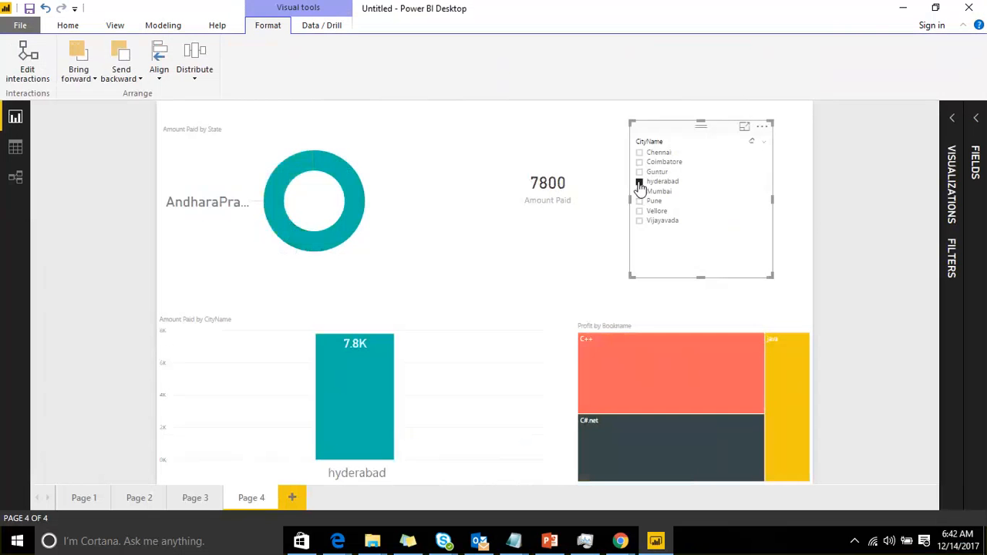
left_click(639, 184)
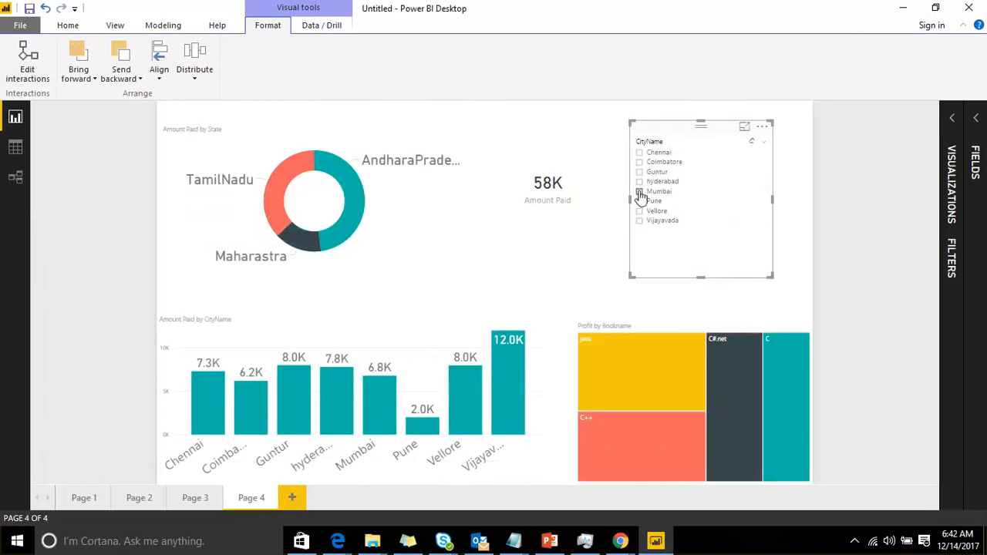
left_click(639, 191)
left_click(639, 201)
left_click(639, 210)
left_click(639, 220)
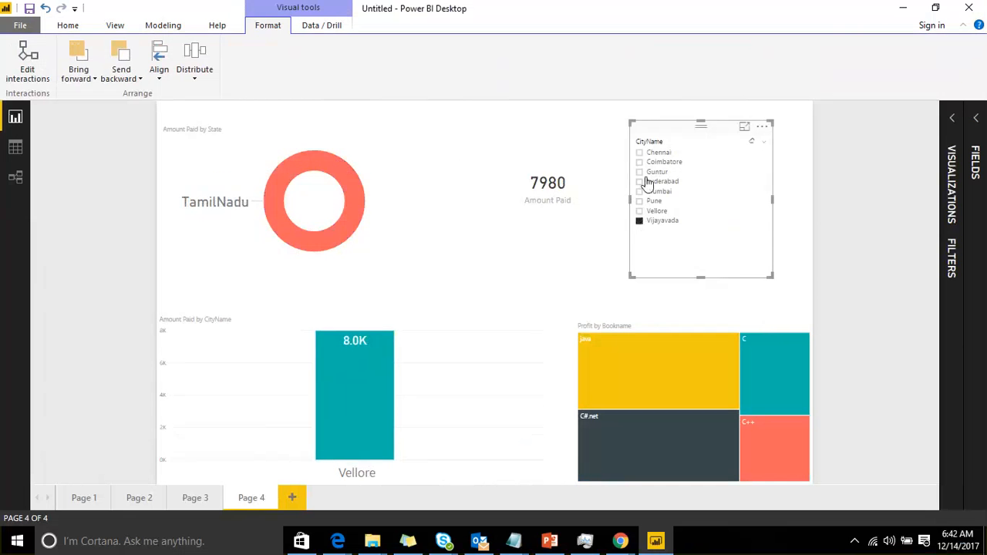
left_click(644, 171)
left_click(644, 162)
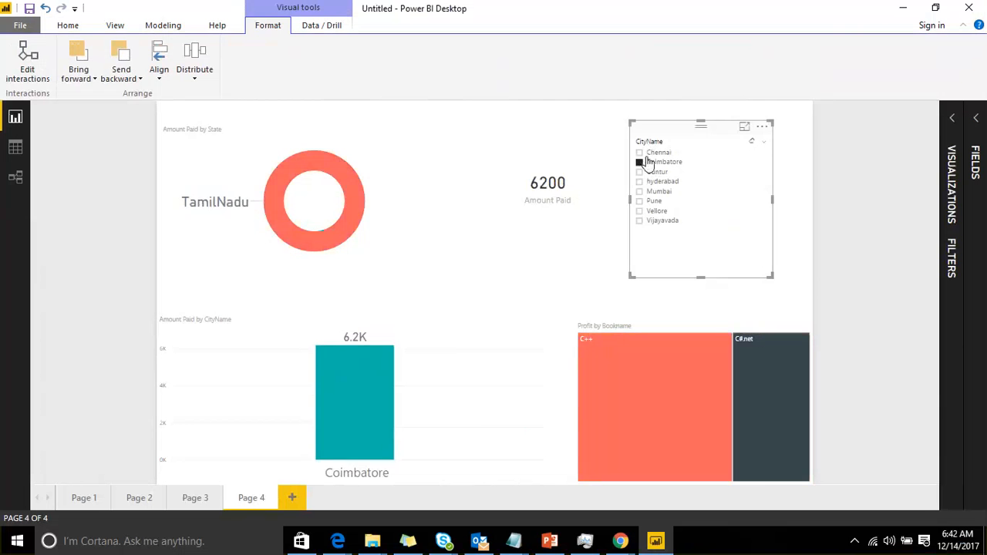
left_click(646, 163)
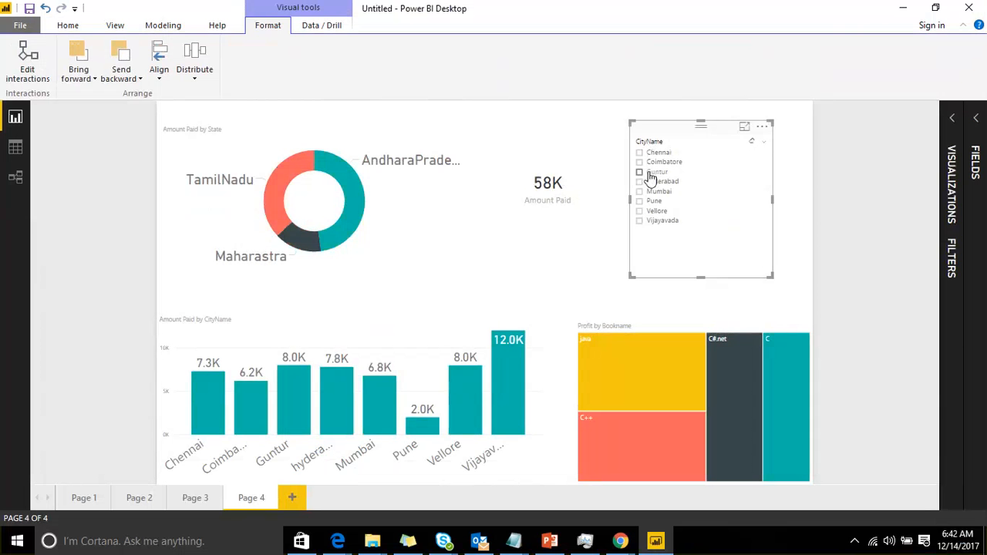
left_click(648, 171)
left_click(647, 182)
left_click(648, 191)
left_click(648, 200)
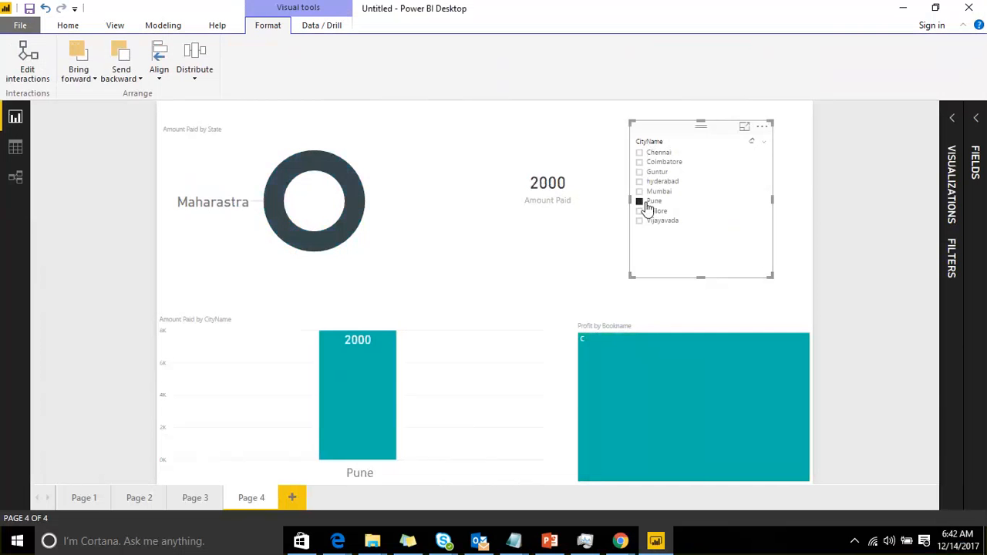
left_click(647, 210)
left_click(652, 220)
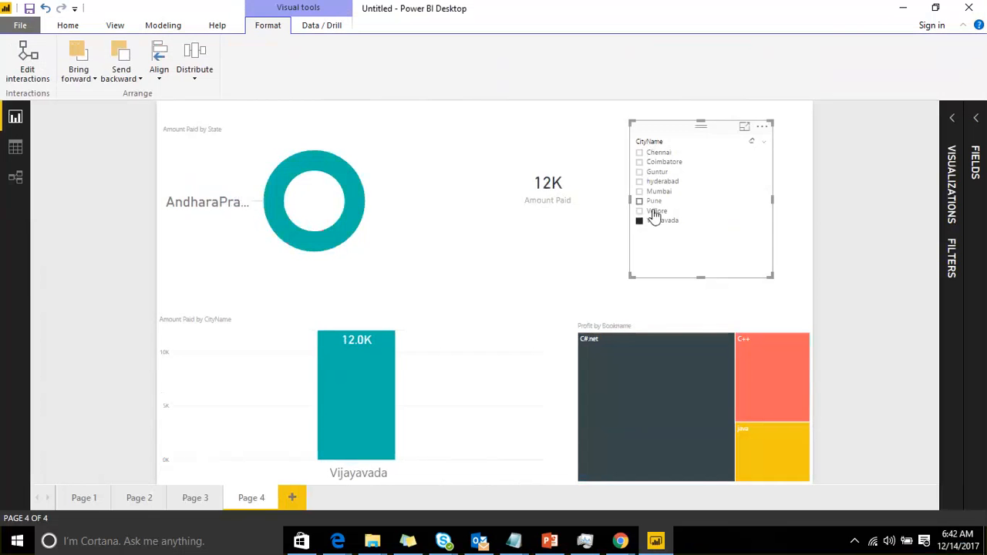
left_click(655, 223)
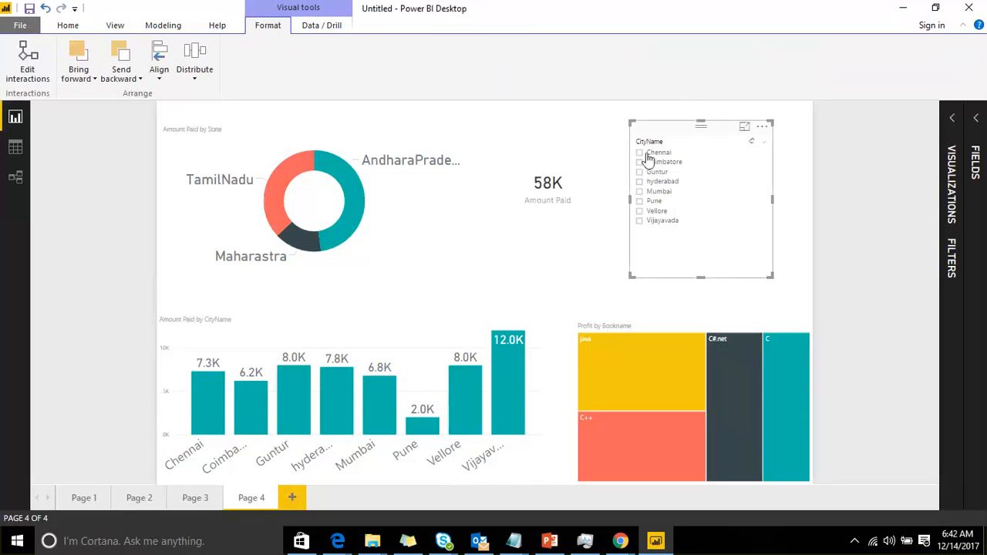
left_click(653, 182)
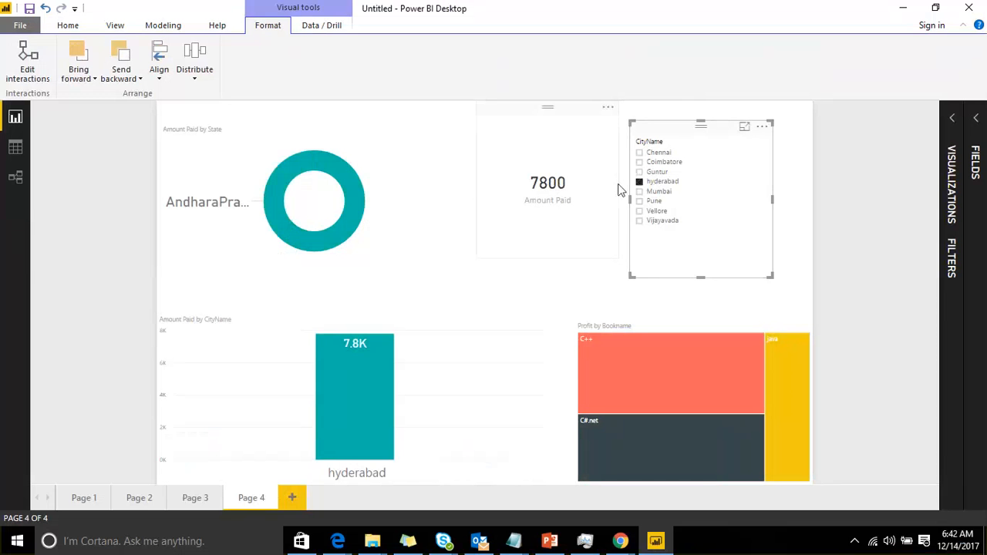
left_click(652, 202)
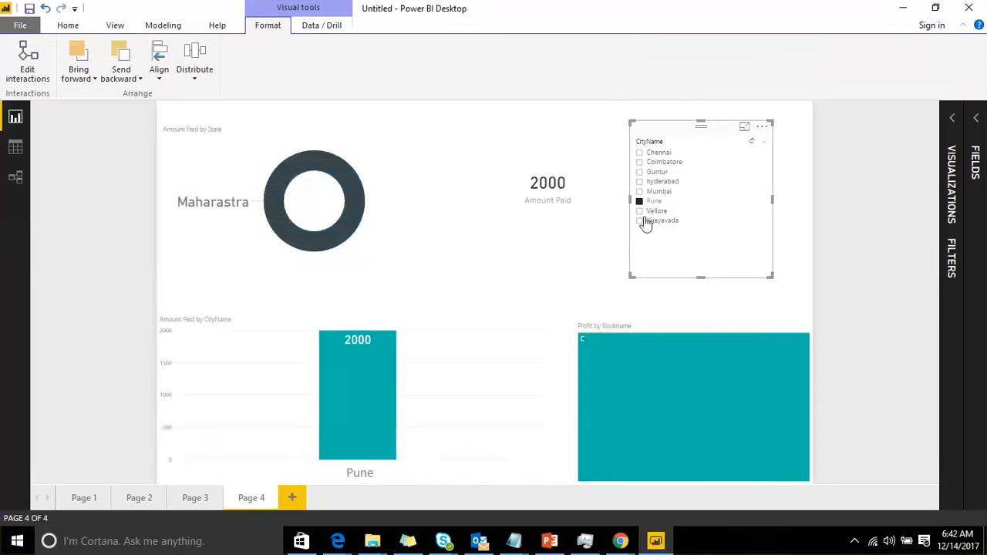
left_click(652, 202)
Select and deselect a treemap segment and a column chart bar to see cross-highlighting on the other visuals
left_click(636, 361)
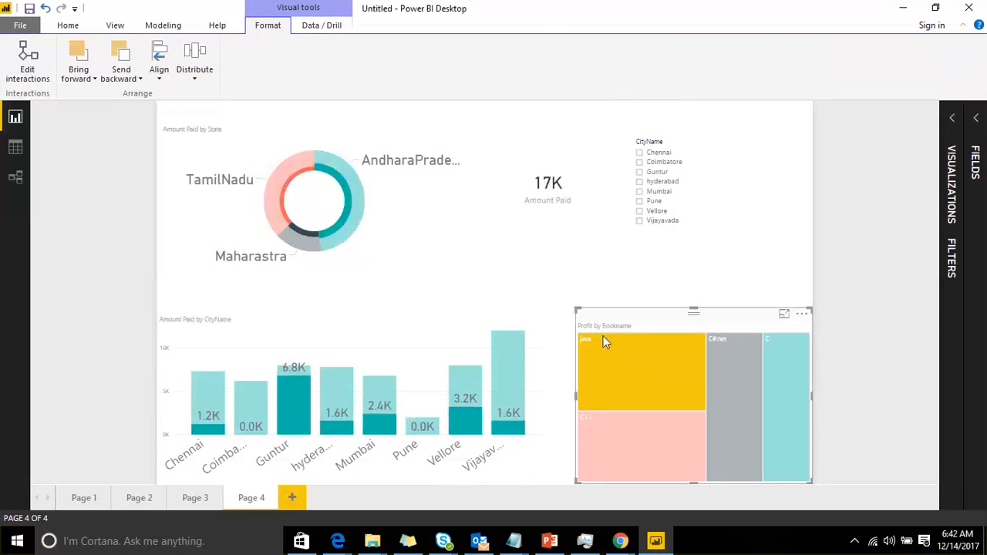
left_click(610, 358)
left_click(451, 404)
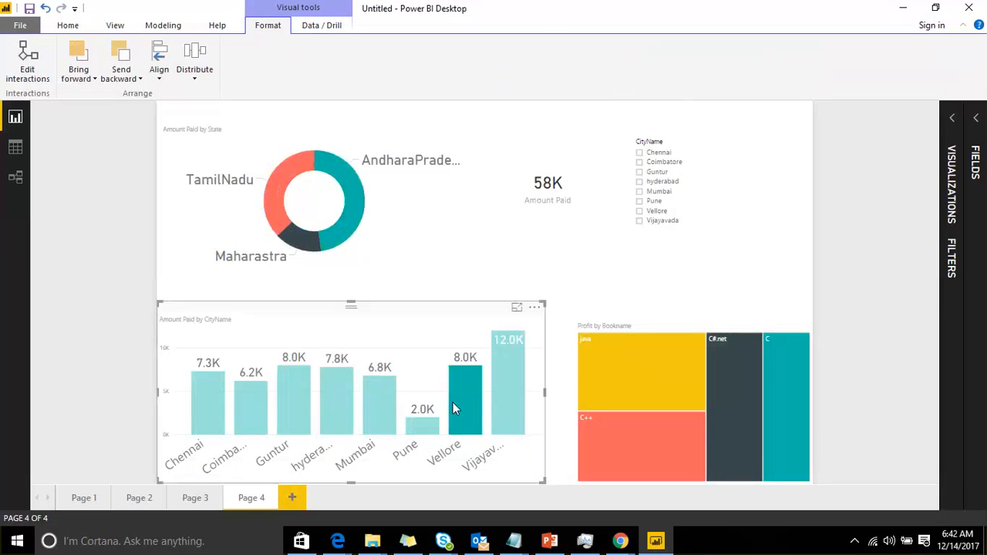
left_click(463, 373)
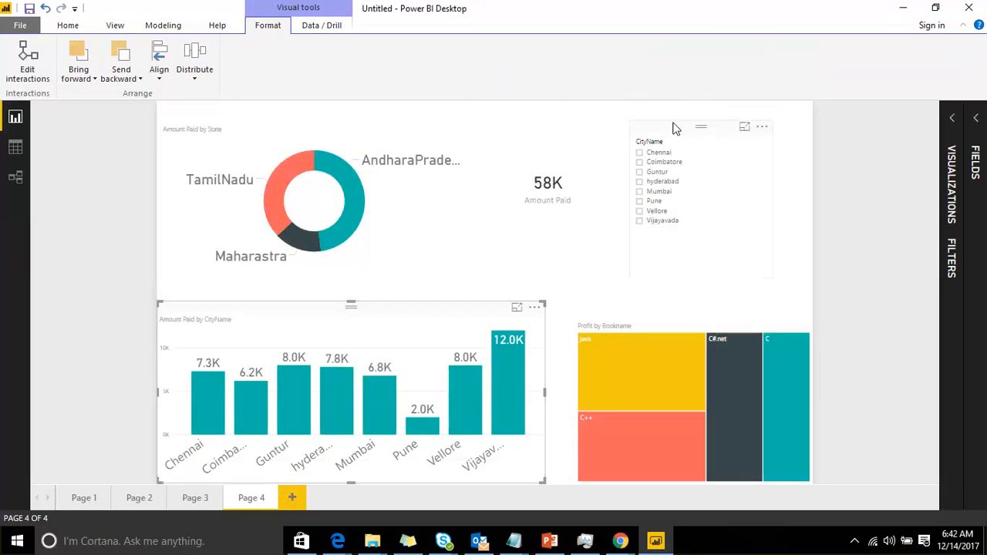
Move the slicer to the upper right corner and select several cities in it to test filtering
left_click_drag(674, 128, 720, 113)
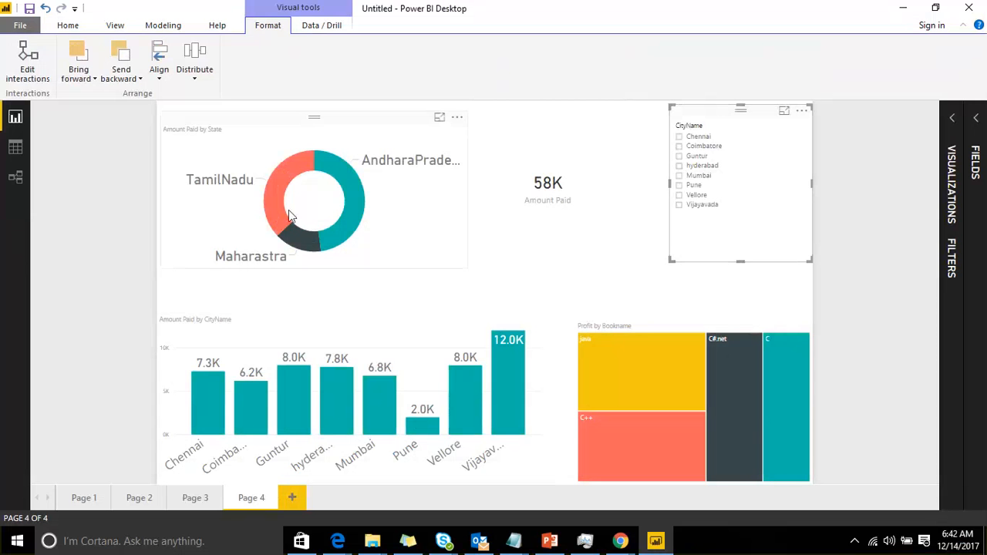
left_click(694, 157)
left_click(692, 165)
left_click(686, 185)
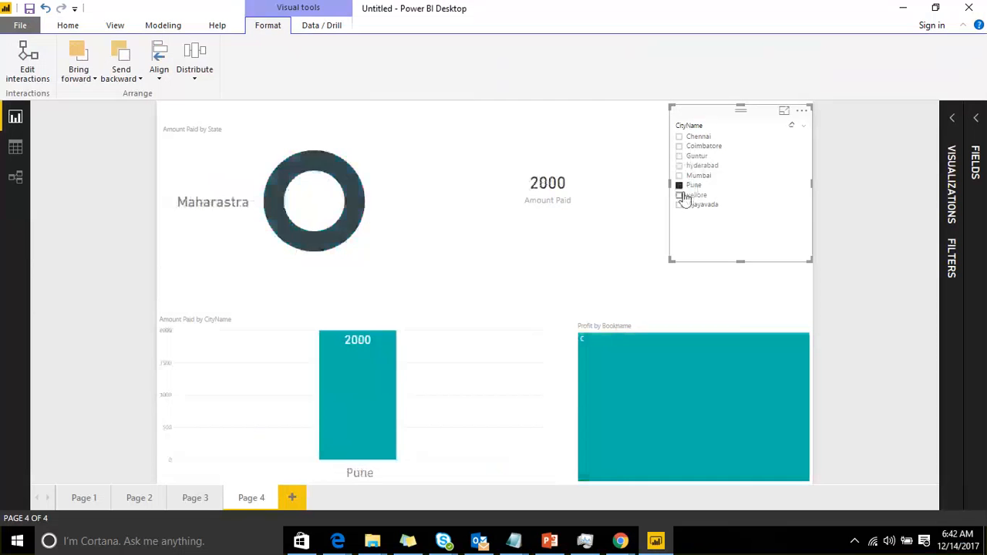
left_click(684, 197)
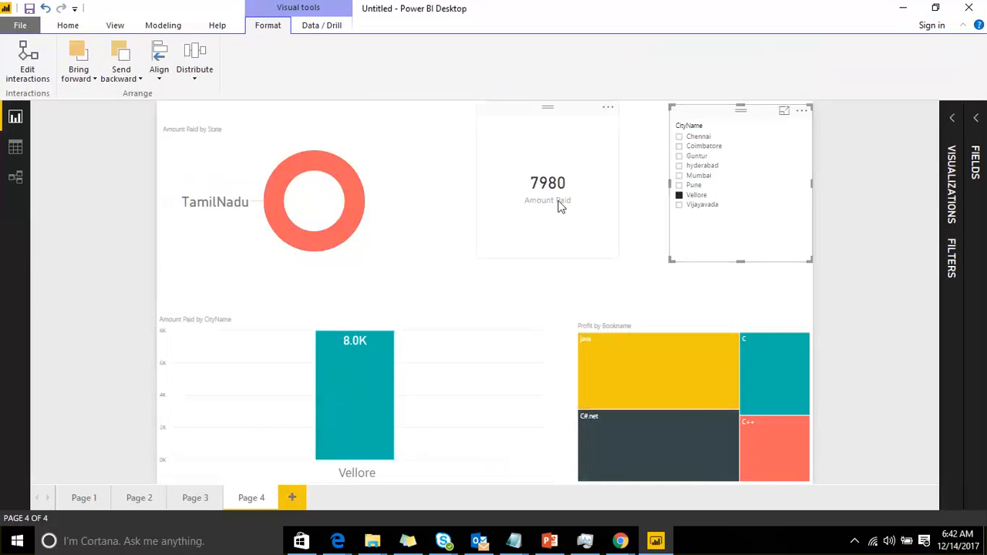
left_click(682, 198)
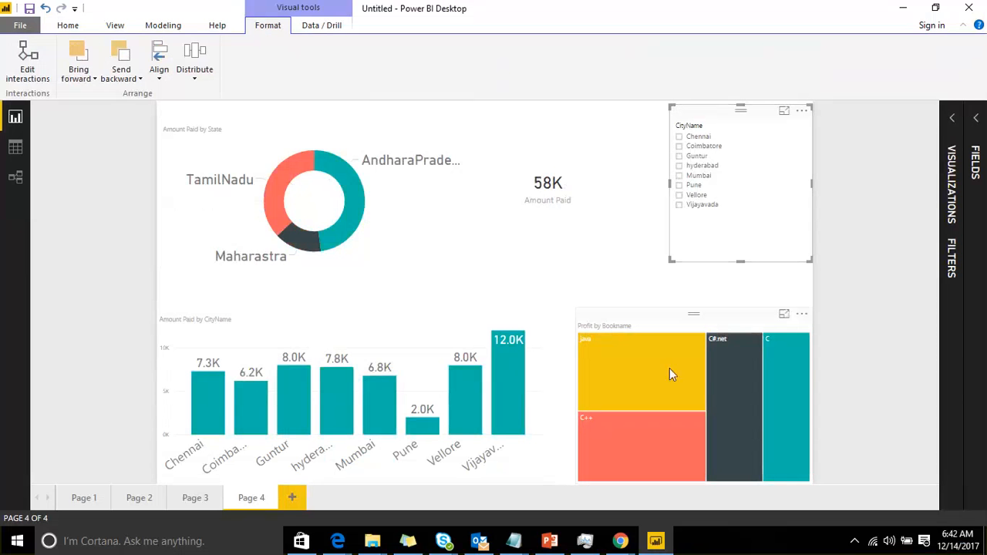
Shrink the card visual by resizing it from its lower corner
mouse_move(670, 374)
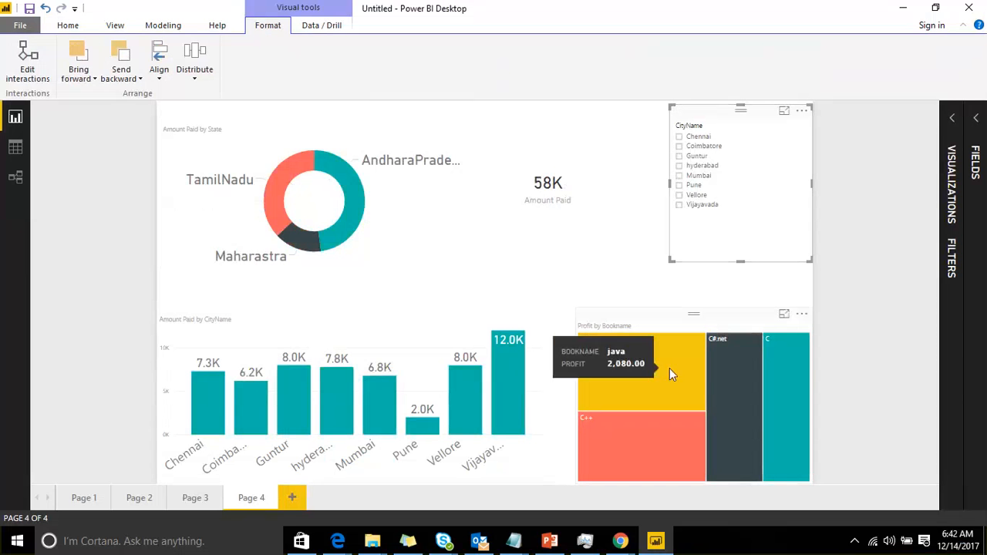
left_click(616, 247)
left_click_drag(619, 248, 602, 209)
left_click(586, 249)
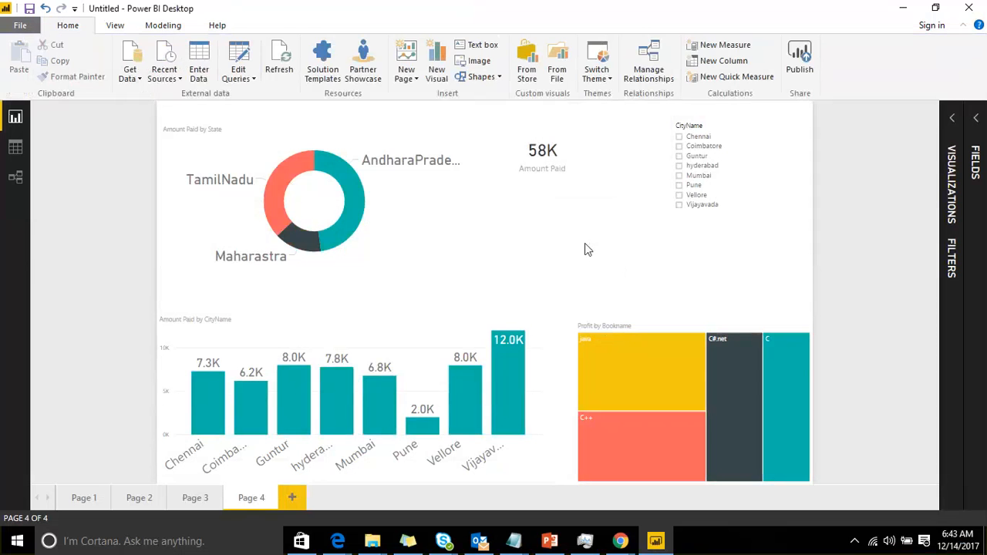
Edit interactions so the Amount Paid card ignores selections made in the CityName slicer
left_click(690, 125)
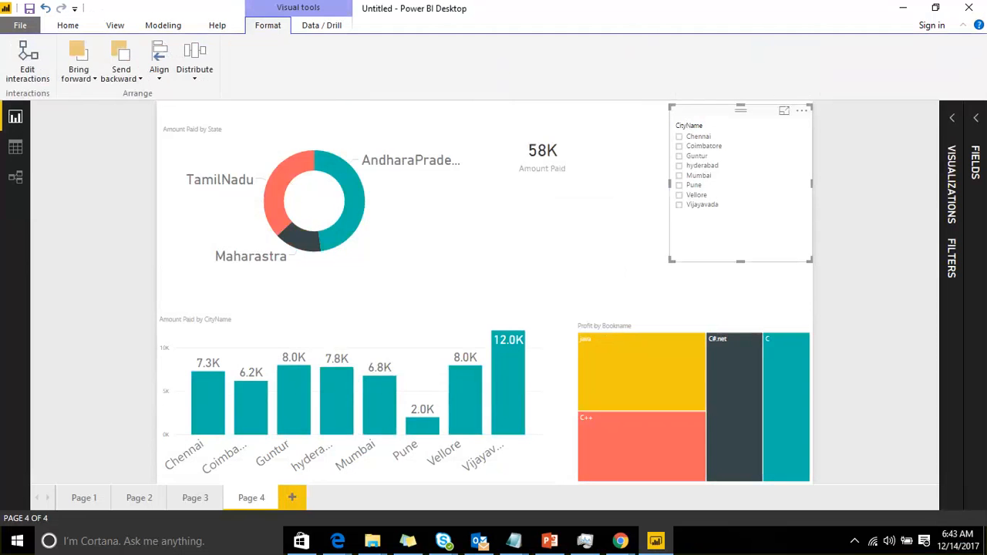
left_click(38, 77)
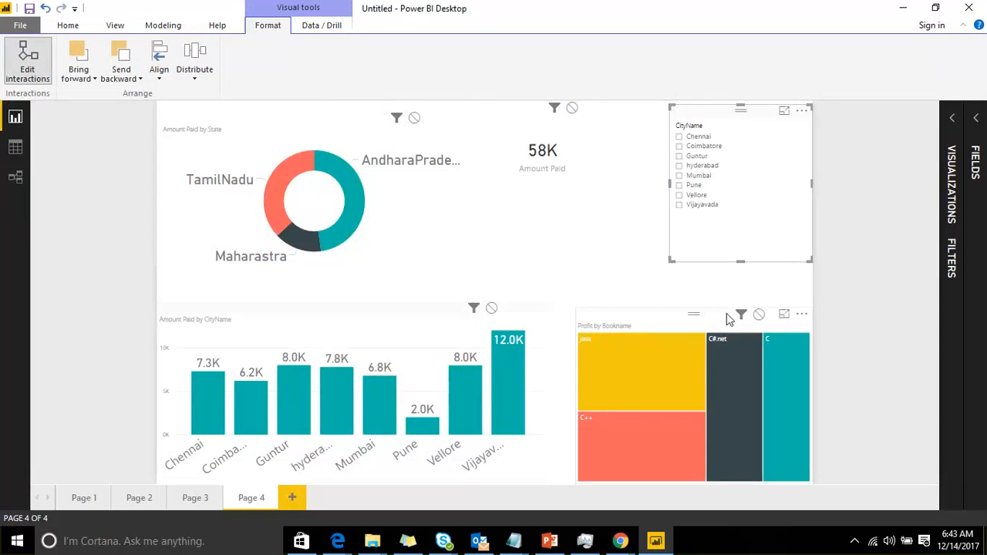
left_click(572, 109)
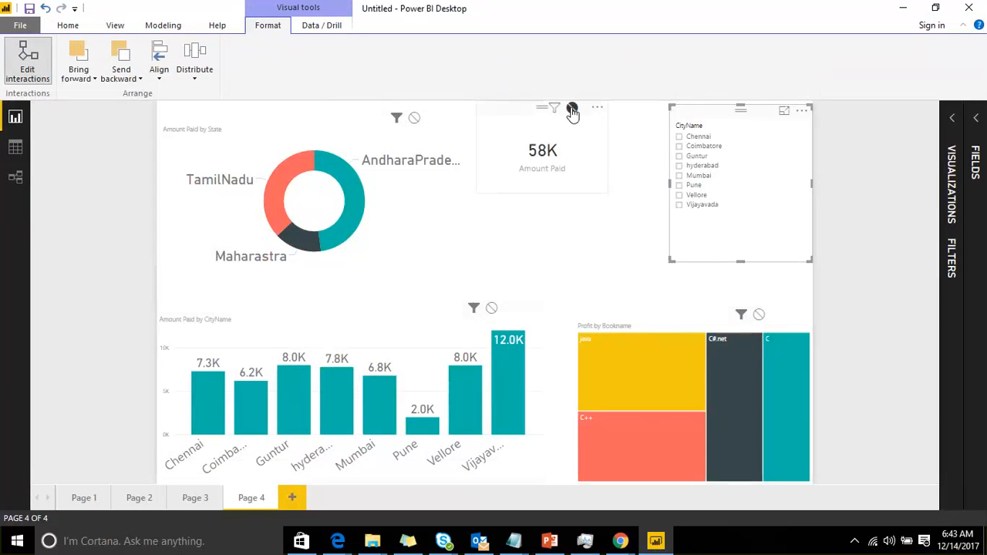
left_click(26, 73)
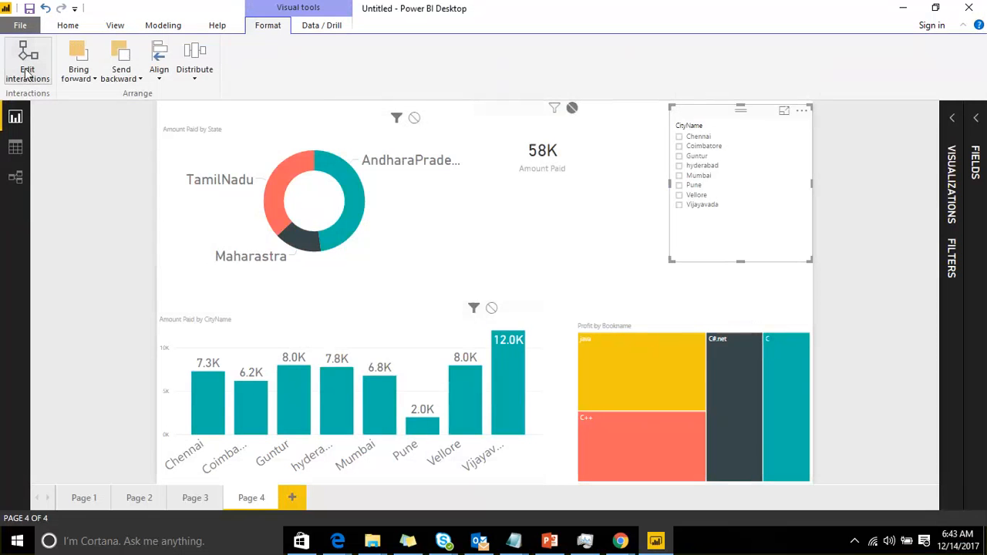
Select and deselect cities in the CityName slicer to check how the card and other visuals respond
left_click(682, 165)
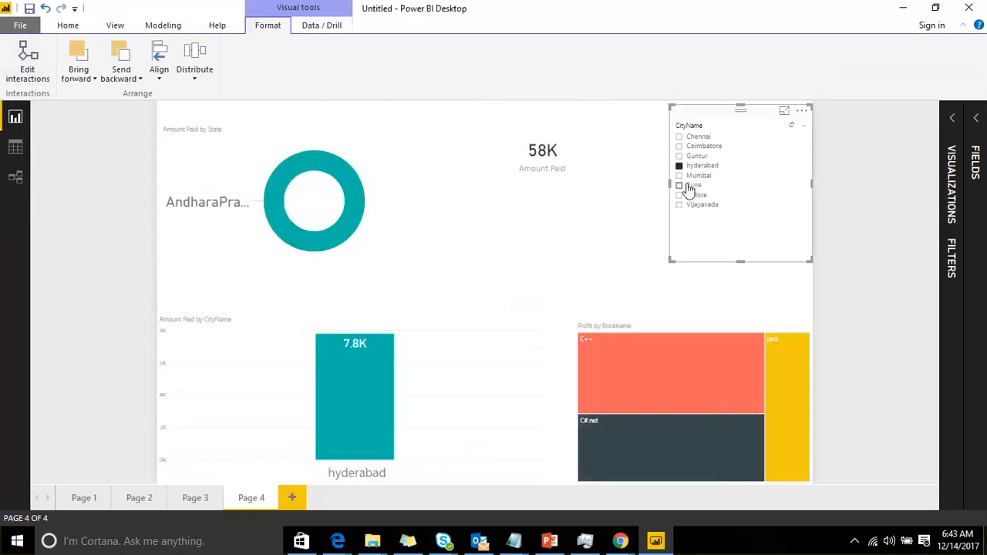
left_click(683, 185)
left_click(684, 195)
left_click(686, 205)
left_click(689, 156)
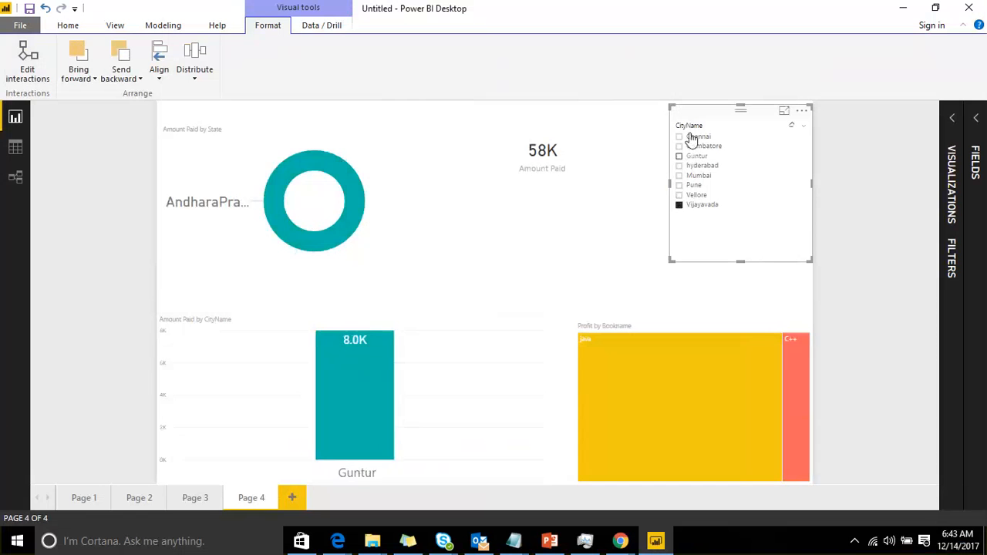
left_click(688, 136)
left_click(692, 146)
left_click(695, 157)
left_click(694, 167)
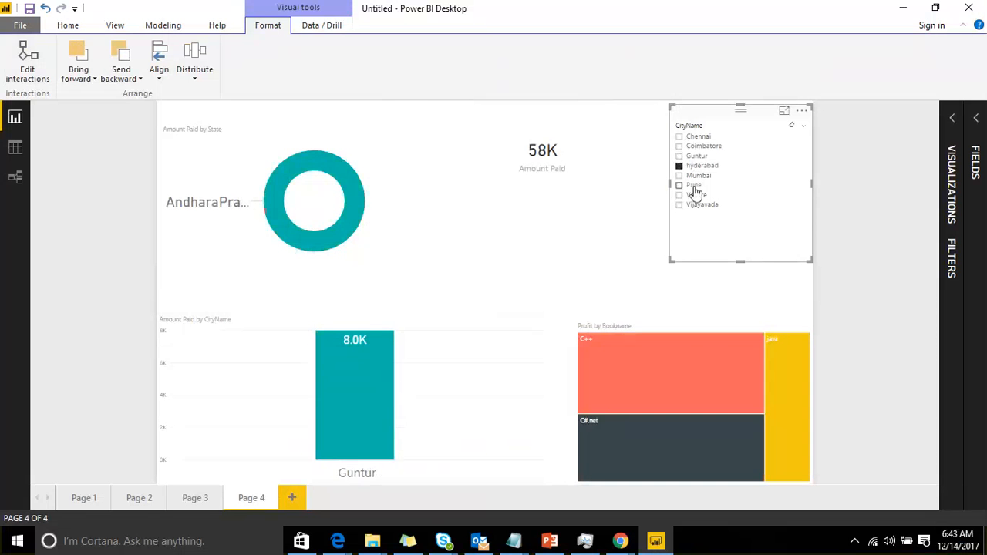
left_click(697, 186)
double_click(698, 205)
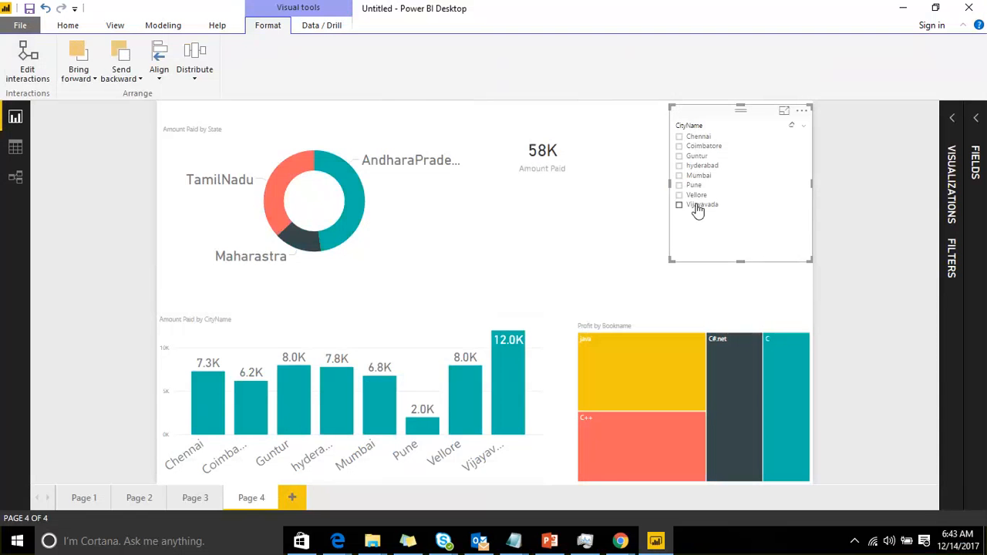
left_click(717, 178)
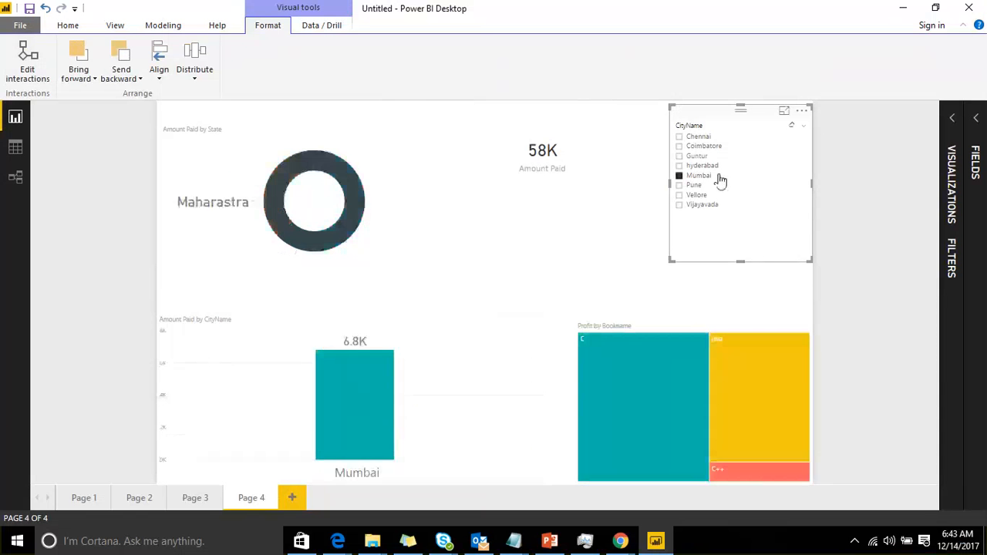
left_click(704, 180)
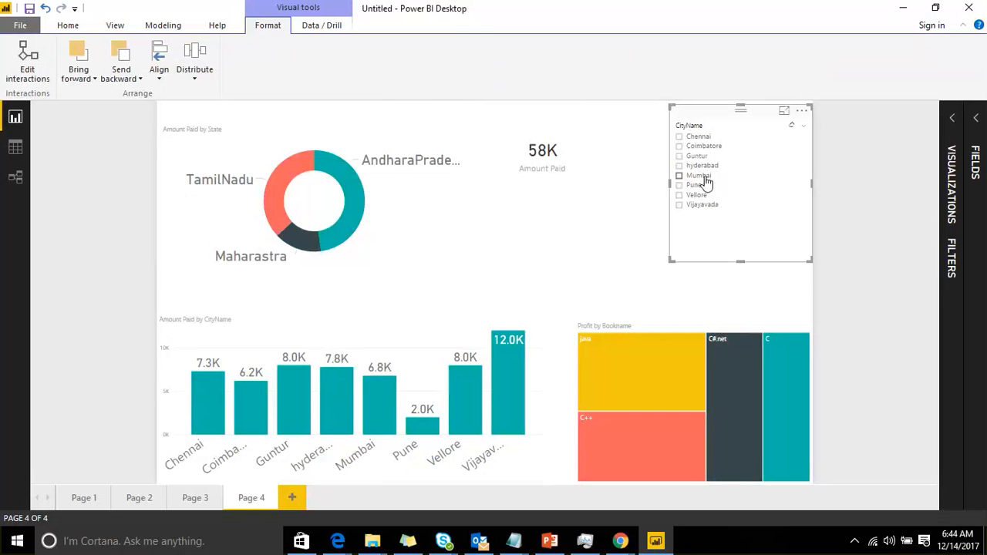
Edit interactions so the Amount Paid by State donut chart ignores the CityName slicer
left_click(28, 70)
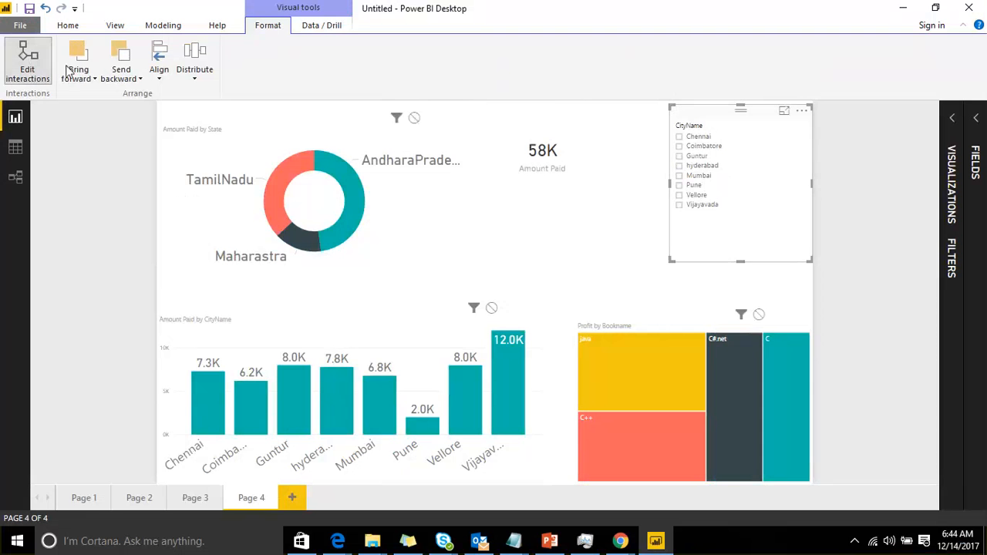
left_click(415, 121)
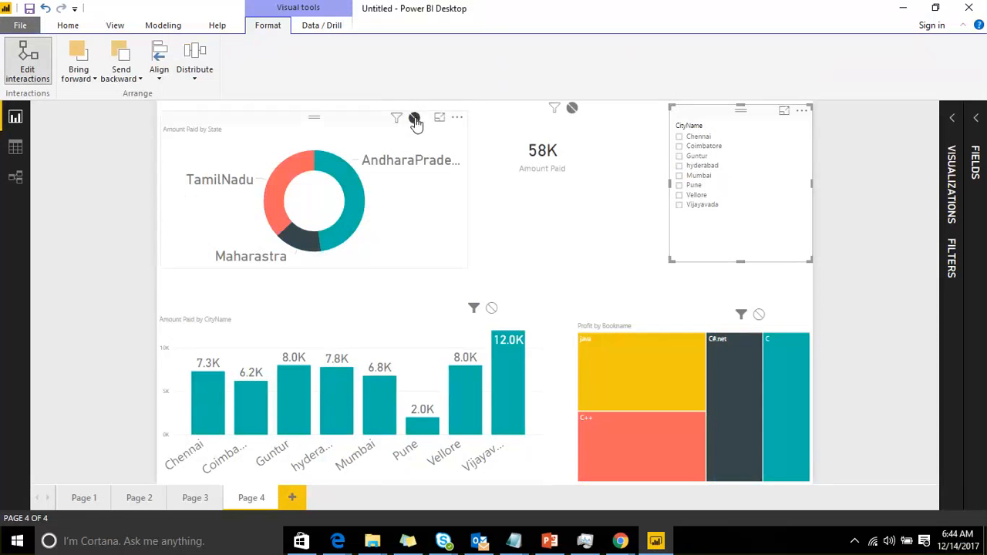
Select several cities in the slicer one at a time to test the donut chart and card
left_click(696, 175)
left_click(696, 146)
left_click(696, 165)
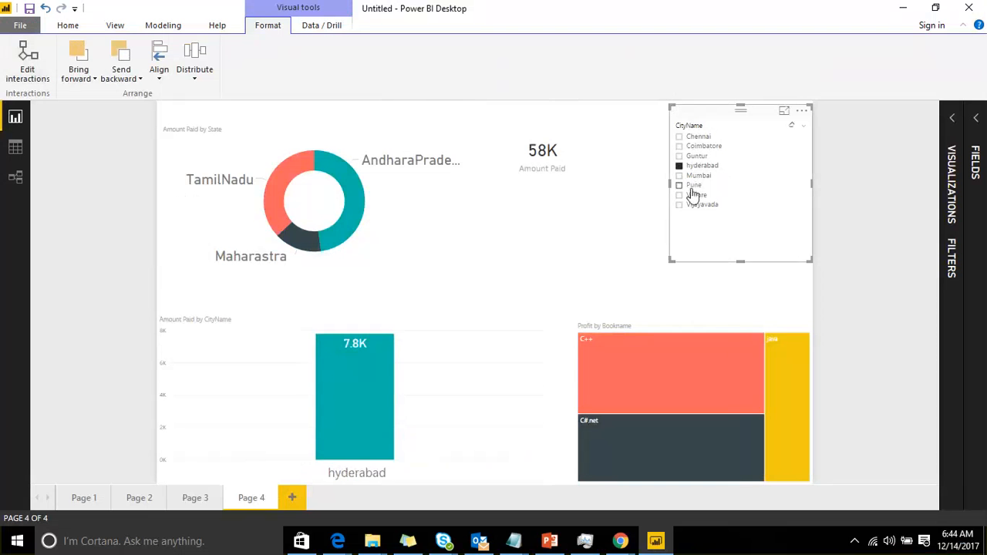
left_click(695, 203)
left_click(696, 185)
left_click(695, 146)
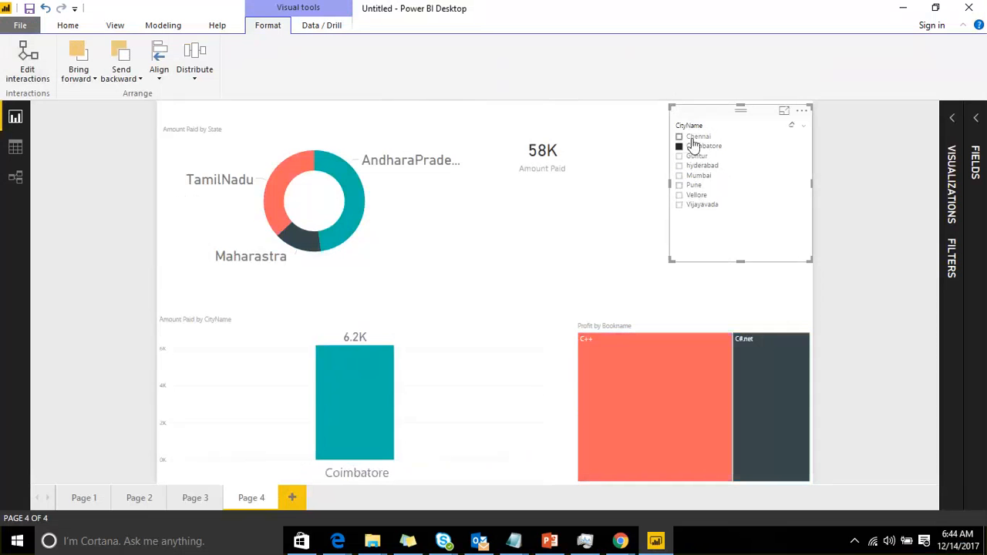
left_click(693, 136)
left_click(693, 136)
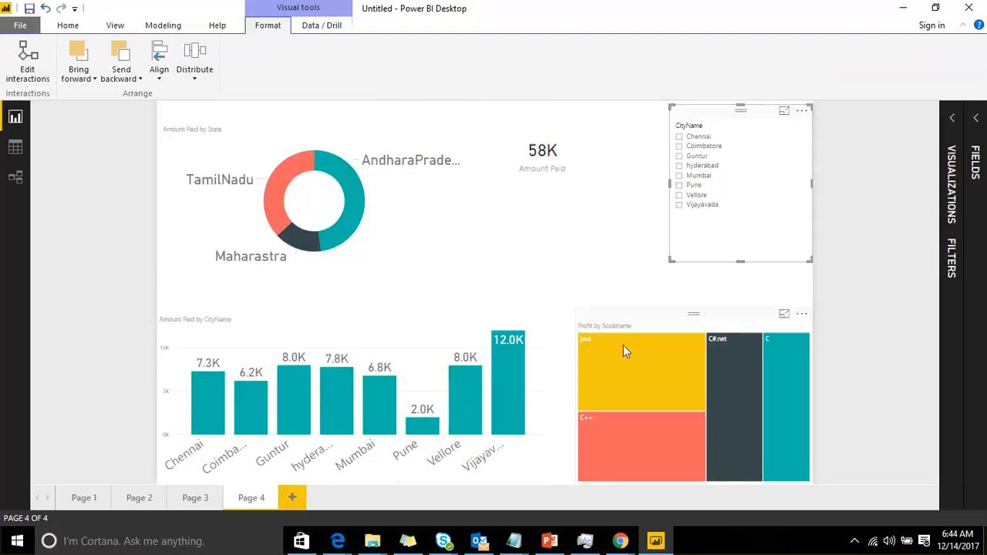
Select and deselect a treemap segment and the Vellore column to compare cross-highlighting on the other visuals
left_click(628, 374)
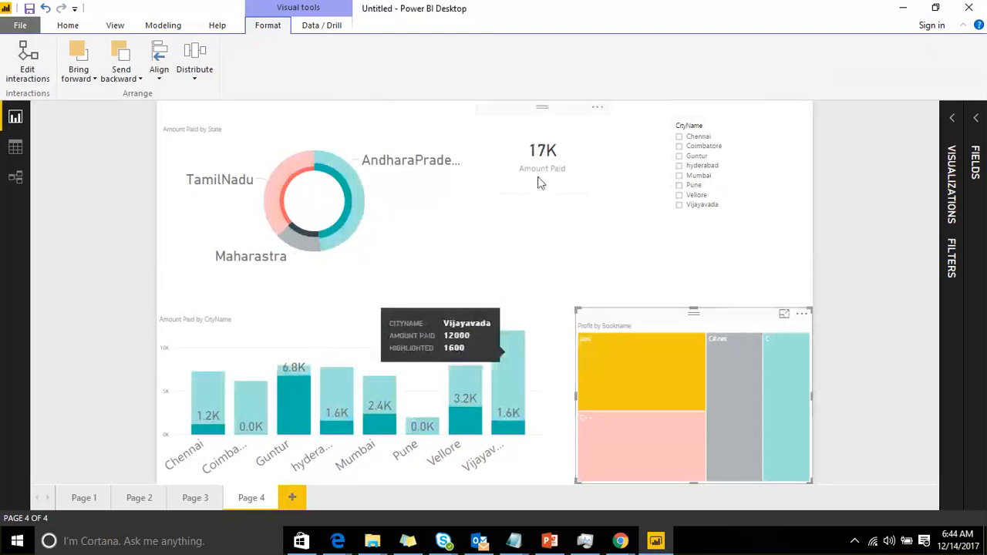
left_click(617, 370)
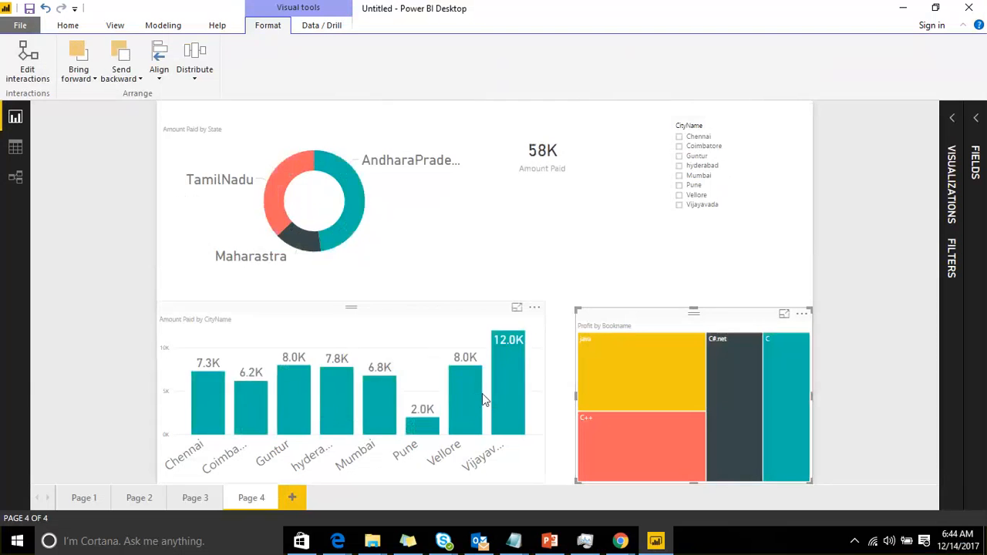
left_click(482, 394)
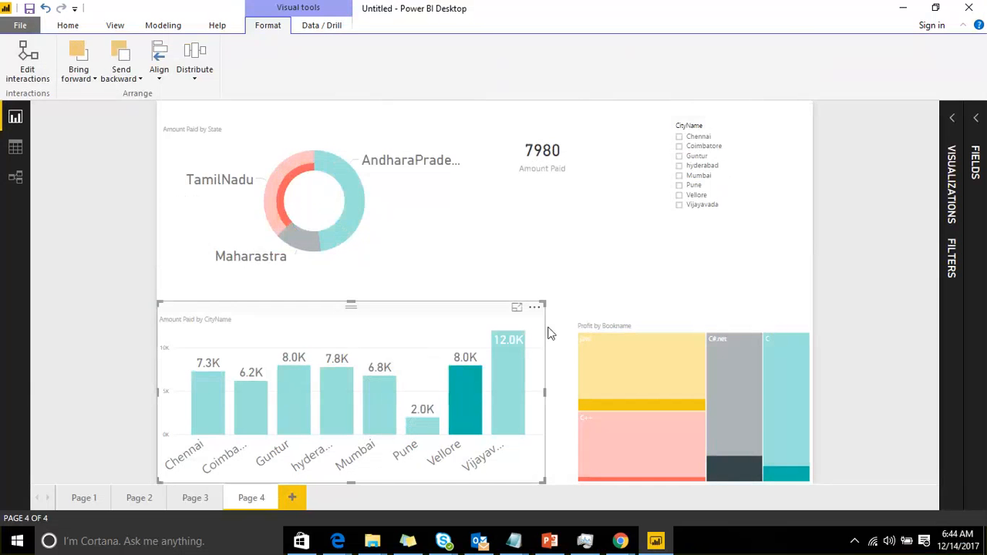
left_click(473, 387)
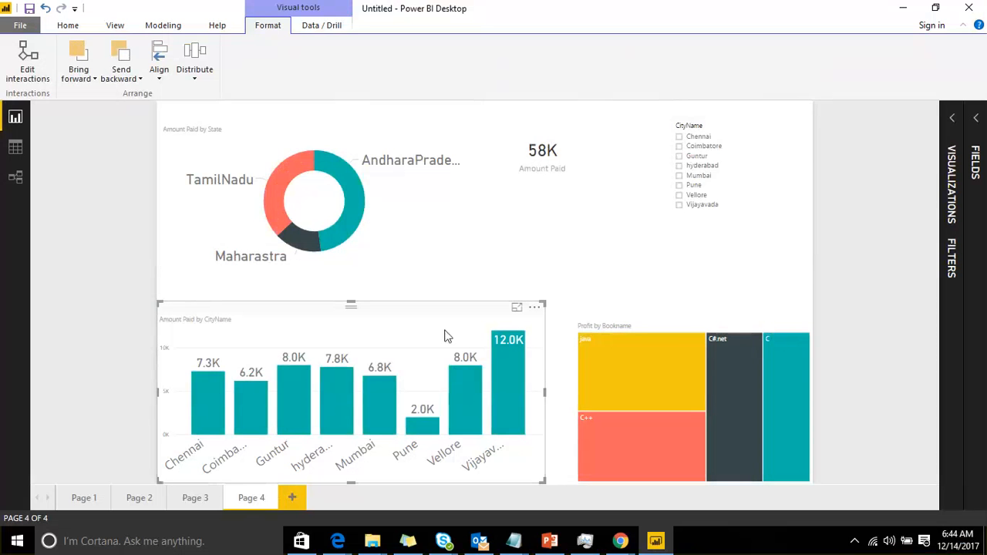
With the column chart selected, edit interactions so the Amount Paid card ignores column chart selections
left_click(461, 391)
left_click(462, 390)
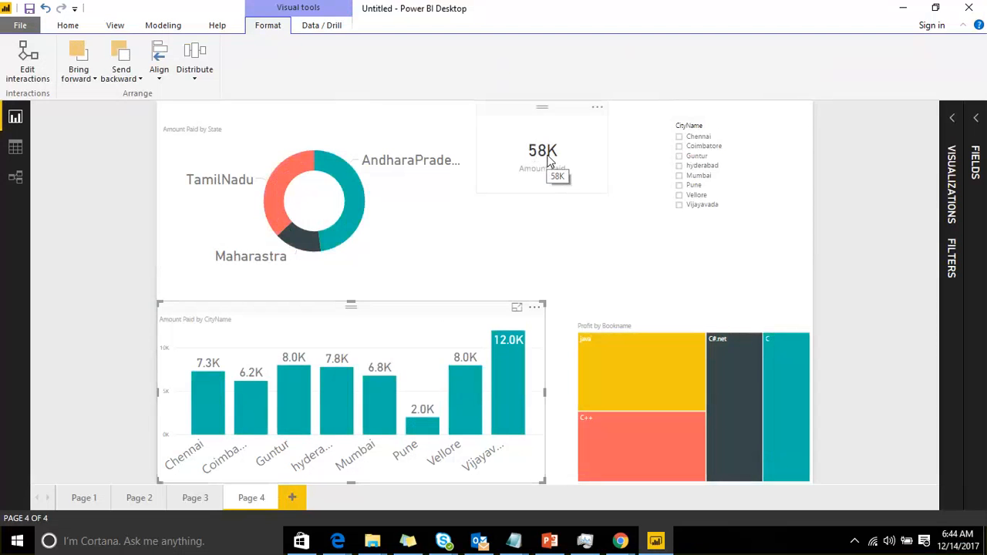
left_click(32, 74)
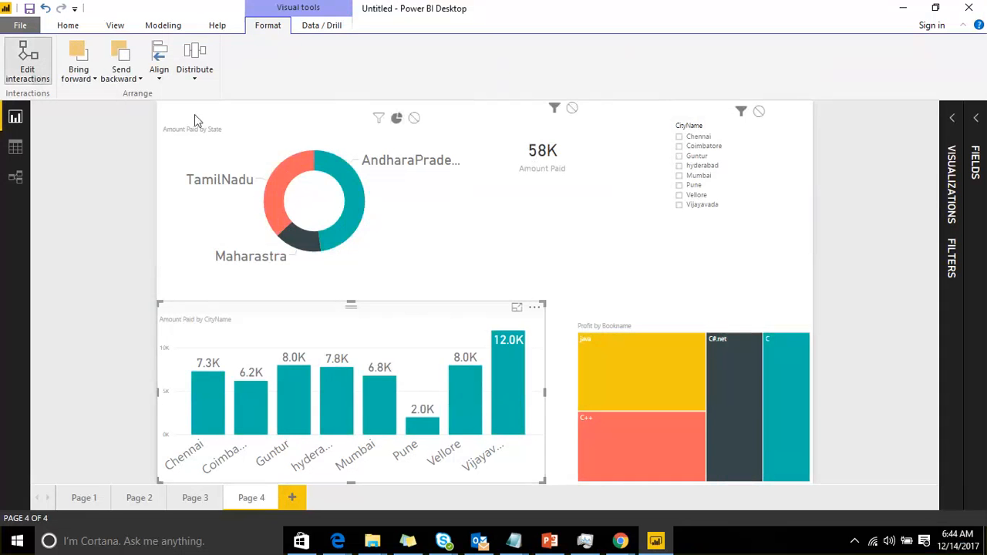
left_click(571, 107)
left_click(23, 67)
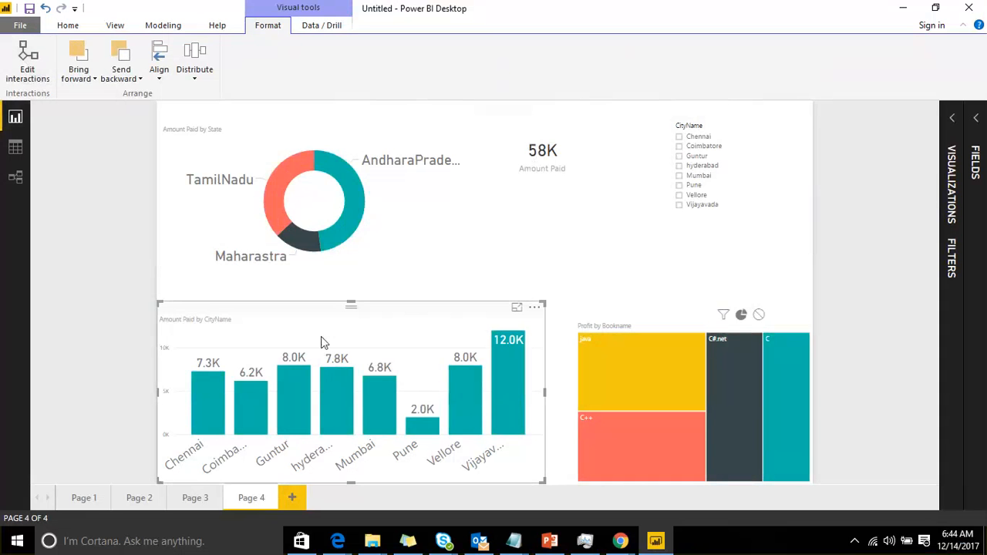
Select city columns one at a time in the column chart to test the card and other visuals
left_click(328, 375)
left_click(274, 398)
left_click(250, 398)
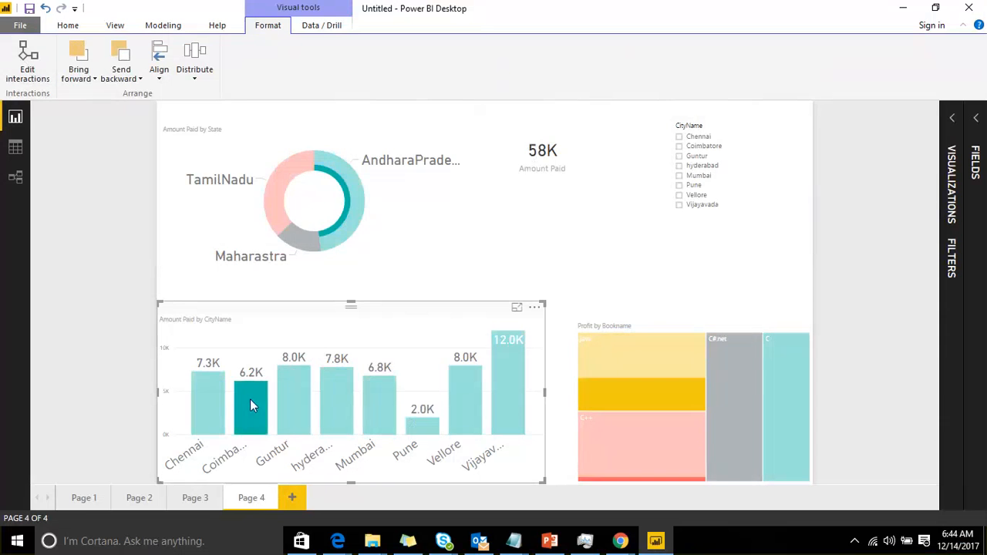
left_click(203, 403)
left_click(293, 397)
left_click(343, 408)
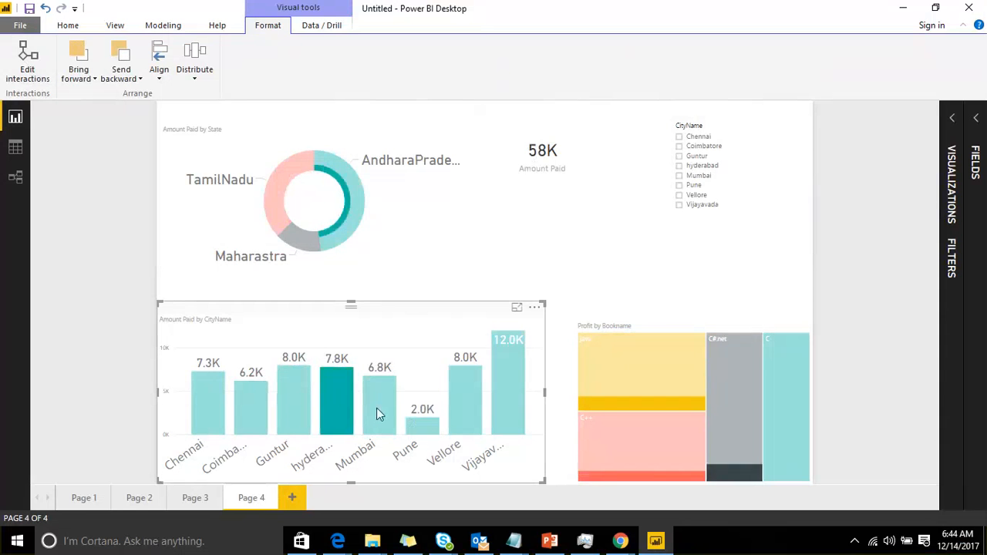
left_click(377, 408)
left_click(453, 411)
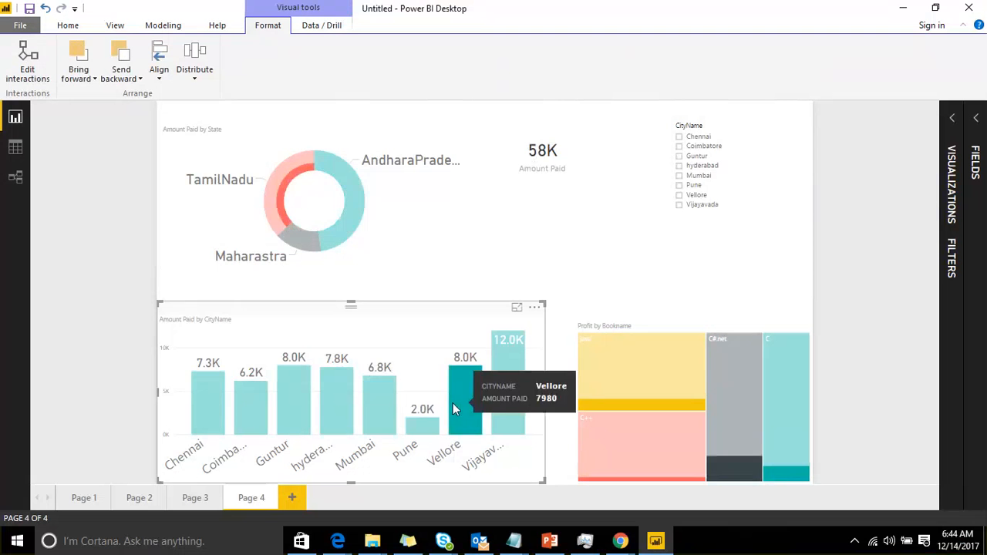
Edit interactions so the Amount Paid card filters again from column chart selections
left_click(27, 68)
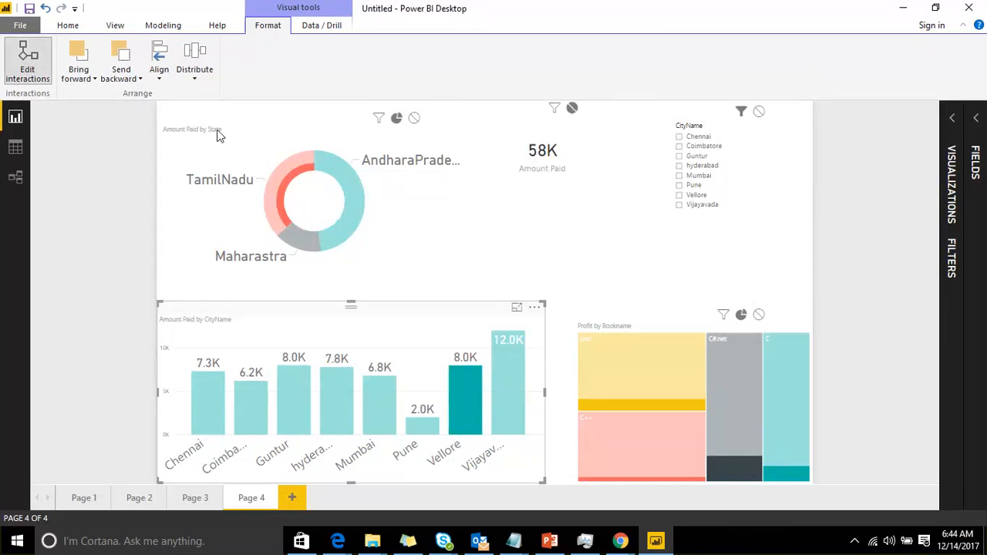
left_click(553, 108)
left_click(11, 66)
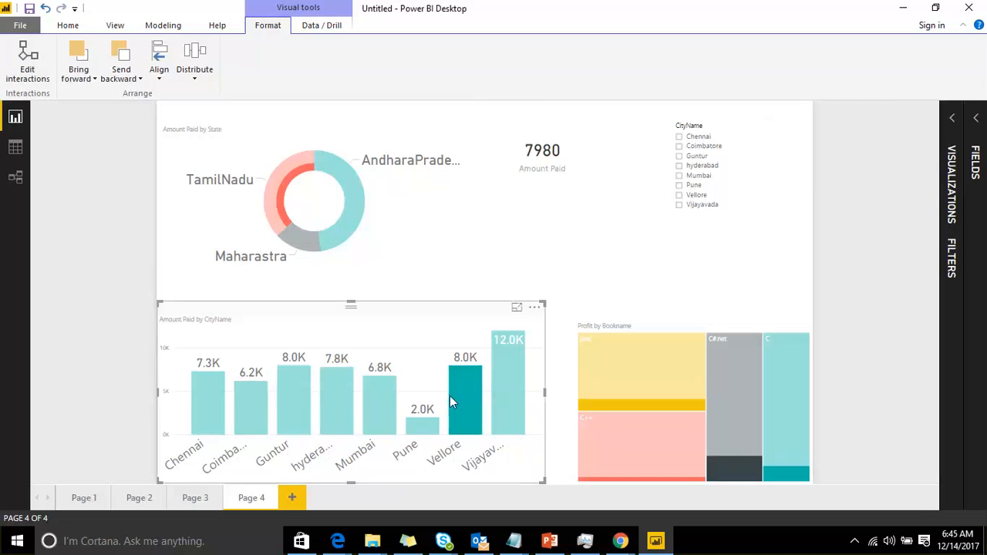
Deselect the Vellore column and select and deselect the java treemap segment to compare the visuals
left_click(470, 391)
left_click(647, 374)
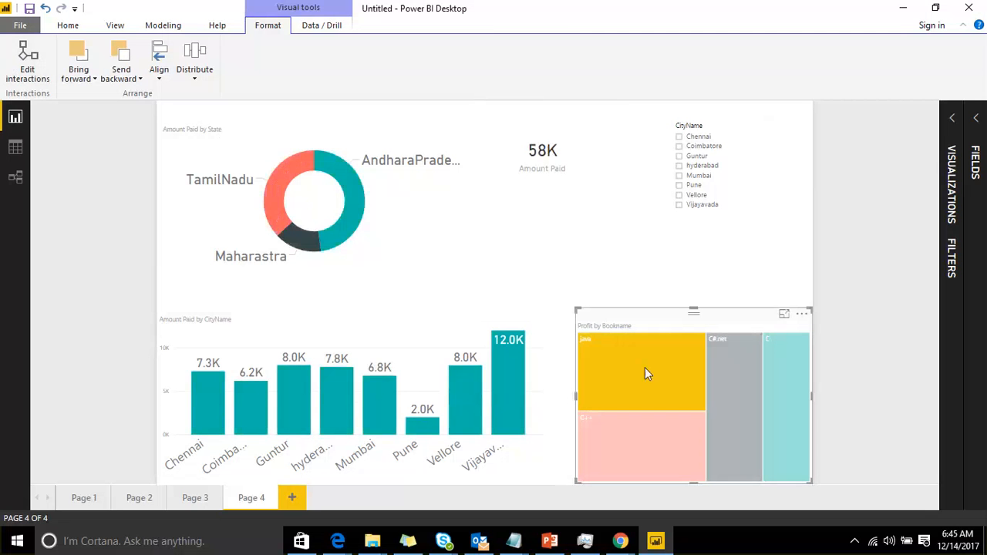
left_click(636, 358)
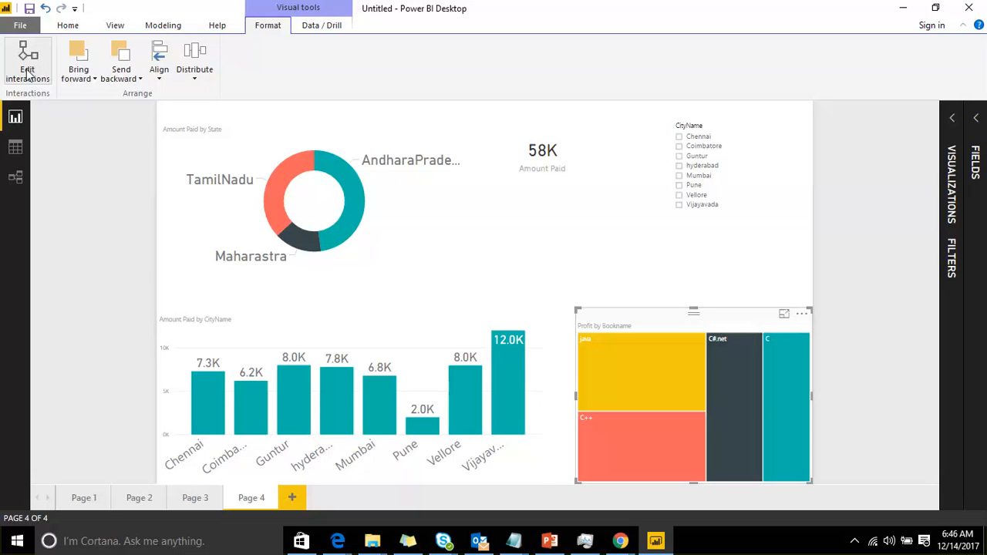
left_click(348, 328)
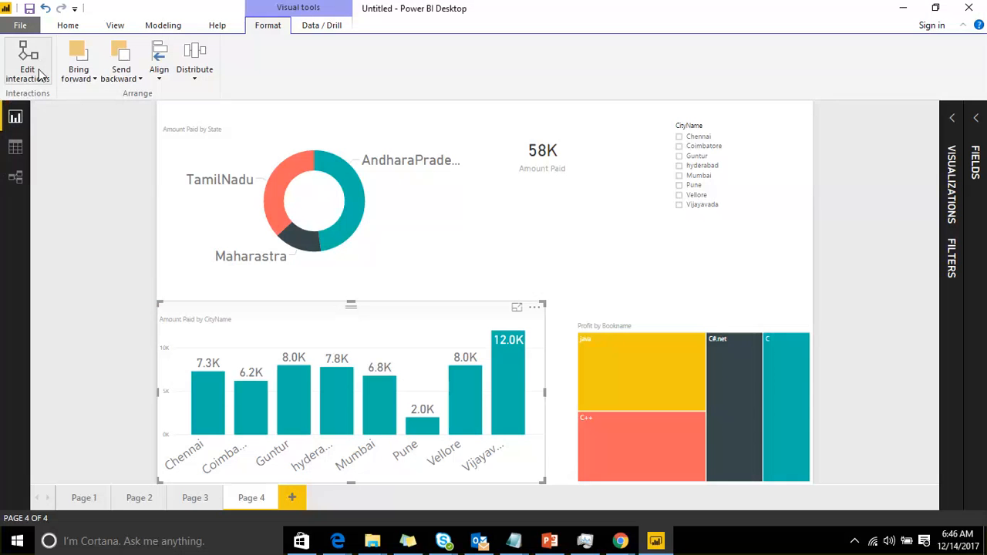
With the Profit by Bookname treemap selected, set the card and donut chart to ignore its selections
left_click(618, 326)
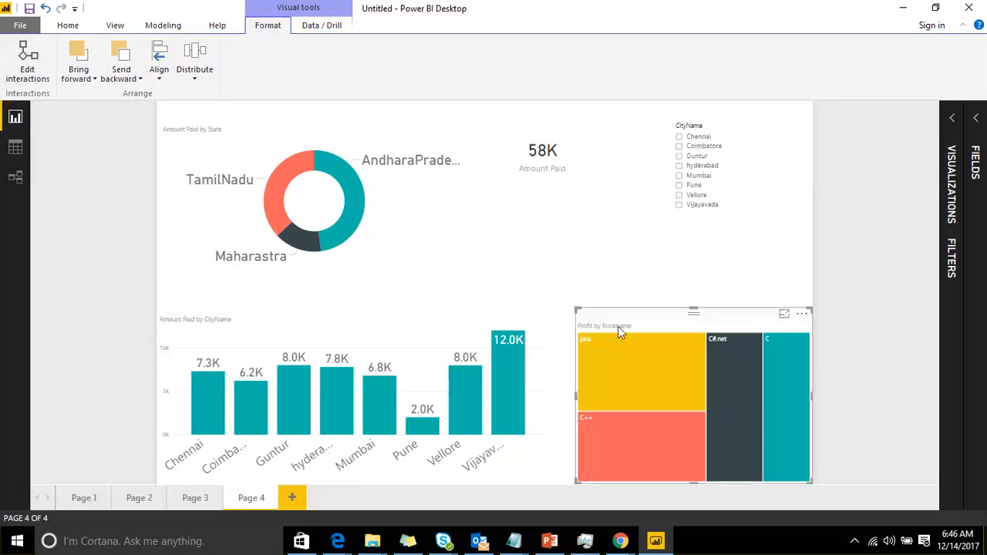
left_click(24, 49)
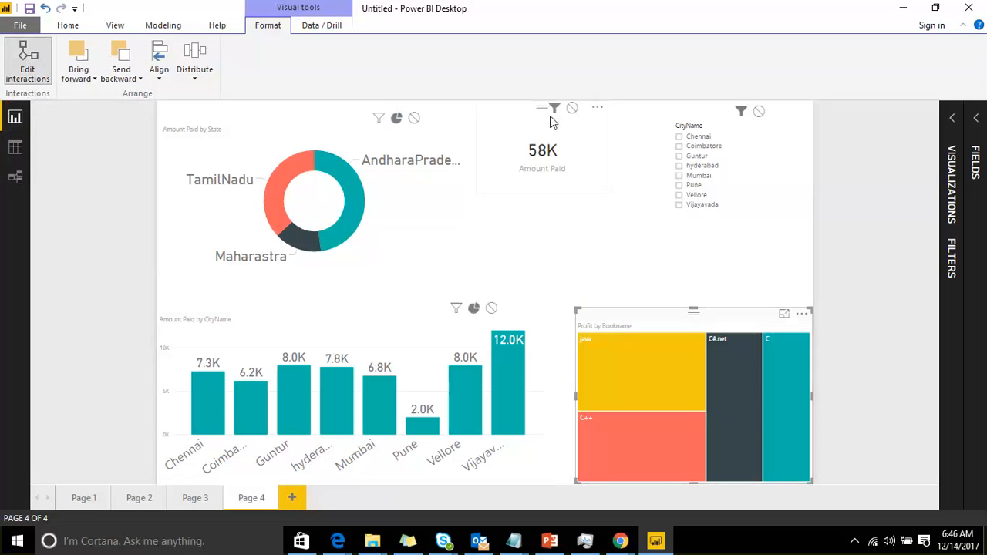
left_click(571, 109)
left_click(414, 117)
left_click(30, 68)
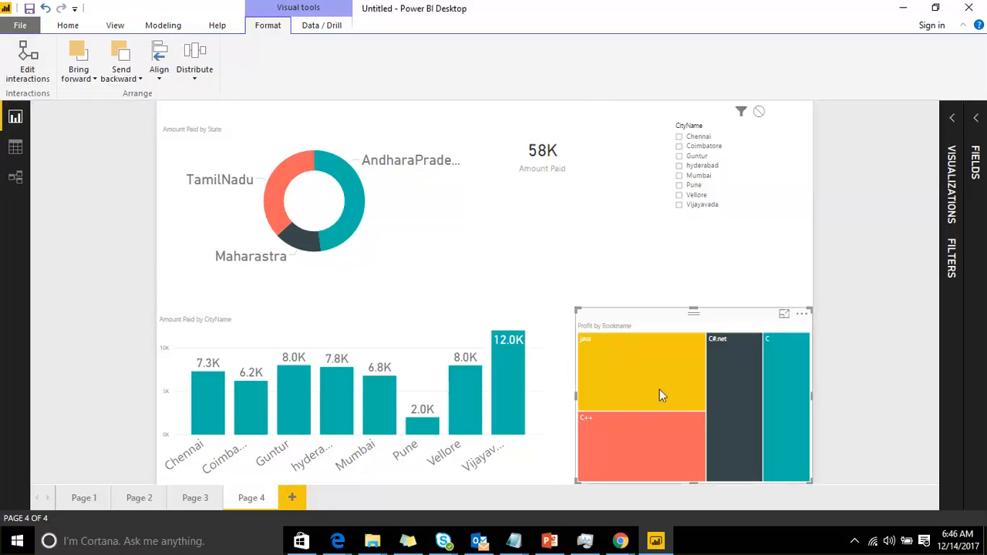
Select the java and C#.net treemap segments to test the interactions on the other visuals
left_click(635, 370)
left_click(739, 376)
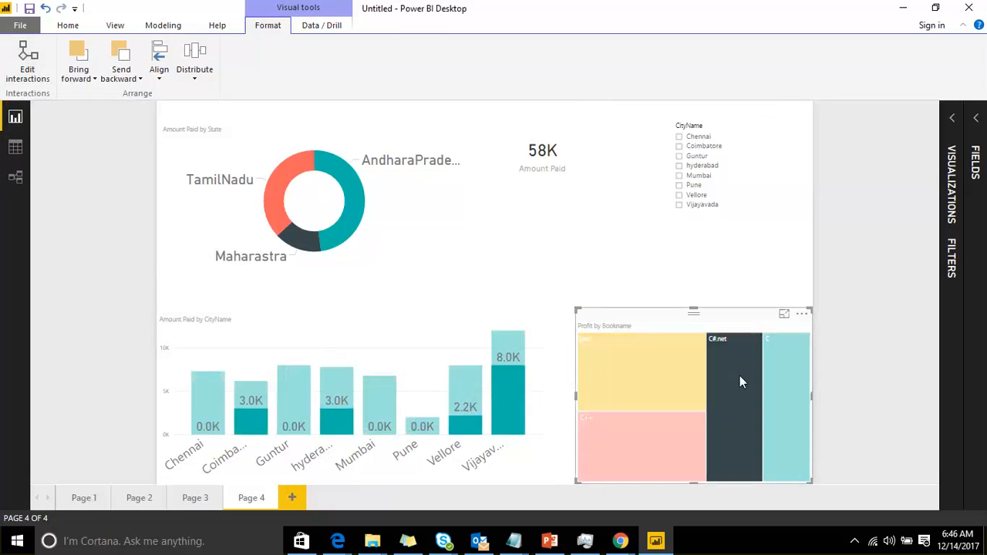
left_click(729, 381)
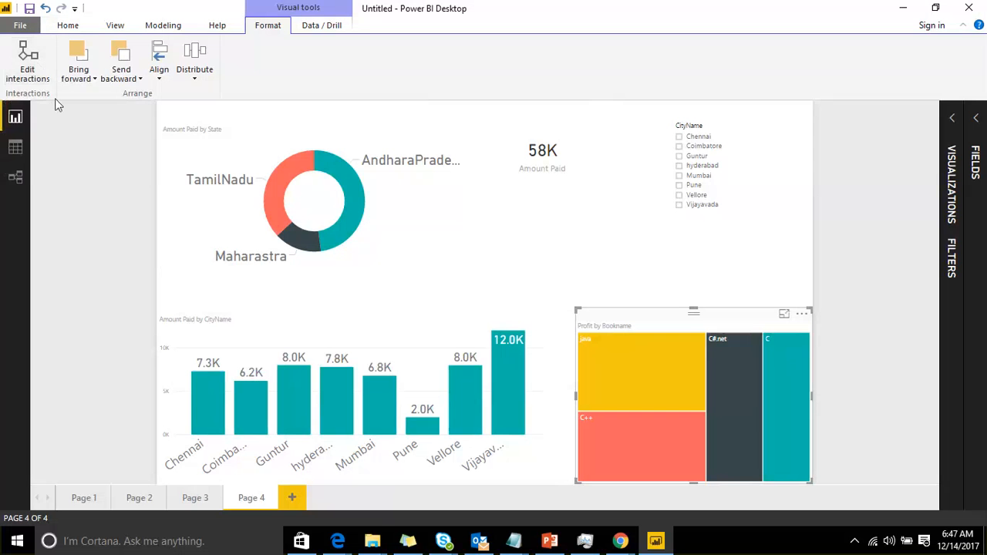
Move the Amount Paid by State donut chart off Page 4 and paste it onto a new Page 5
left_click(94, 80)
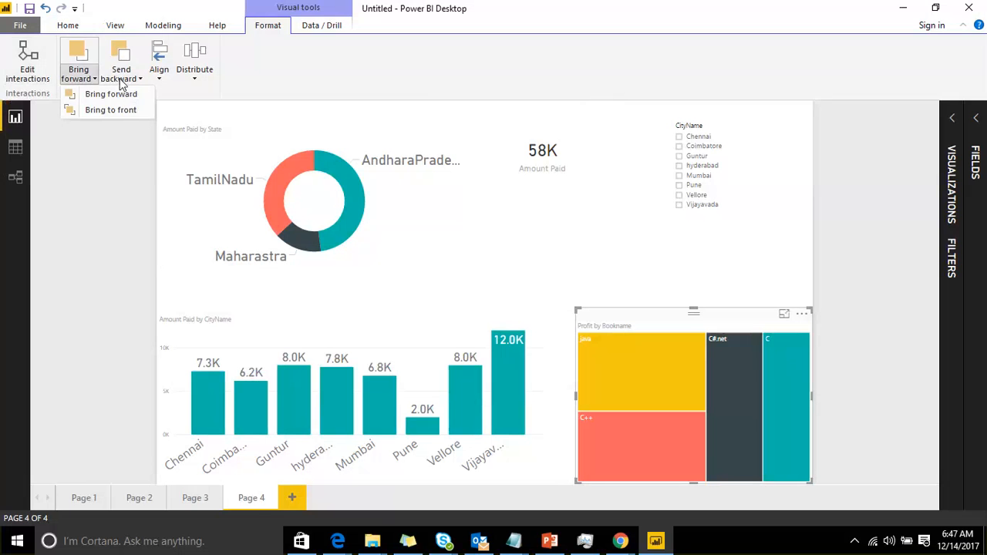
left_click(591, 238)
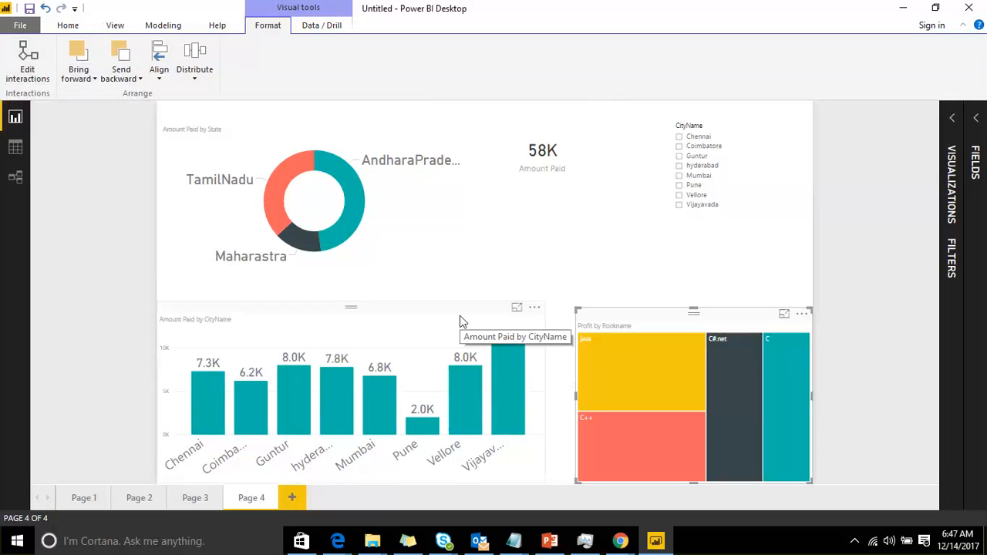
left_click(316, 145)
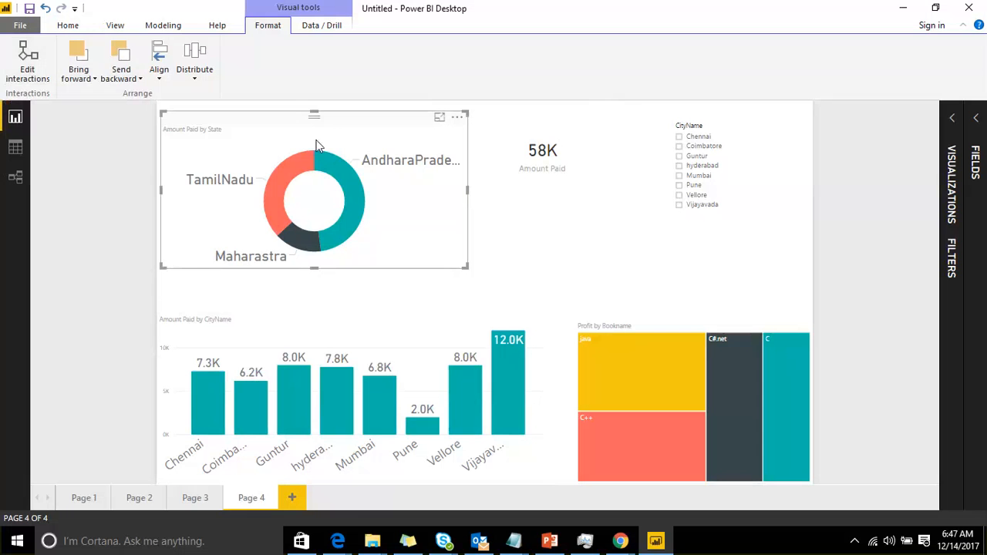
key("Delete")
left_click(305, 498)
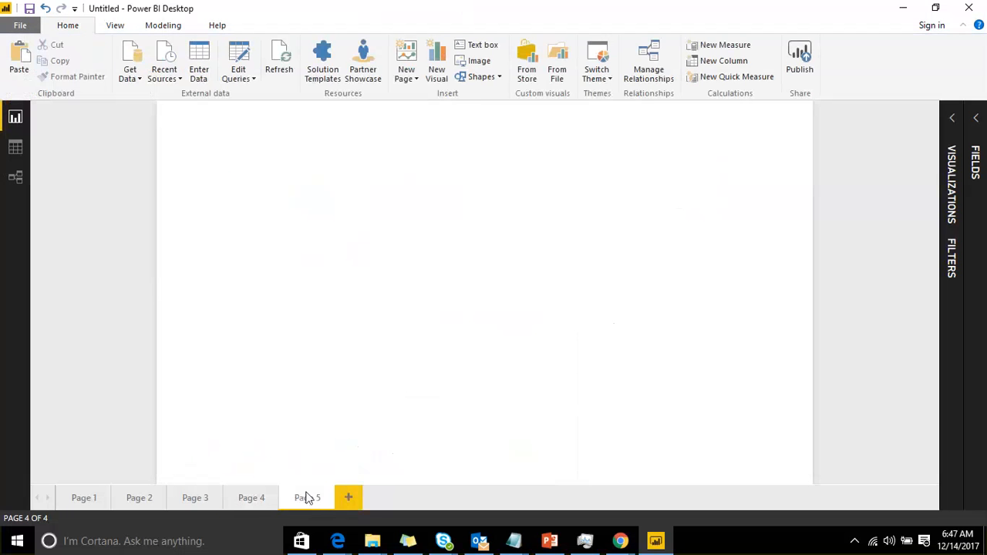
key("ctrl+v")
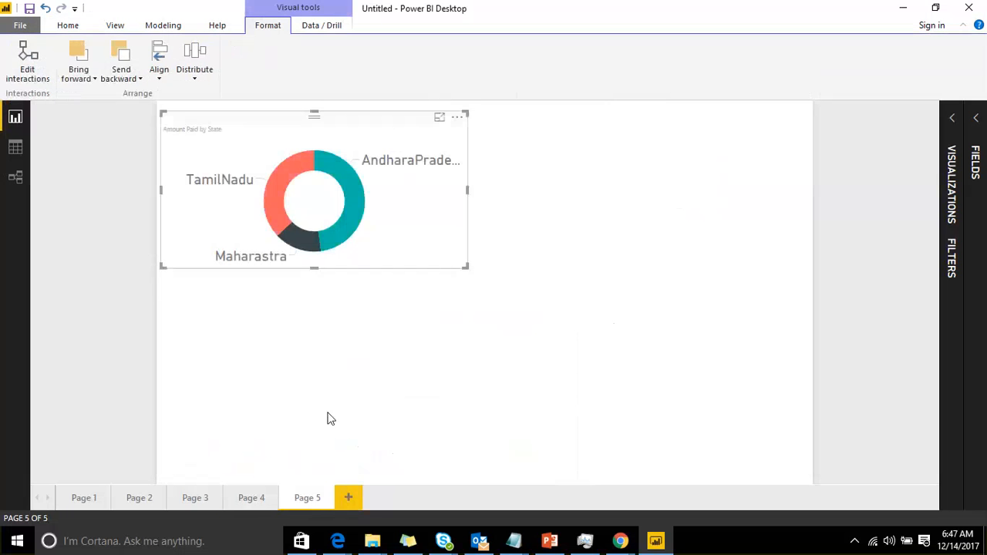
On Page 4, enlarge the Amount Paid by CityName column chart upward into the space left by the donut chart
left_click(252, 497)
left_click(349, 312)
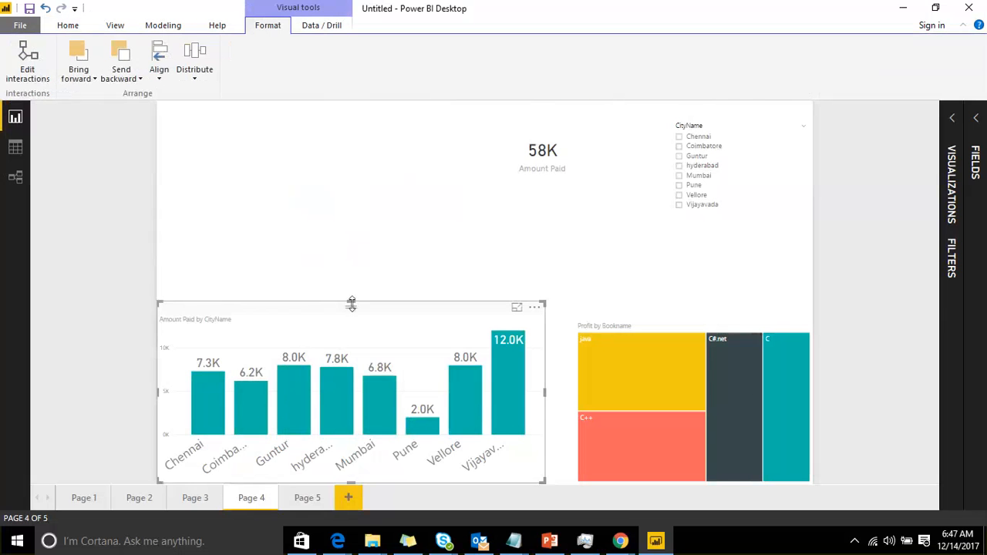
left_click_drag(351, 301, 344, 171)
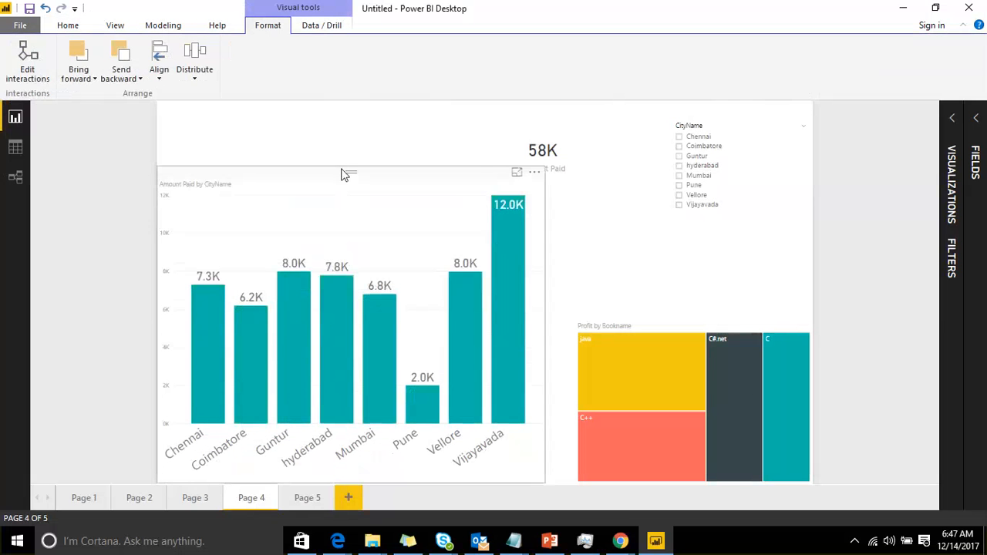
Shrink the Amount Paid card and place it over the column chart's upper-left area
left_click(564, 123)
left_click_drag(607, 190, 577, 167)
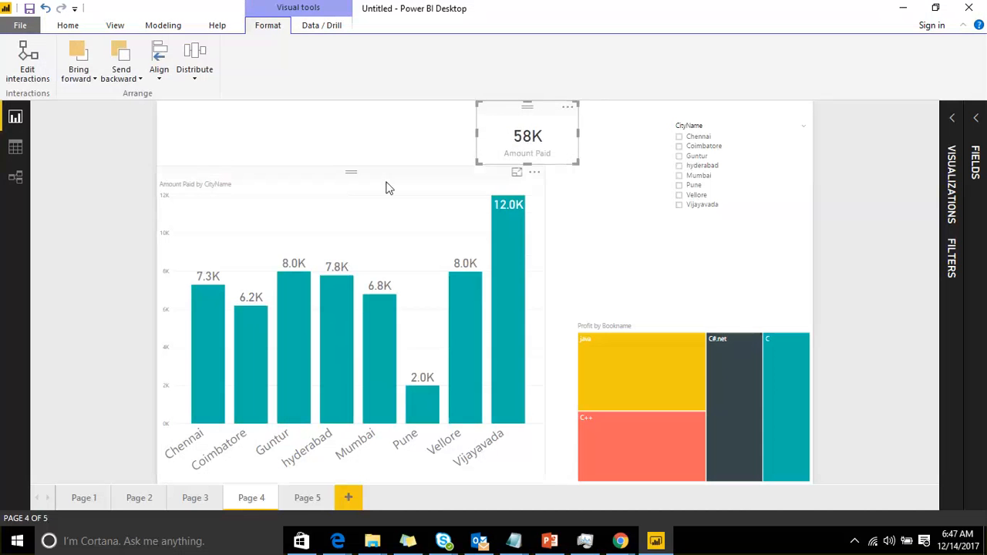
left_click_drag(508, 104, 208, 198)
left_click(465, 142)
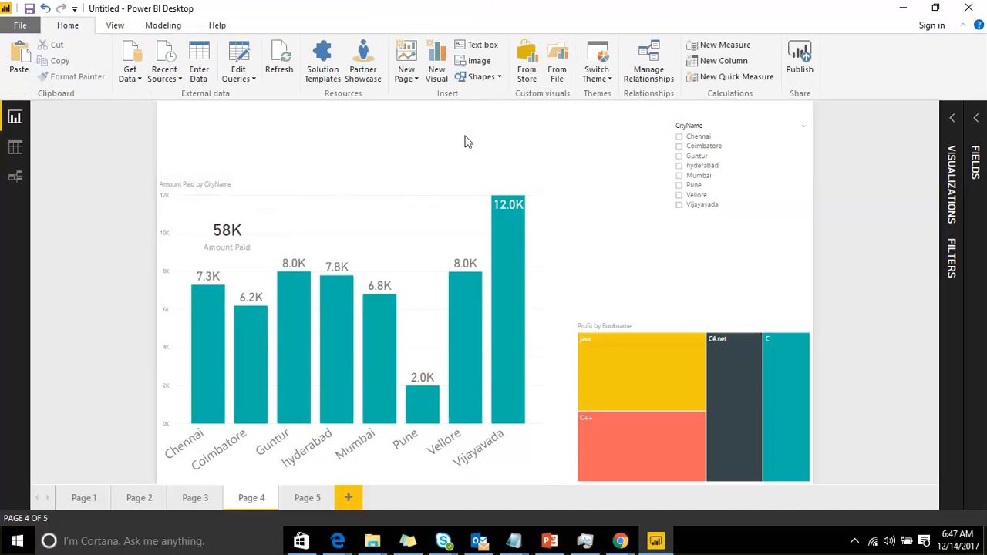
Turn on the Amount Paid card's background and set its colour to yellow
left_click(327, 188)
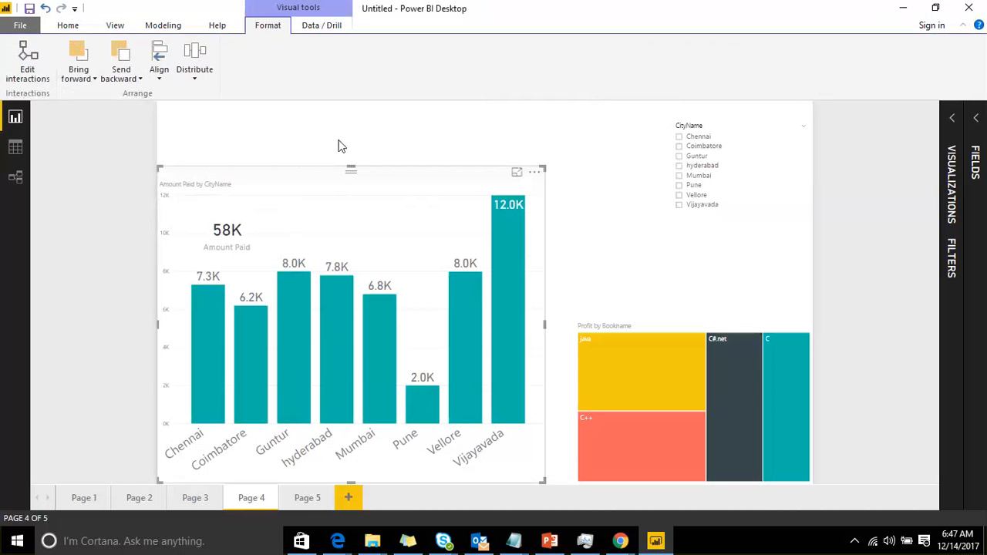
left_click(341, 147)
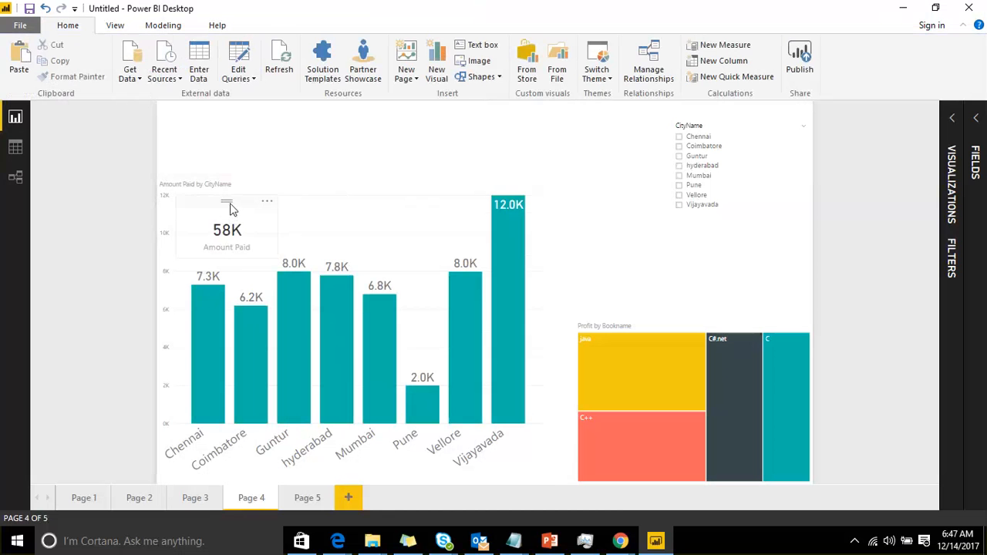
left_click(191, 217)
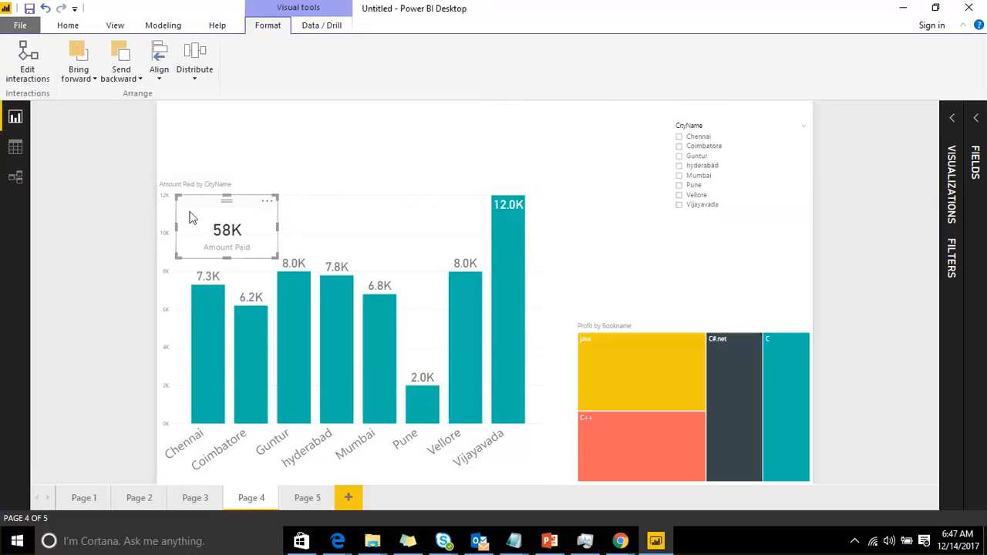
left_click(951, 118)
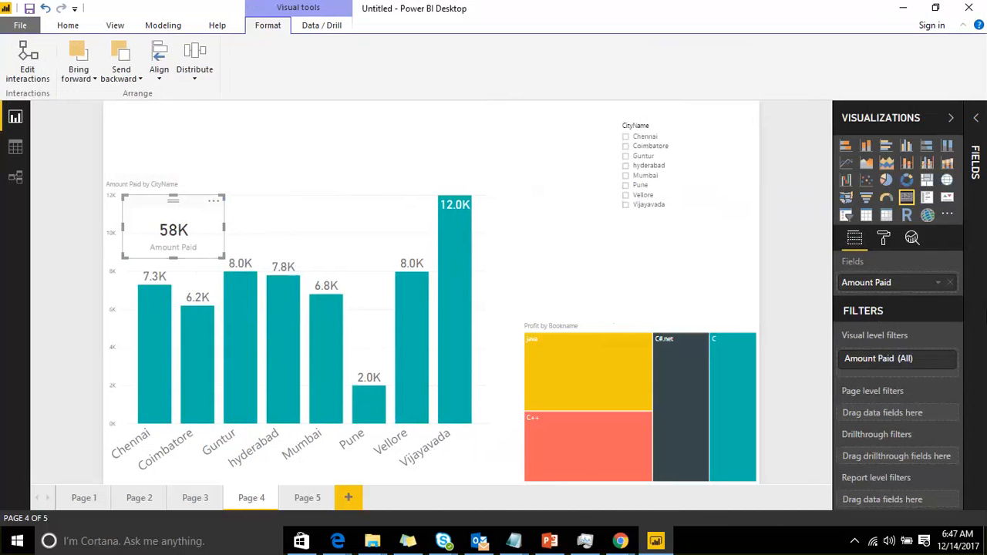
left_click(883, 238)
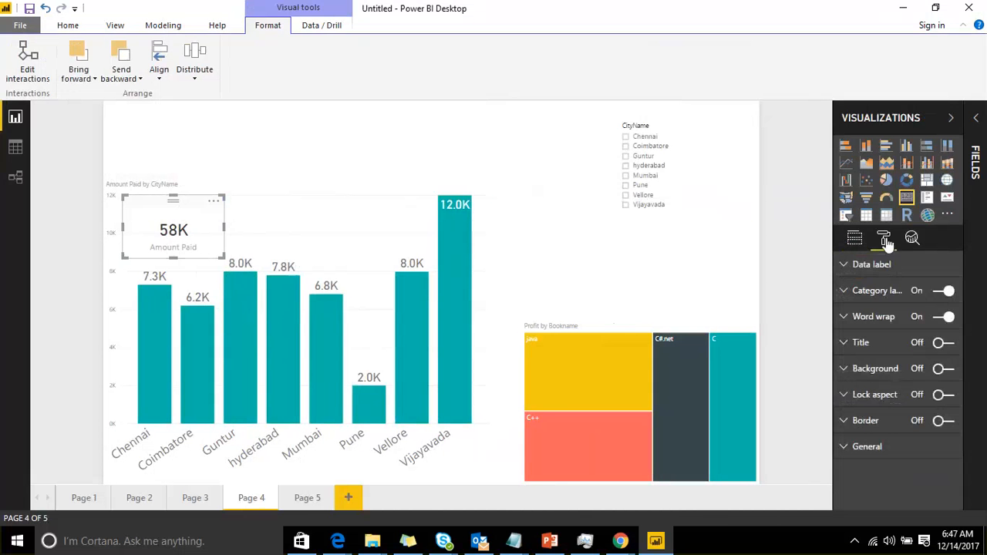
left_click(947, 370)
left_click(852, 370)
scroll(856, 374, "down", 1)
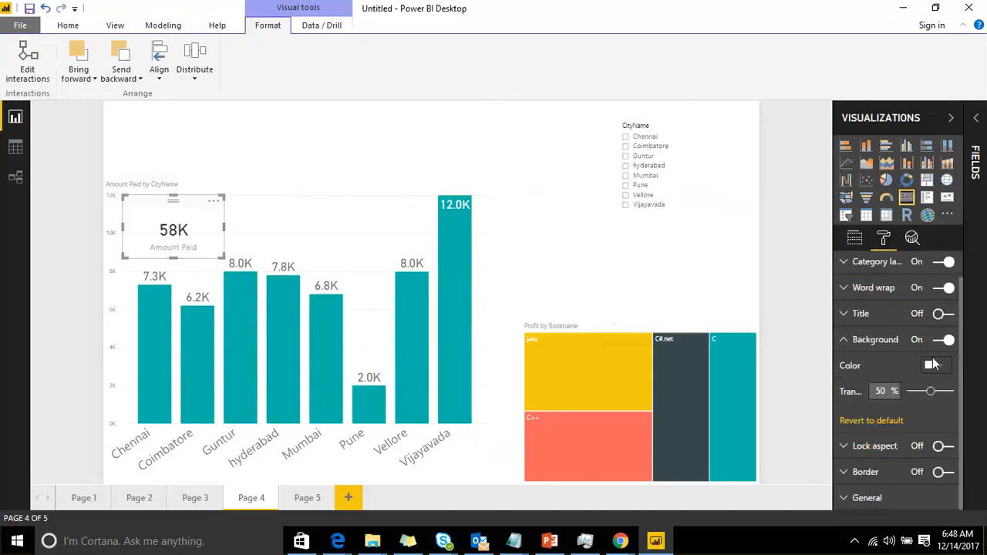
left_click(939, 365)
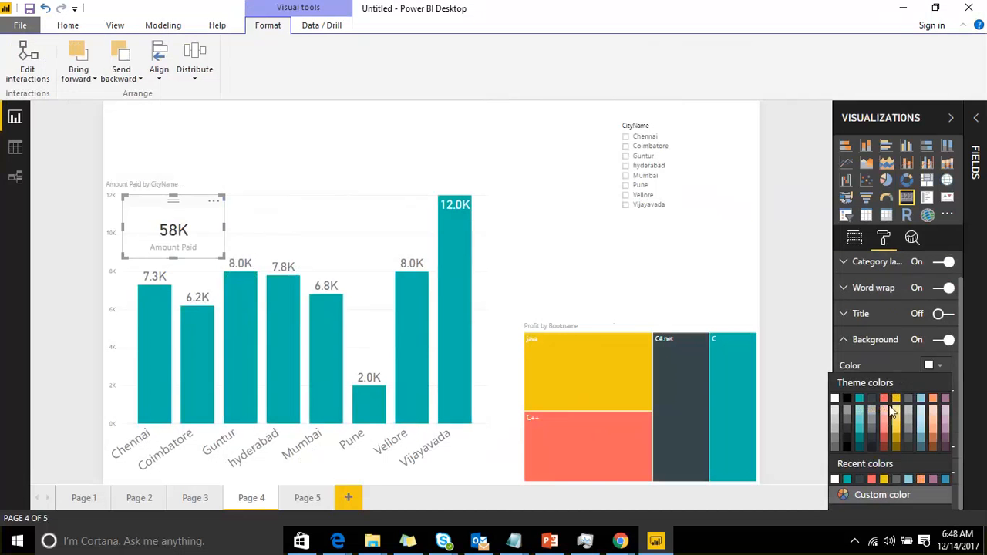
left_click(897, 414)
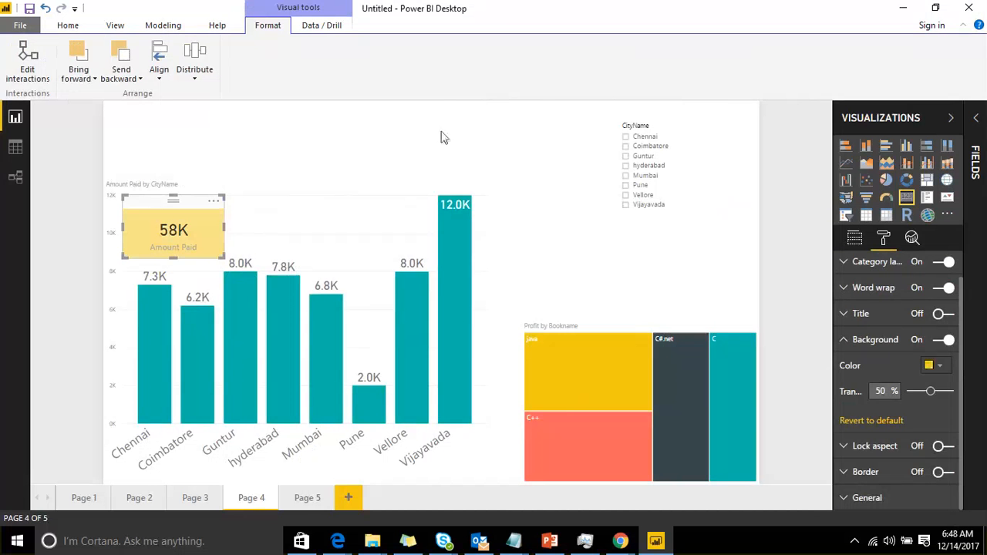
left_click(415, 152)
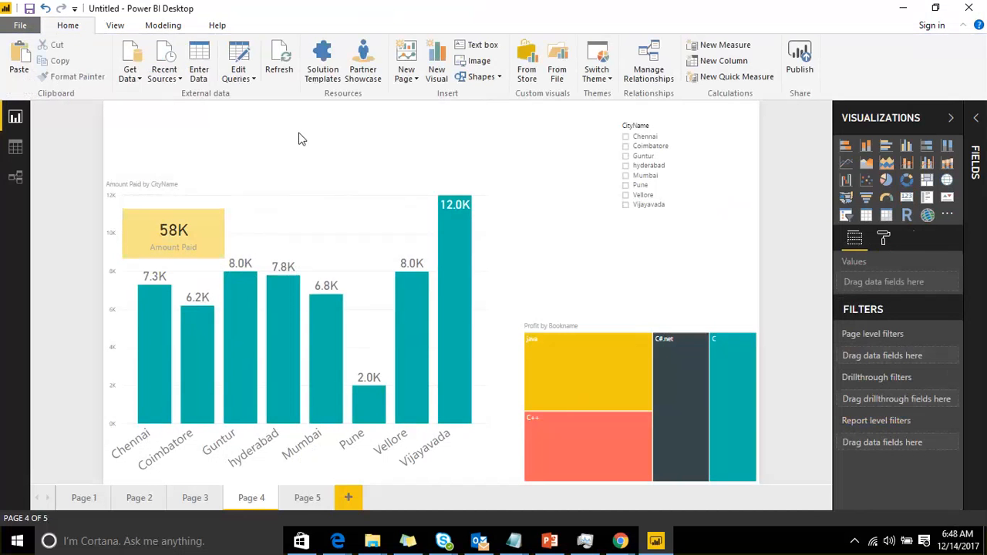
Select the card and the column chart in turn to check which visual sits on top
left_click(193, 215)
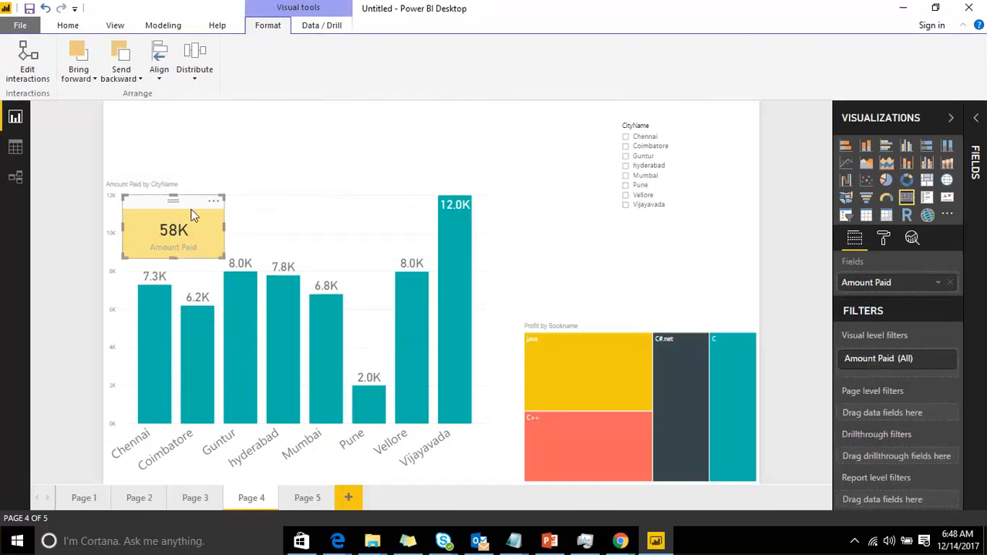
left_click(267, 154)
left_click(175, 207)
left_click(128, 83)
left_click(137, 169)
left_click(240, 143)
left_click(214, 198)
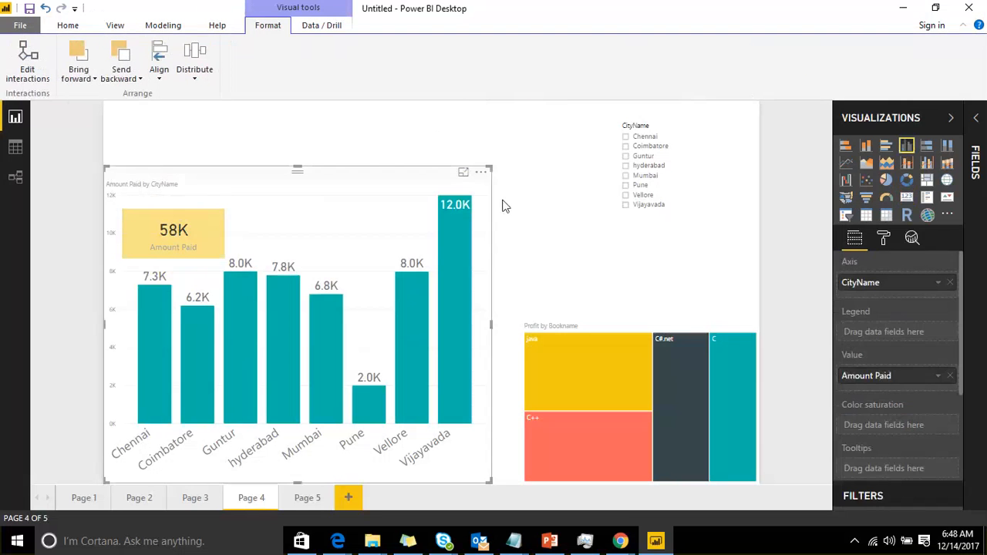
left_click(551, 220)
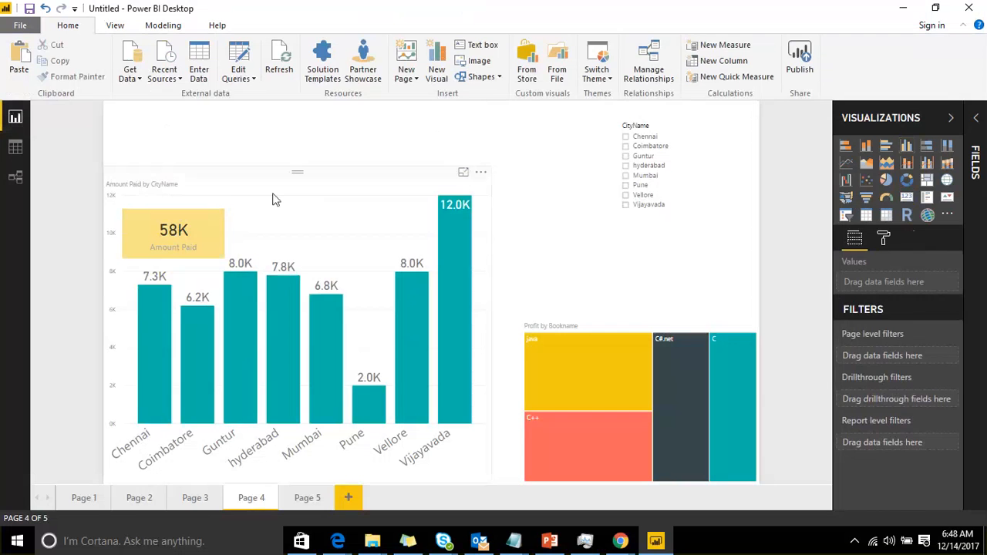
left_click(208, 185)
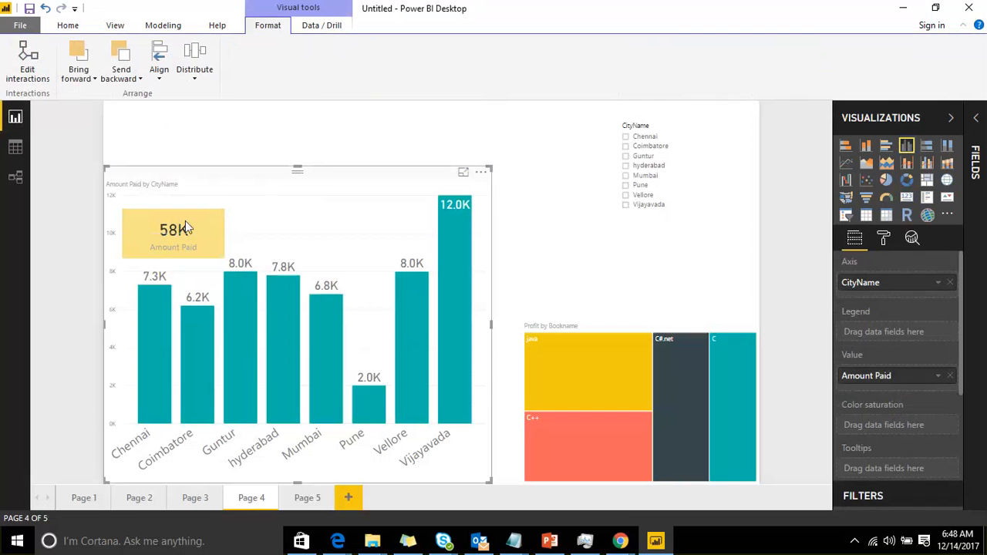
left_click(271, 121)
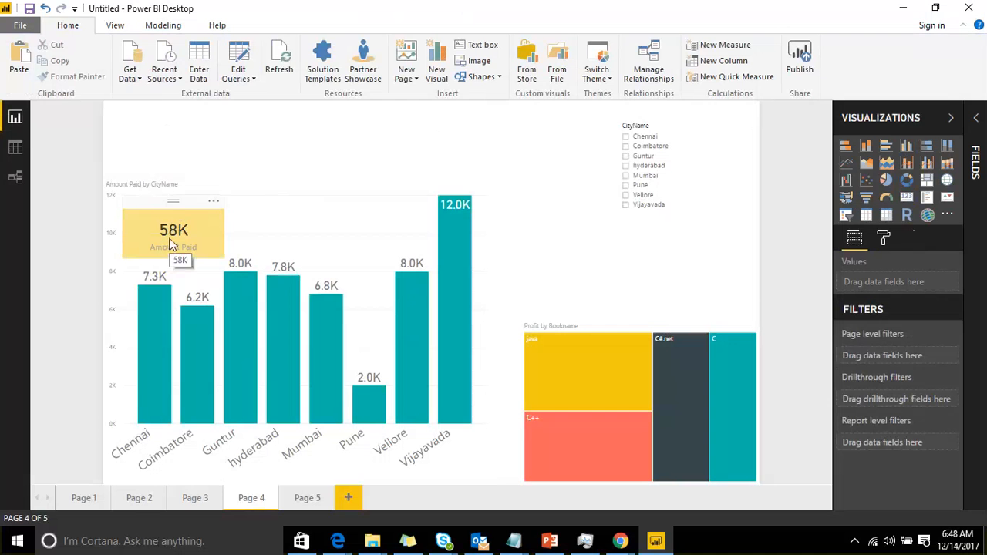
Send the Amount Paid card backward
left_click(184, 199)
left_click(121, 69)
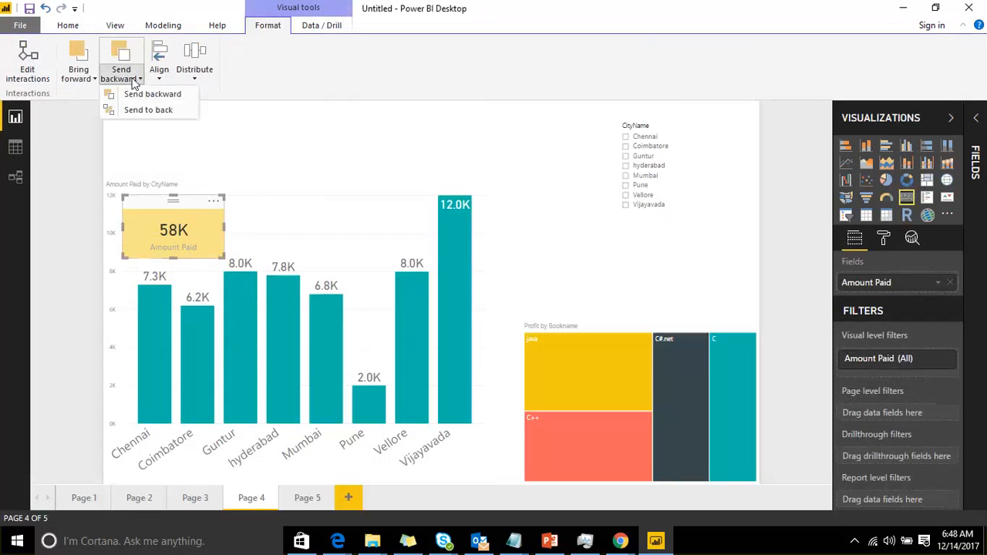
left_click(149, 93)
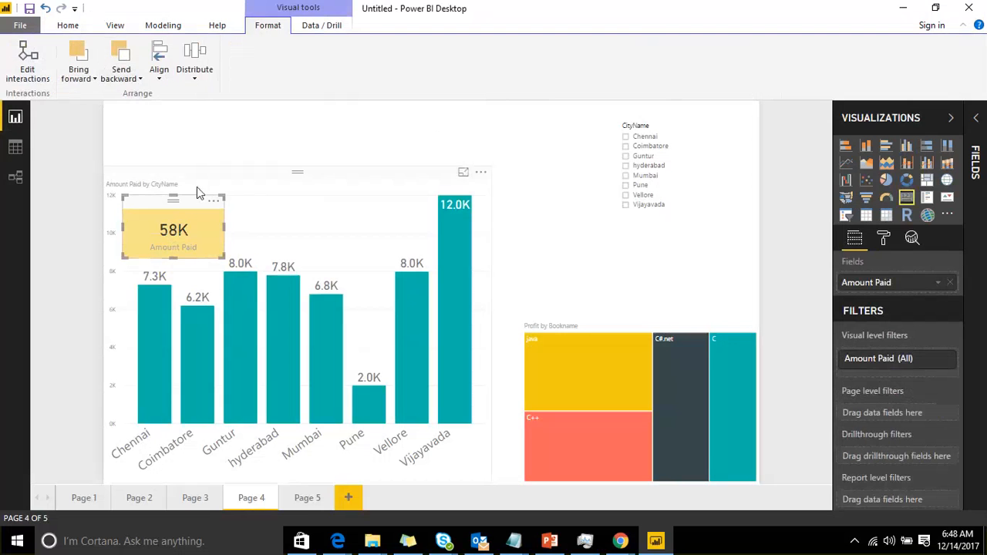
left_click(208, 147)
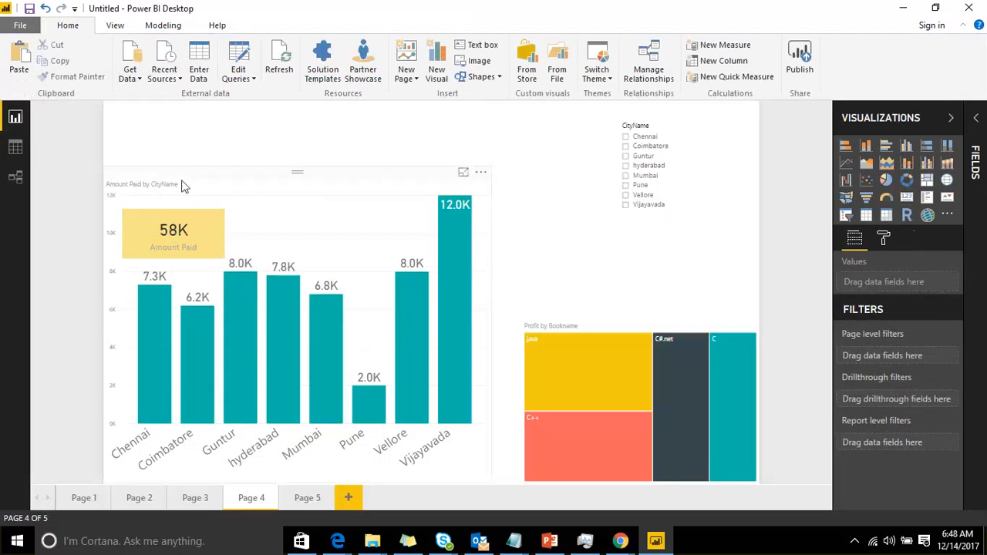
left_click(157, 217)
left_click(522, 246)
Send the Amount Paid by CityName column chart backward so the card sits in front of it
left_click(252, 174)
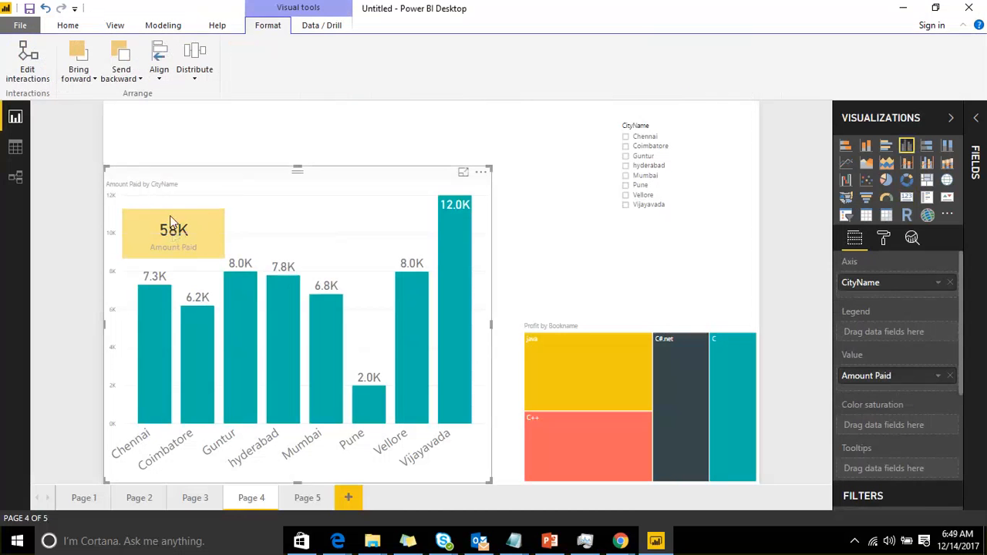
left_click(545, 257)
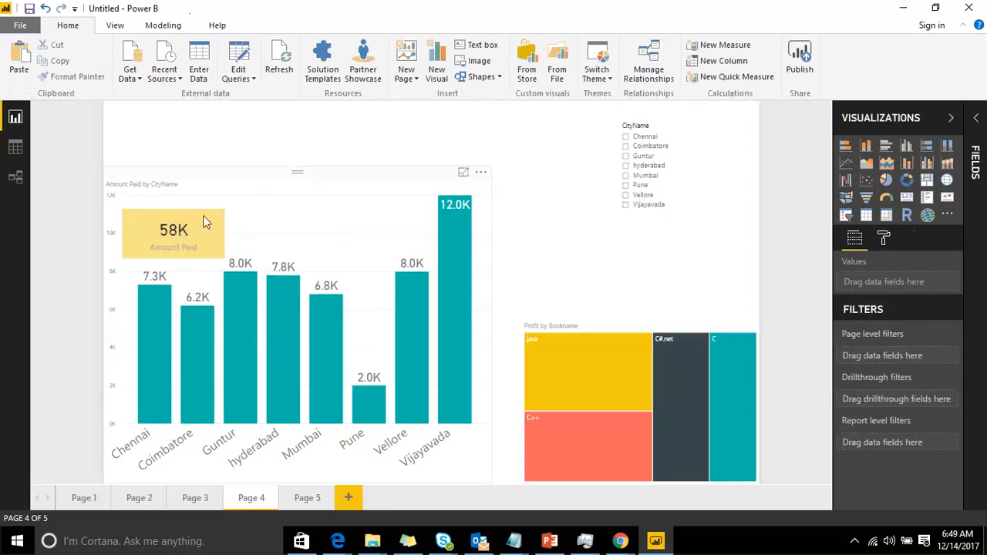
left_click(205, 222)
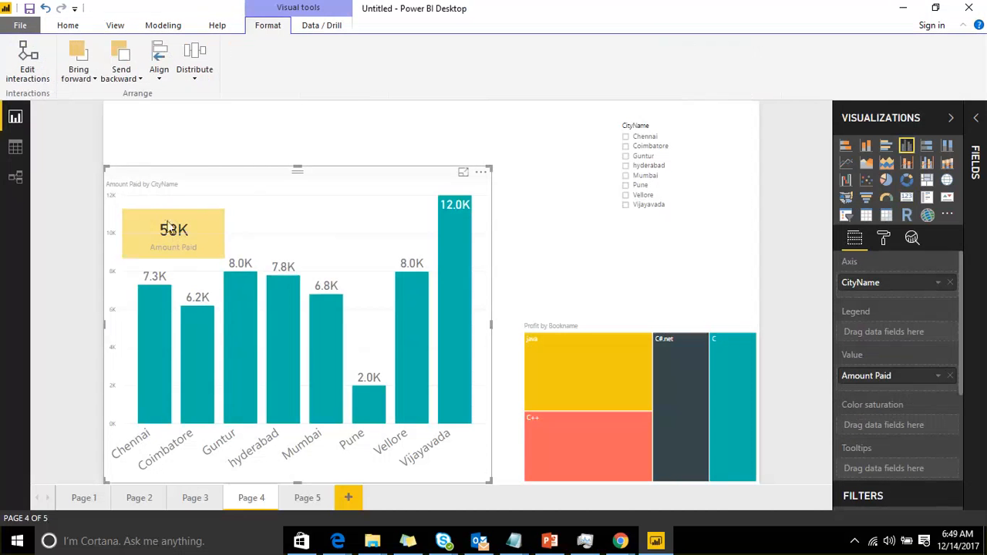
left_click_drag(174, 183, 201, 196)
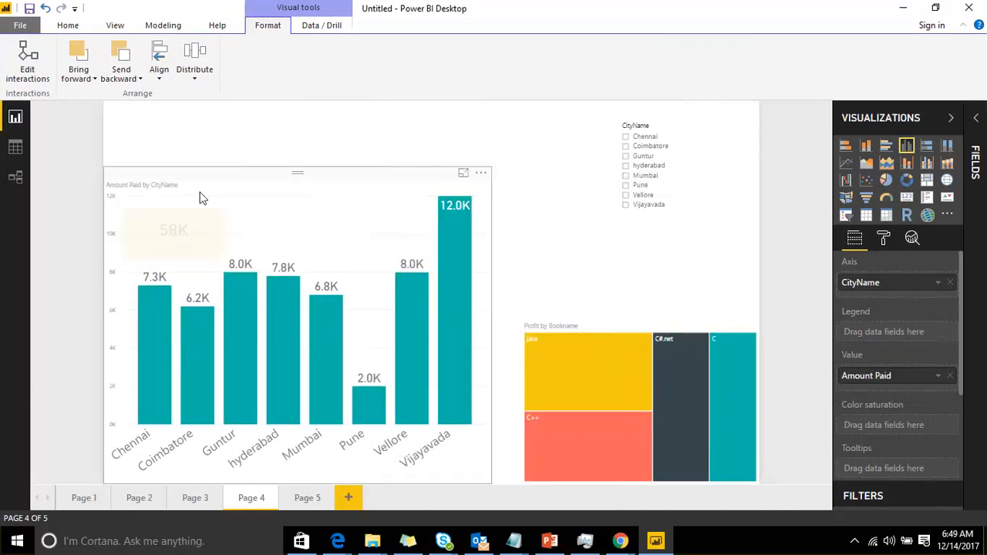
left_click(538, 247)
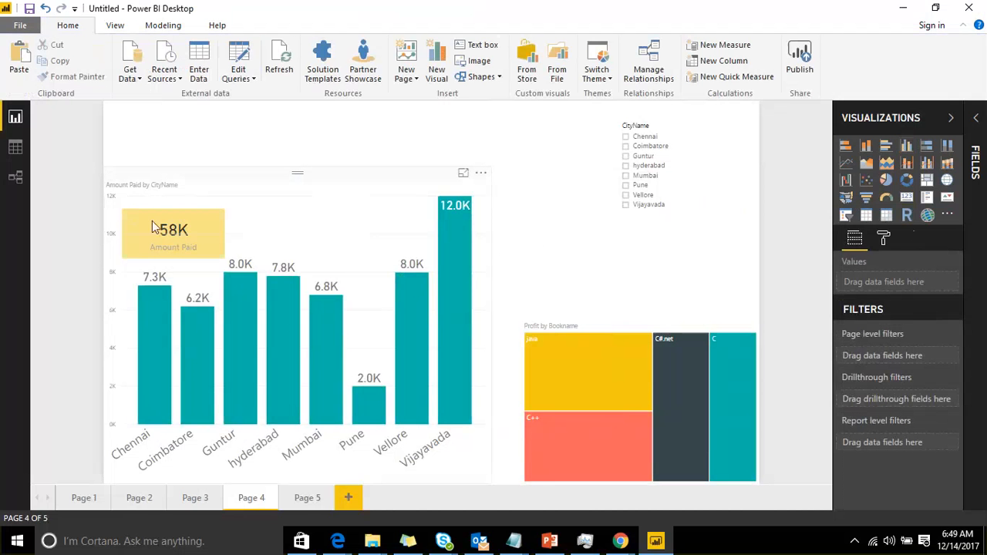
left_click(186, 173)
left_click(120, 80)
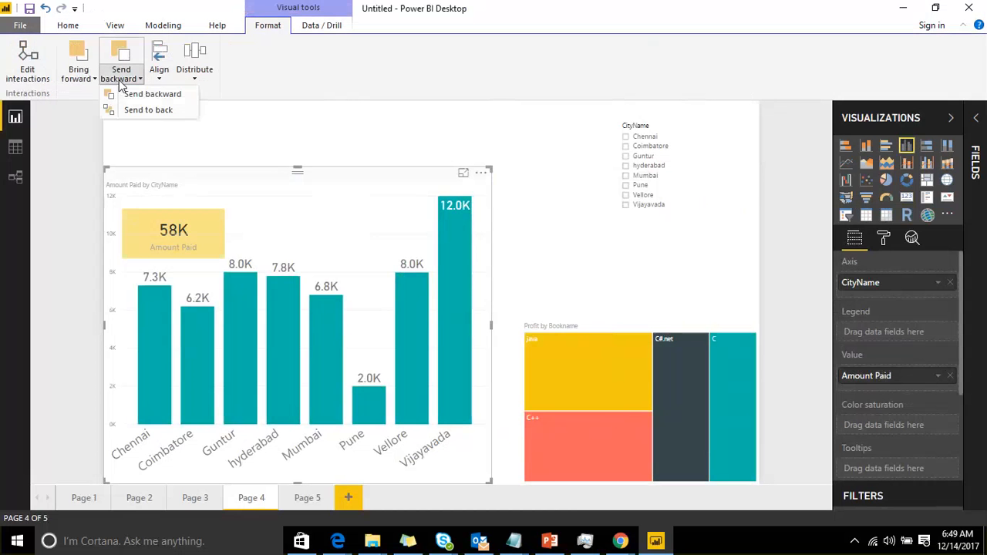
left_click(139, 96)
left_click(254, 132)
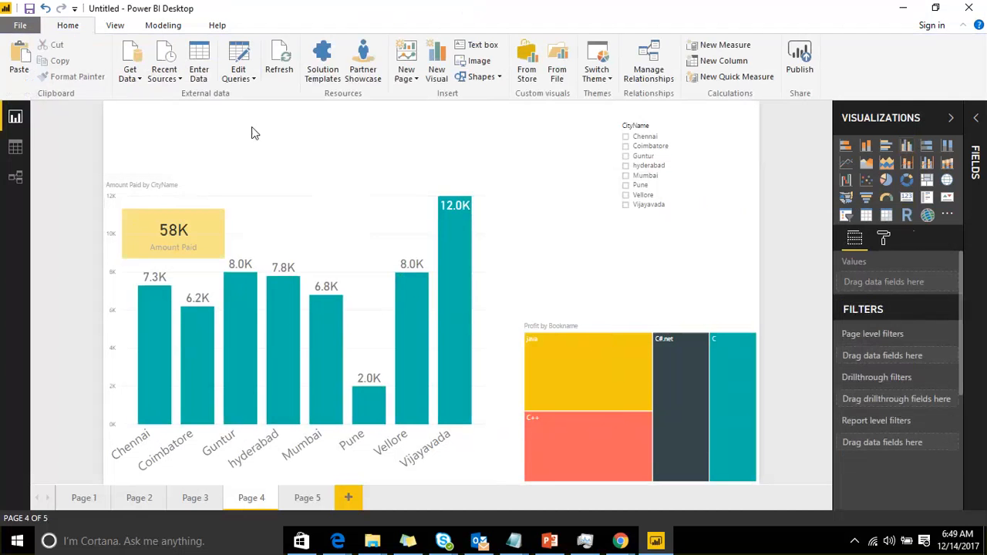
Change the Amount Paid card's background colour to red
left_click(173, 207)
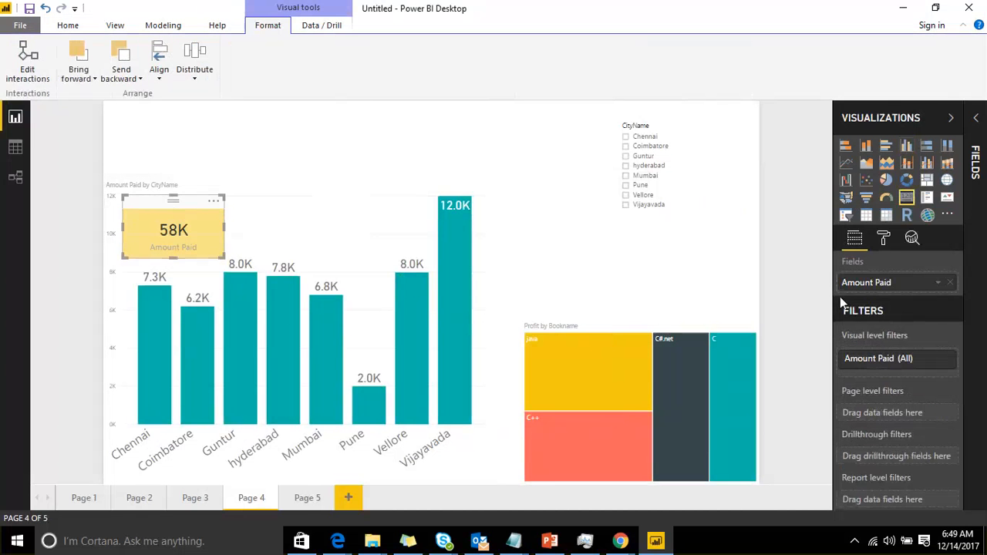
left_click(884, 239)
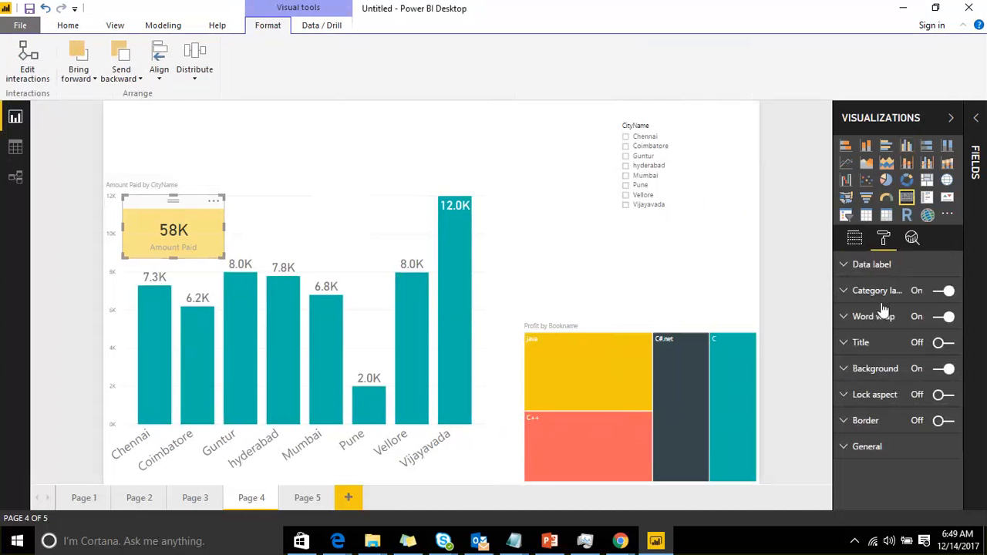
left_click(852, 370)
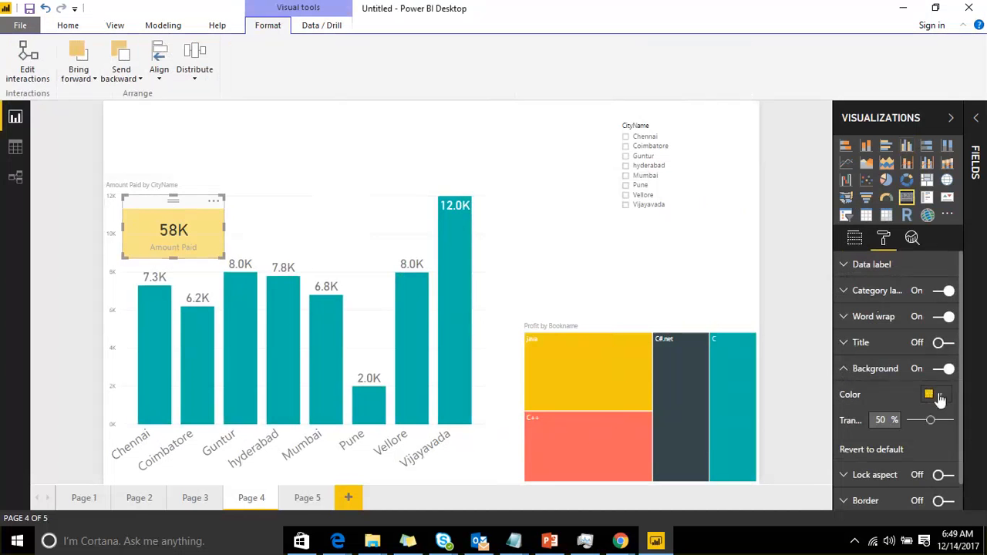
left_click(939, 397)
left_click(889, 432)
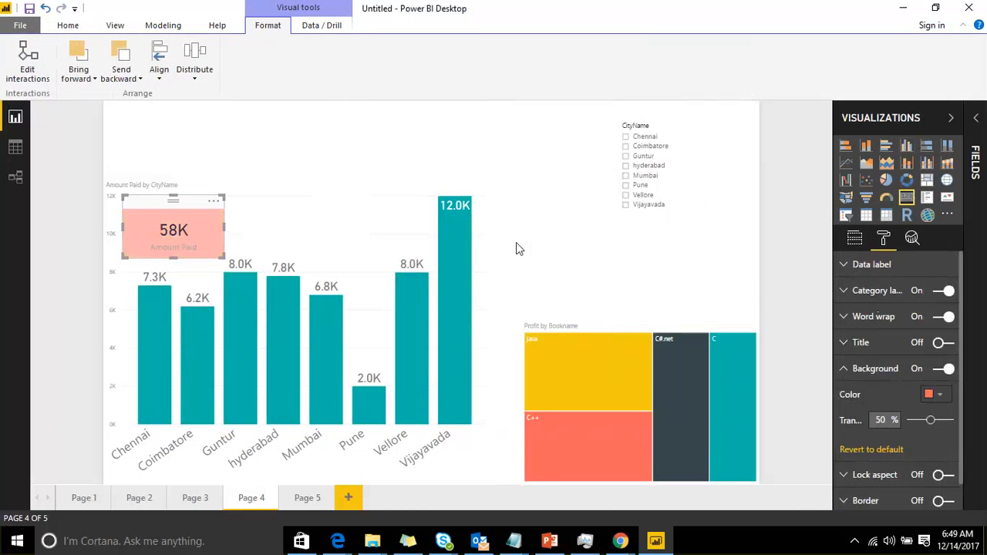
Send the Amount Paid card backward
left_click(136, 77)
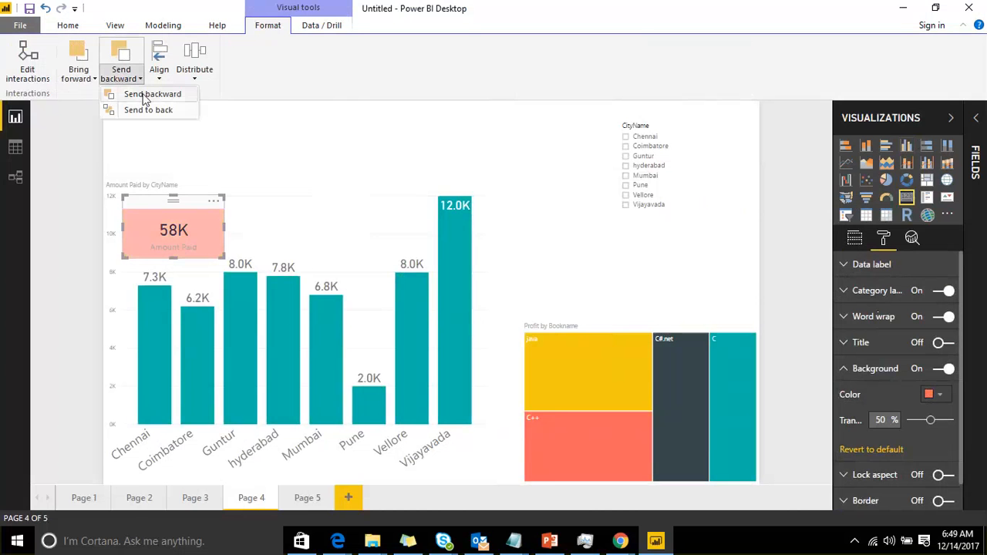
left_click(146, 94)
left_click(345, 152)
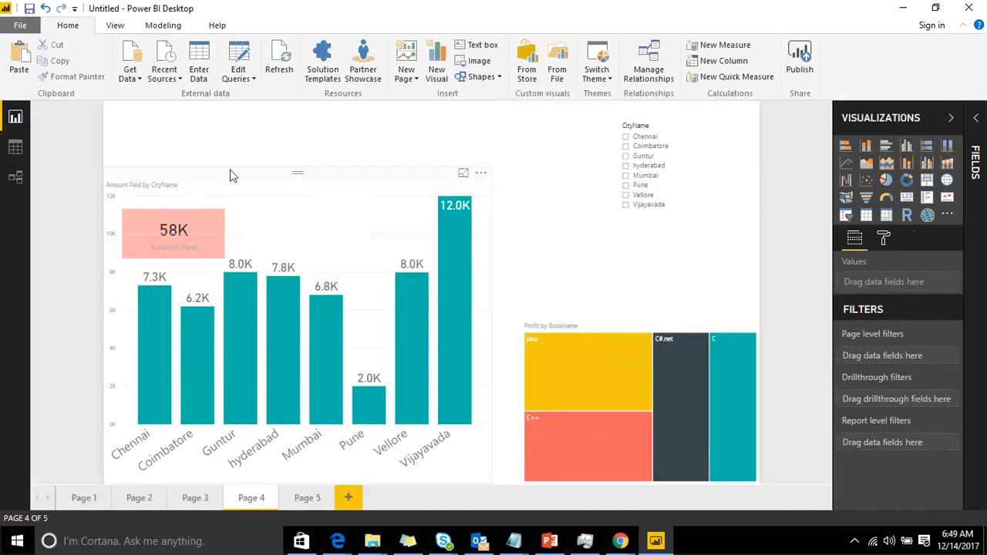
left_click(339, 189)
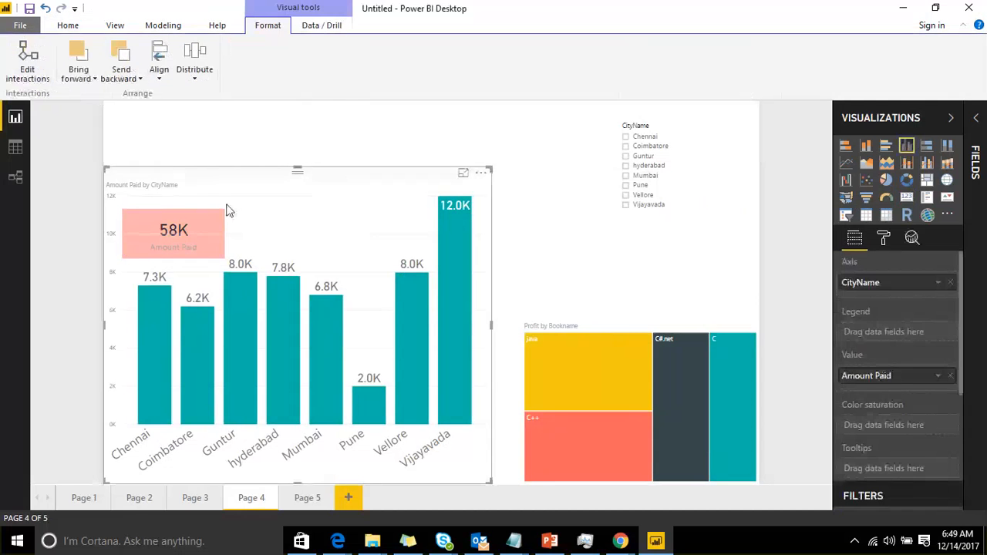
left_click(572, 275)
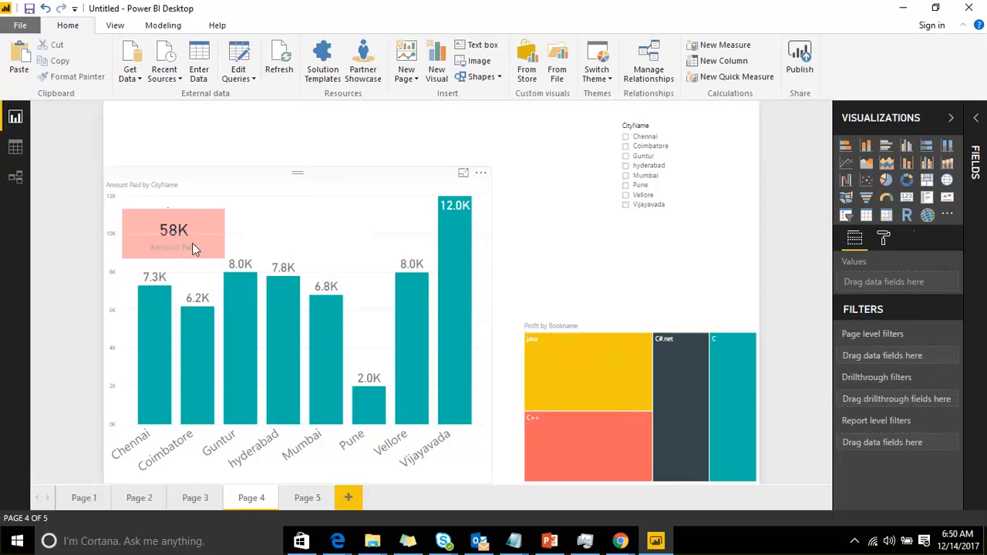
Send the Amount Paid by CityName column chart backward
left_click(262, 181)
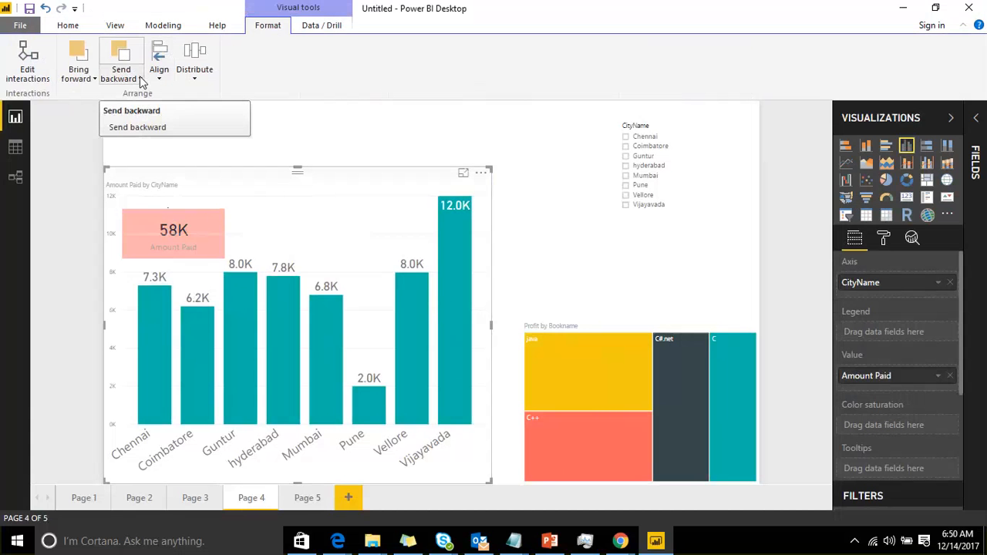
left_click(367, 150)
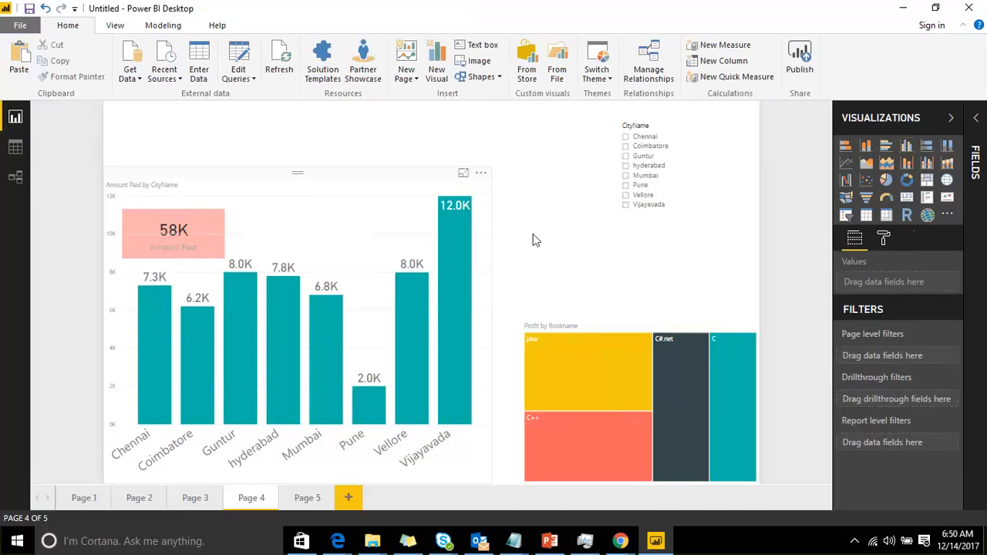
left_click(142, 203)
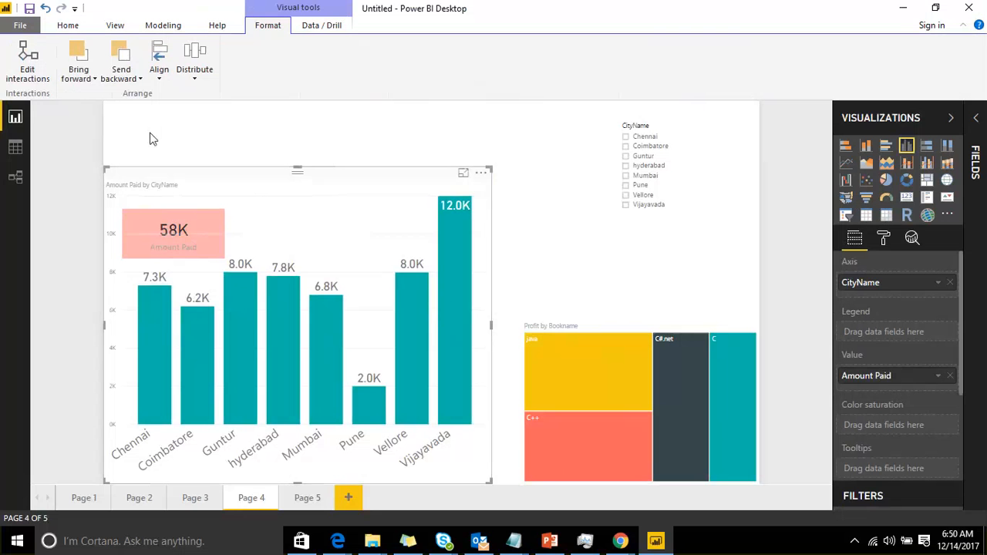
left_click(533, 238)
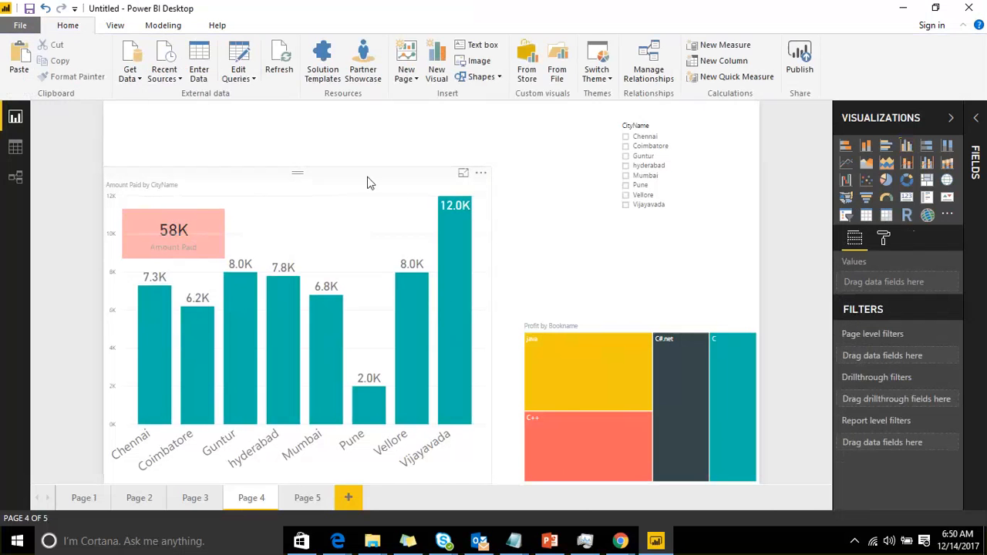
left_click(365, 182)
left_click(137, 80)
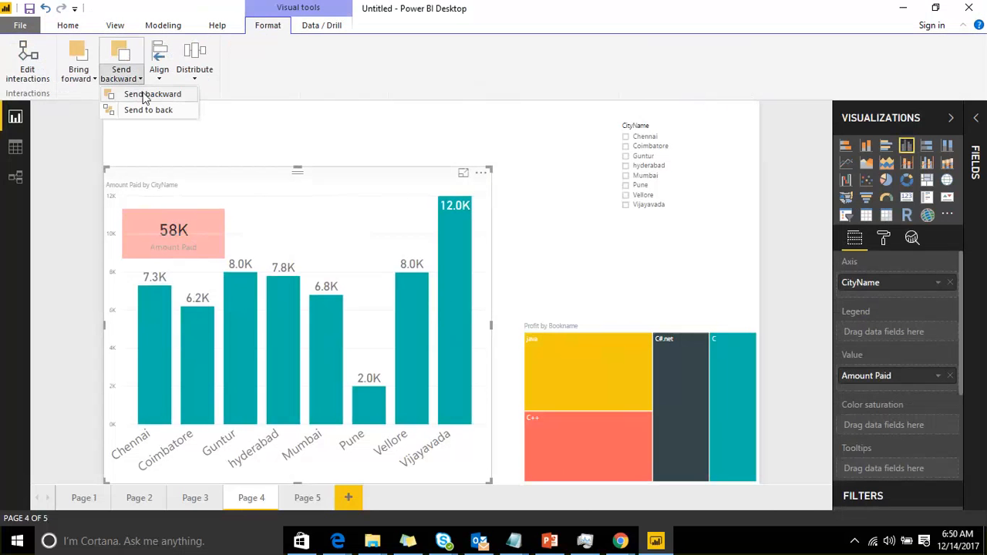
left_click(138, 94)
left_click(581, 238)
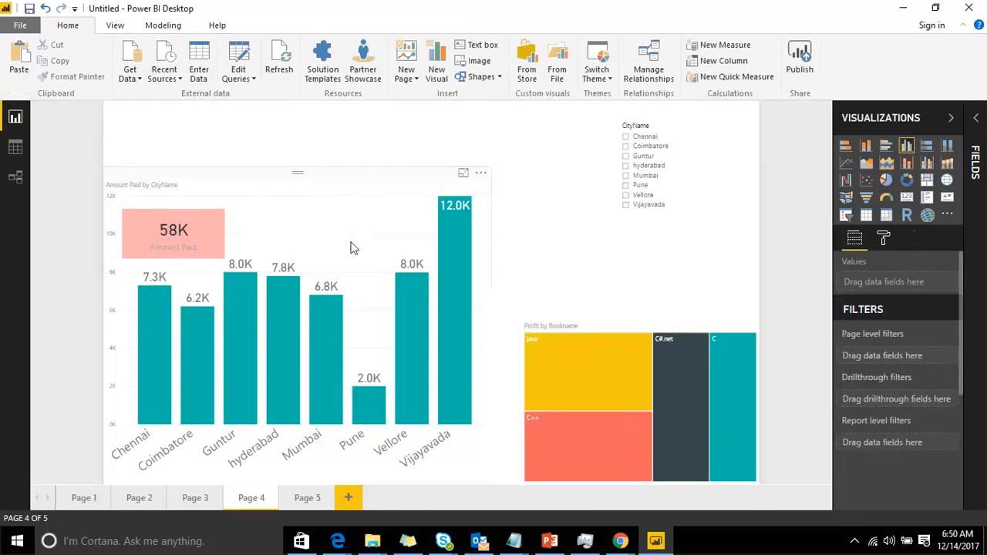
Send the Amount Paid card backward again
left_click(159, 210)
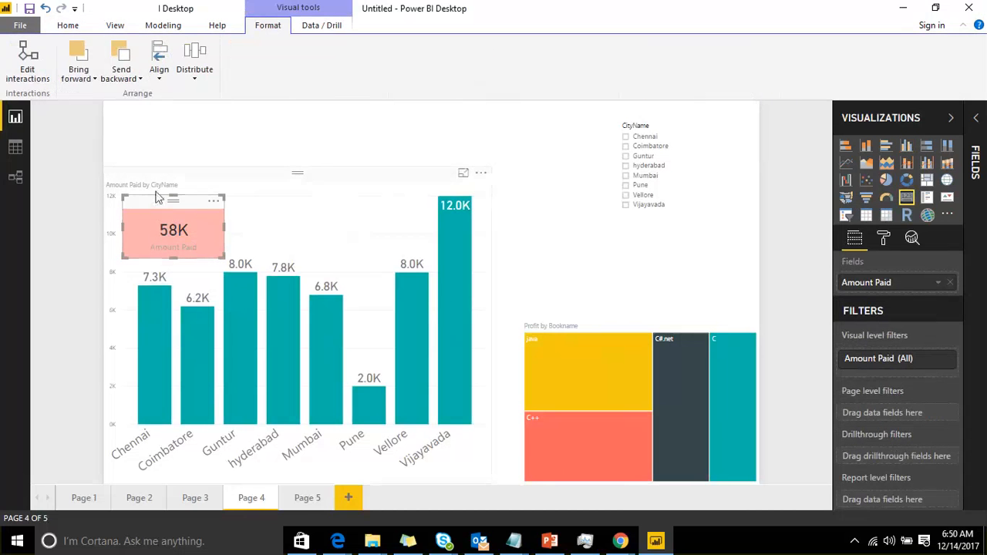
left_click(123, 87)
left_click(138, 93)
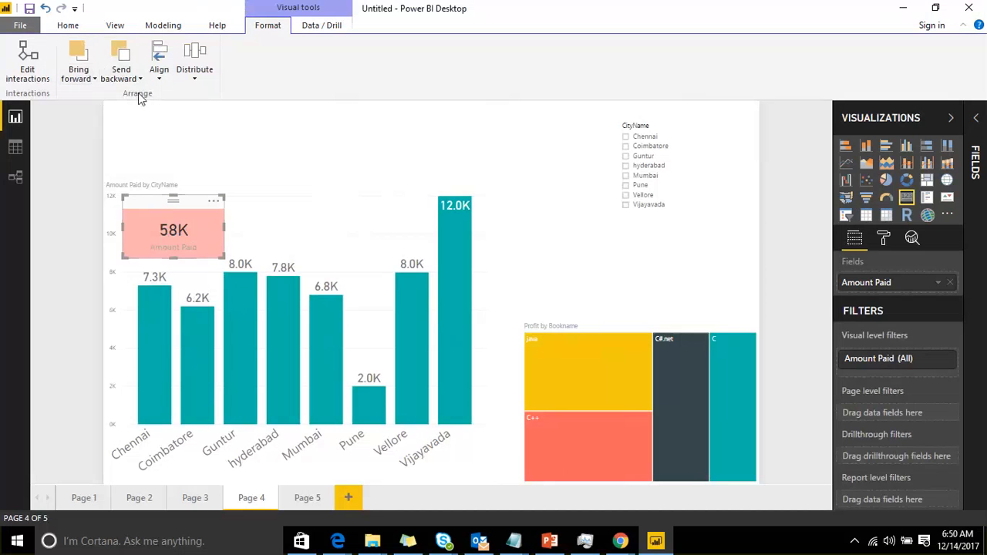
left_click(303, 155)
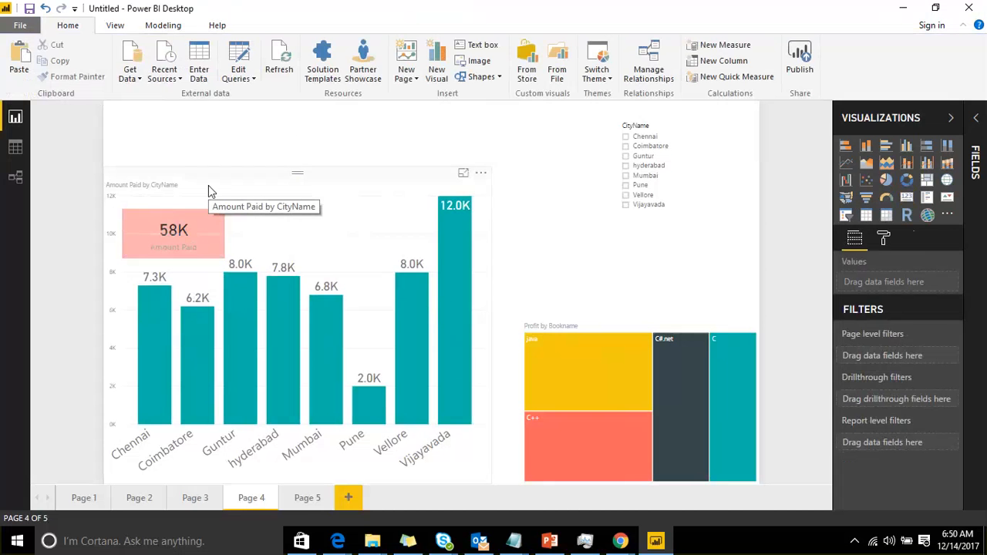
Open Page 5 of the report
left_click(164, 27)
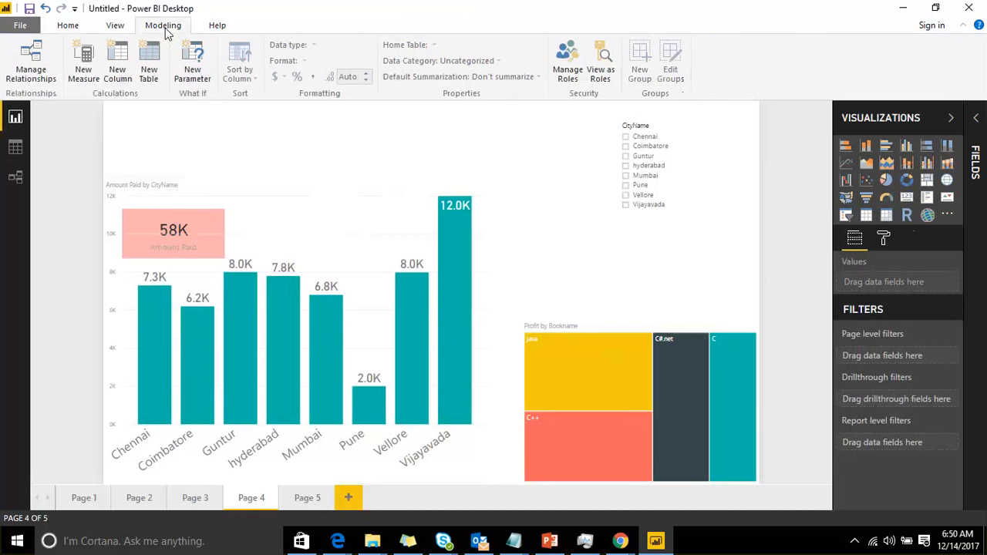
left_click(276, 178)
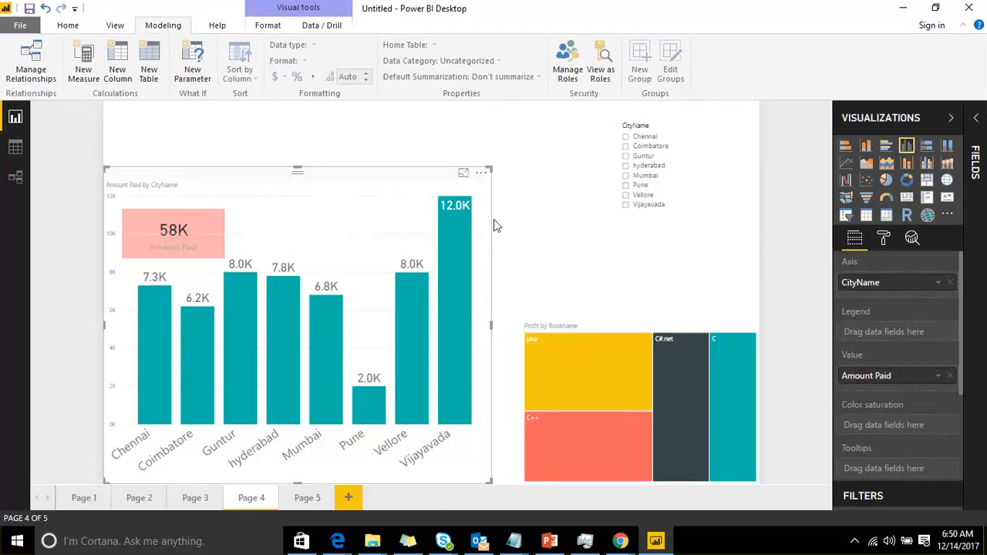
left_click(274, 27)
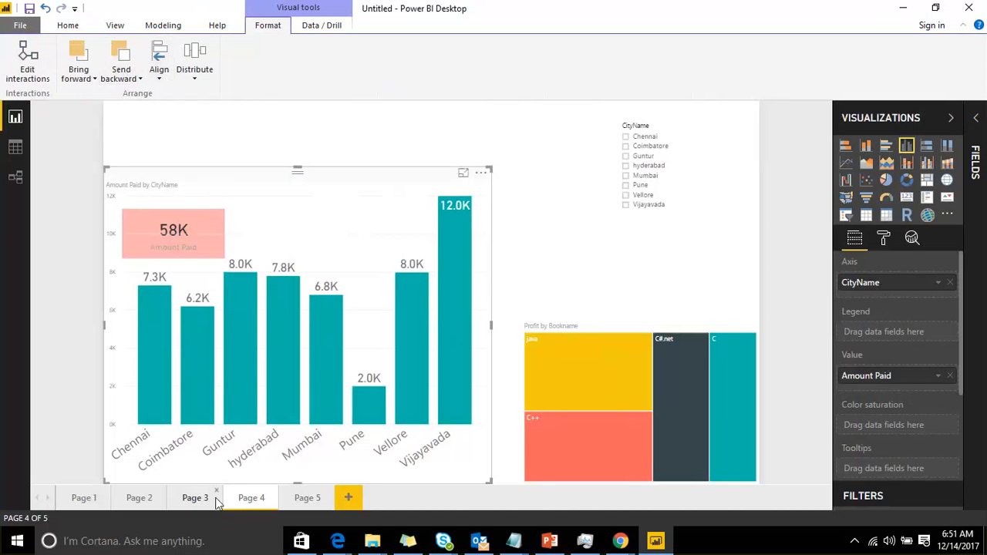
left_click(305, 498)
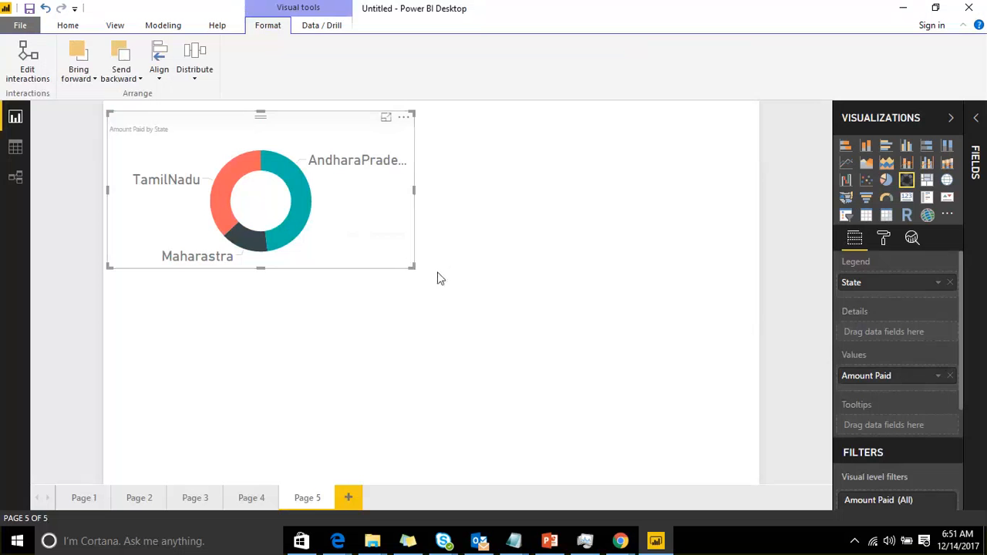
Paste two copies of the Amount Paid by State donut chart and move them to the right and lower left
left_click(632, 269)
key("ctrl+v")
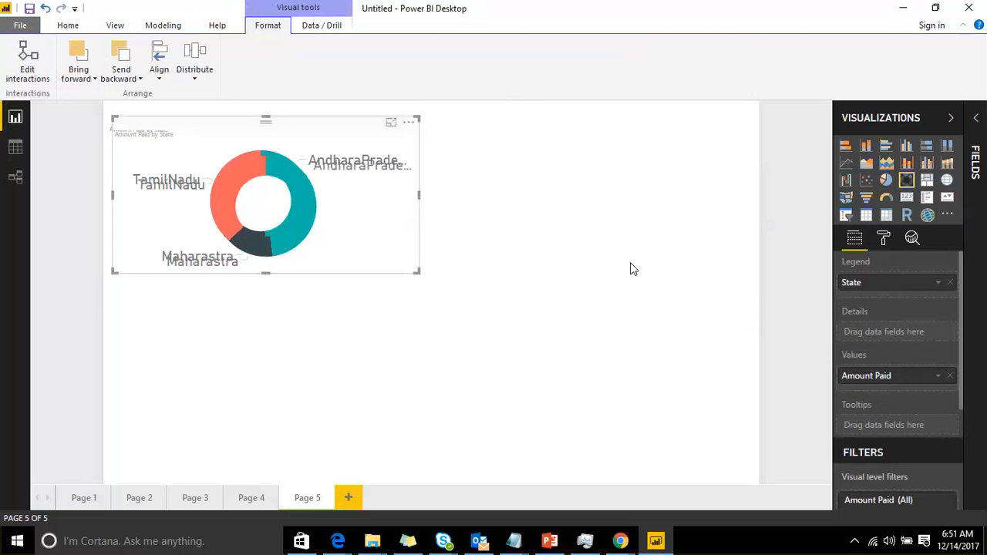
key("ctrl+v")
left_click_drag(224, 148, 558, 248)
left_click_drag(252, 208, 198, 349)
Delete the original donut chart at the top of the page
left_click(275, 180)
left_click(275, 177)
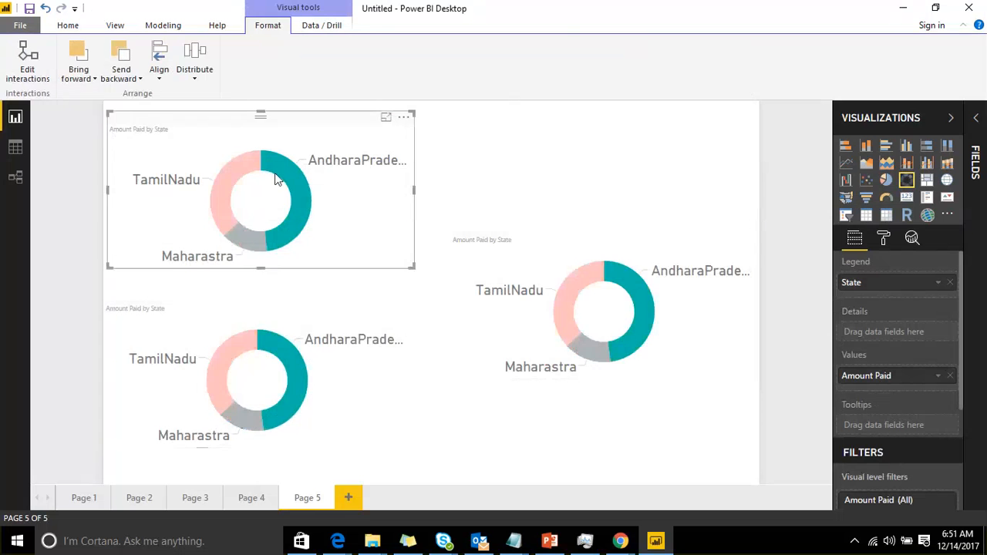
key("Delete")
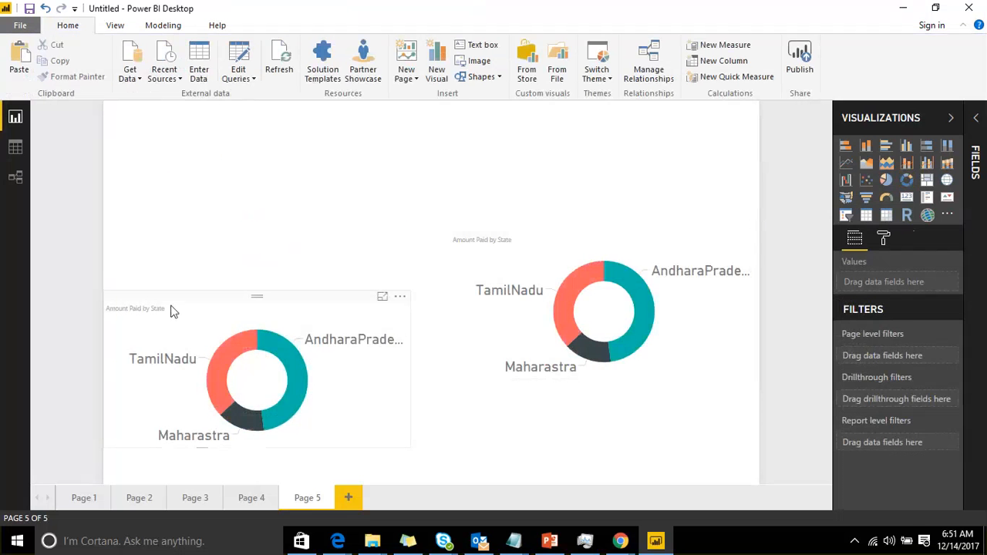
Turn on the border for both donut charts
left_click(259, 296)
left_click(883, 239)
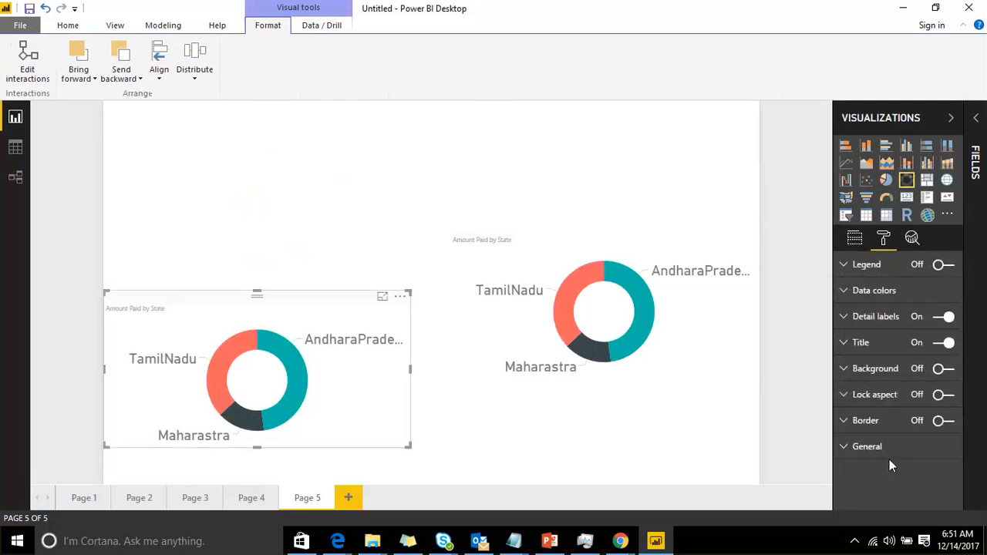
left_click(942, 420)
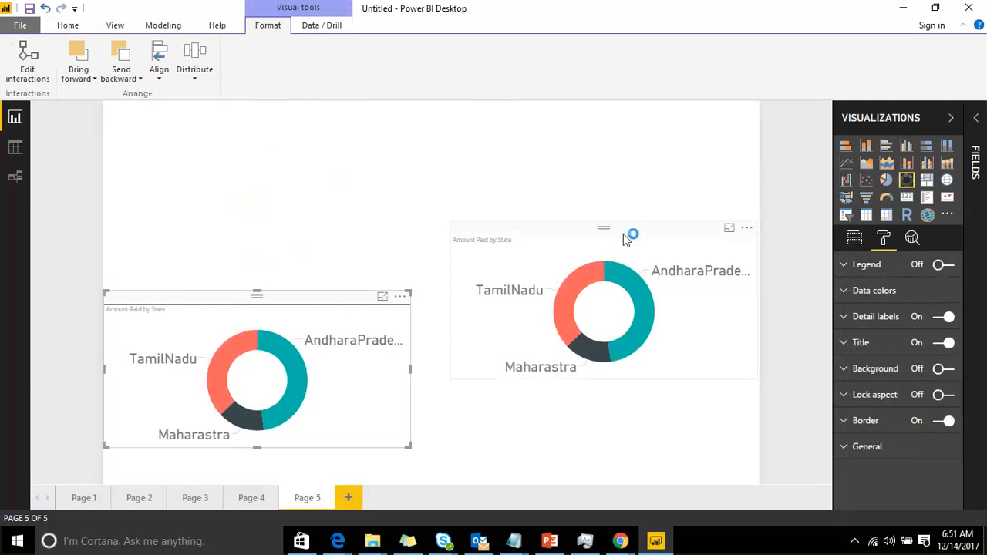
left_click(623, 233)
left_click(945, 421)
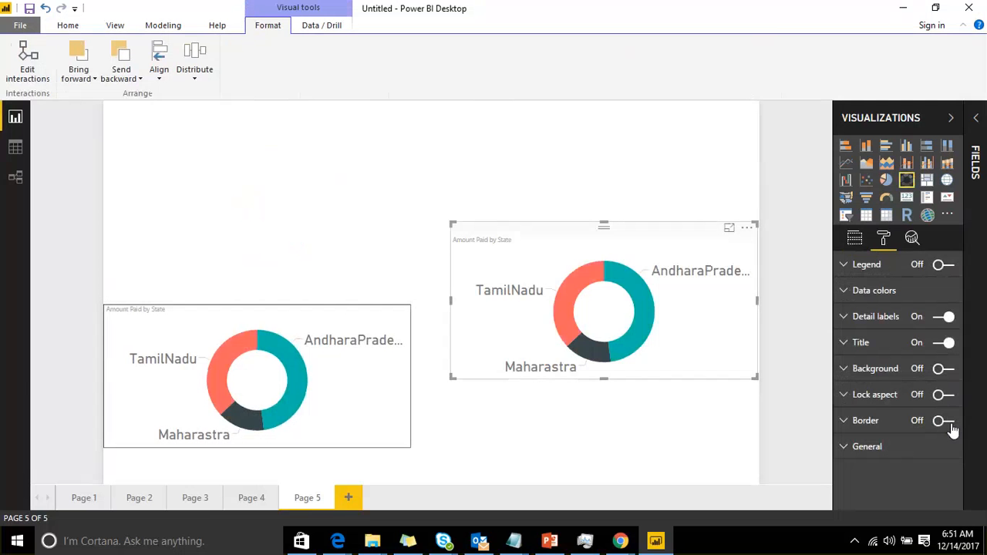
Move the right donut chart down level with the lower-left one
left_click(291, 233)
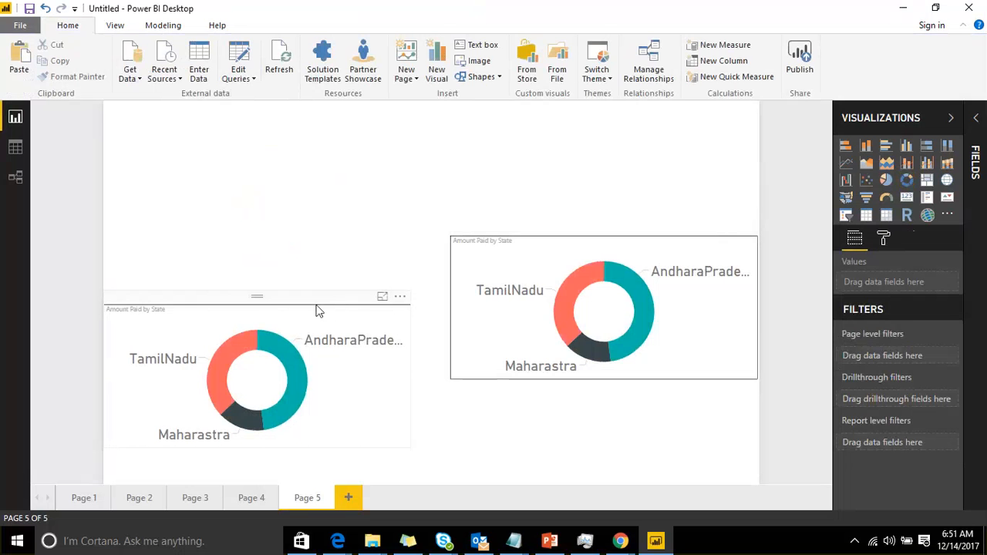
left_click(316, 305)
left_click(518, 233, "ctrl")
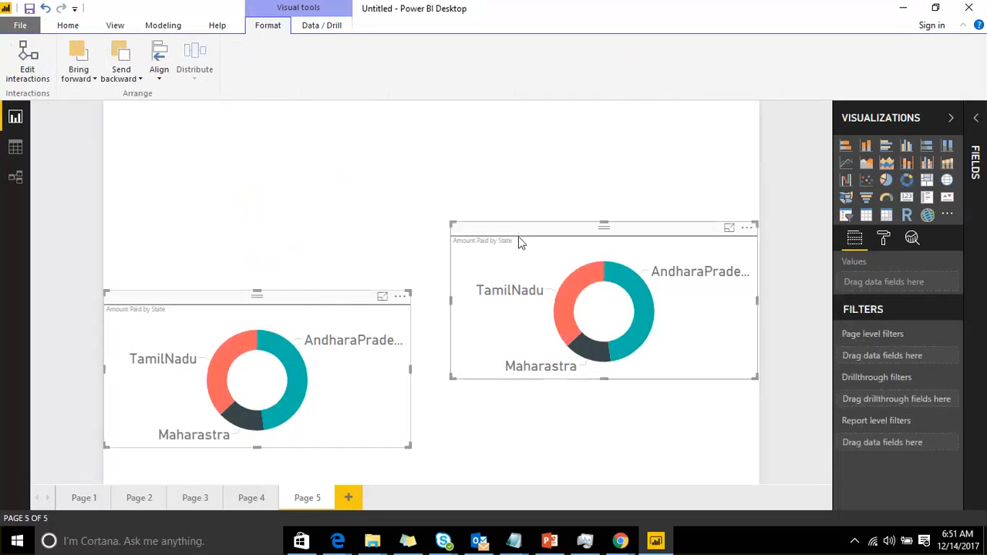
left_click(476, 207)
left_click_drag(546, 239, 535, 309)
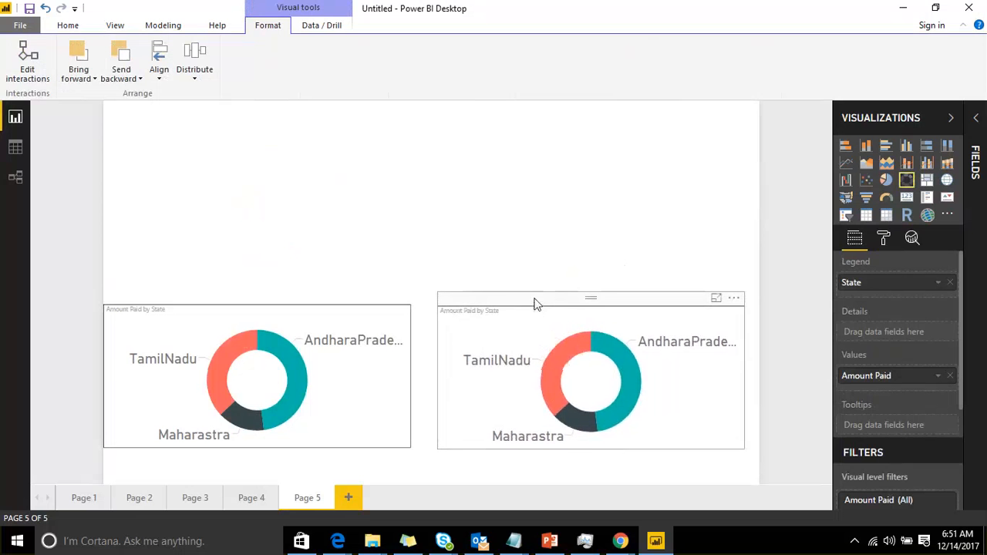
left_click(528, 210)
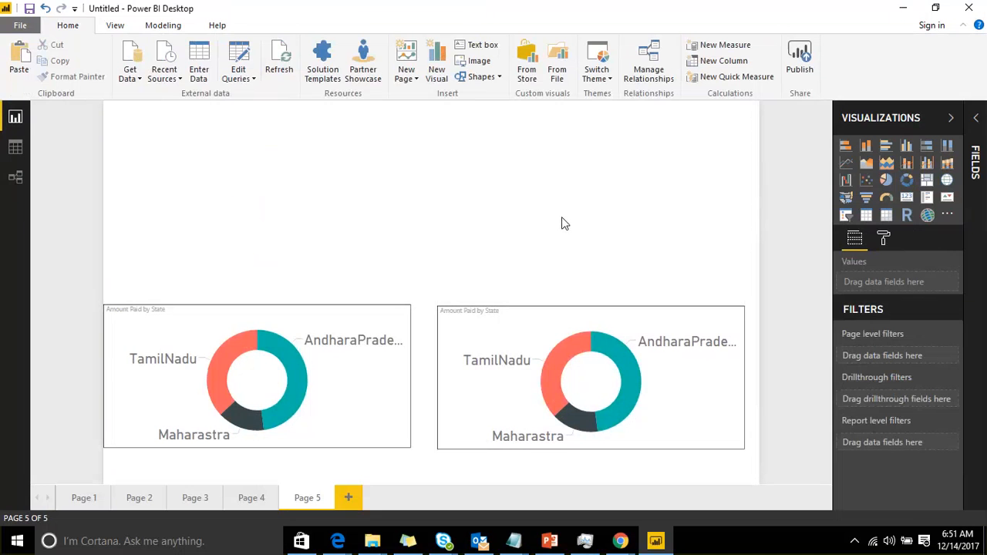
Select both donut charts and align them along their bottom edges
left_click(309, 308)
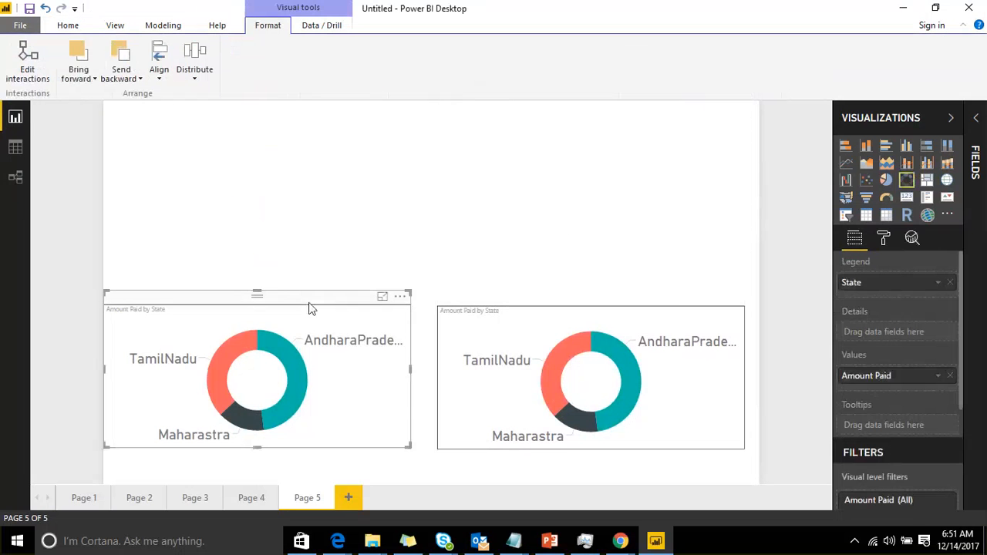
left_click(578, 313, "ctrl")
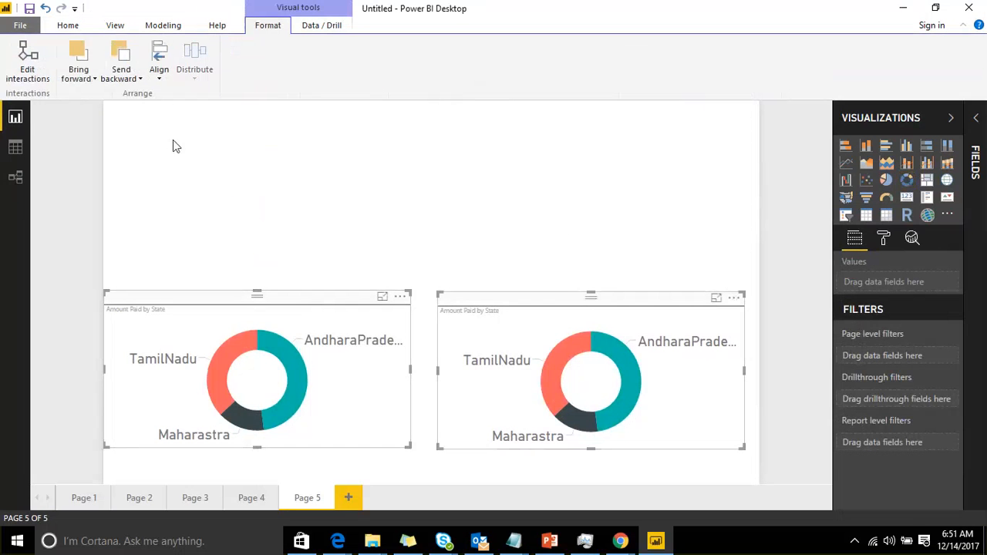
left_click(159, 79)
left_click(213, 143)
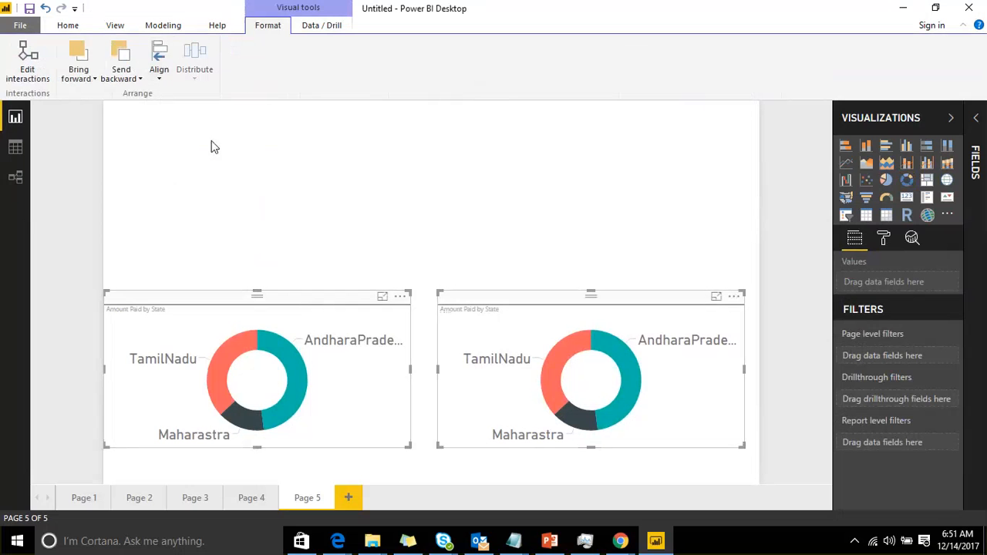
left_click(159, 77)
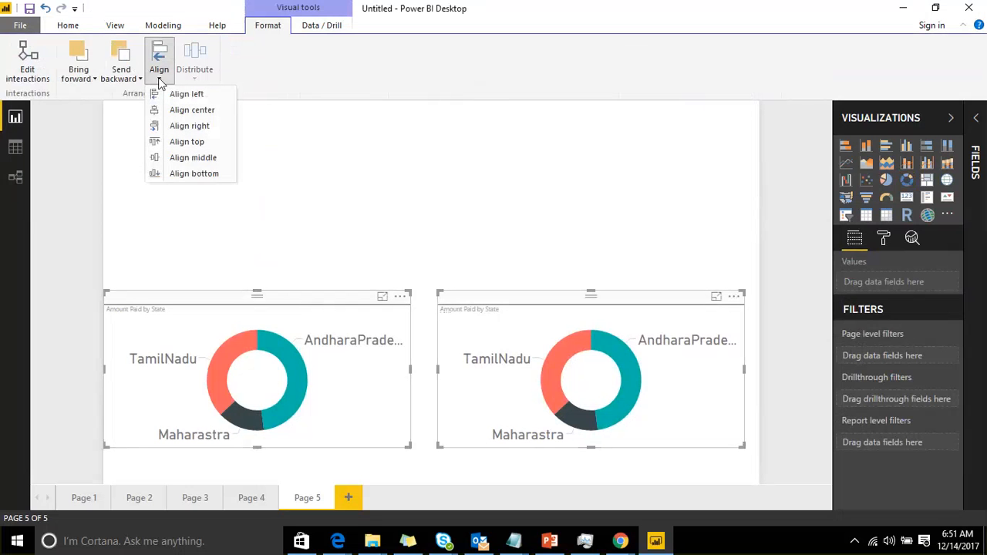
left_click(202, 176)
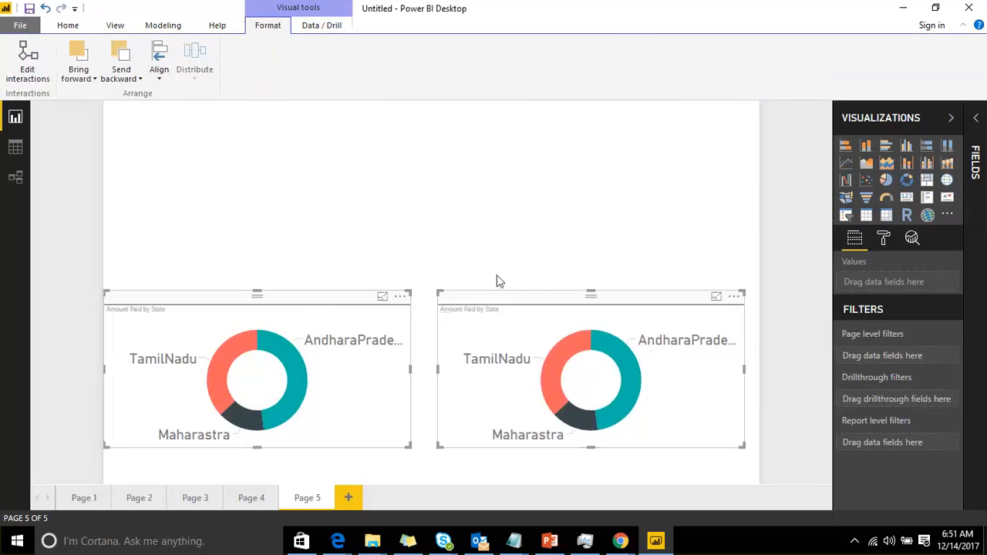
Move the right donut chart up to the top of the page and align it to the page's left edge
left_click(501, 279)
left_click_drag(512, 307, 489, 128)
left_click(158, 73)
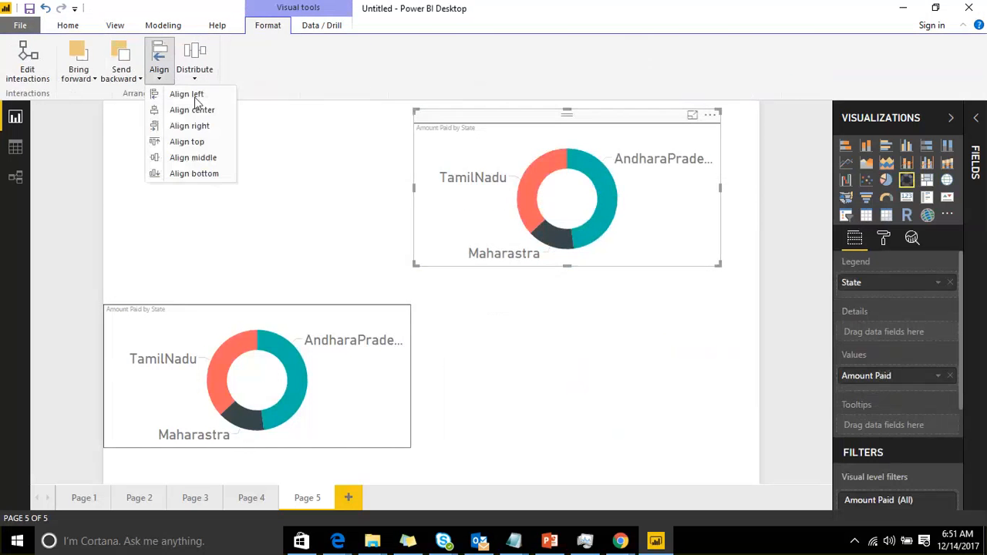
left_click(195, 99)
Align the top donut chart to the page's right edge, then shift it slightly left
left_click(159, 73)
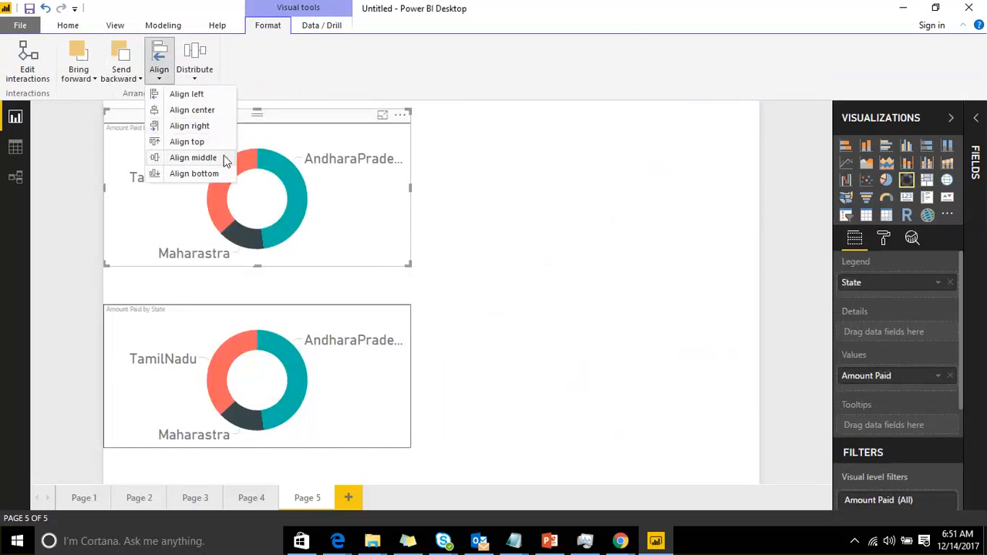
left_click(219, 126)
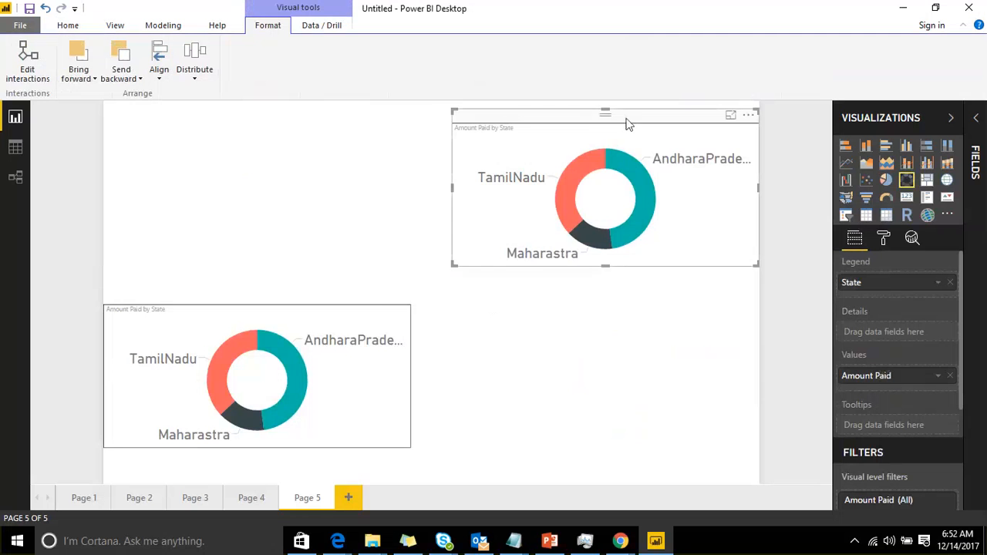
left_click_drag(629, 123, 569, 119)
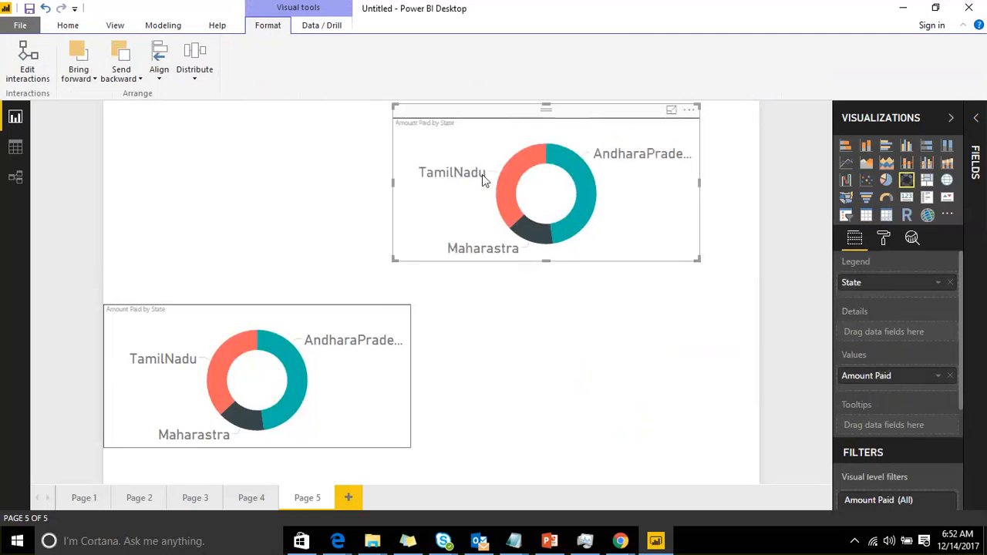
Select both donut charts and align them along their right edges
left_click(331, 307)
left_click(462, 120, "ctrl")
left_click(277, 299, "ctrl")
left_click(162, 74)
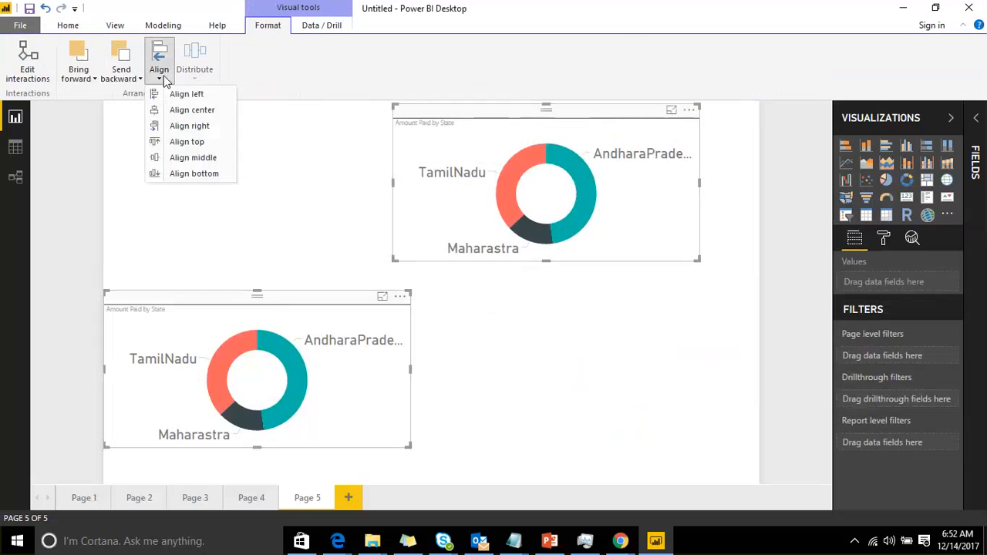
left_click(197, 128)
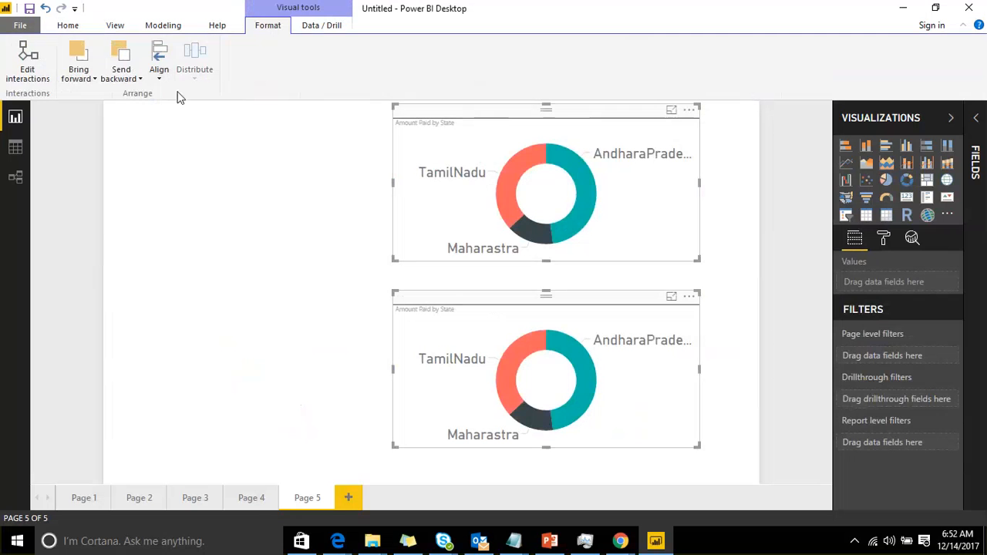
Apply left alignment, then move the lower donut chart back to the left side of the page
left_click(159, 69)
left_click(187, 96)
left_click(344, 320)
left_click_drag(517, 297, 229, 286)
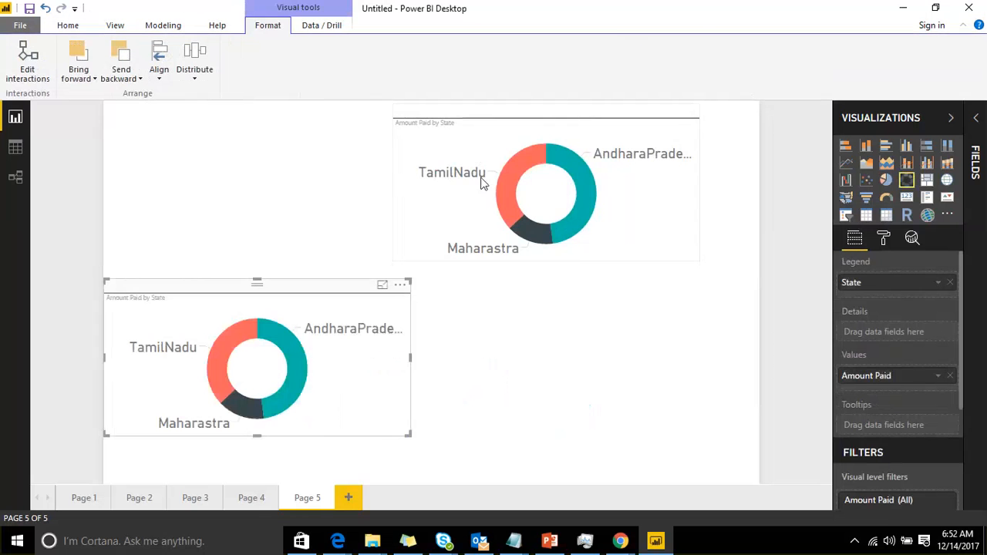
Move the upper donut chart down to the right, select both charts and align their bottom edges
left_click_drag(460, 124, 519, 208)
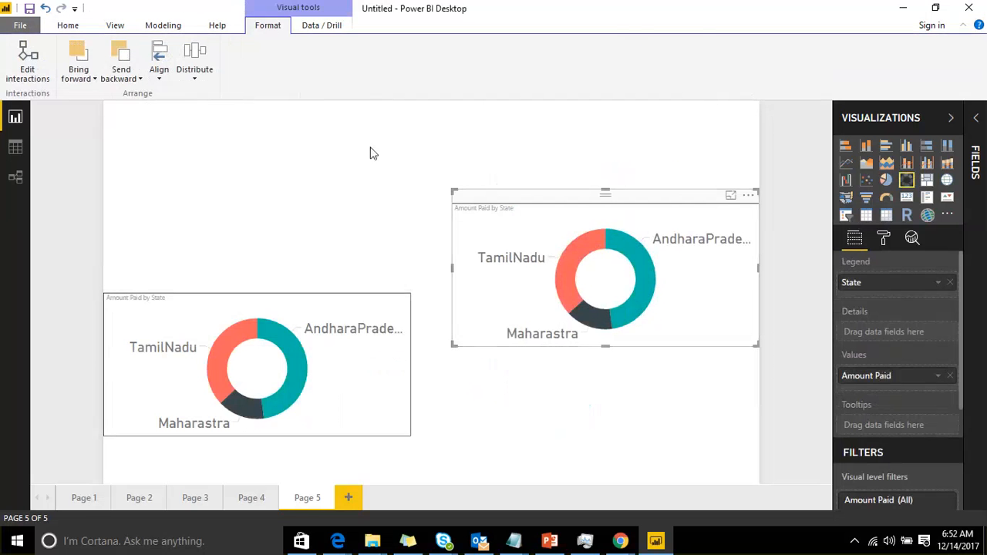
left_click(279, 295, "ctrl")
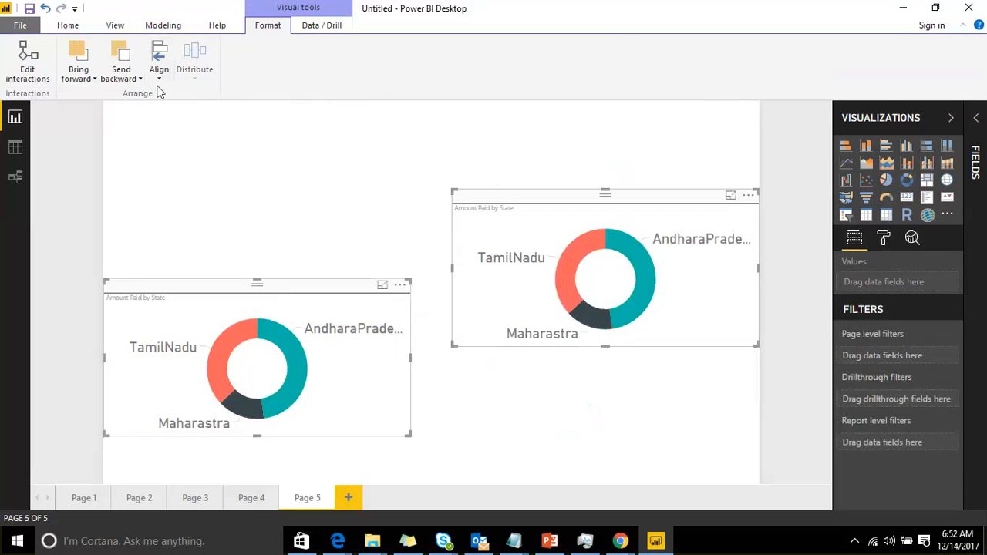
left_click(158, 80)
left_click(193, 175)
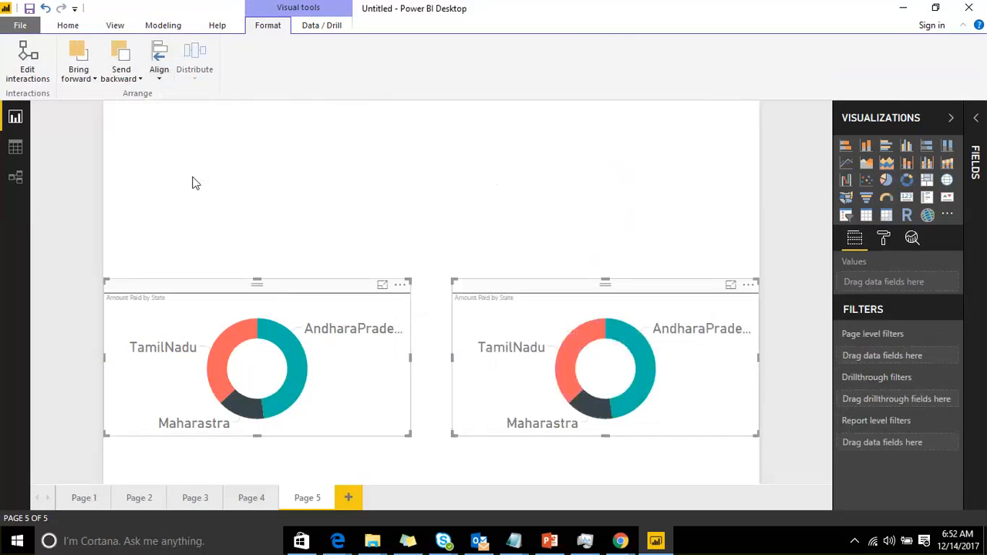
Align both donut charts along their top edges and deselect them
left_click(159, 80)
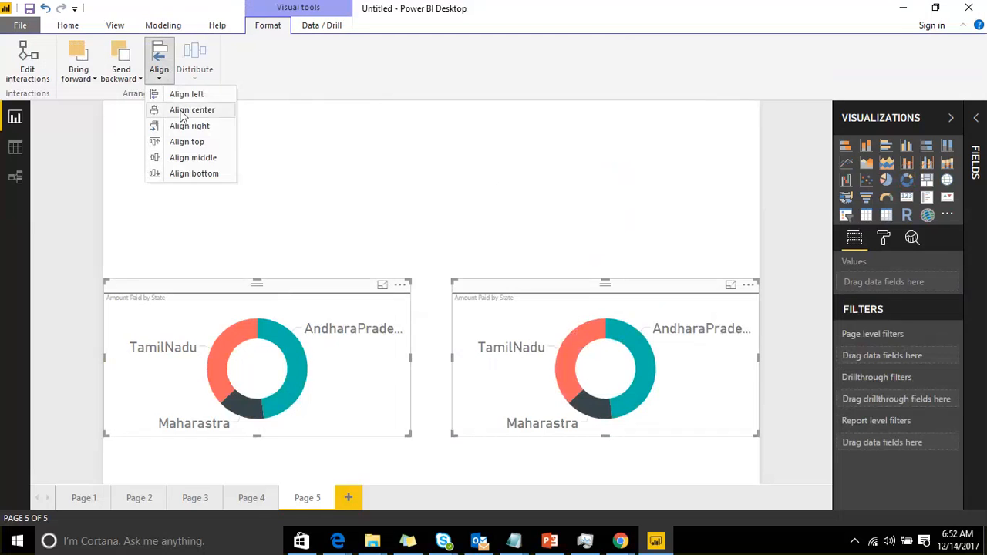
left_click(196, 142)
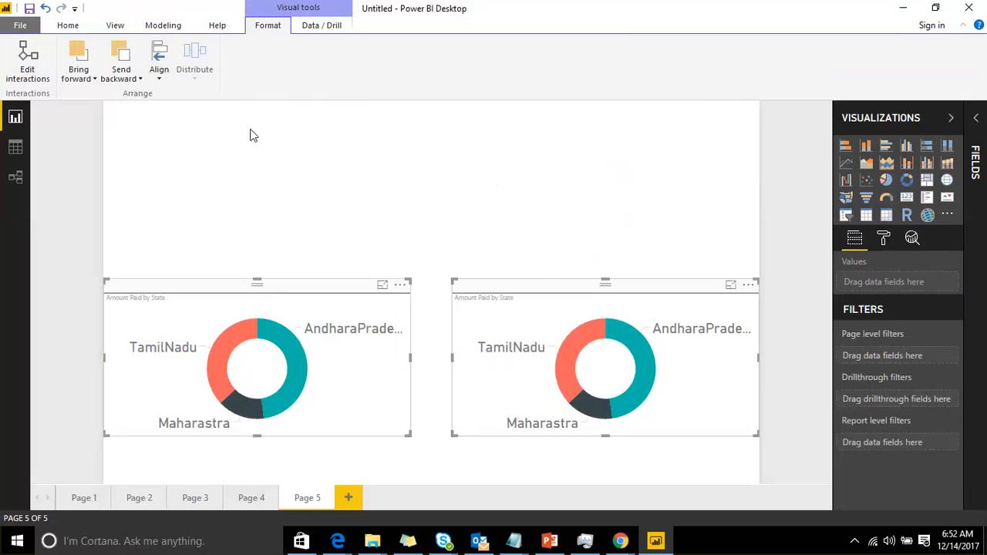
left_click(311, 137)
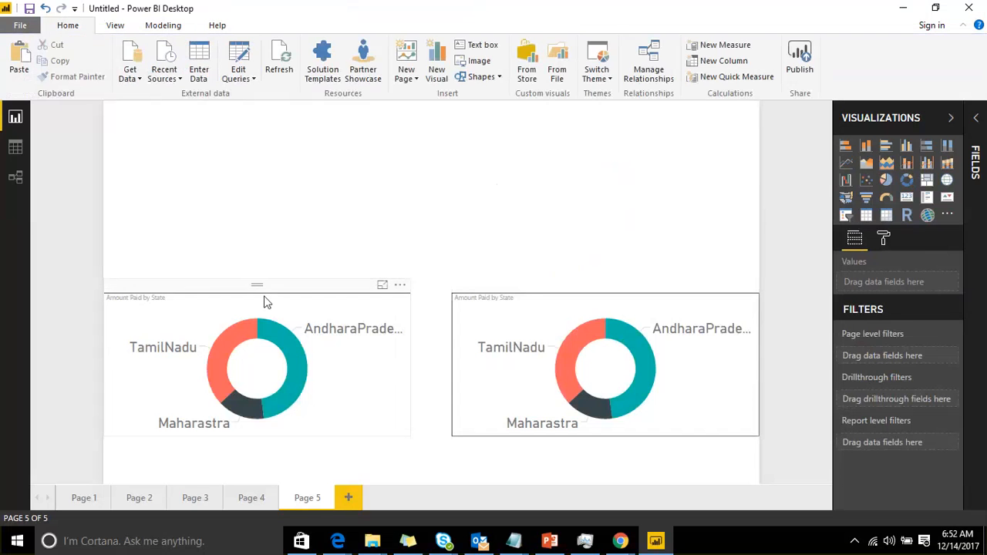
Select only the left donut chart and distribute it horizontally on the page
left_click(335, 291)
left_click(542, 290, "ctrl")
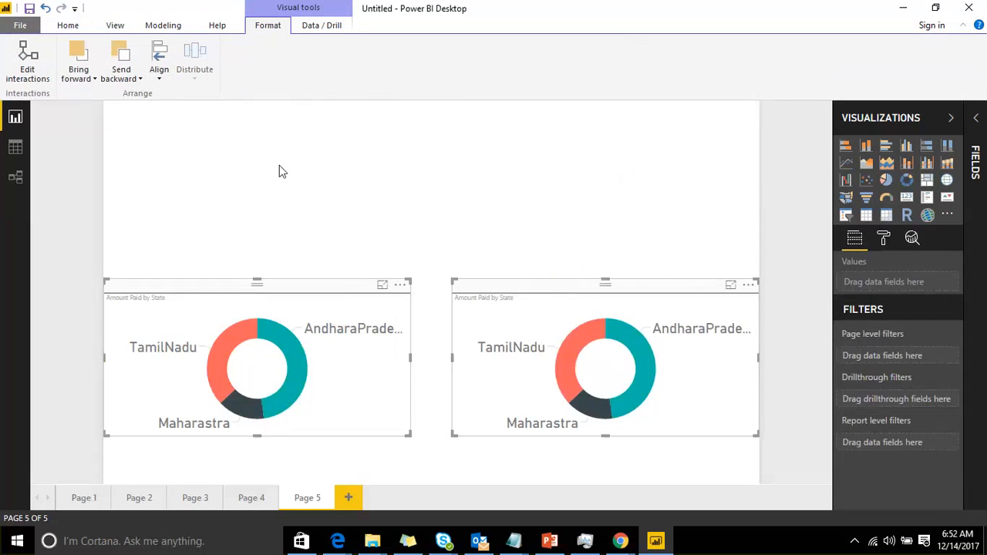
left_click(282, 265)
left_click(271, 292)
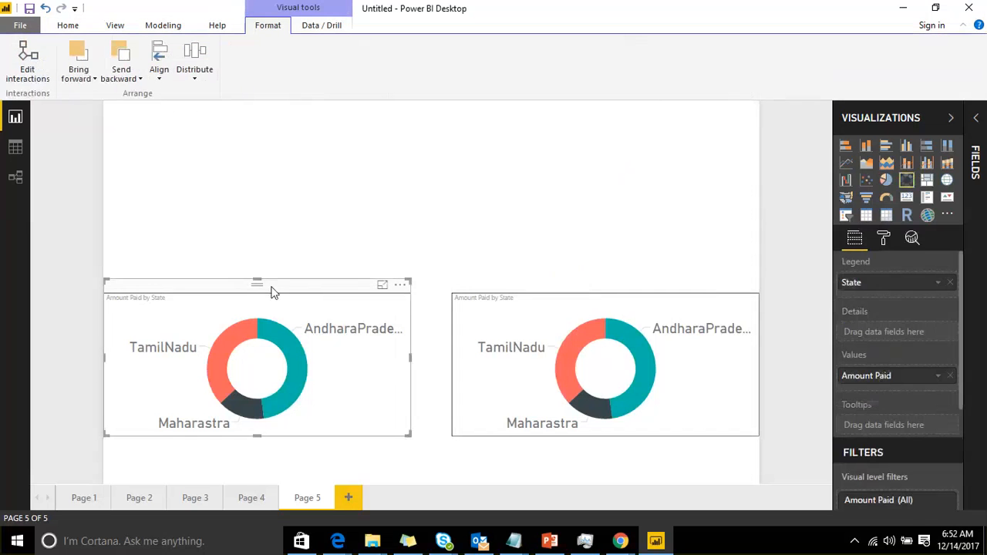
left_click(193, 81)
left_click(222, 95)
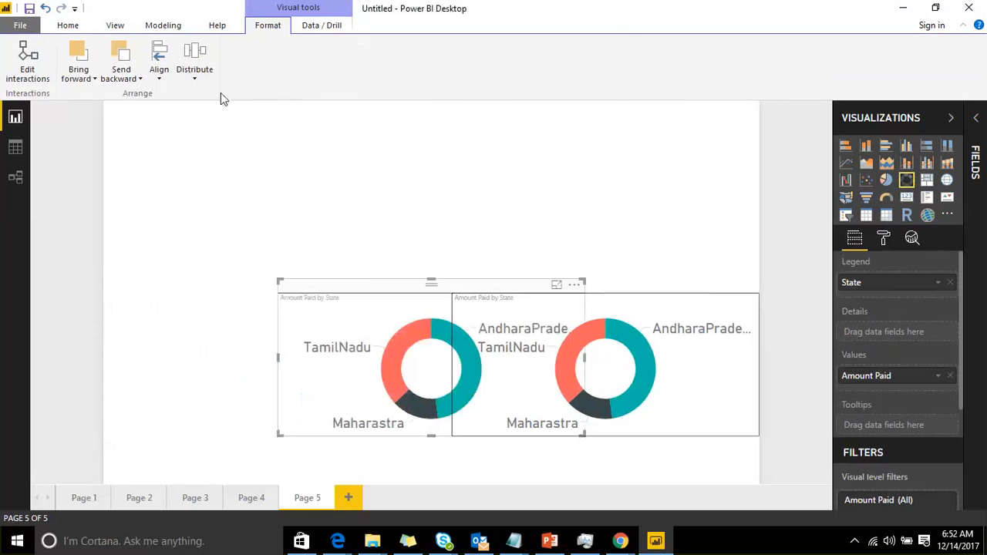
Distribute the same donut chart vertically on the page
left_click(195, 76)
left_click(208, 110)
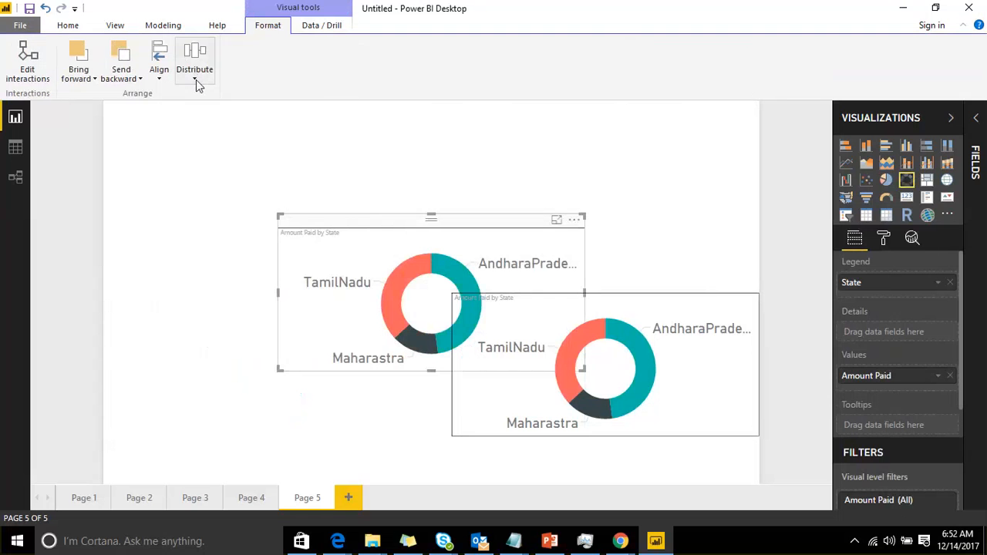
left_click(196, 84)
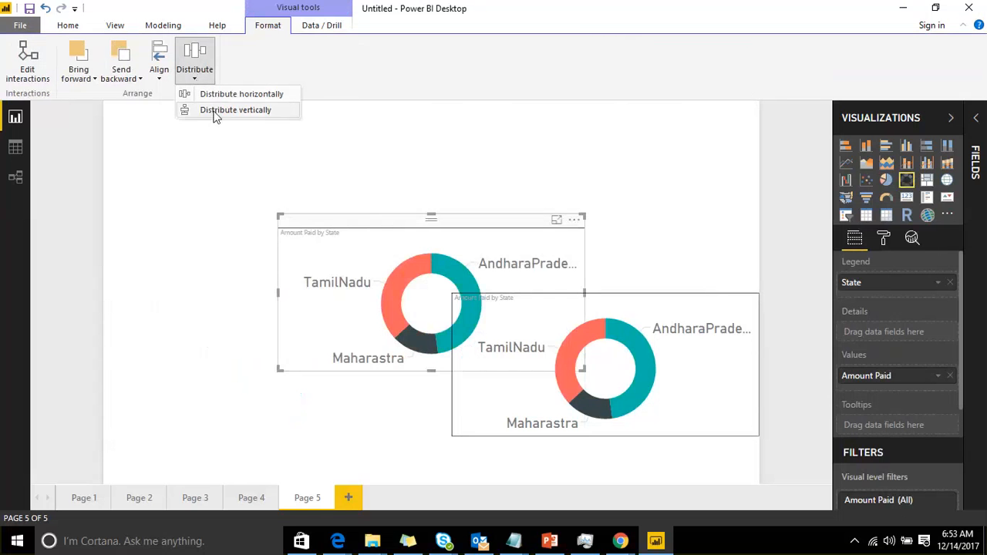
left_click(207, 114)
Move that donut chart to the top-left corner and distribute it horizontally
left_click_drag(393, 231, 180, 101)
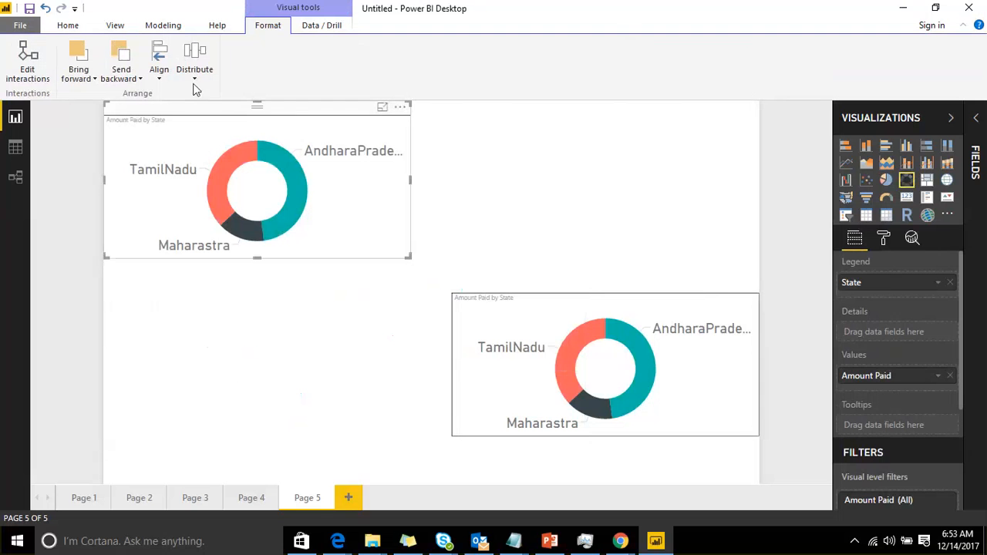
left_click(196, 78)
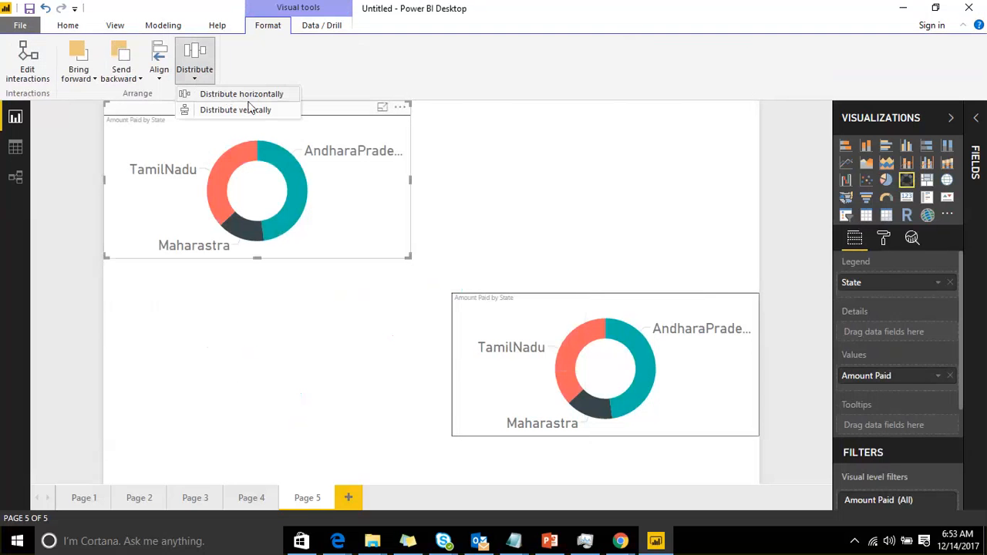
left_click(247, 94)
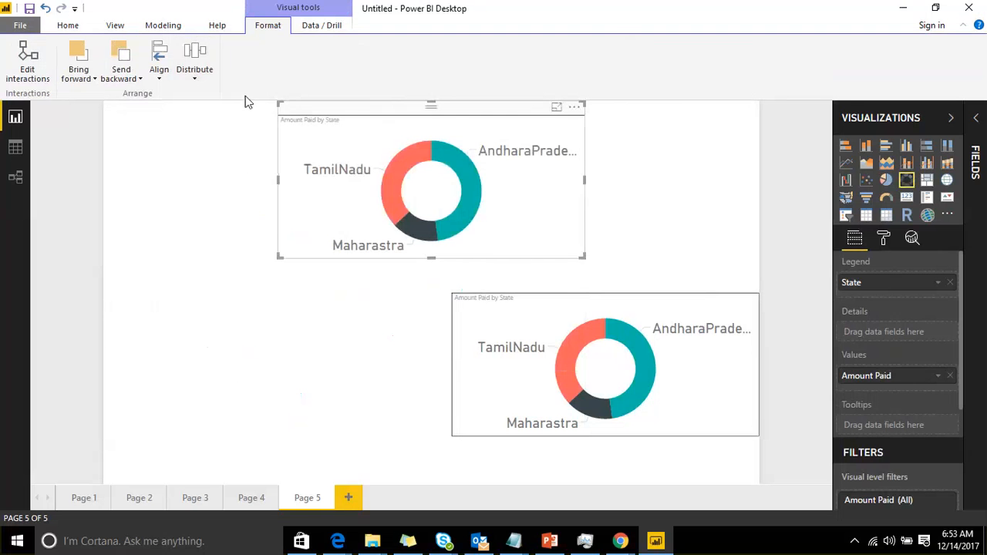
Distribute the donut chart vertically, then move it back up to the top of the page
left_click(194, 69)
left_click(206, 114)
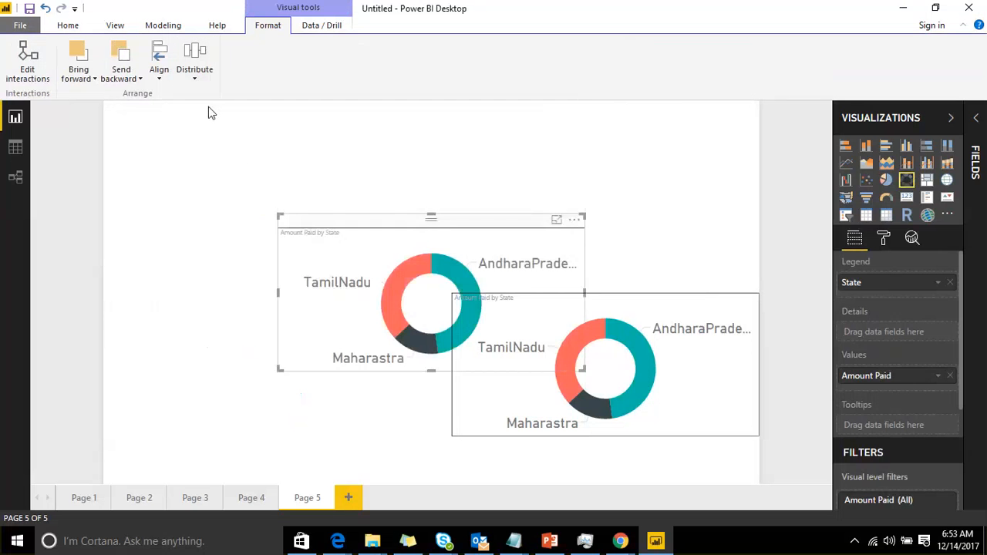
left_click_drag(247, 108, 394, 108)
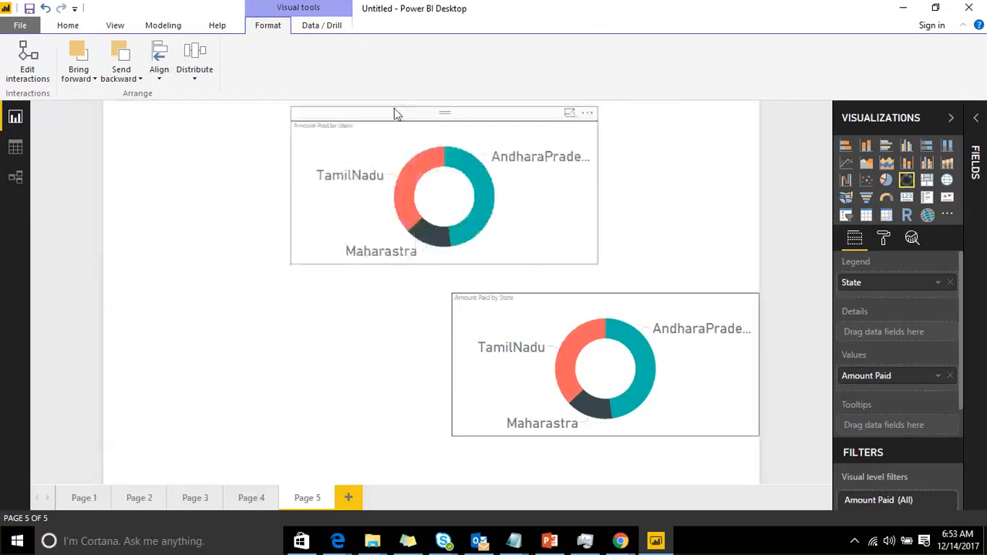
left_click(194, 77)
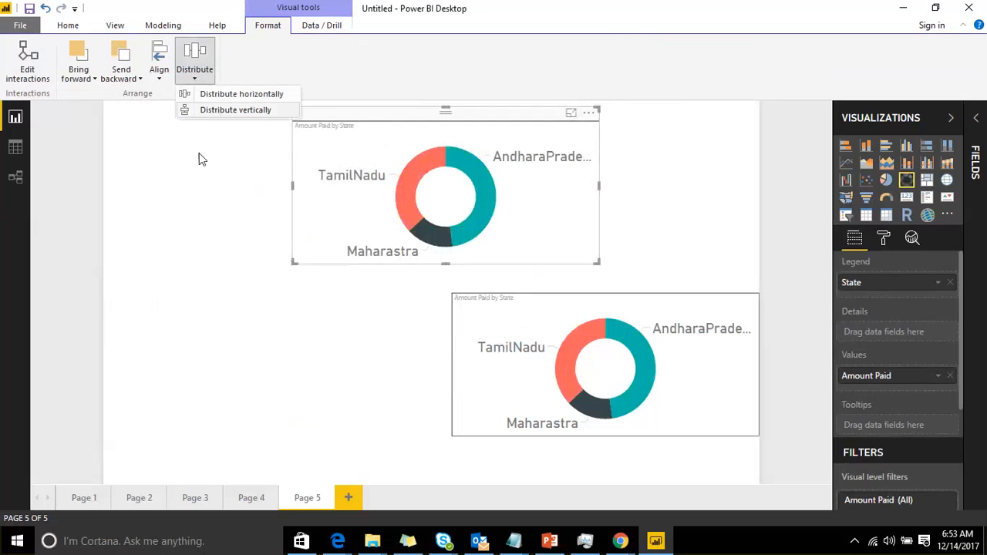
left_click(184, 188)
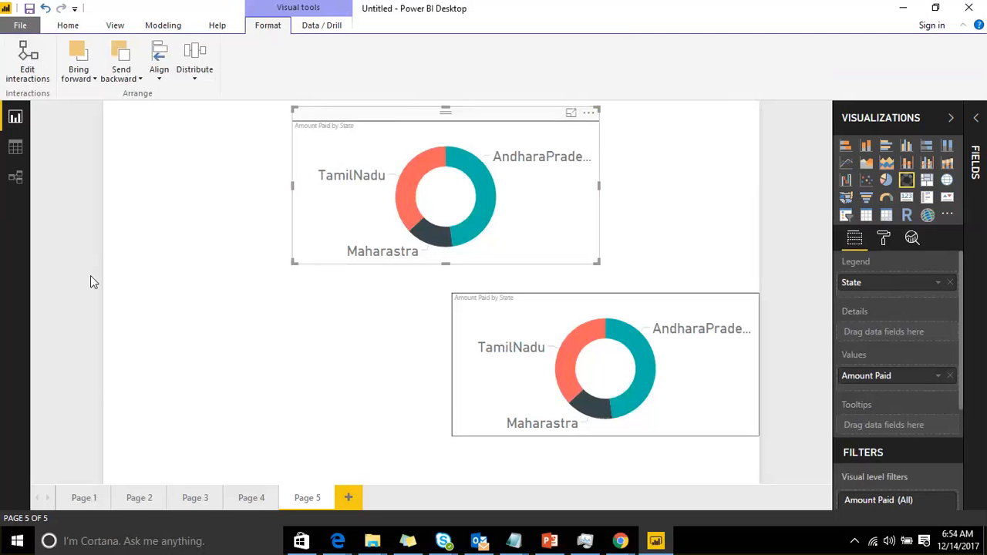
left_click(161, 77)
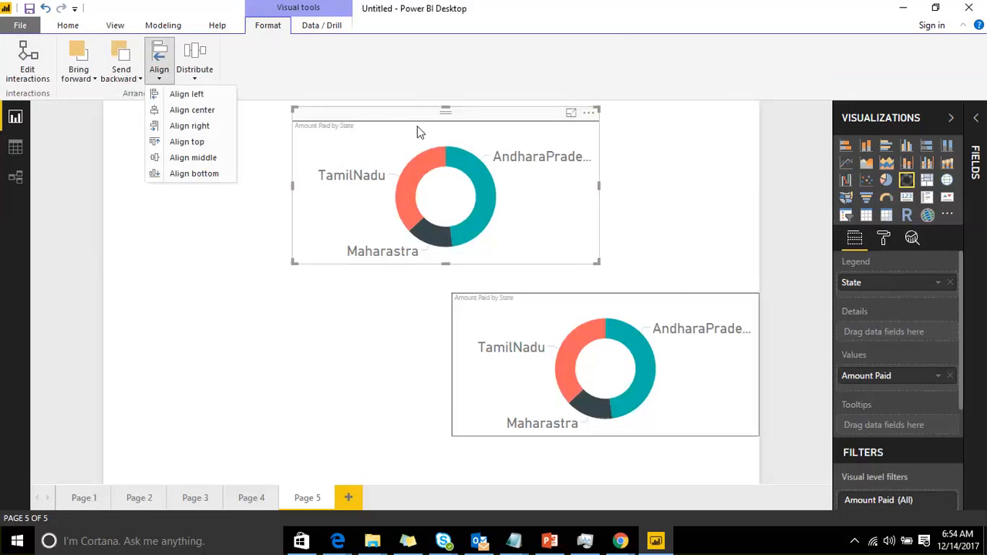
Select the lower-right donut chart and stretch its bottom edge down to the page's bottom
left_click(656, 298)
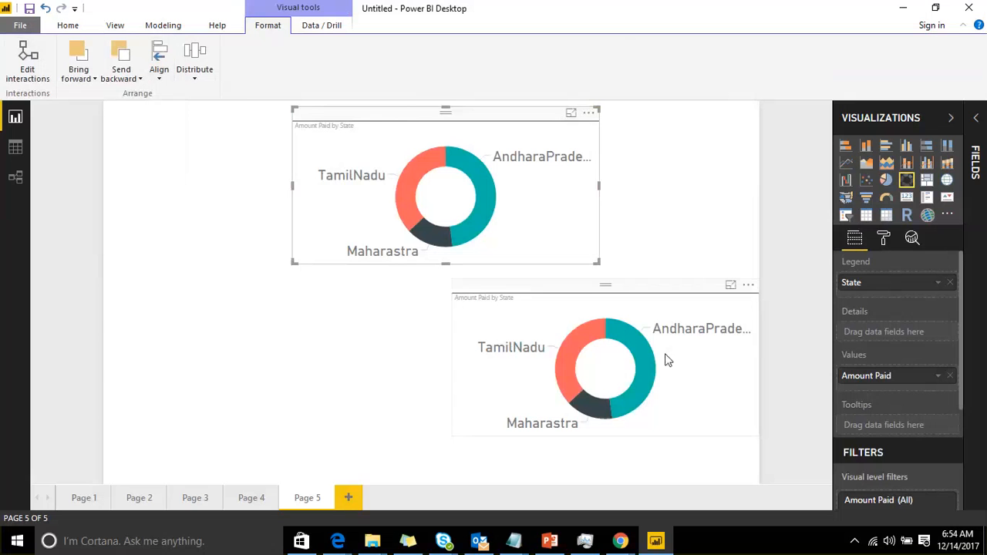
left_click(622, 385)
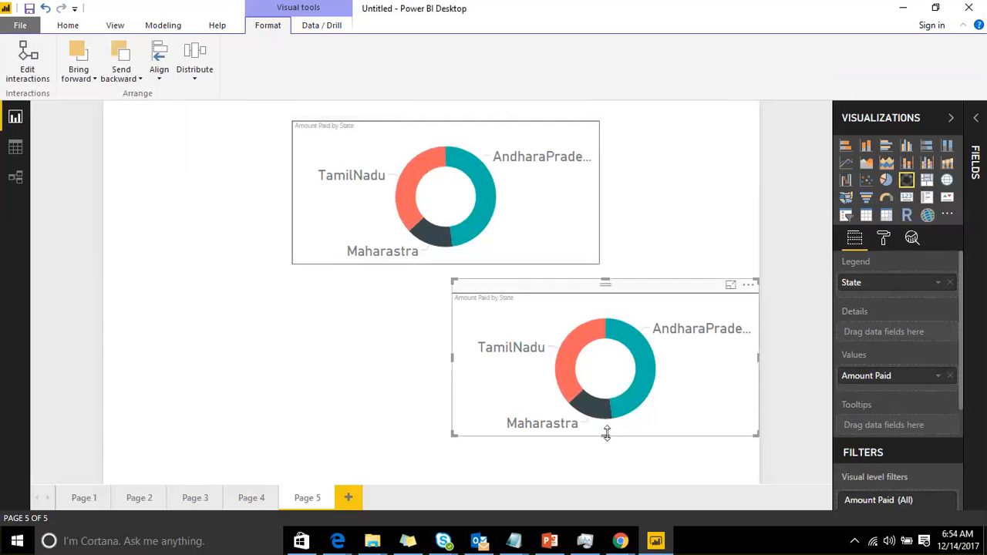
left_click_drag(606, 435, 614, 478)
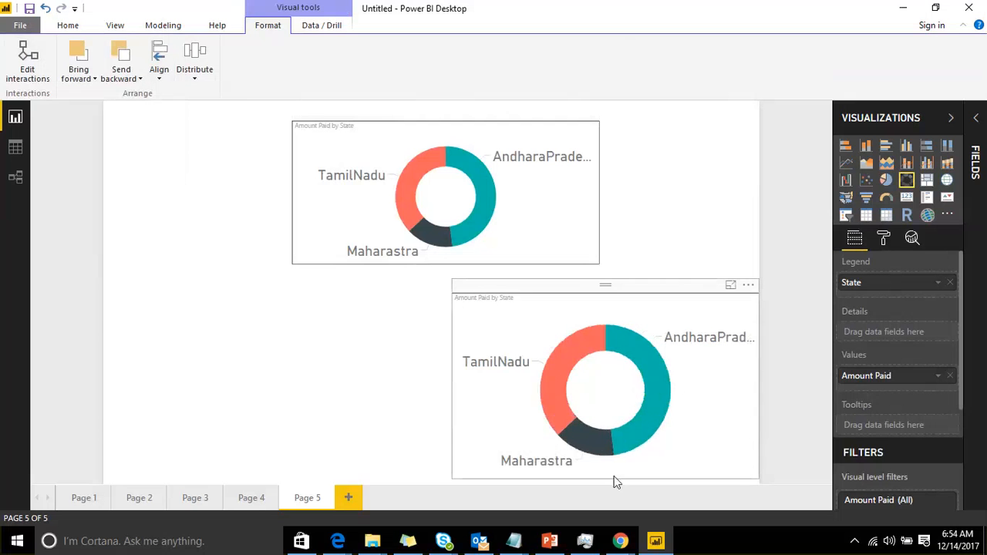
Select both donut charts and expand their General formatting section
left_click(444, 114)
left_click(542, 292, "ctrl")
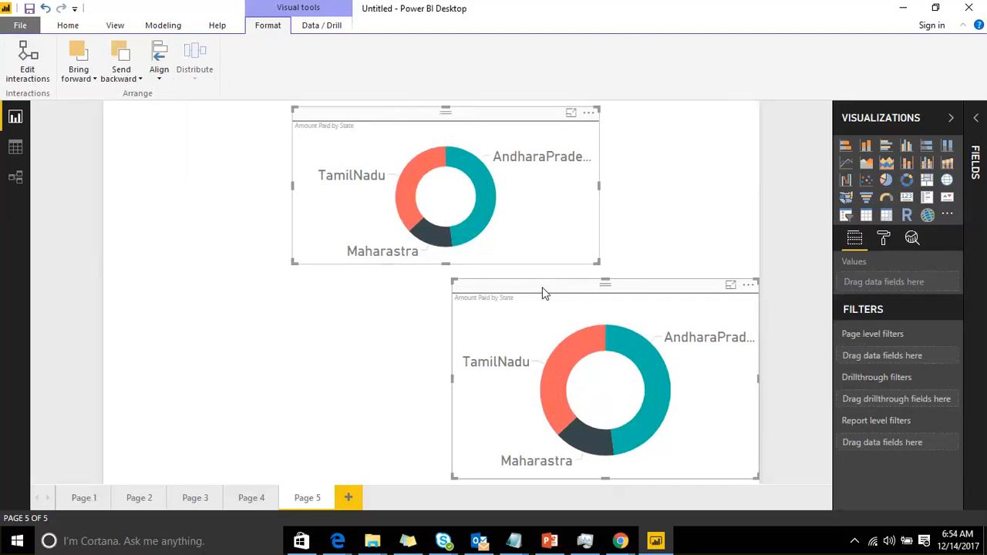
left_click(494, 114, "ctrl")
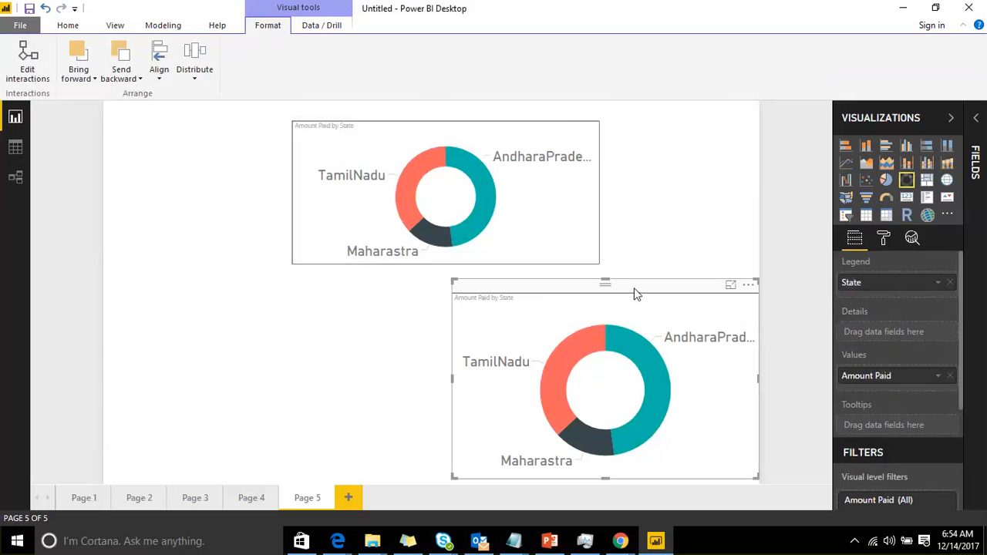
left_click(535, 132, "ctrl")
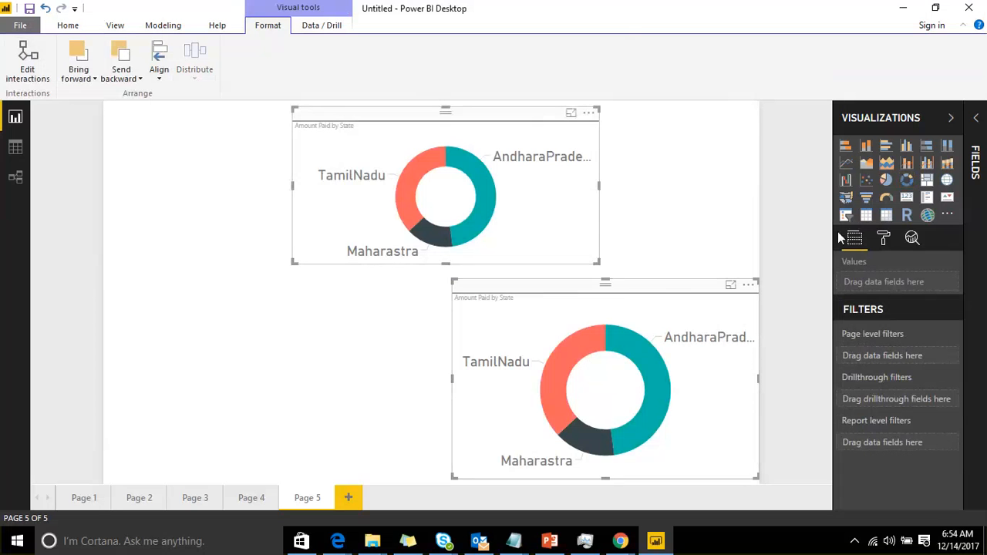
left_click(884, 238)
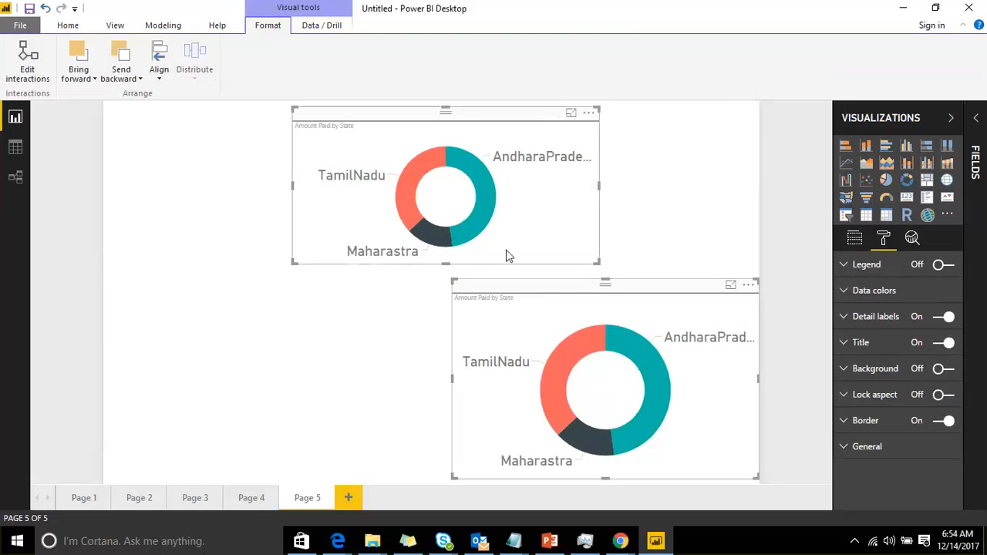
left_click(846, 449)
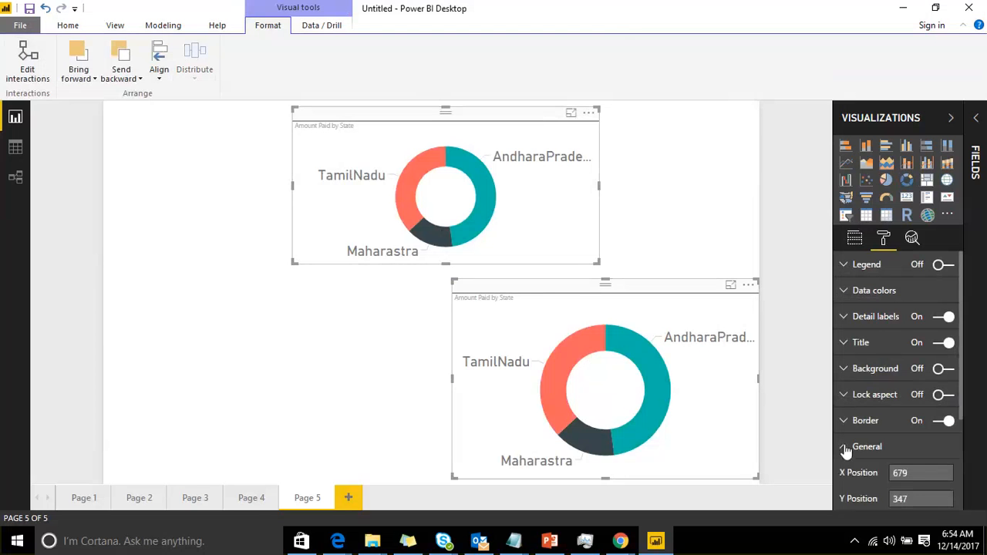
Set both donut charts' height to 300 and align them to the left
scroll(886, 416, "down", 2)
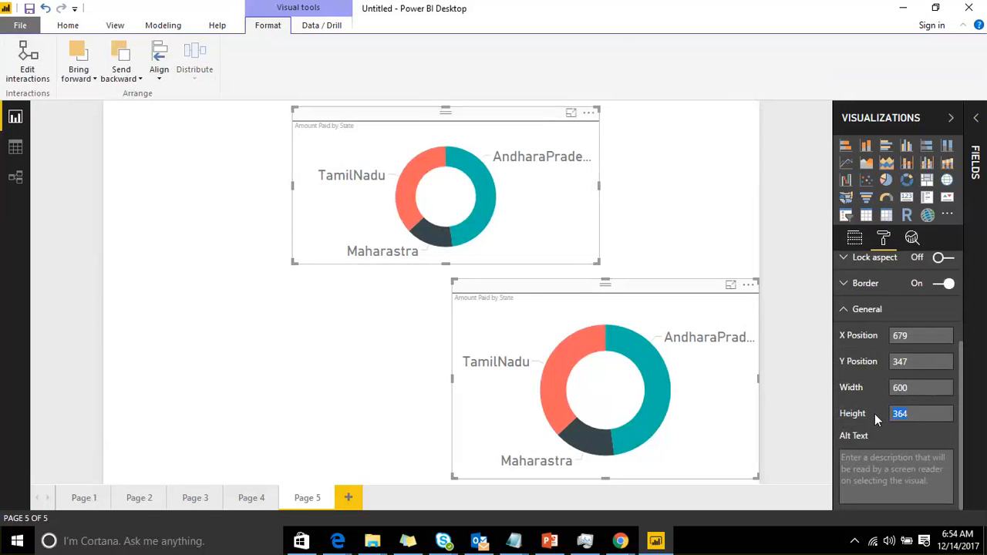
type("300")
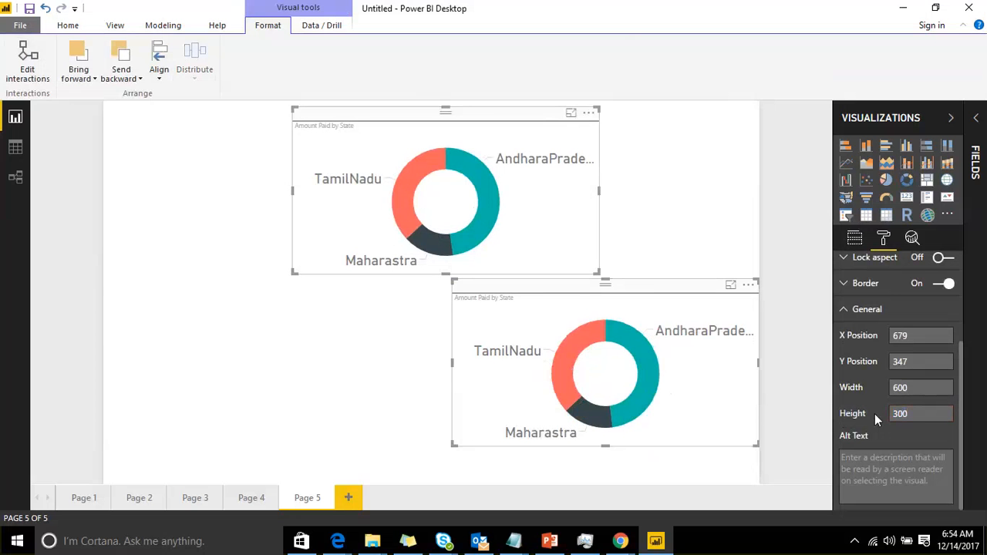
left_click(159, 68)
left_click(193, 95)
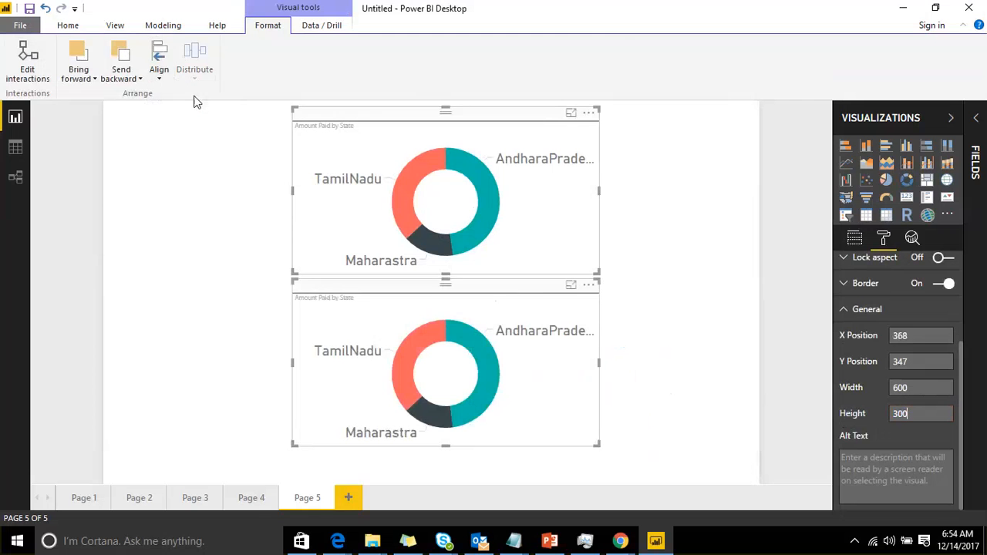
Compare the ribbon tabs available with no visual selected and with the top donut chart selected
left_click(683, 185)
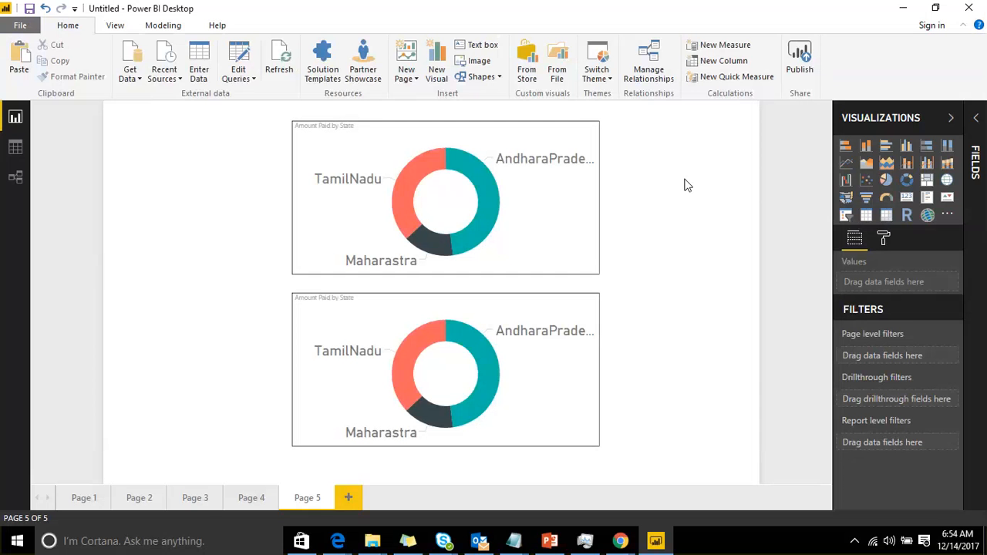
left_click(177, 26)
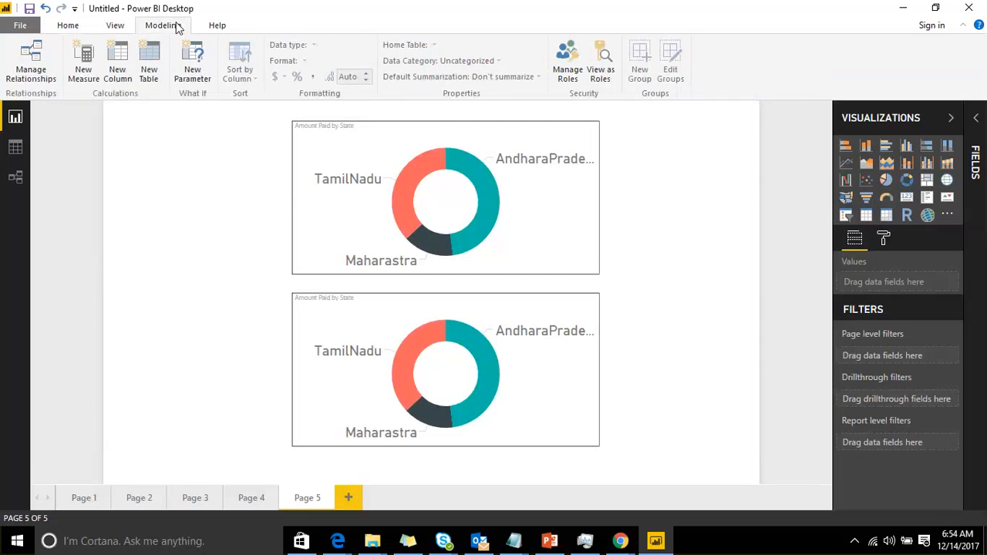
left_click(216, 25)
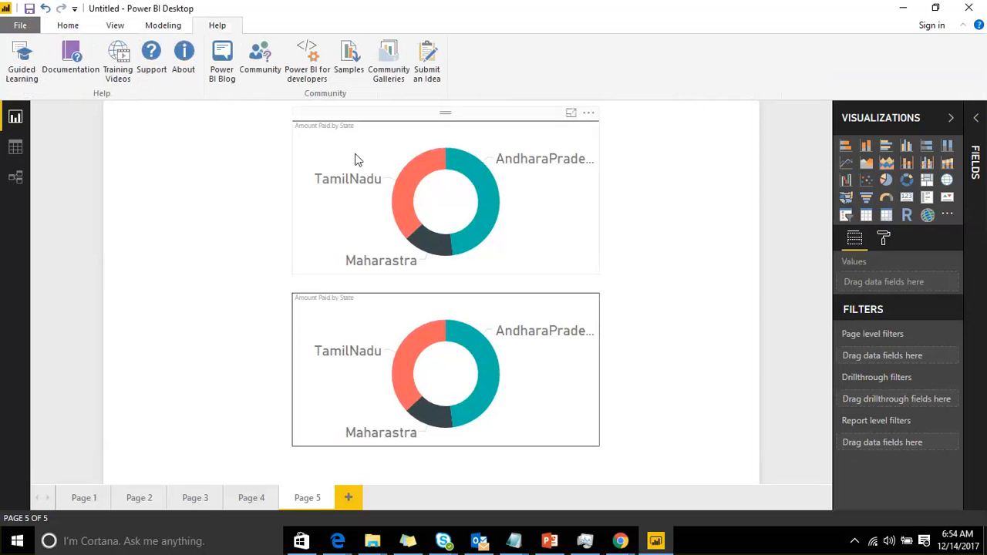
left_click(363, 125)
left_click(267, 26)
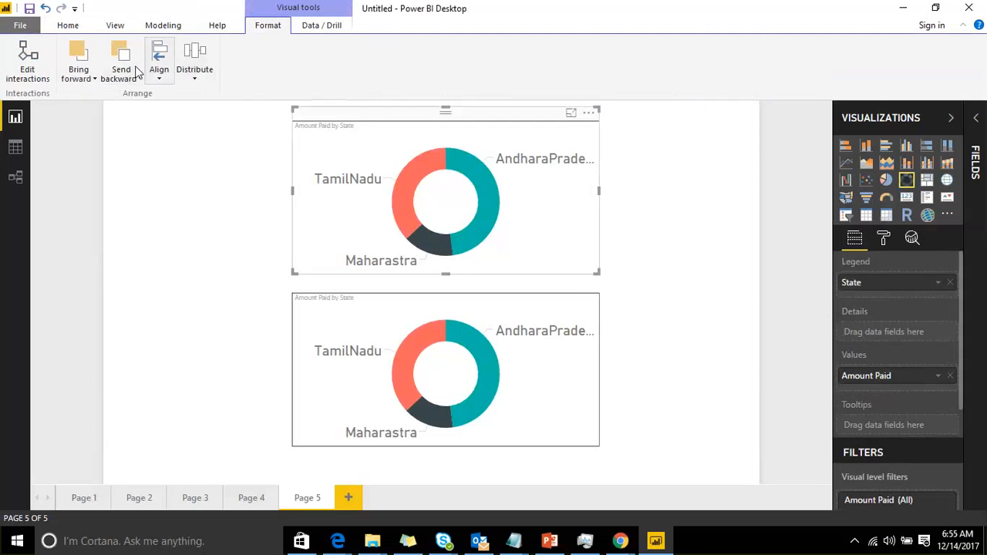
left_click(316, 25)
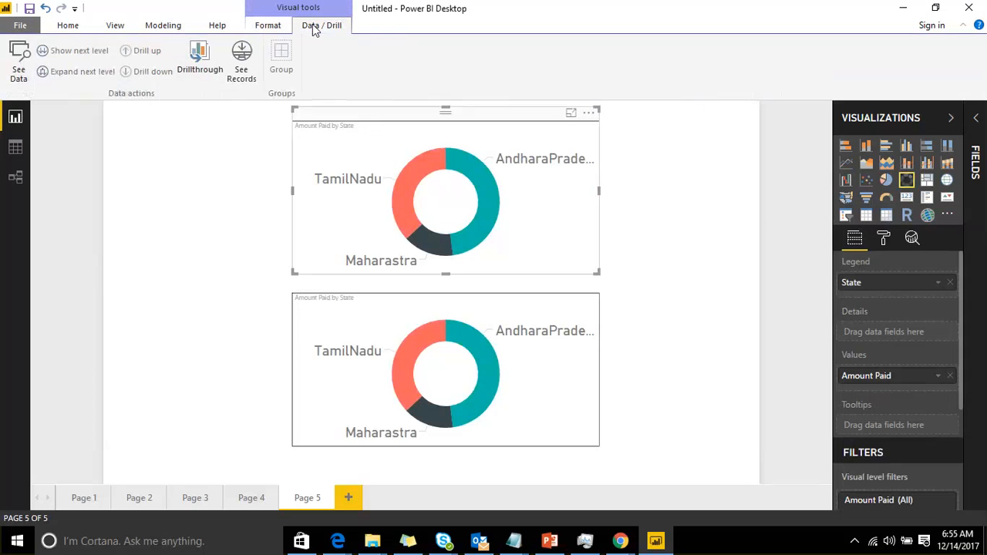
left_click(76, 28)
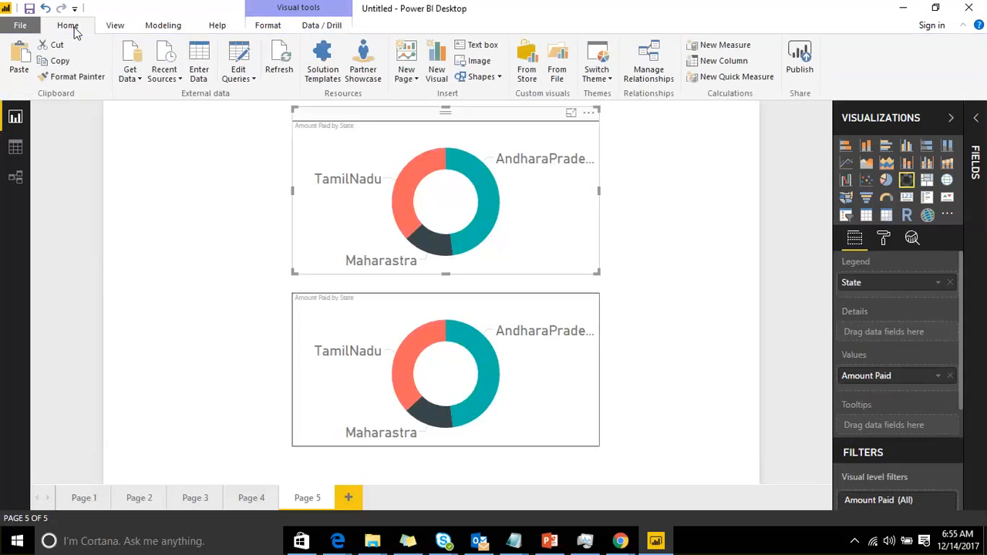
left_click(162, 26)
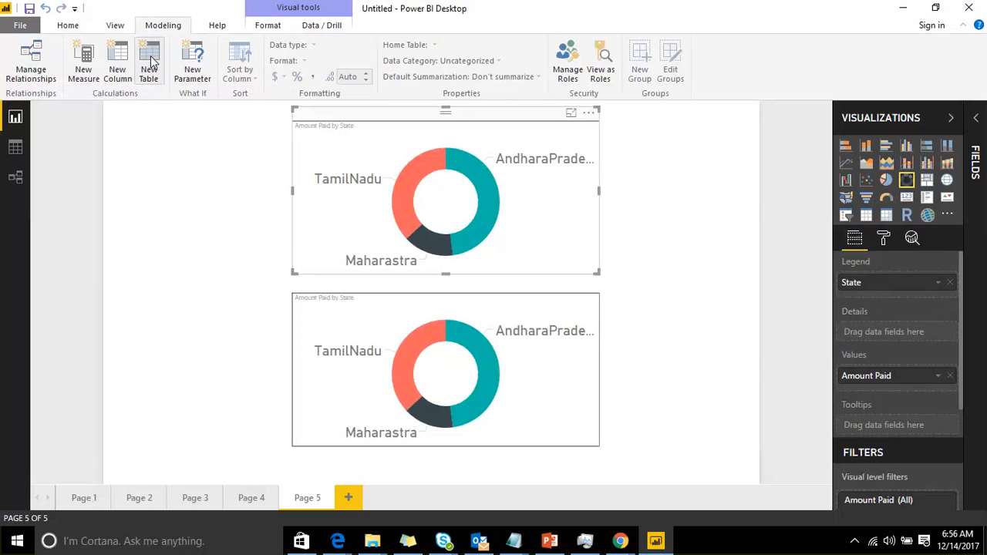
Create a new calculated table with the formula FILTER(Salesdata,Salesdata[Bookname]="C") in the data view
left_click(655, 429)
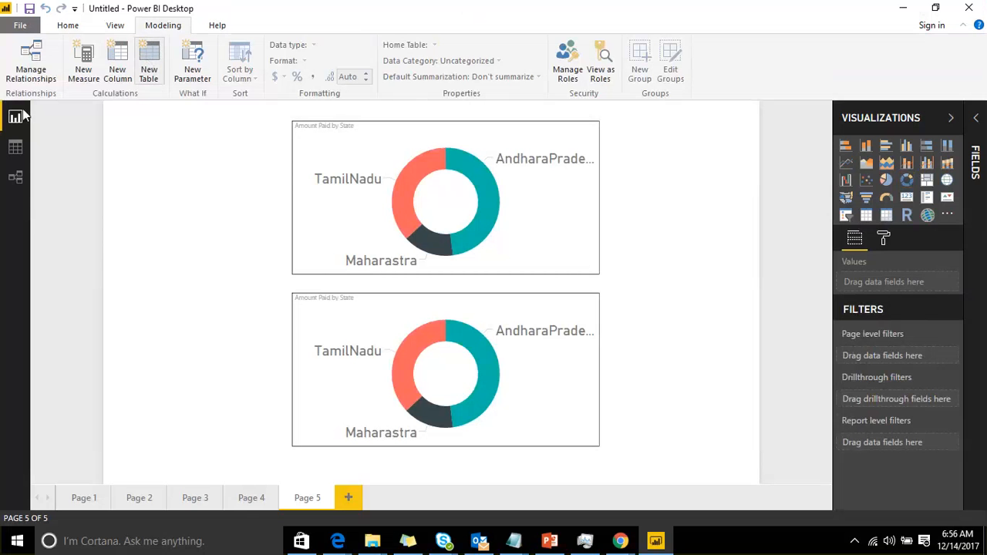
left_click(19, 150)
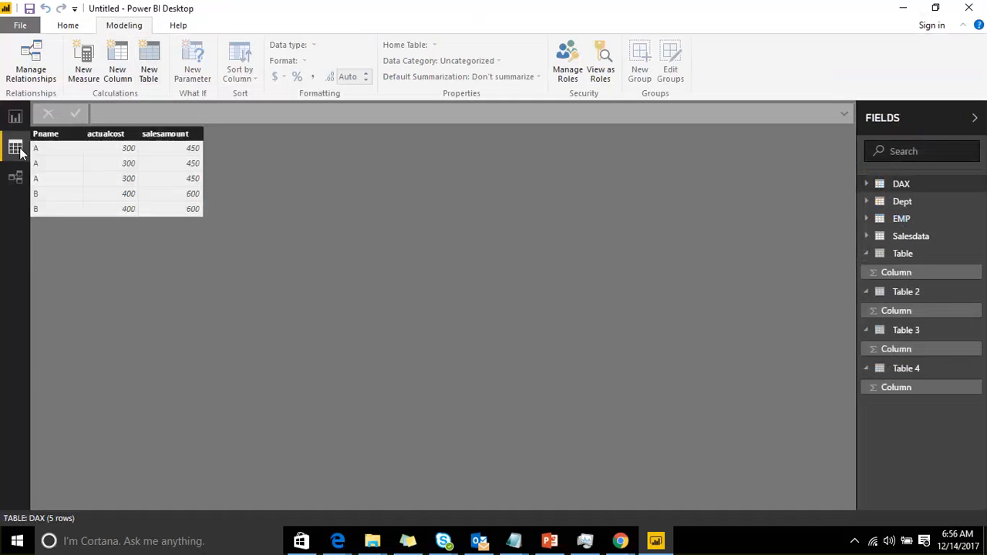
left_click(151, 65)
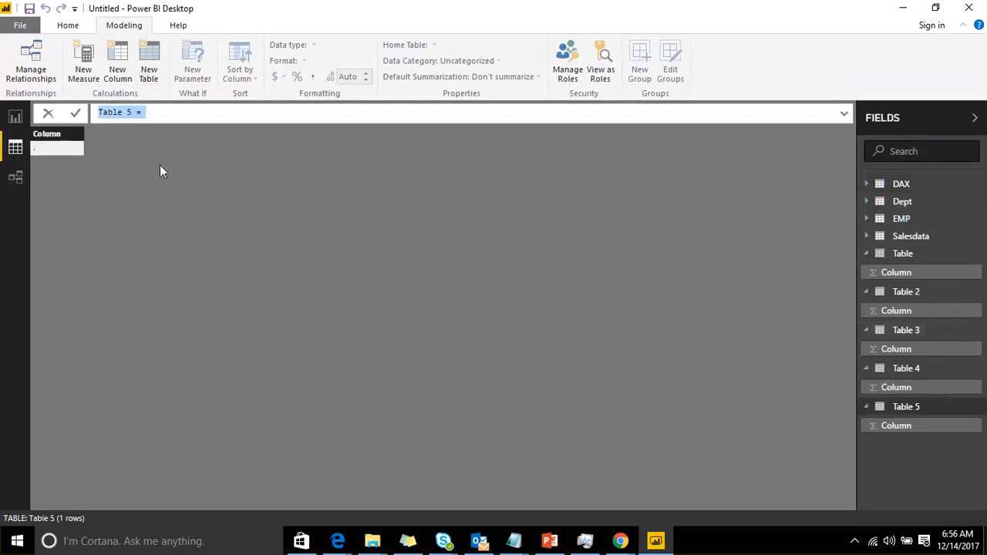
left_click(188, 112)
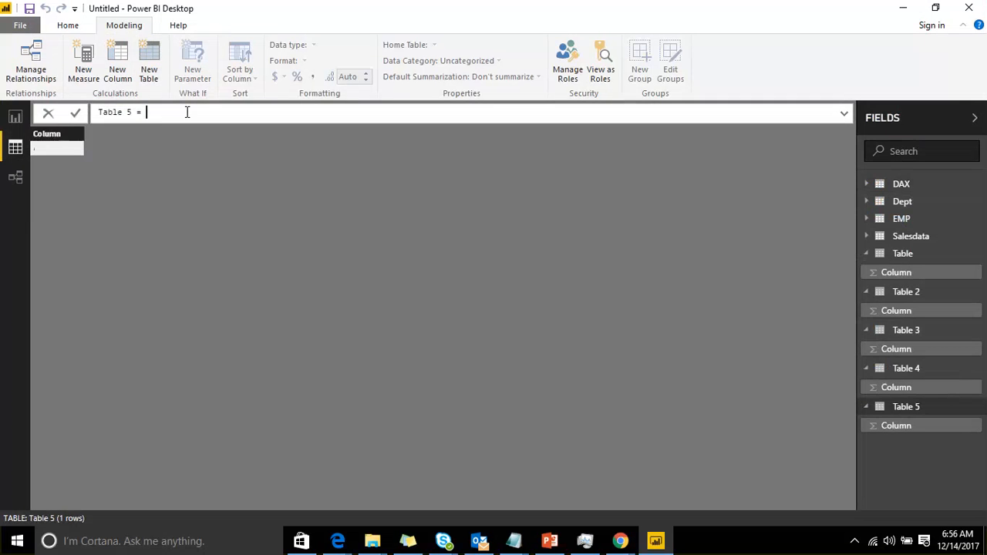
type("Fil")
key("Tab")
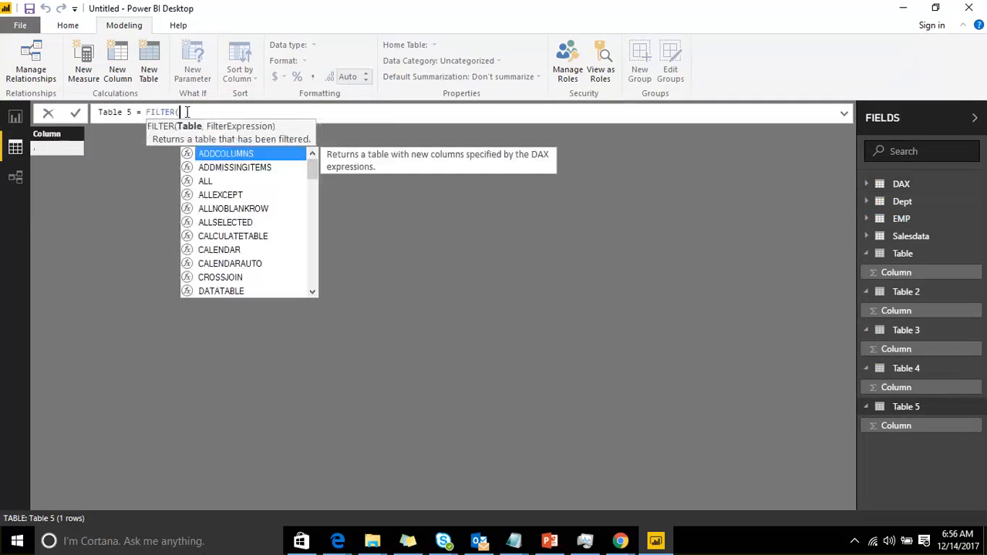
type("sal")
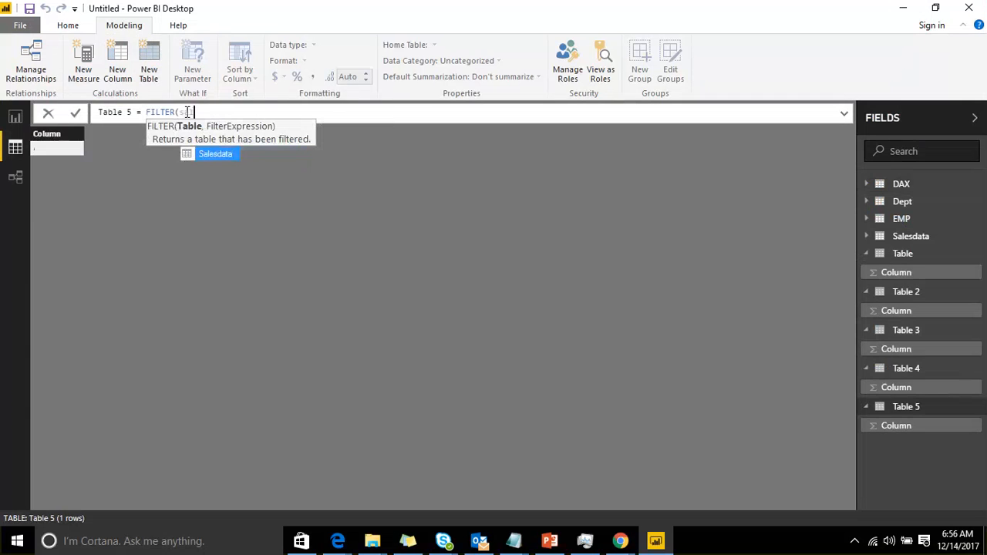
key("Tab")
type(",b")
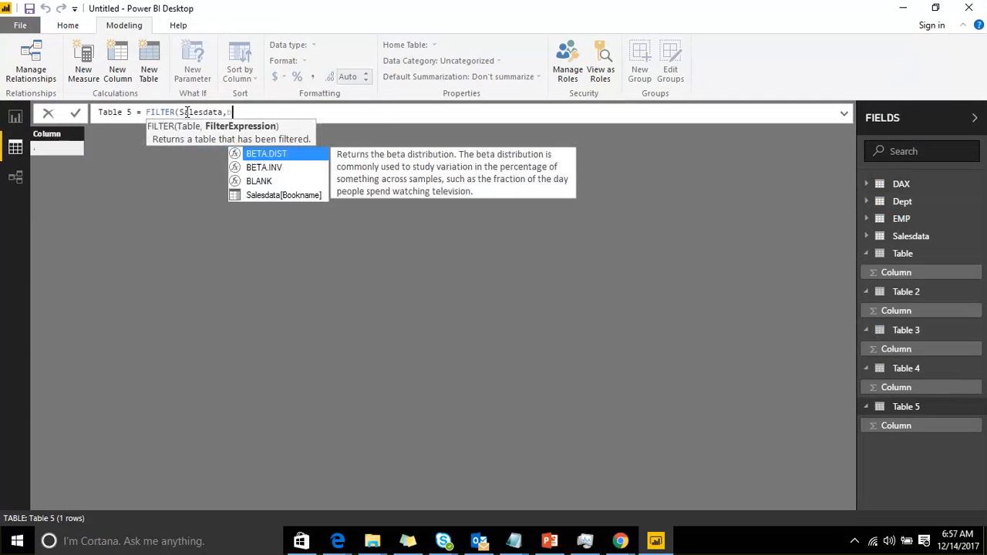
key("Left")
key("Left")
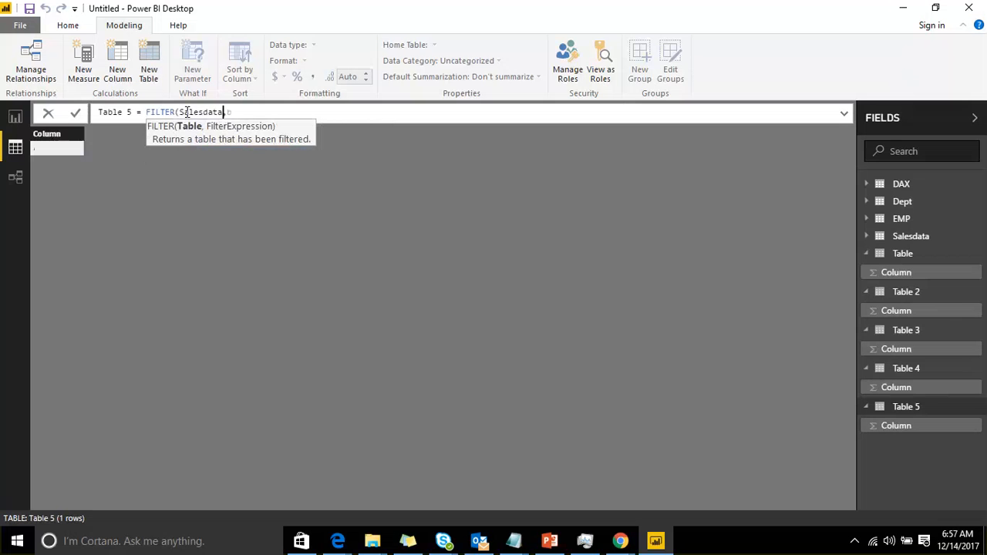
key("Right")
key("Right")
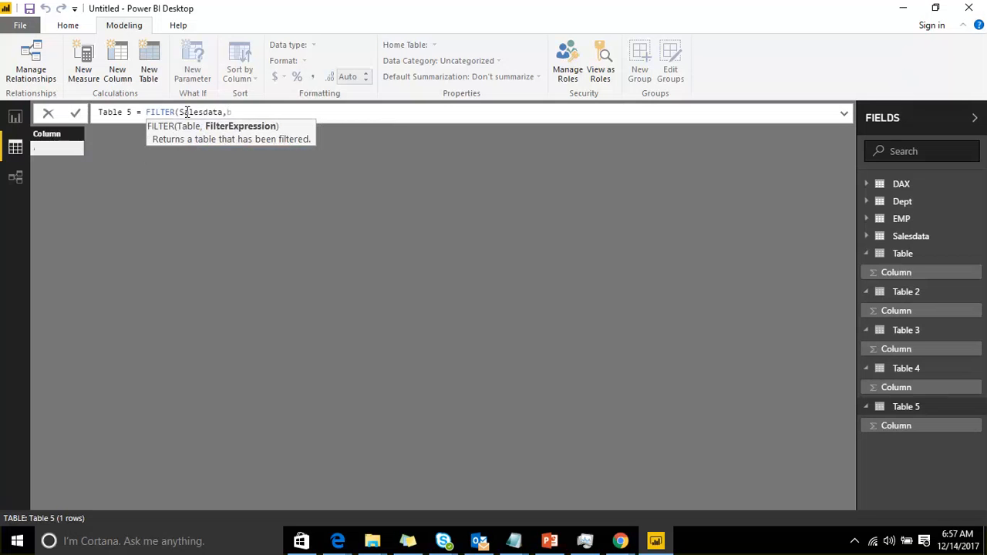
type("o")
key("Tab")
type("=\"C")
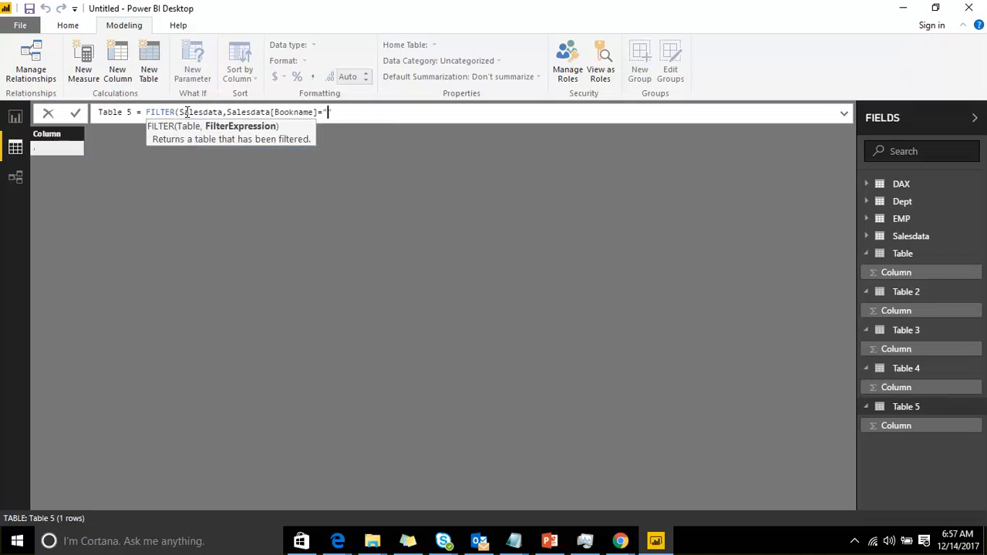
type("\")")
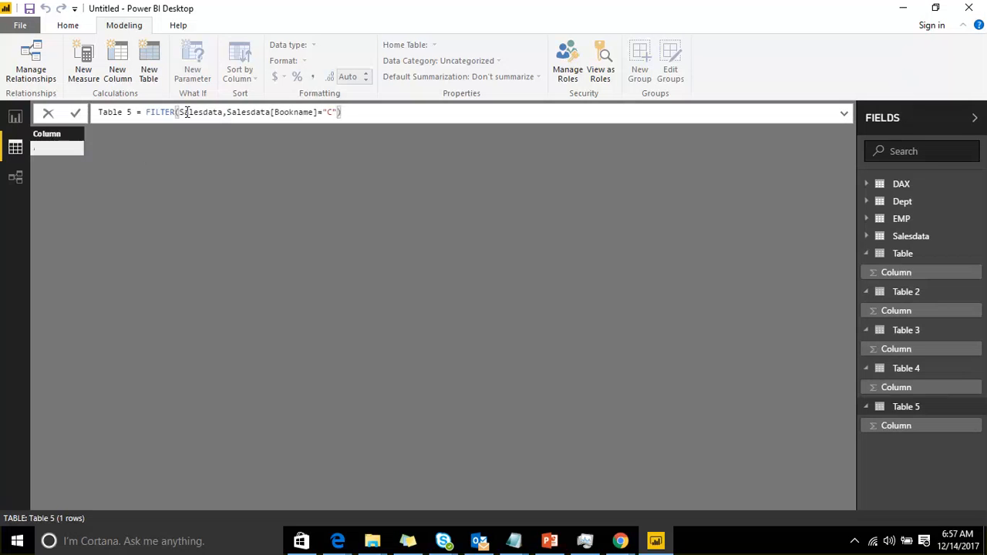
key("shift+Left")
key("shift+Left")
key("shift+Left")
key("shift+Left")
key("shift+Left")
key("shift+Left")
key("shift+Left")
key("shift+Left")
key("shift+Left")
key("shift+Left")
key("shift+Left")
key("shift+Left")
key("shift+Left")
key("shift+Left")
key("shift+Left")
key("shift+Left")
key("shift+Left")
key("shift+Left")
key("shift+Left")
key("shift+Left")
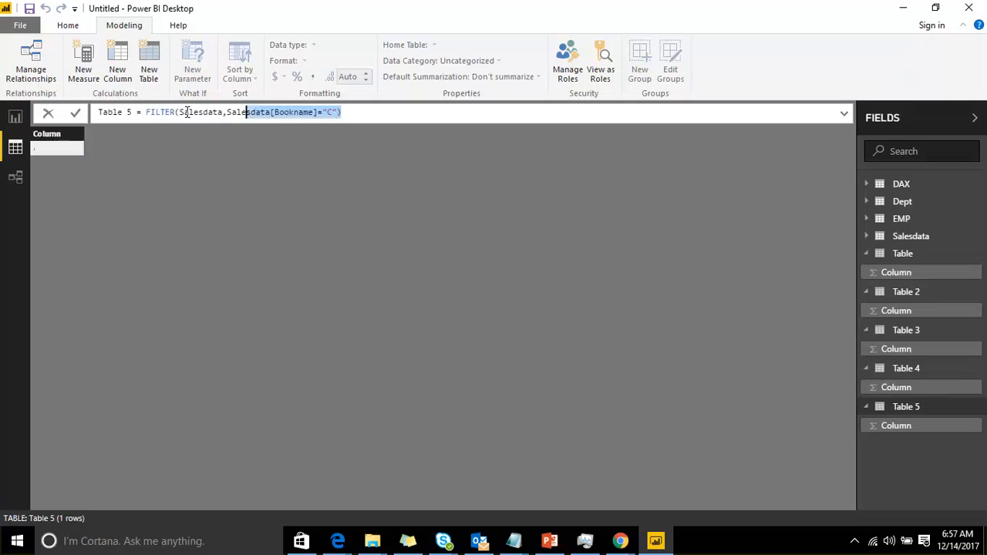
key("shift+Left")
key("shift+Left")
key("shift+Left")
key("shift+Left")
key("shift+Left")
key("shift+Left")
key("shift+Left")
key("shift+Left")
key("shift+Left")
key("shift+Left")
key("shift+Left")
key("shift+Left")
key("shift+Left")
key("shift+Left")
key("shift+Left")
key("shift+Left")
key("shift+Left")
key("shift+Left")
key("shift+Left")
key("shift+Left")
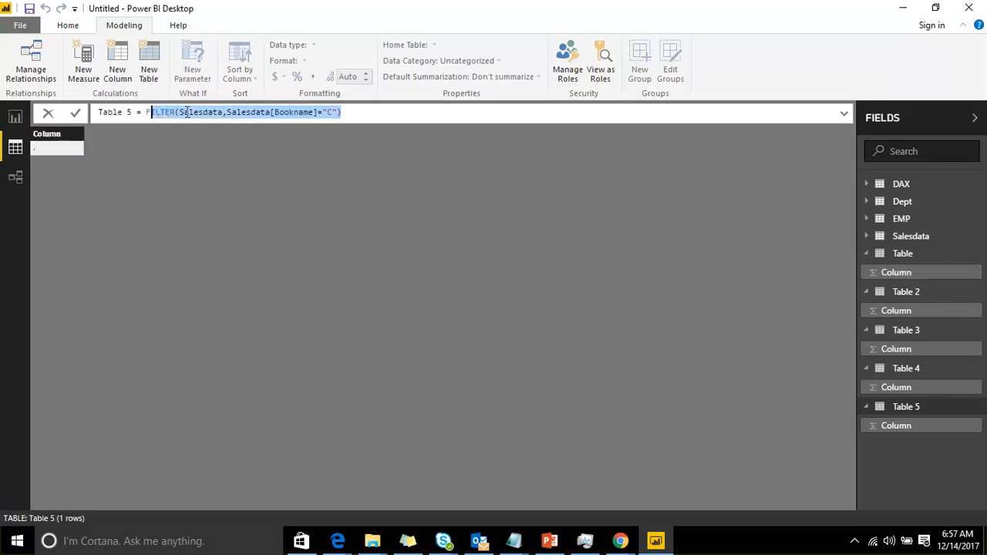
key("shift+Left")
key("End")
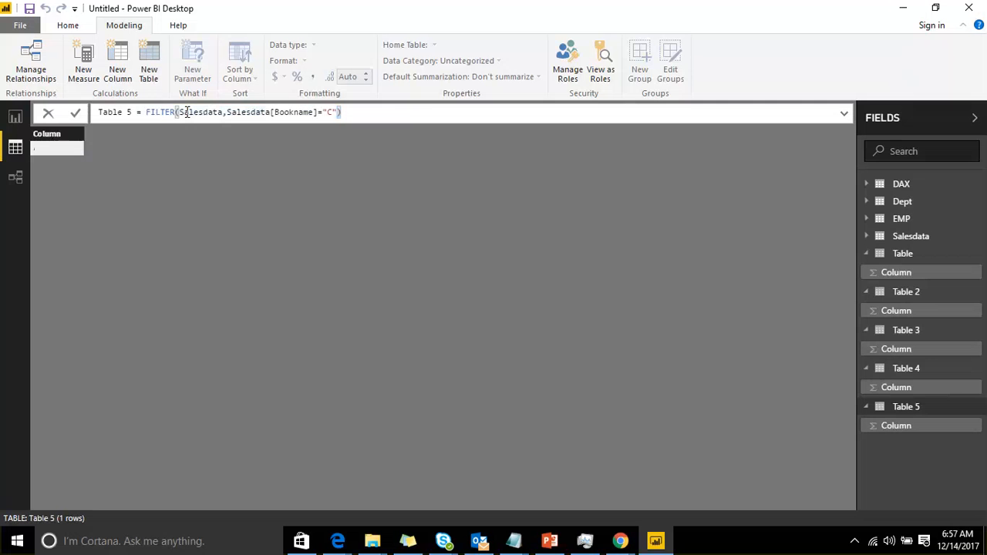
key("Return")
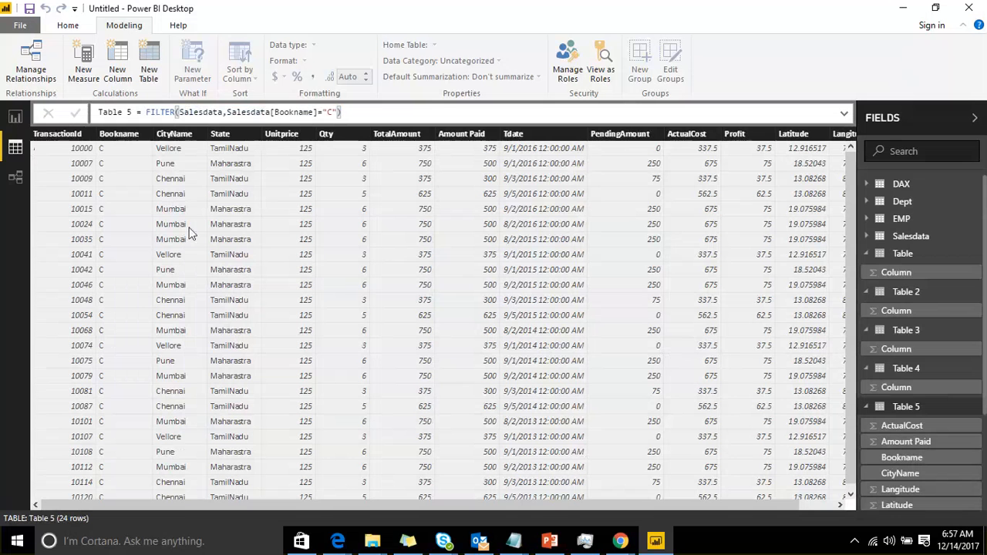
Review the filtered table's rows and its Bookname column in the data view
scroll(185, 254, "down", 1)
scroll(179, 286, "up", 1)
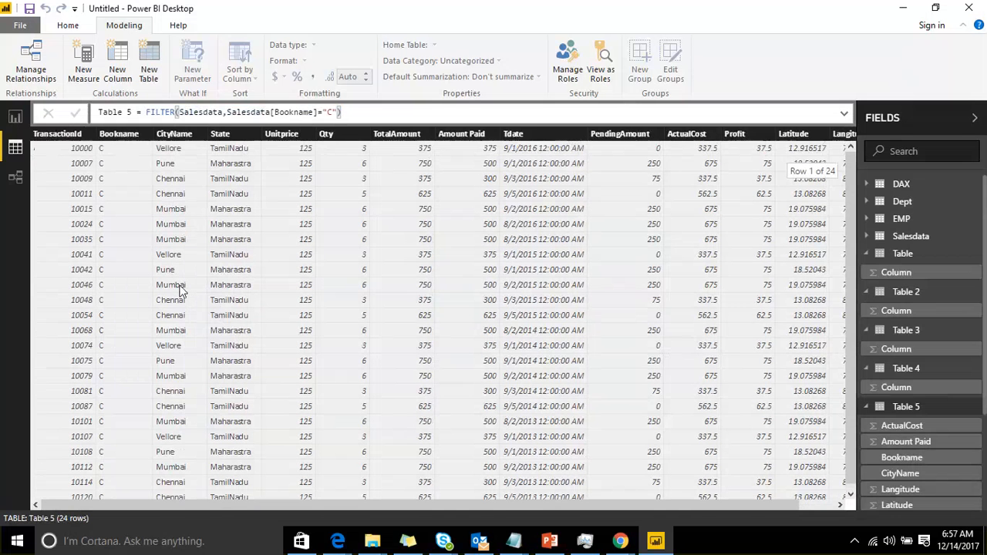
scroll(187, 254, "down", 1)
scroll(187, 254, "up", 1)
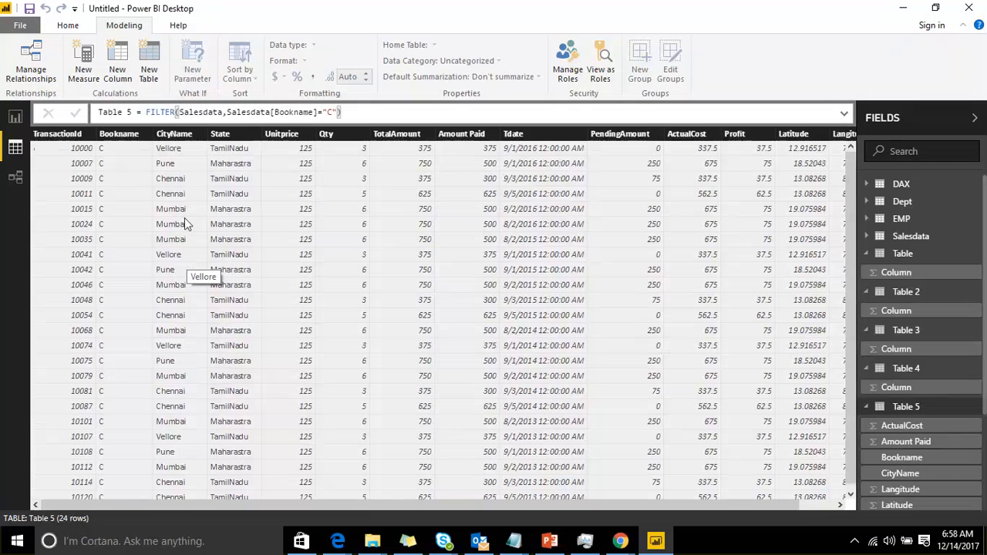
left_click(15, 117)
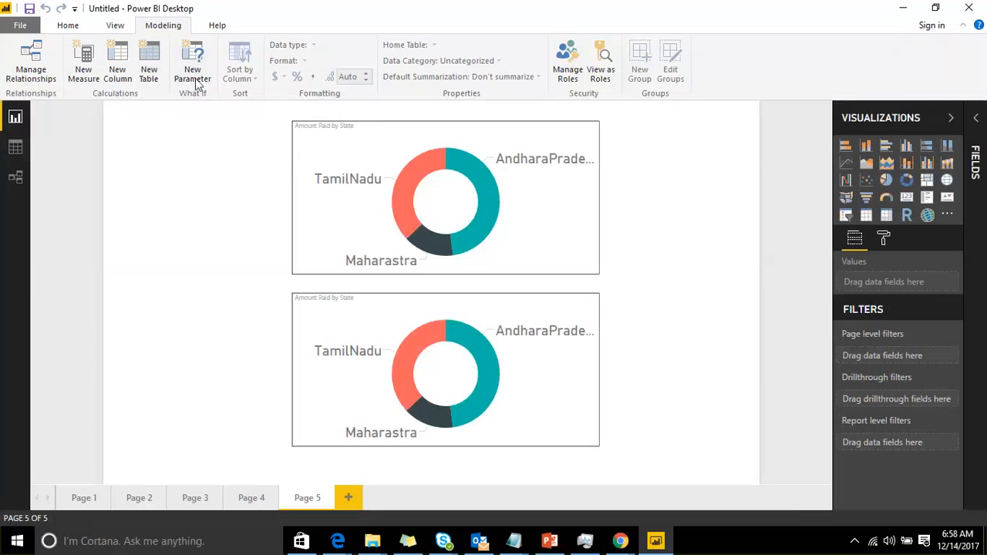
left_click(7, 153)
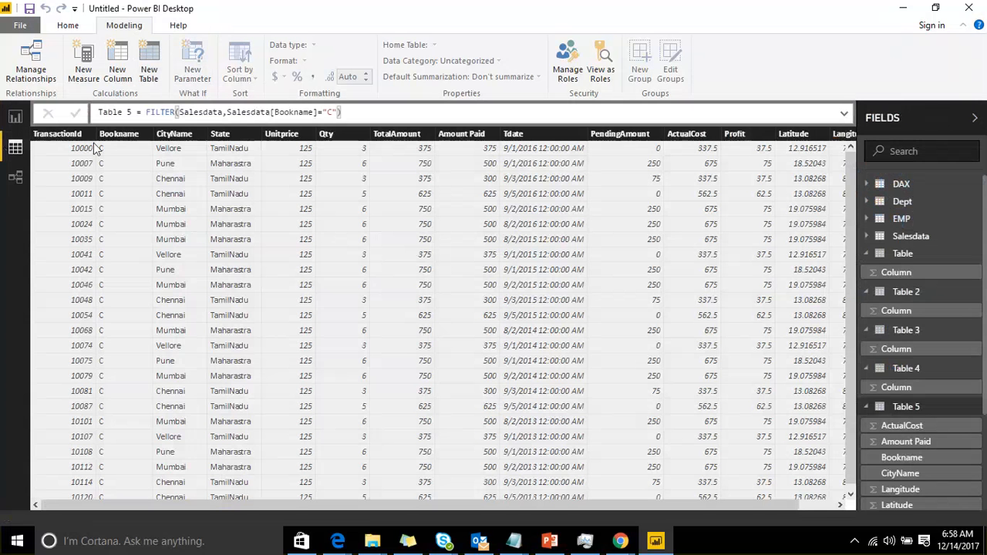
left_click(132, 137)
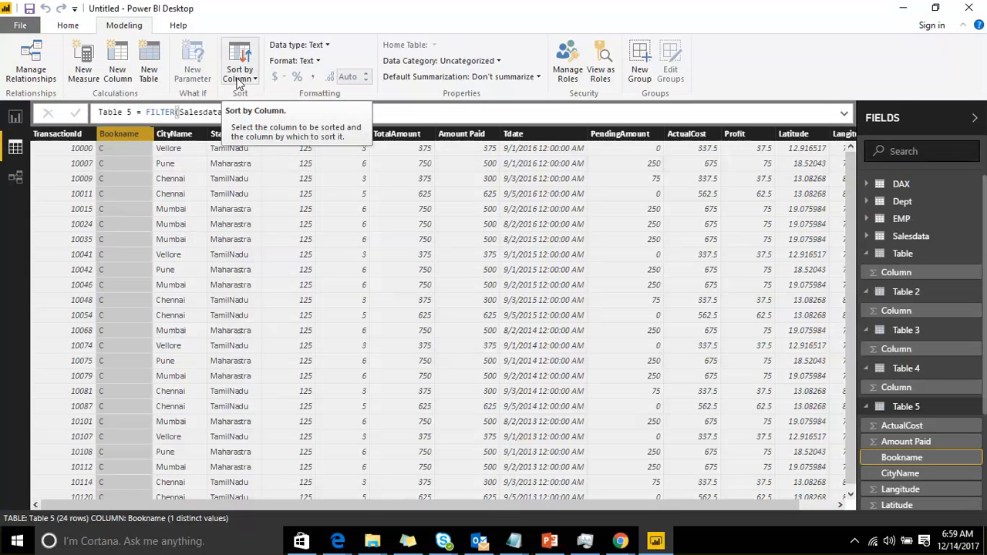
Open the Salesdata table and inspect the Sort by Column options for its State column
left_click(908, 239)
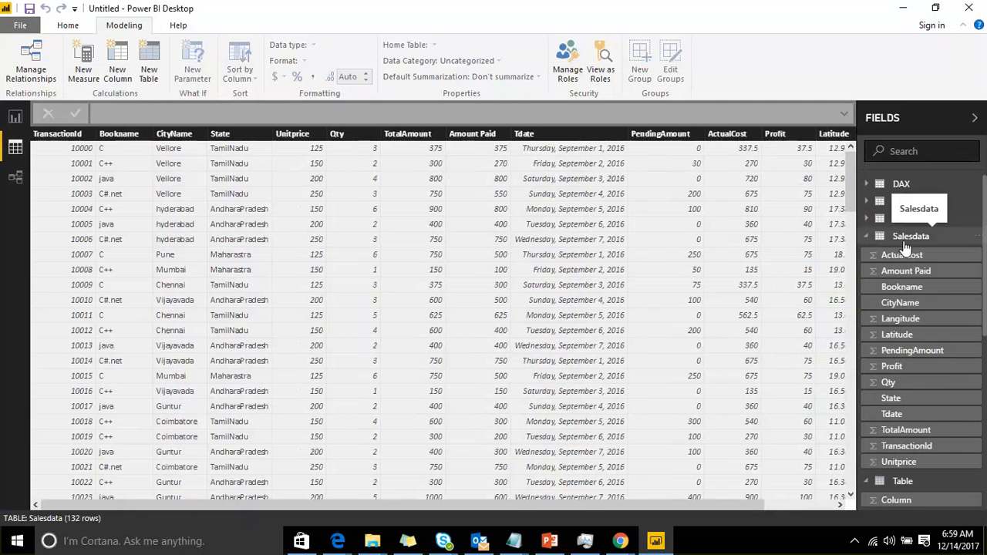
left_click(245, 135)
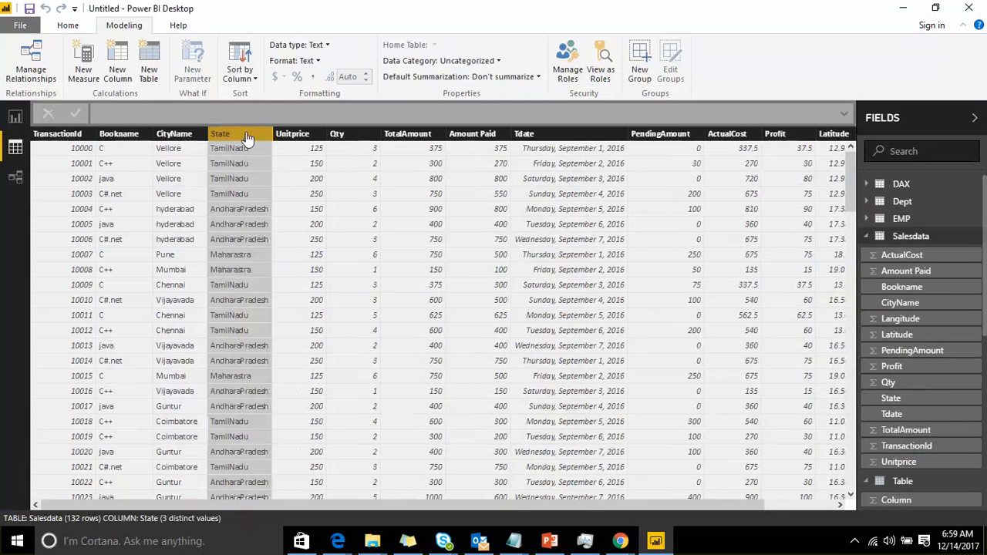
left_click(253, 78)
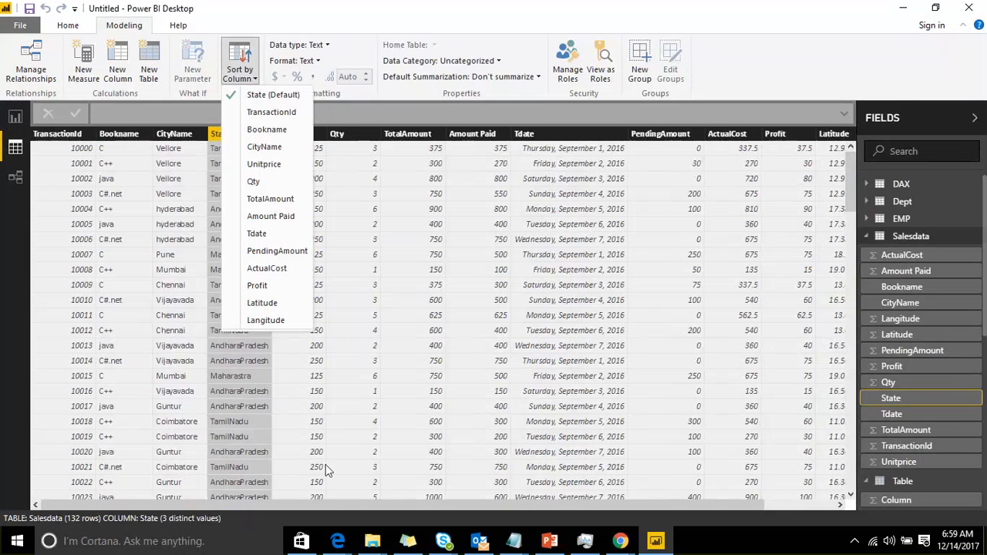
left_click(331, 502)
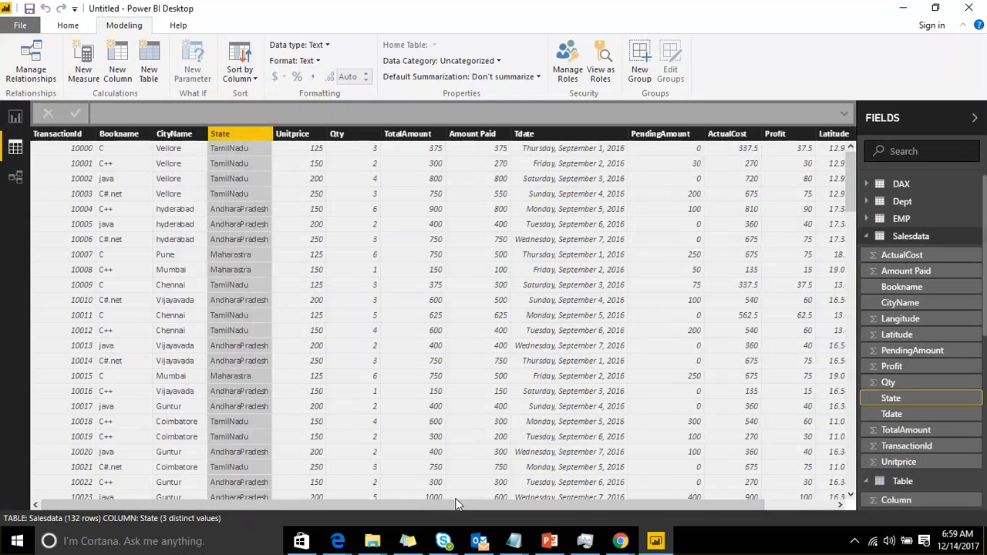
left_click(455, 500)
scroll(454, 503, "right", 2)
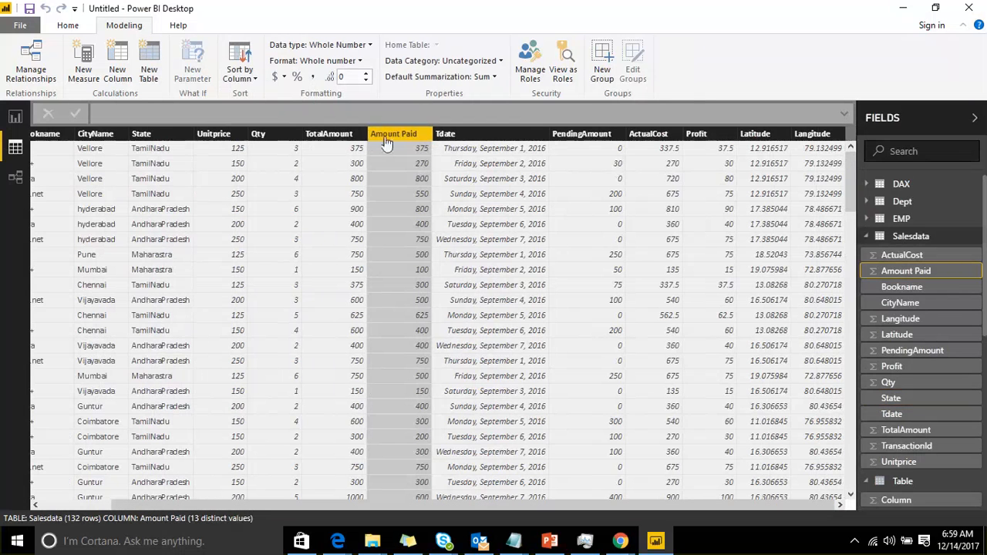
Add a new calculated column to Salesdata with the formula MONTH(Salesdata[Tdate])
right_click(964, 237)
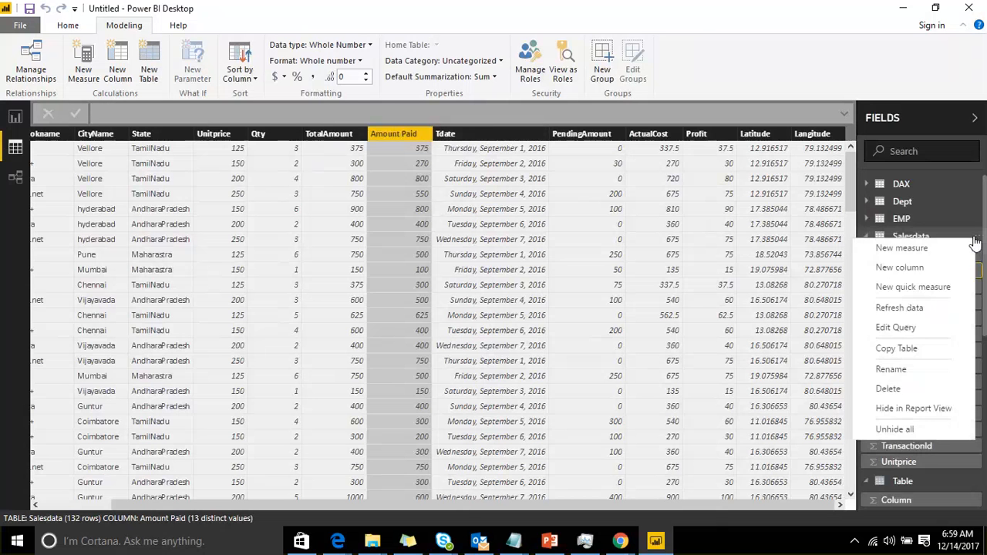
left_click(922, 272)
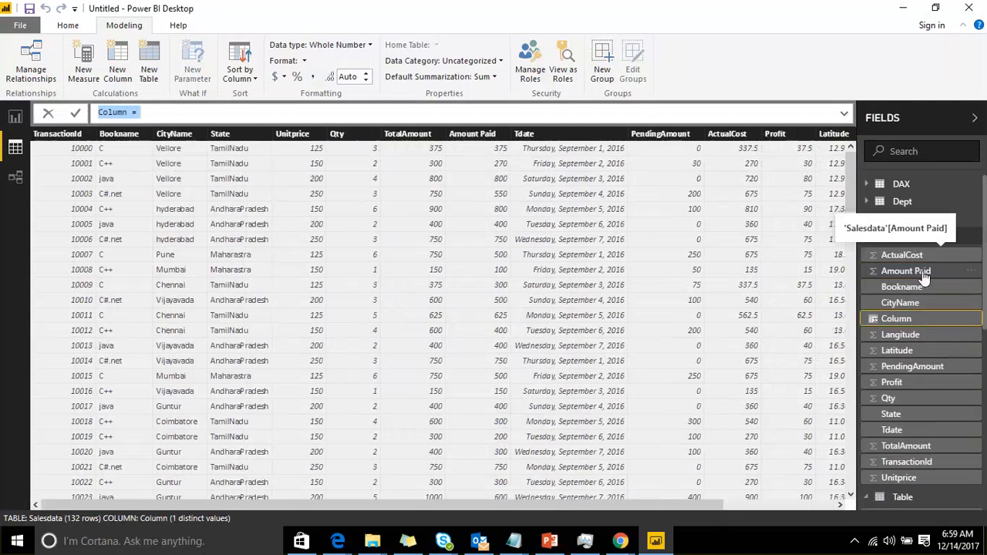
key("End")
type("Mon")
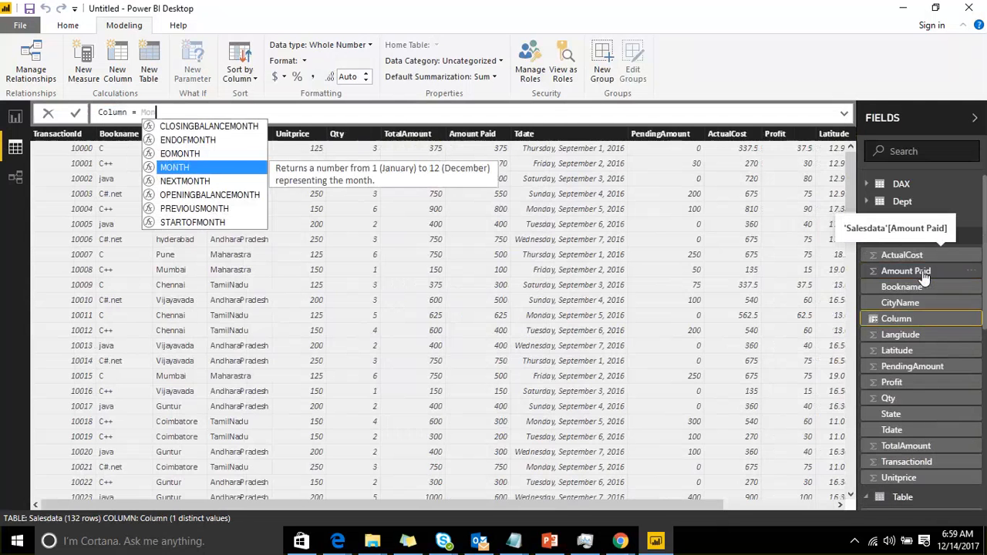
key("Tab")
type("tda")
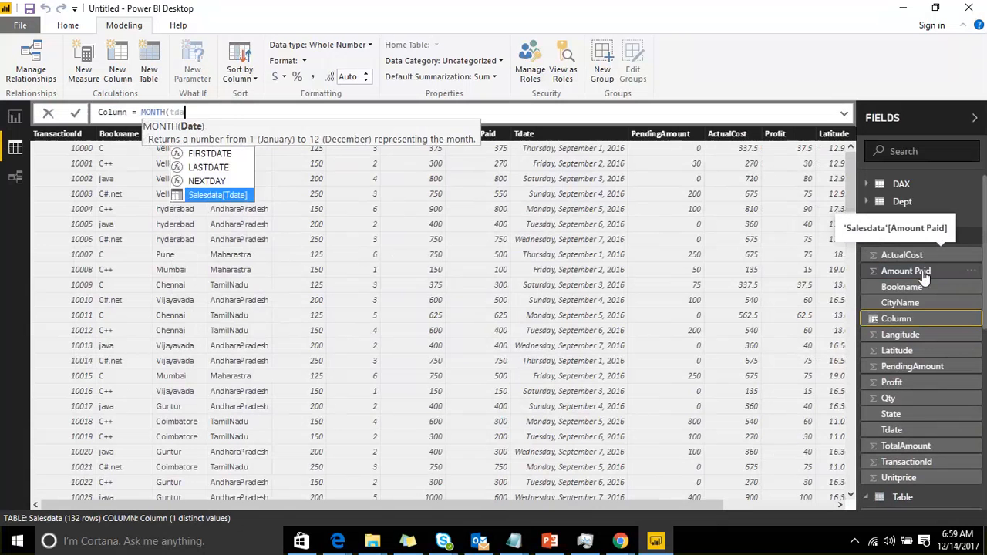
key("Tab")
type(")")
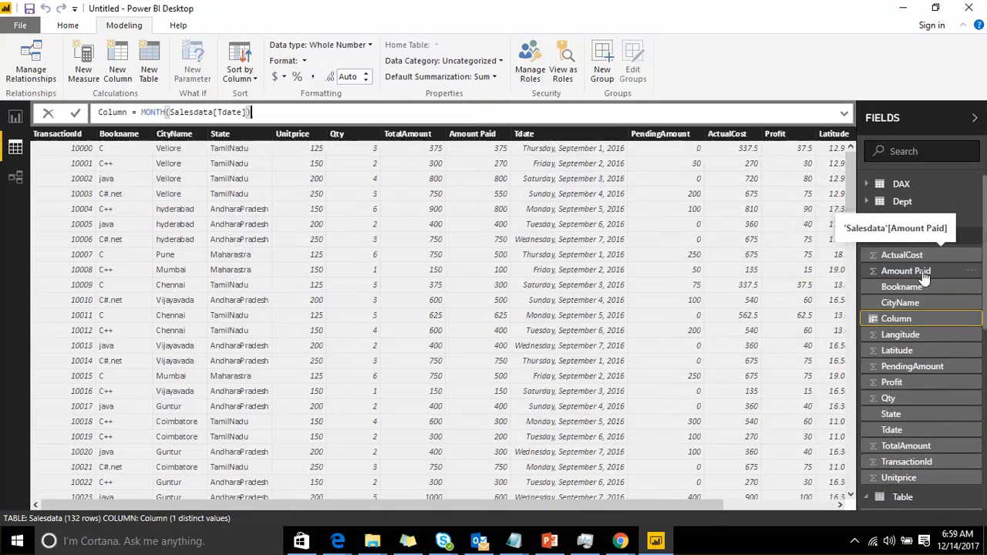
key("Return")
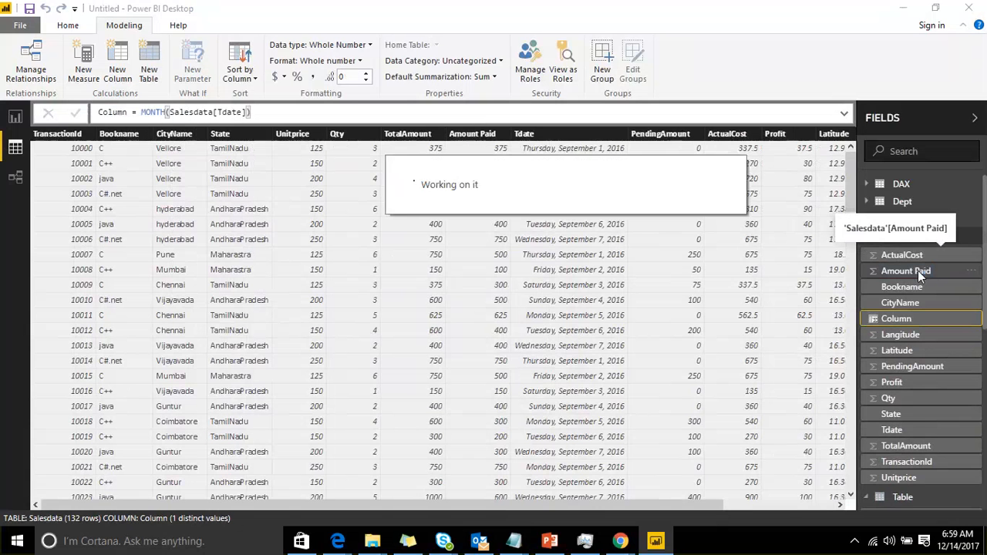
Rename the new calculated column to Monthid
left_click(127, 112)
left_click_drag(122, 110, 44, 110)
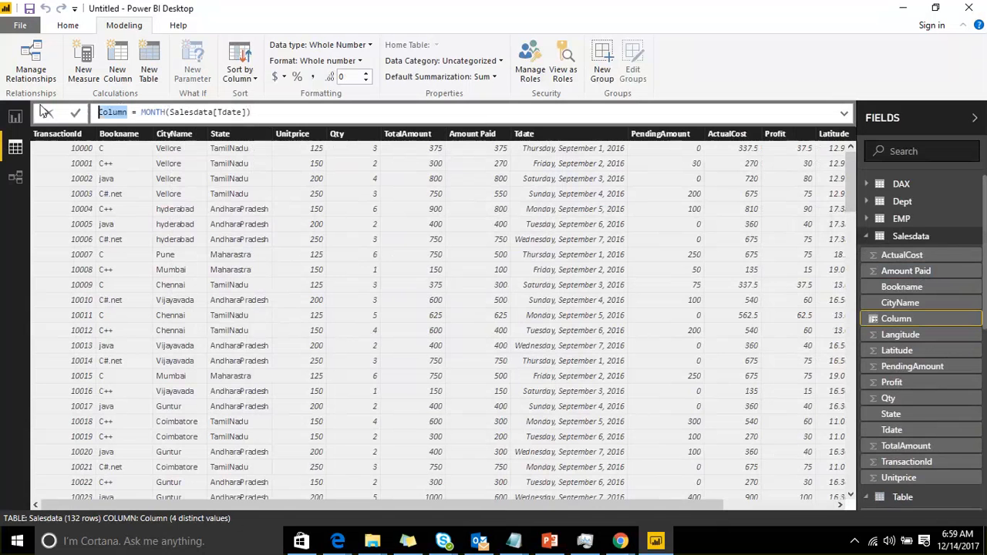
type("Monthid")
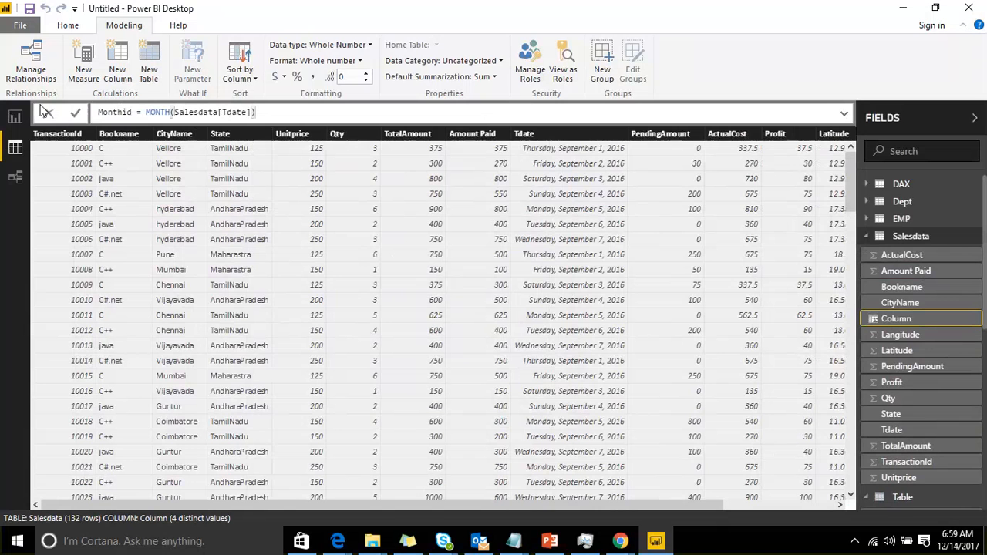
key("Return")
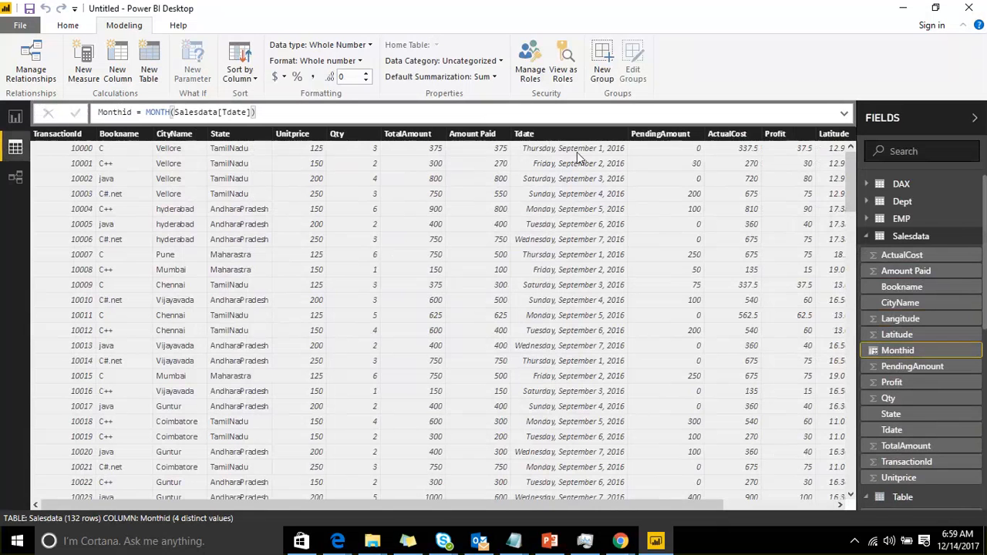
Add a new calculated column to Salesdata with the formula FORMAT(Salesdata[Tdate],"MMMM")
left_click(974, 241)
left_click(938, 265)
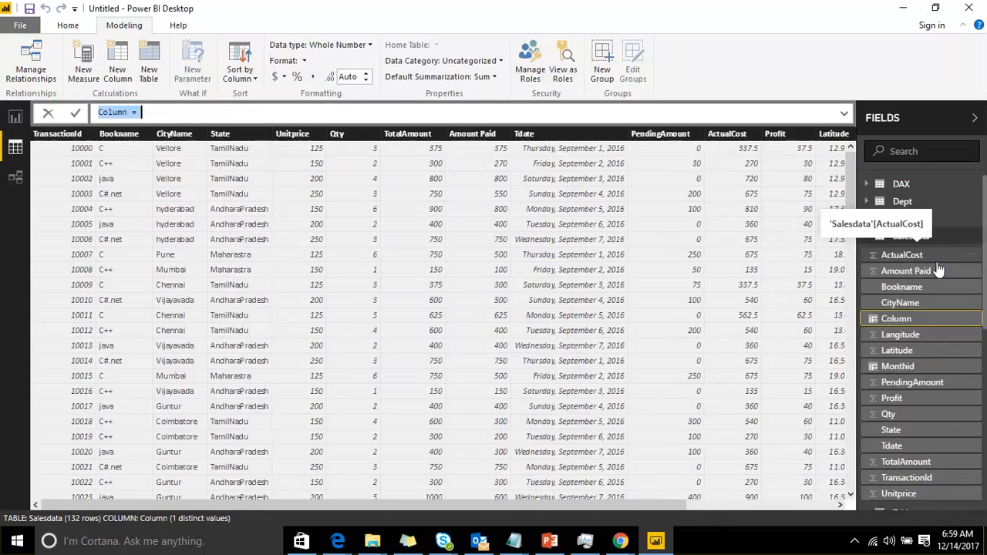
type("mon")
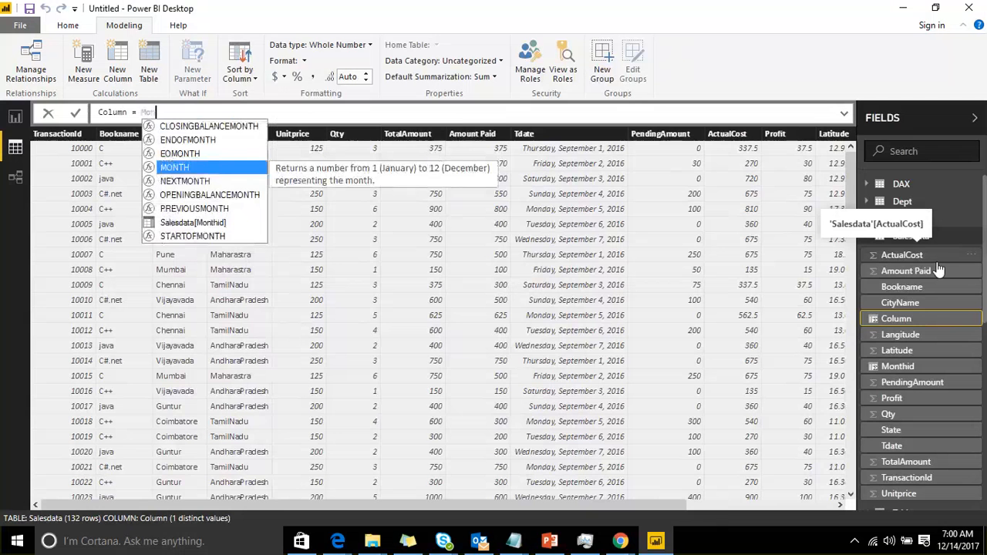
key("BackSpace")
key("BackSpace")
key("BackSpace")
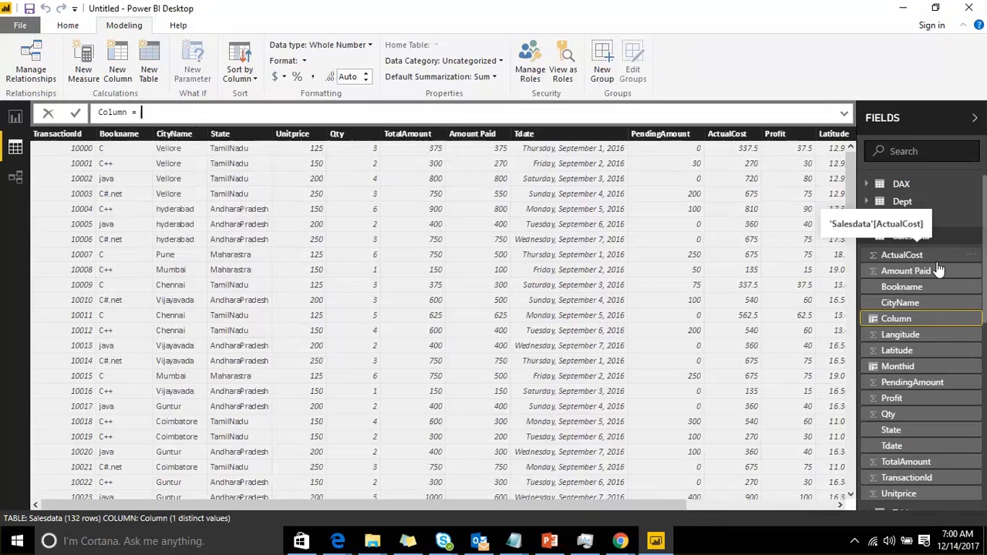
type("for")
key("Tab")
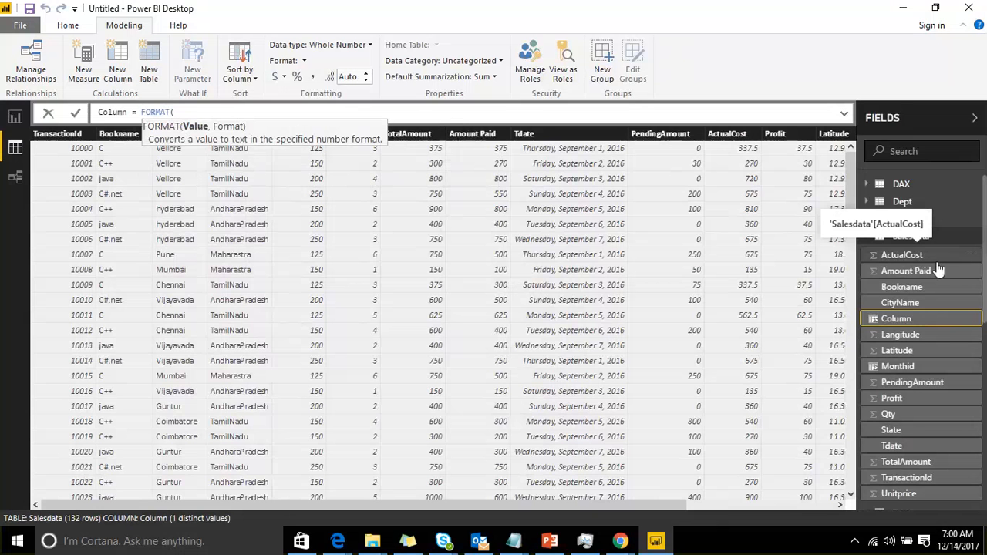
type("tda")
key("Tab")
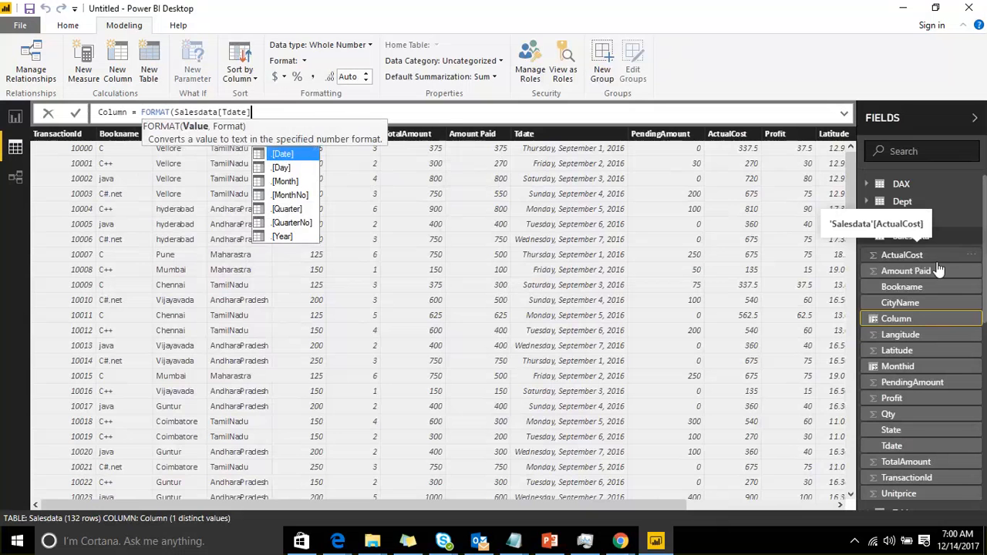
type(",\"\"")
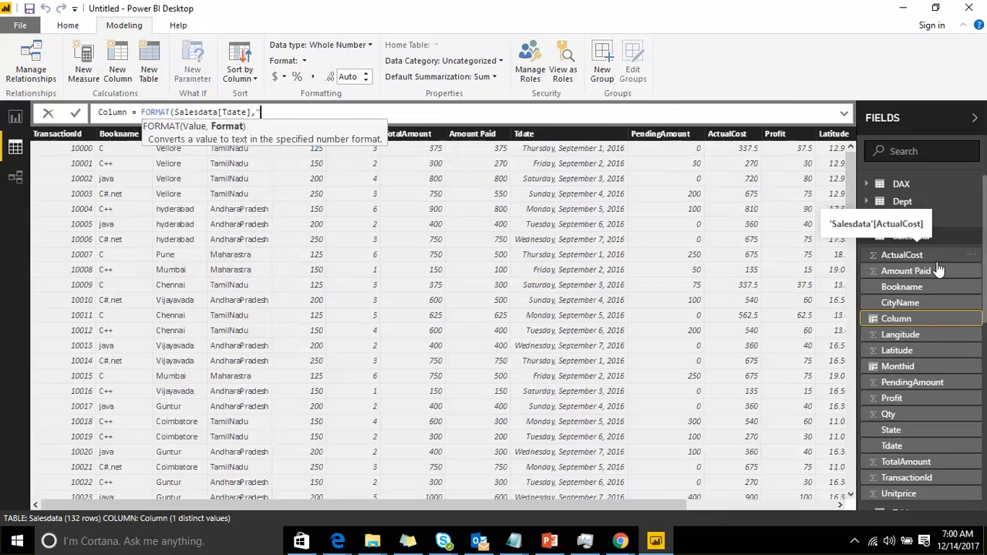
type("MMMM")
key("Right")
type(")")
Name the new calculated column mname and commit the formula
key("Home")
key("shift+Right")
key("shift+Right")
key("shift+Right")
key("shift+Right")
key("shift+Right")
key("shift+Right")
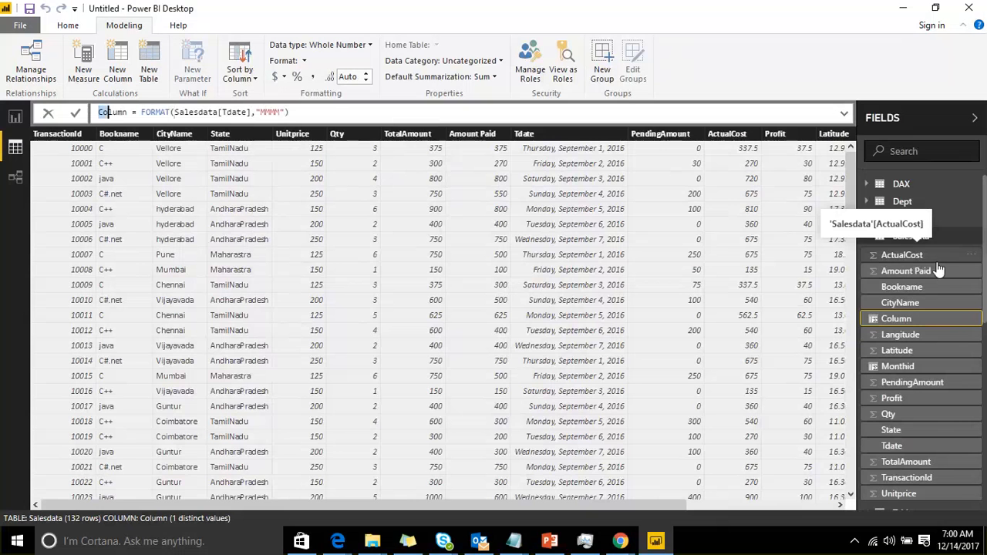
type("mdat")
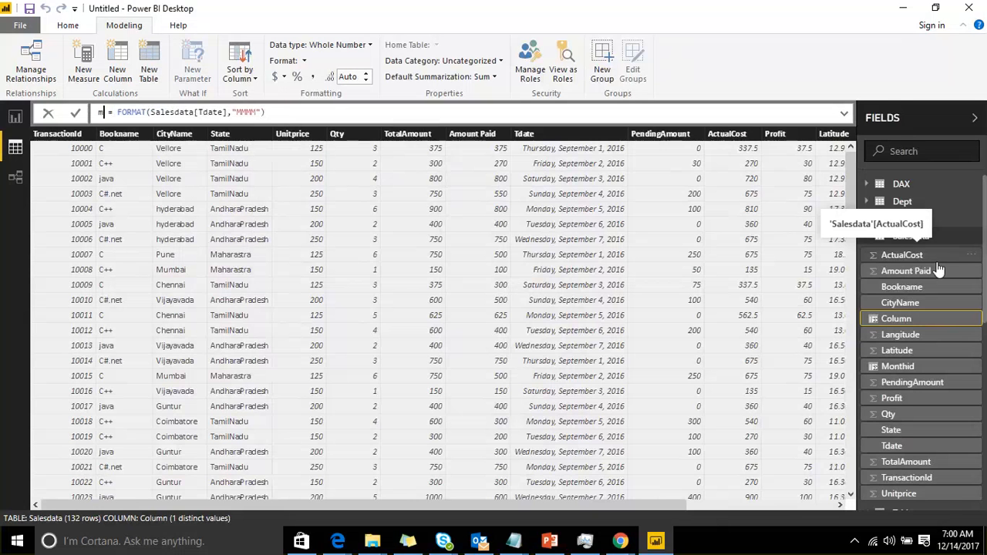
type("e")
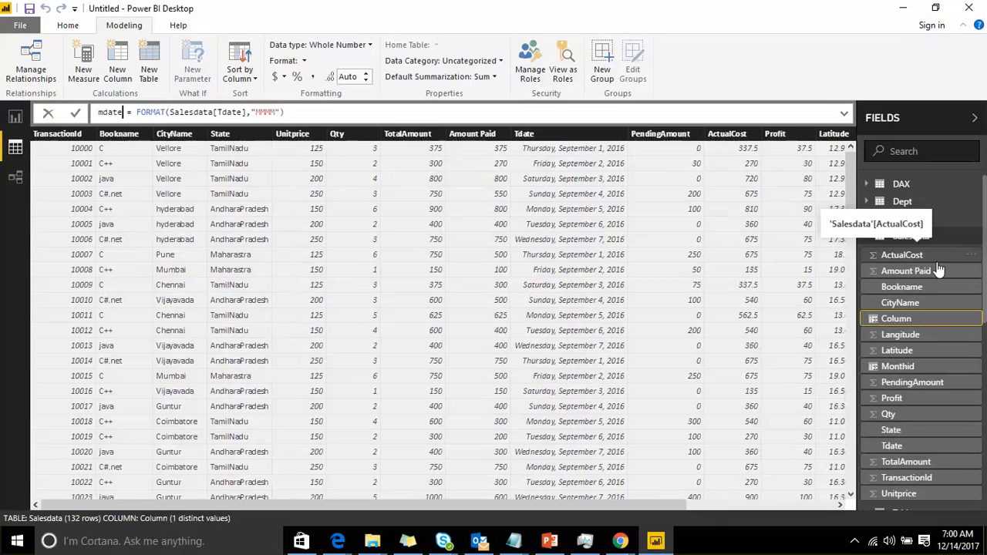
key("BackSpace")
key("BackSpace")
key("BackSpace")
key("BackSpace")
type("name")
key("End")
key("Return")
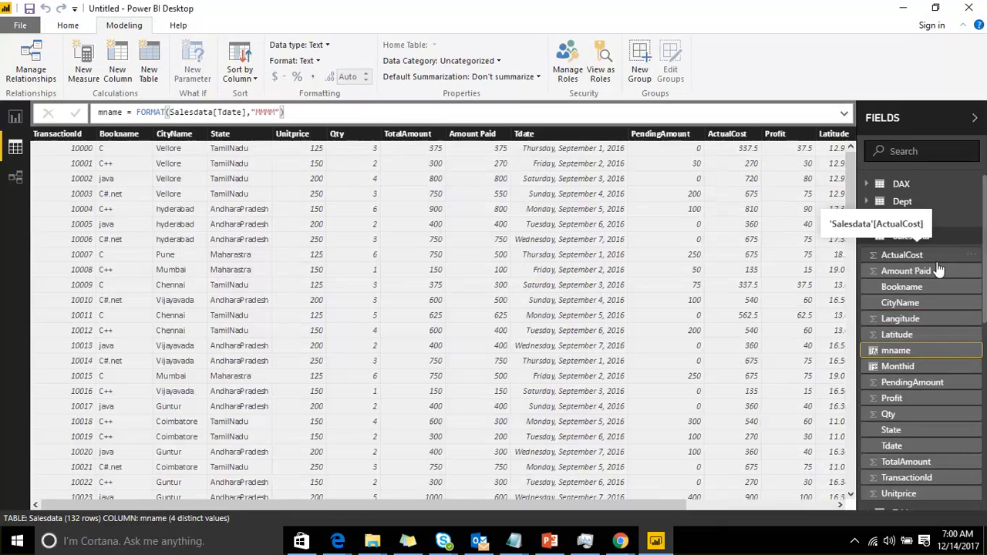
On Page 6, create a clustered column chart of Amount Paid by mname and enlarge it
left_click(16, 116)
left_click(349, 494)
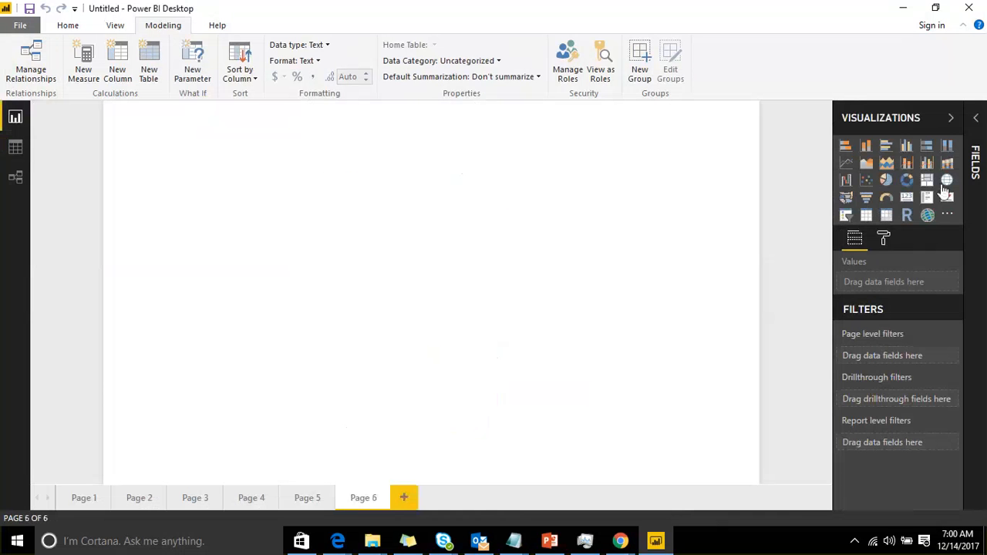
left_click(906, 146)
left_click(975, 118)
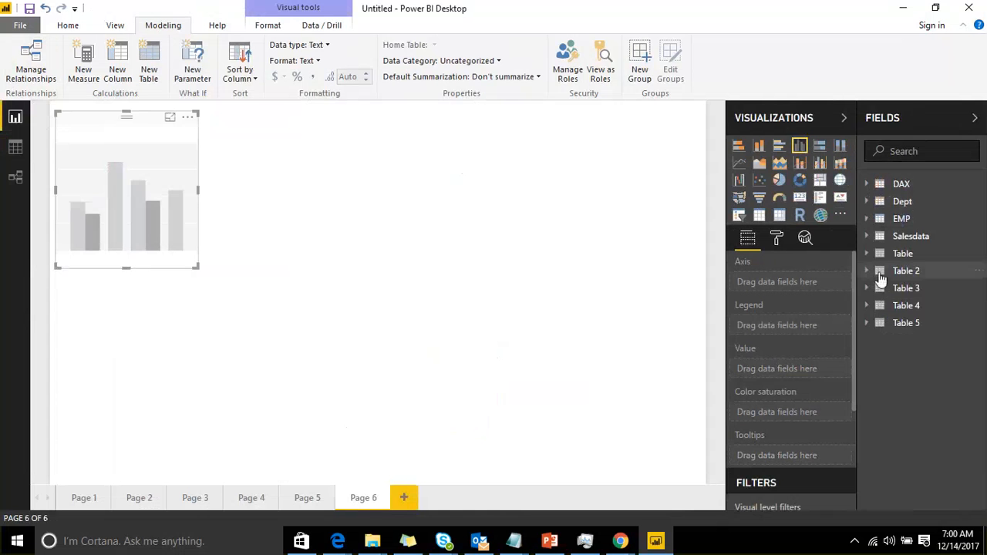
left_click(869, 236)
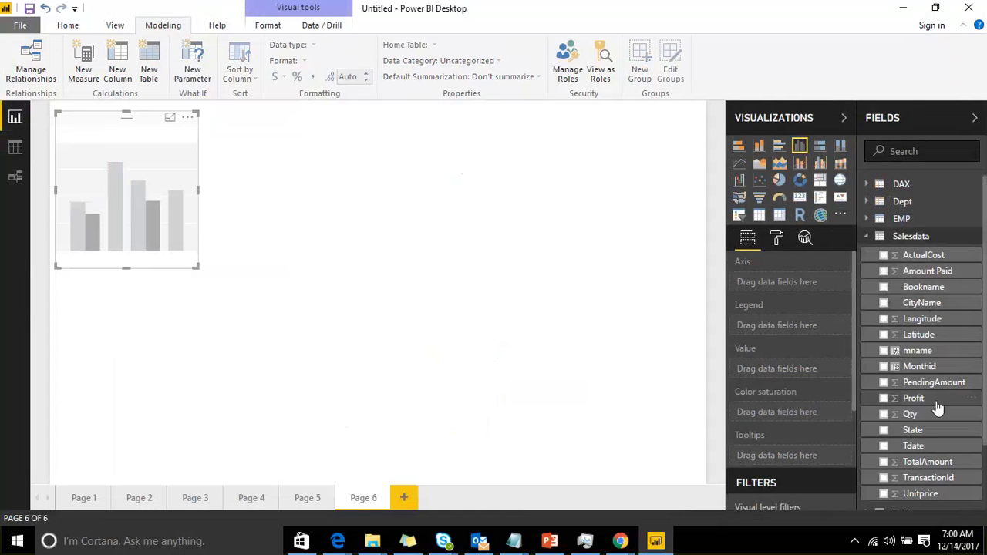
left_click_drag(932, 357, 302, 215)
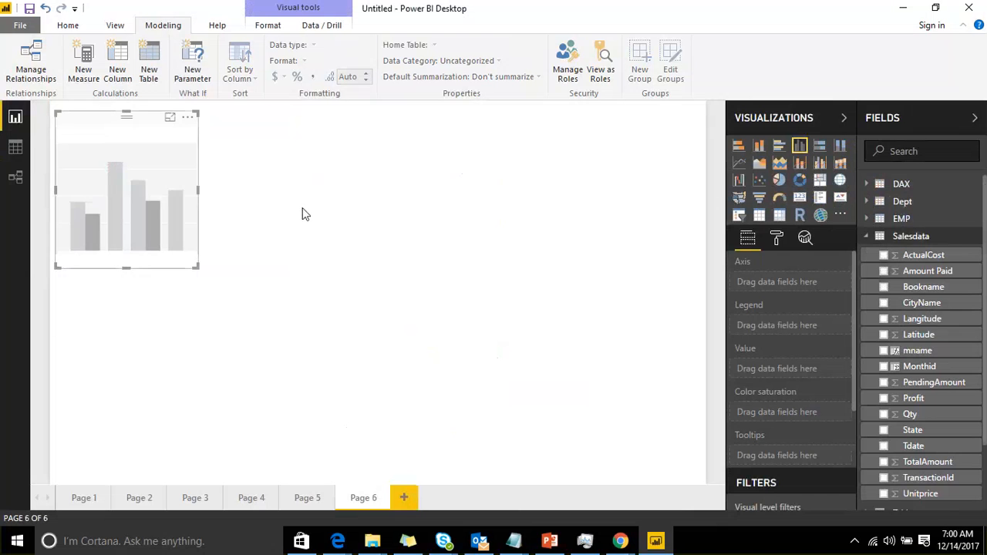
mouse_move(925, 270)
left_mouse_down()
mouse_move(359, 279)
mouse_move(172, 216)
mouse_move(176, 223)
left_mouse_up()
left_click_drag(201, 274, 500, 331)
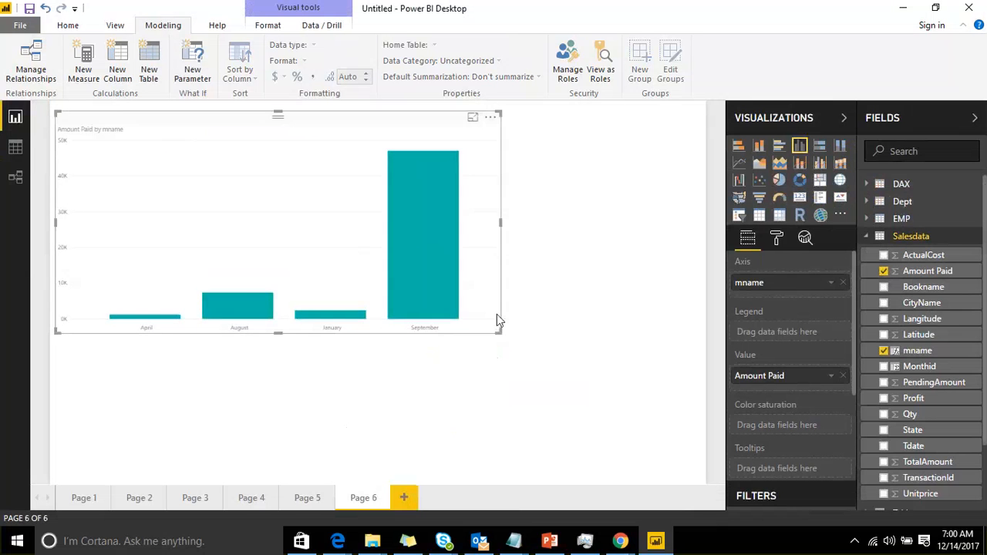
Set the chart's X-axis text size to 25
scroll(799, 346, "down", 5)
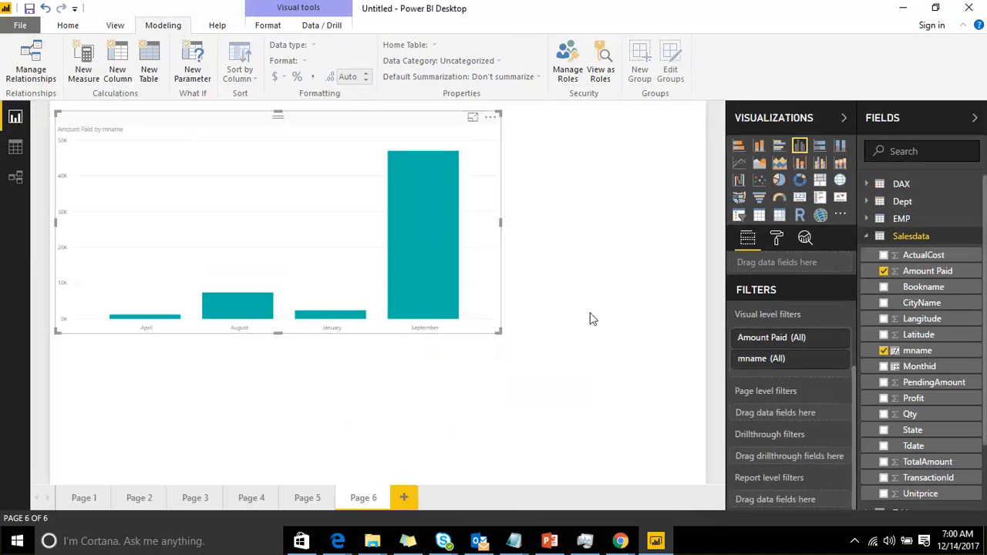
left_click(777, 248)
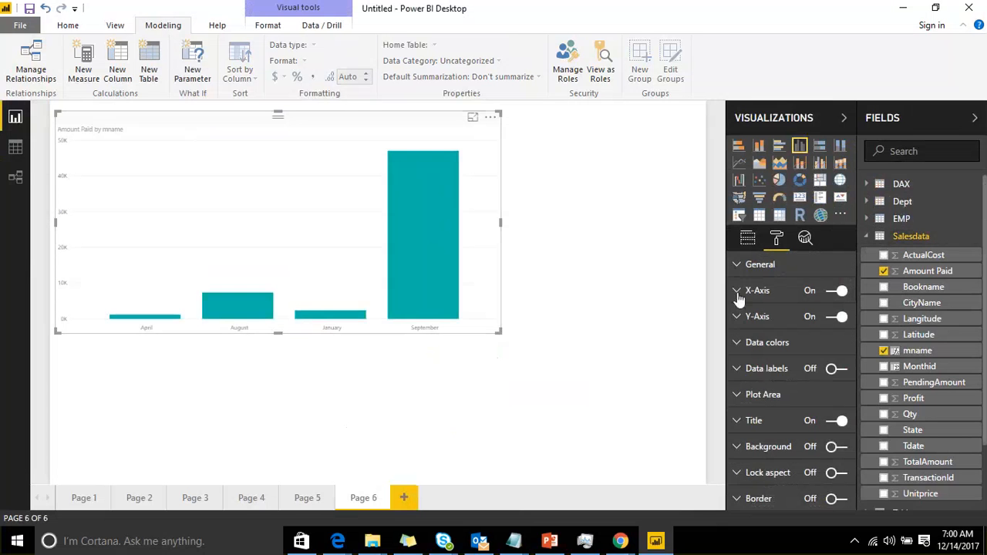
left_click(737, 291)
left_click_drag(807, 341, 824, 340)
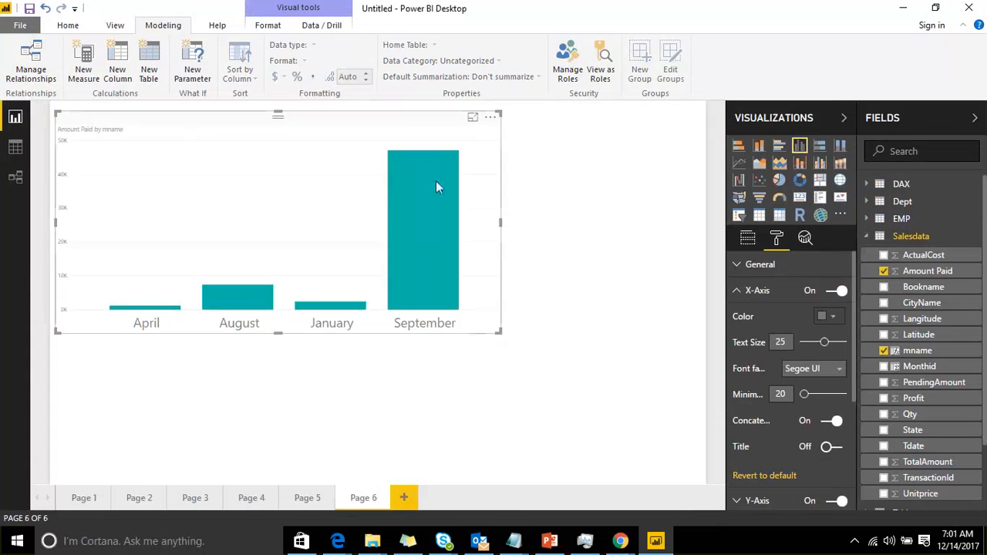
Sort the chart by mname
left_click(491, 117)
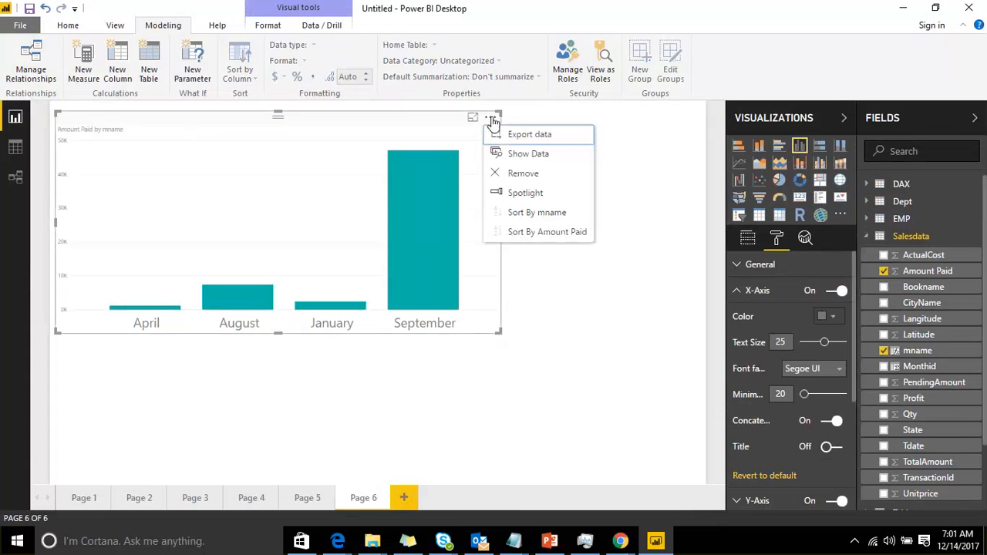
left_click(557, 218)
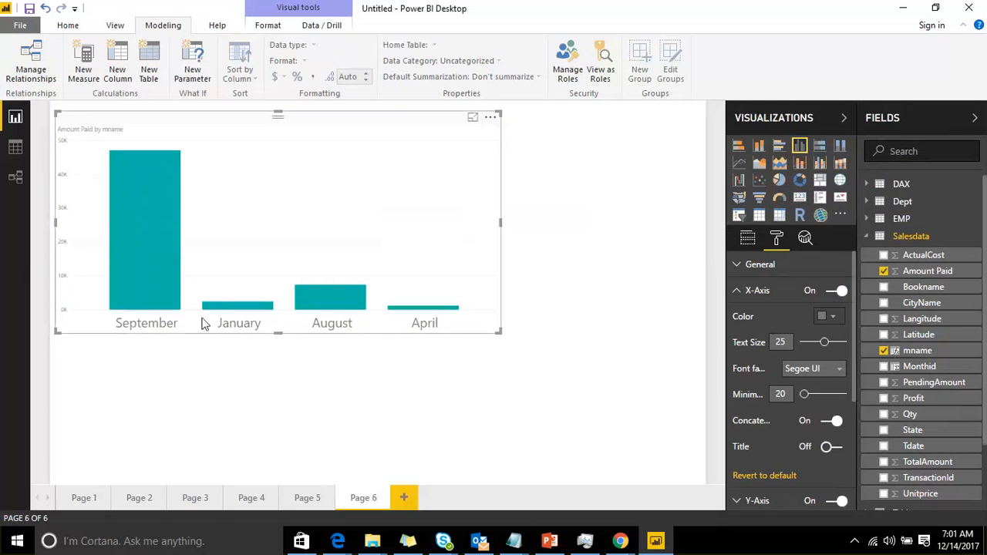
mouse_move(437, 314)
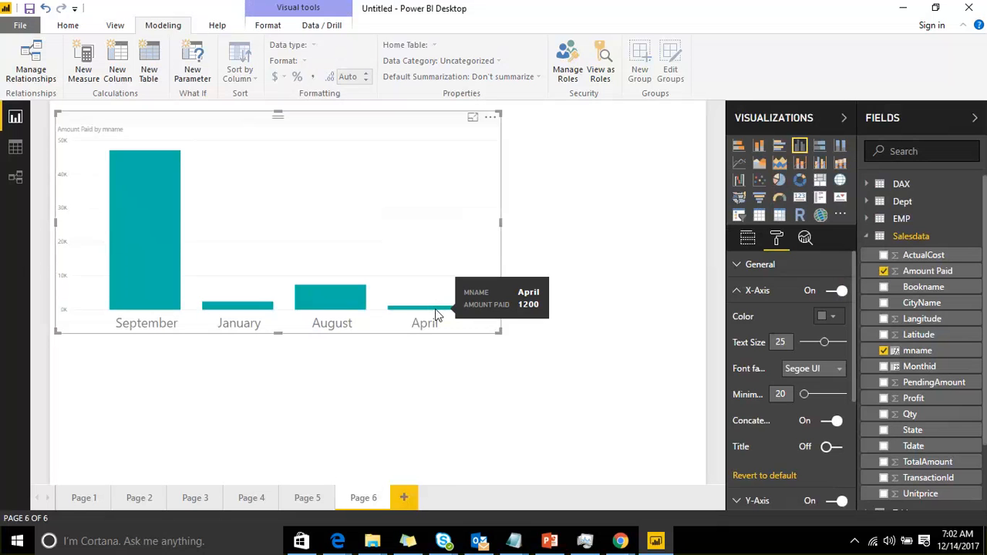
Set the mname column in Salesdata to sort by the Monthid column
left_click(15, 149)
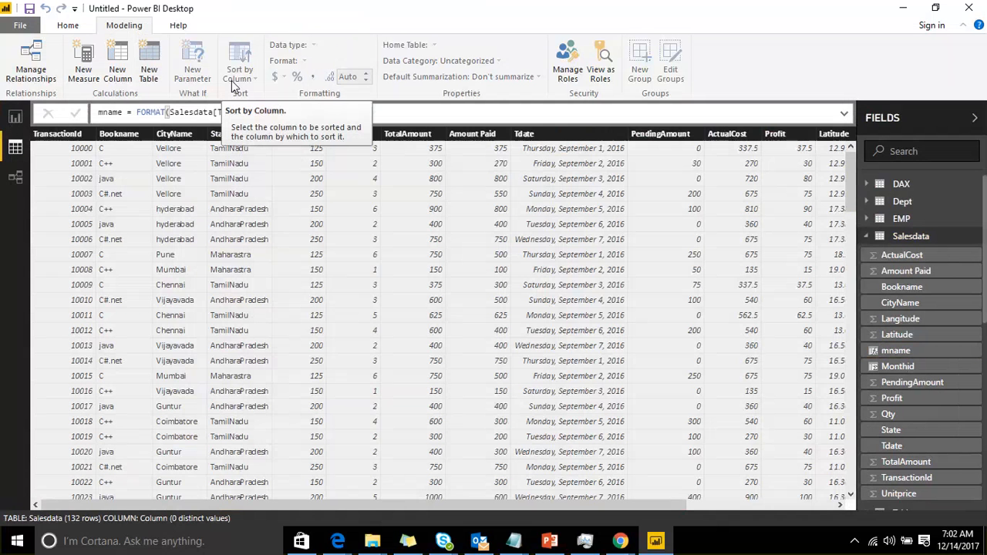
left_click_drag(333, 503, 562, 503)
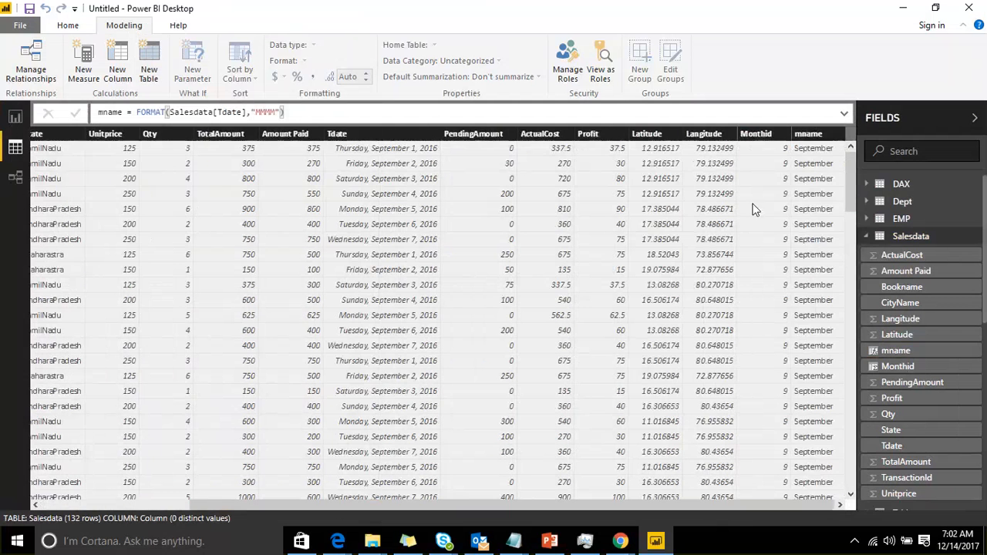
left_click(806, 135)
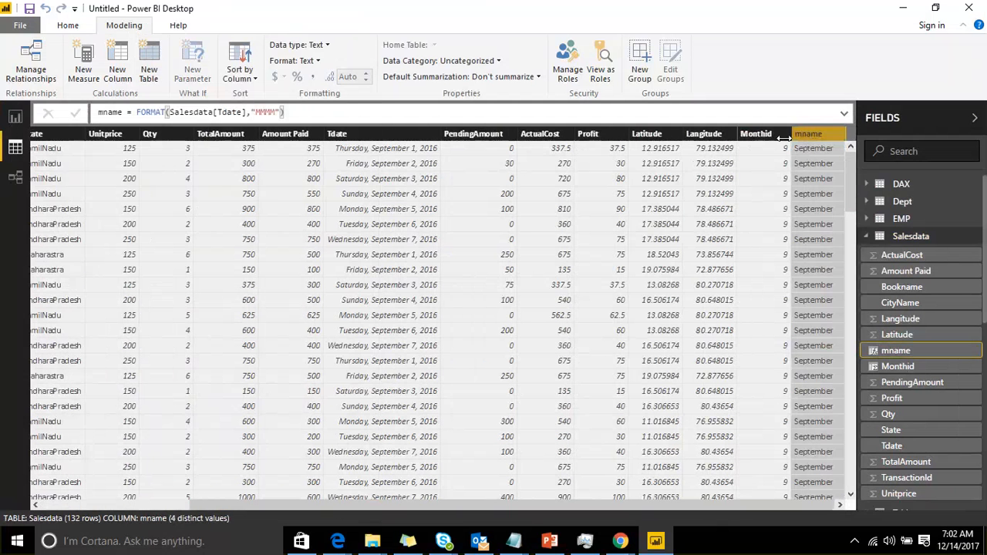
left_click(245, 77)
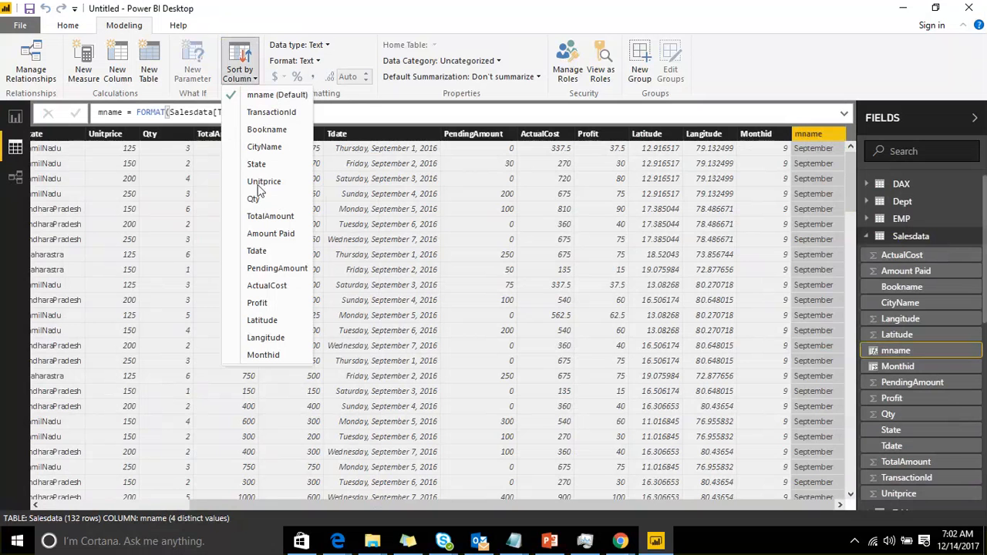
left_click(279, 355)
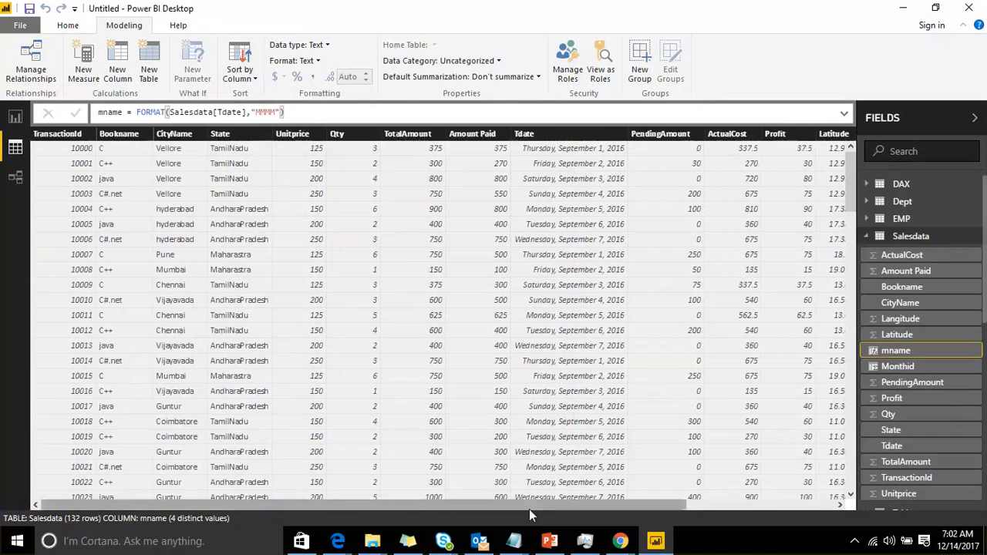
Sort the chart by mname again so the months appear in calendar order
left_click_drag(668, 505, 821, 505)
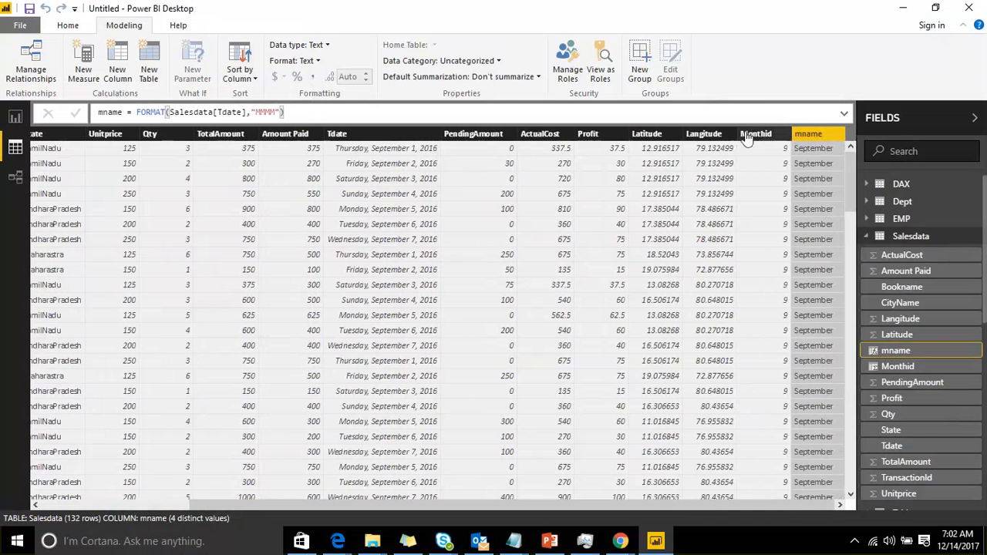
left_click(16, 118)
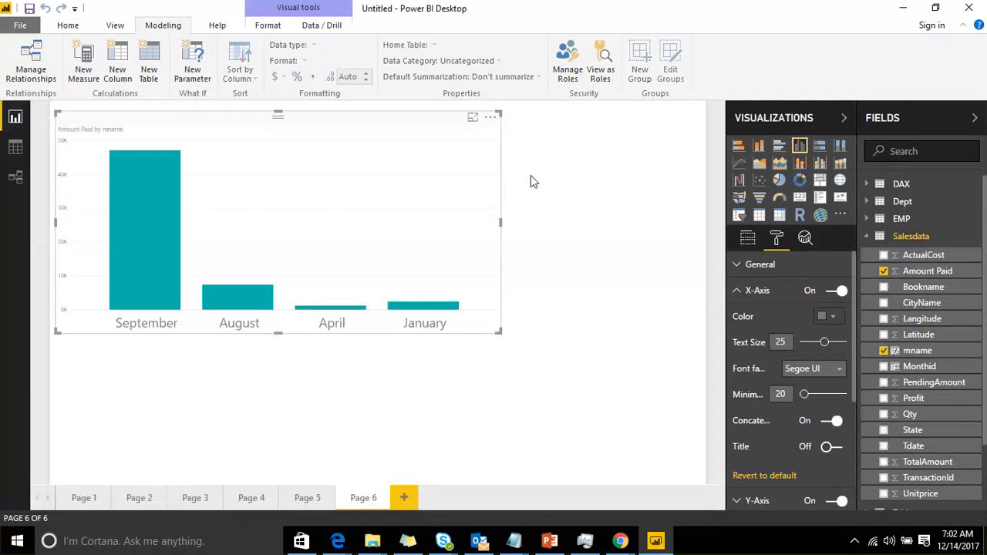
left_click(490, 117)
left_click(497, 212)
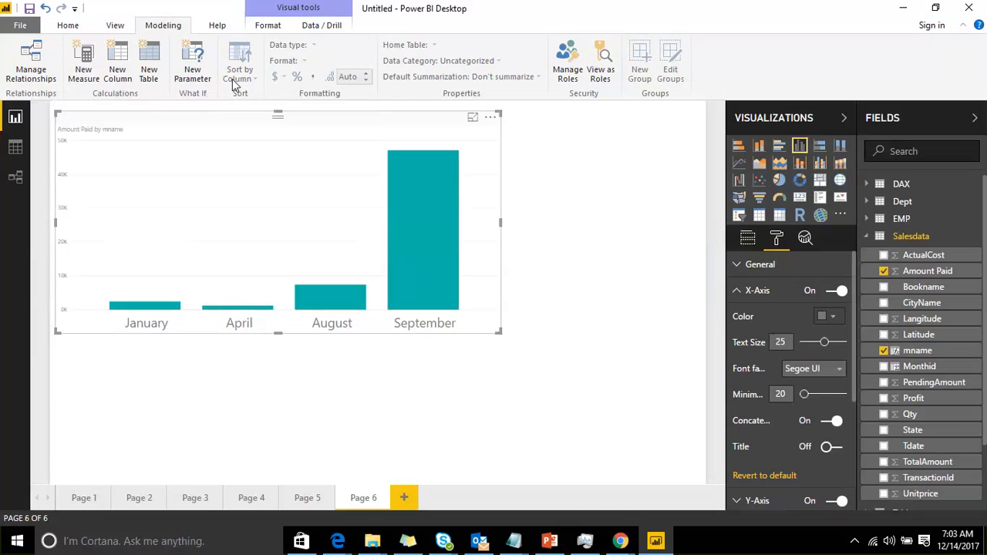
Inspect the data types and formats of several Salesdata columns in the data view
left_click(15, 146)
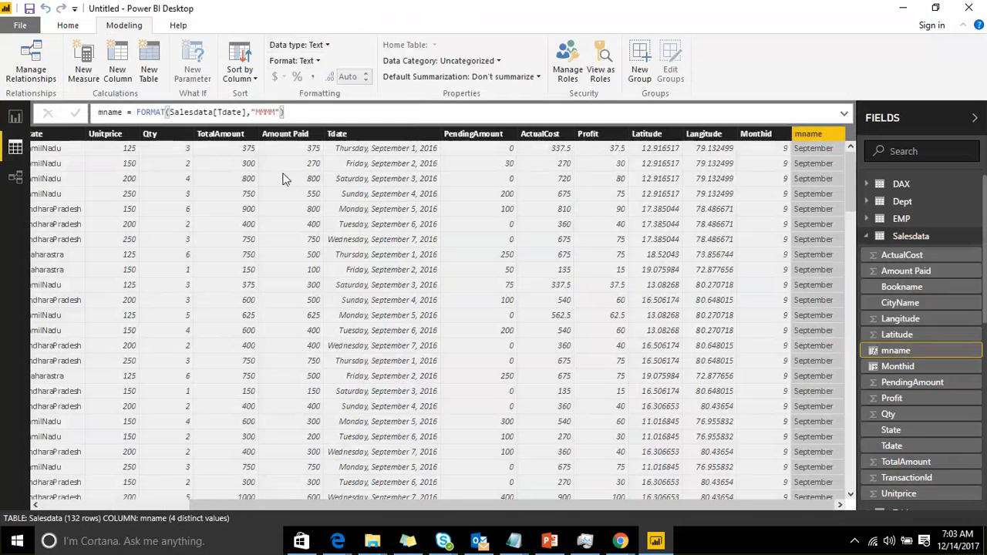
left_click(337, 134)
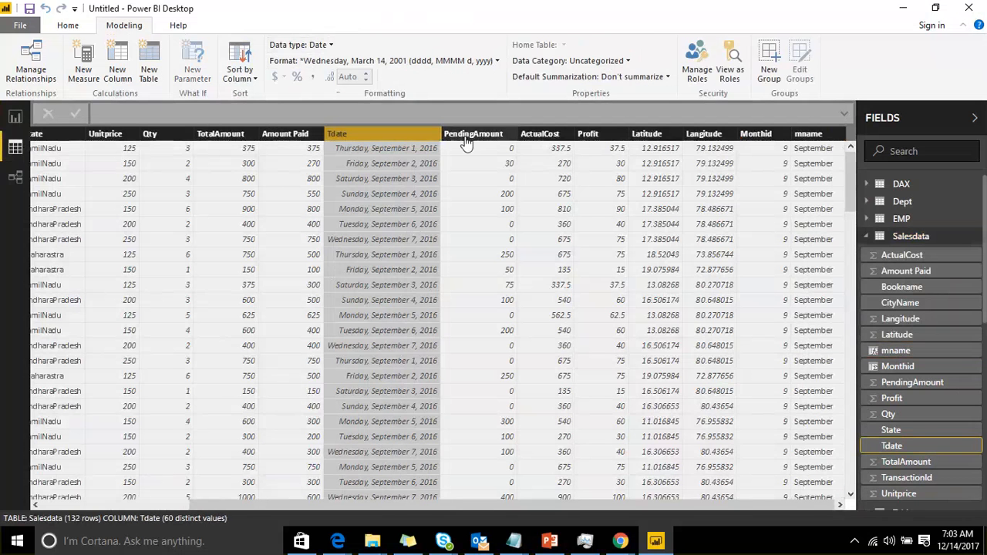
left_click(467, 136)
left_click(549, 135)
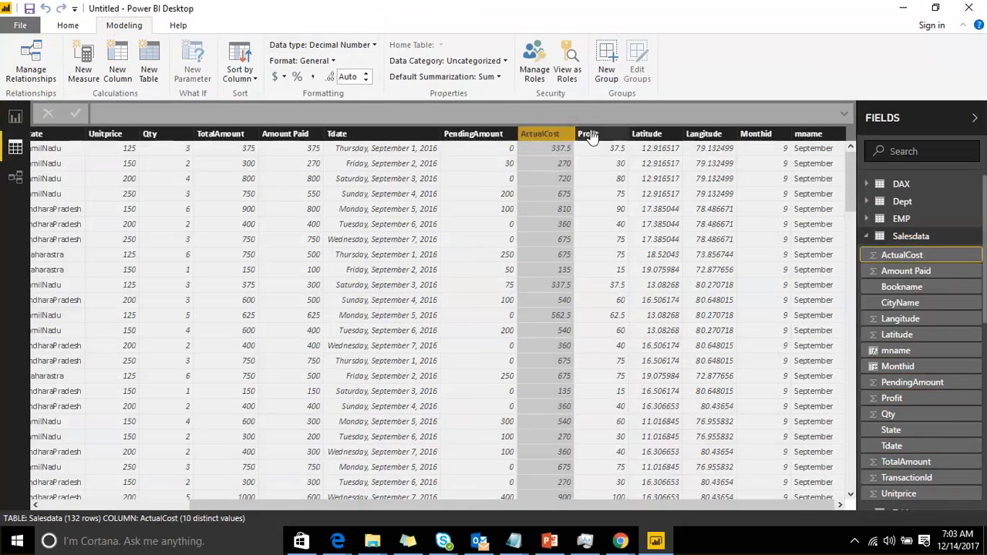
left_click(588, 135)
left_click(649, 134)
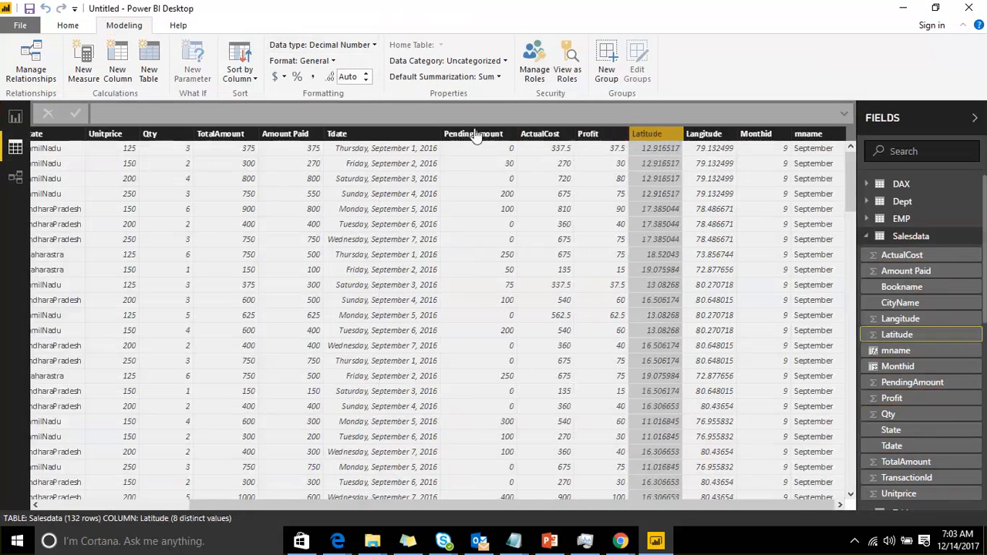
left_click(336, 134)
left_click(285, 134)
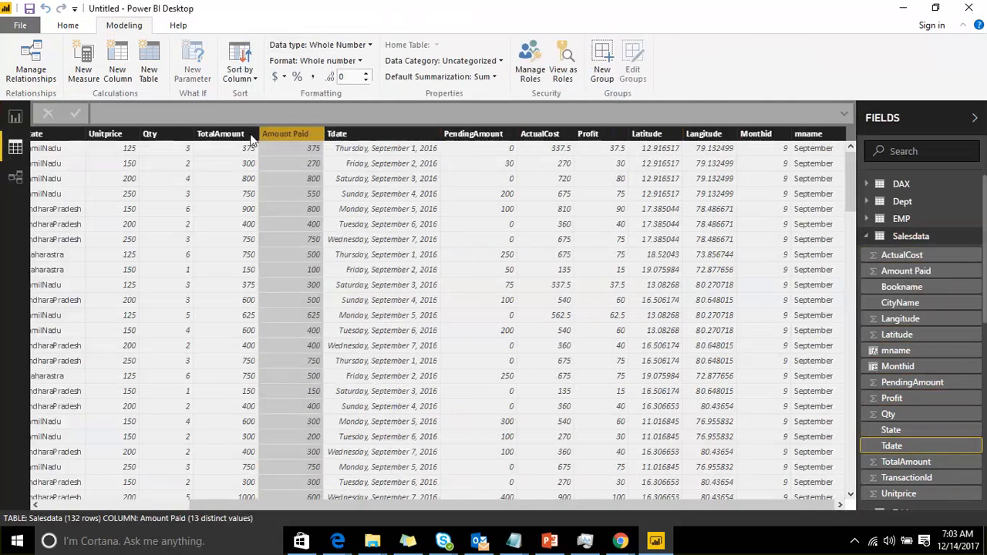
left_click(222, 135)
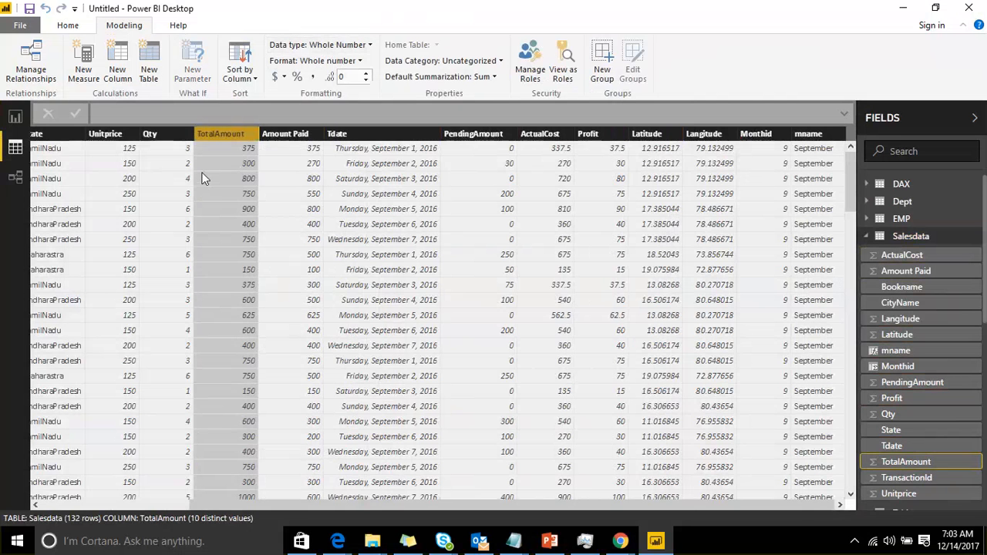
Format the Tdate column as March 2001 (MMMM yyyy)
left_click(375, 137)
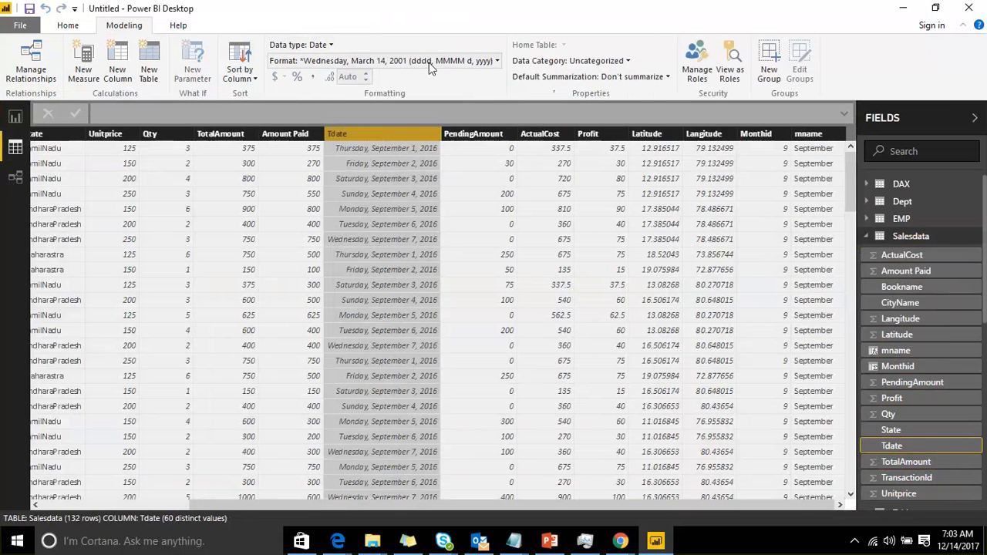
left_click(496, 61)
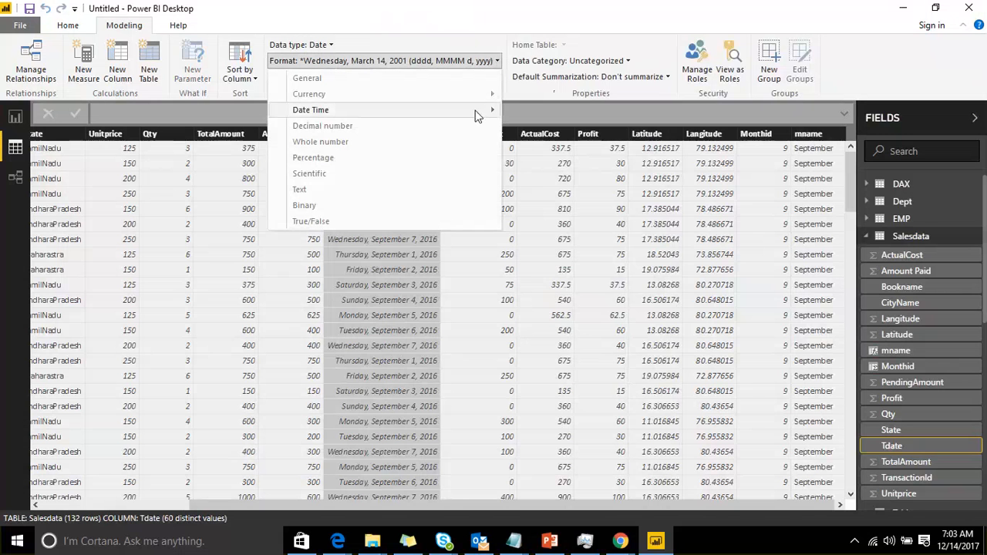
left_click(475, 114)
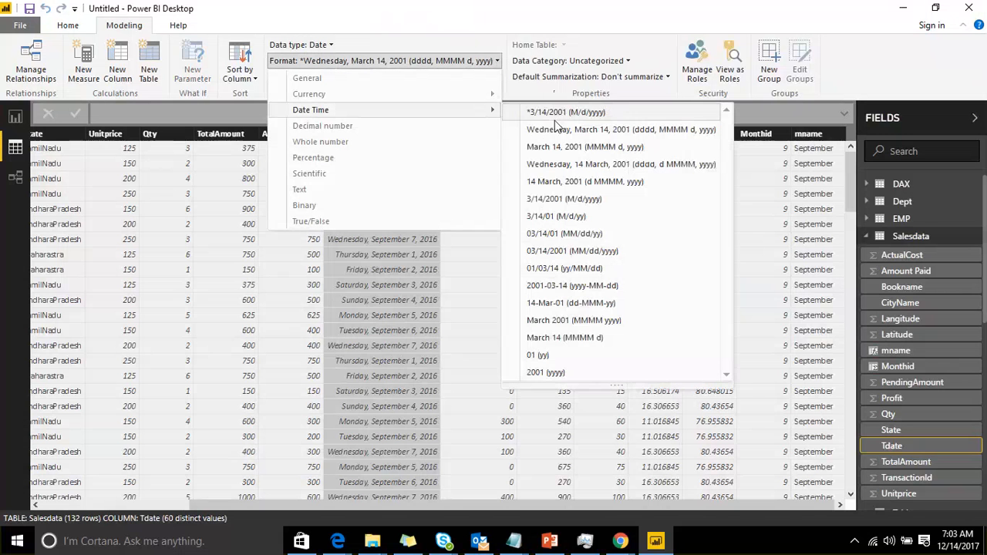
left_click(592, 320)
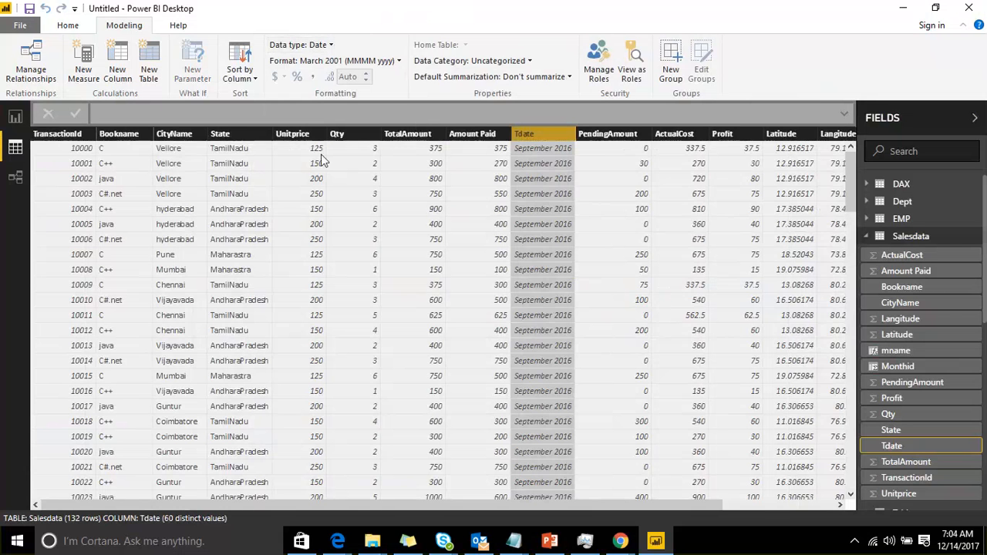
Format the Amount Paid column as £ English (United Kingdom) currency
left_click(469, 134)
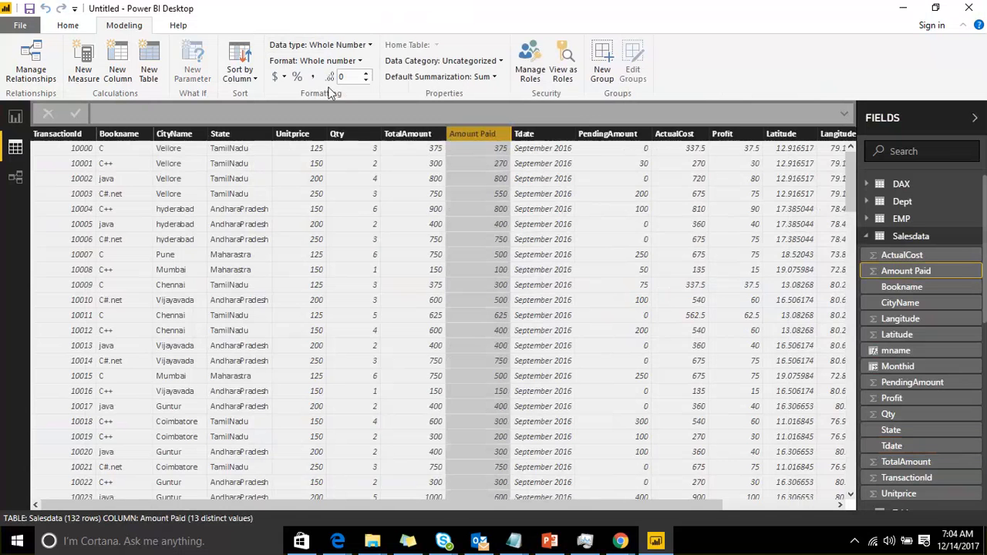
left_click(282, 80)
scroll(350, 205, "down", 5)
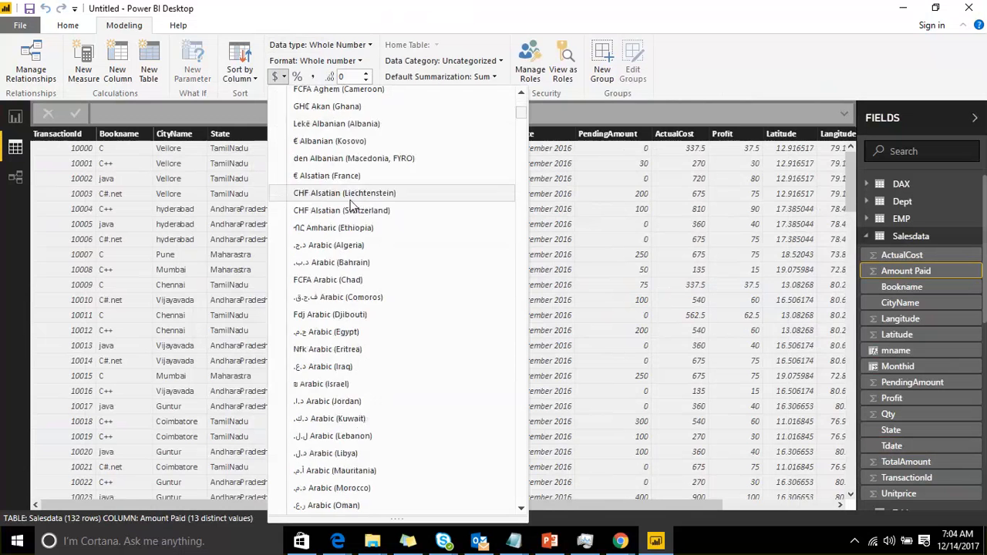
scroll(347, 216, "down", 6)
scroll(355, 220, "up", 12)
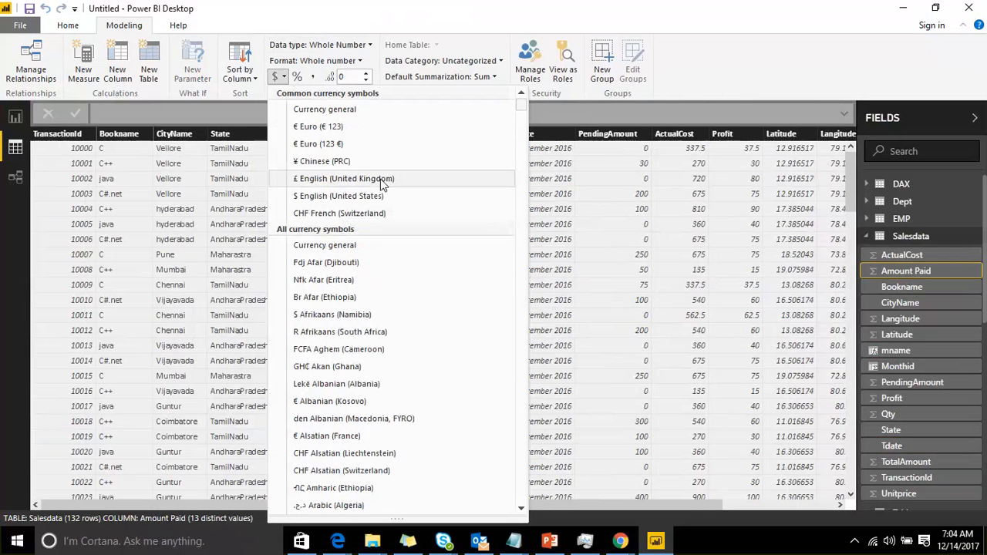
left_click(380, 182)
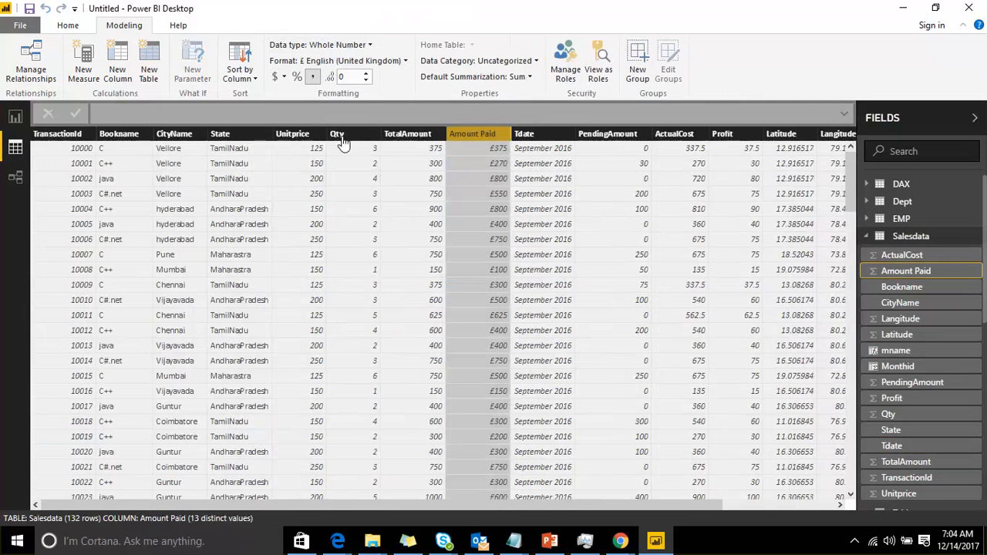
Switch Amount Paid's currency format to $ English (United States) and review the visuals on the report pages
left_click(283, 77)
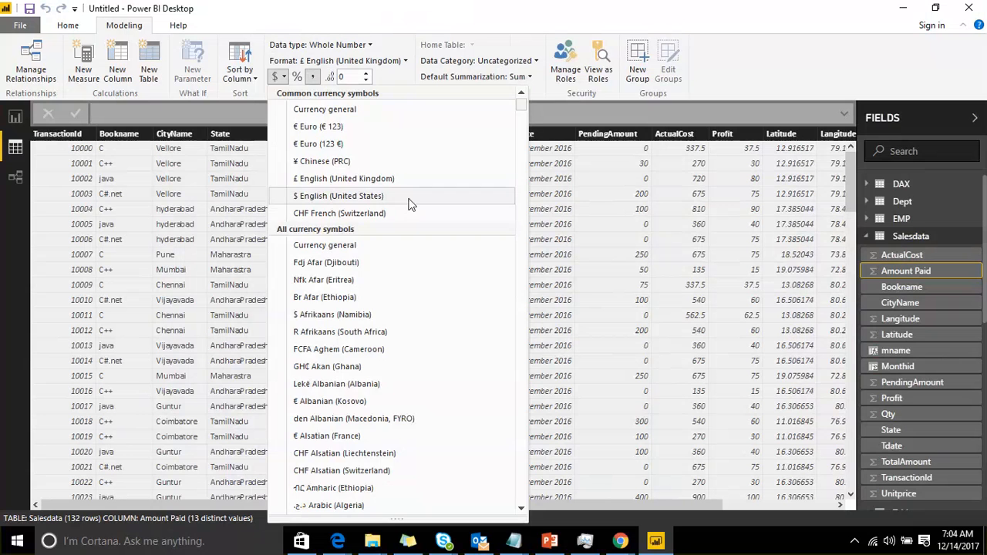
left_click(339, 199)
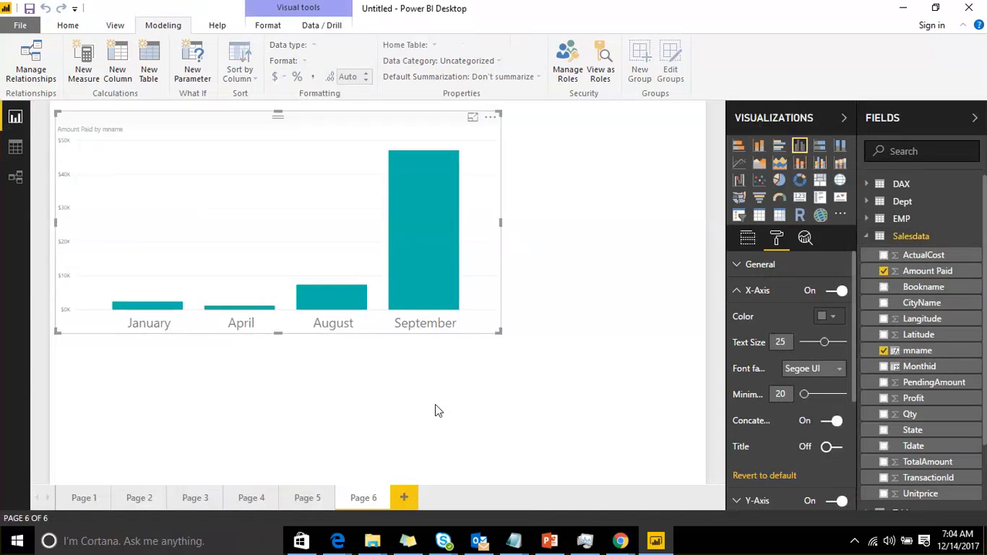
left_click(186, 500)
left_click(140, 499)
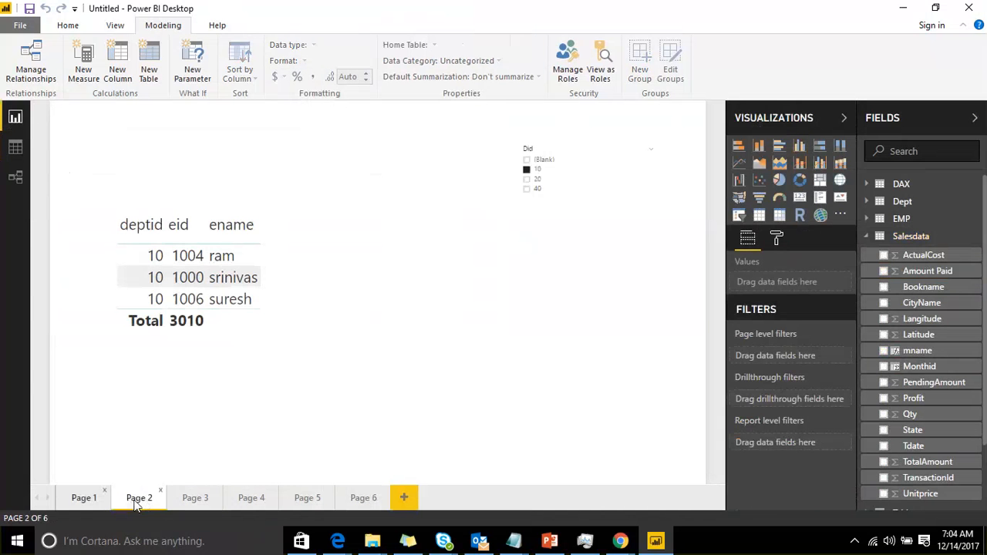
left_click(301, 500)
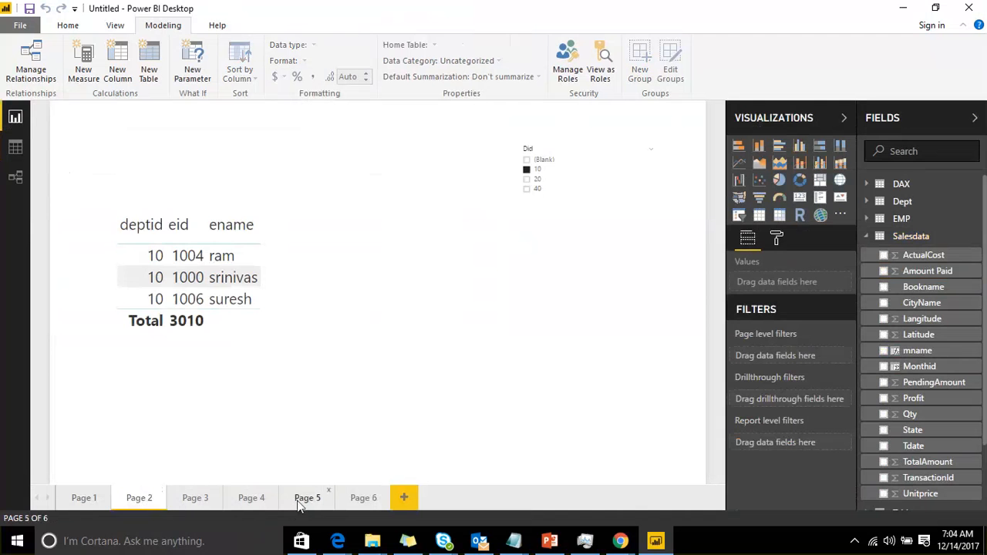
left_click(253, 499)
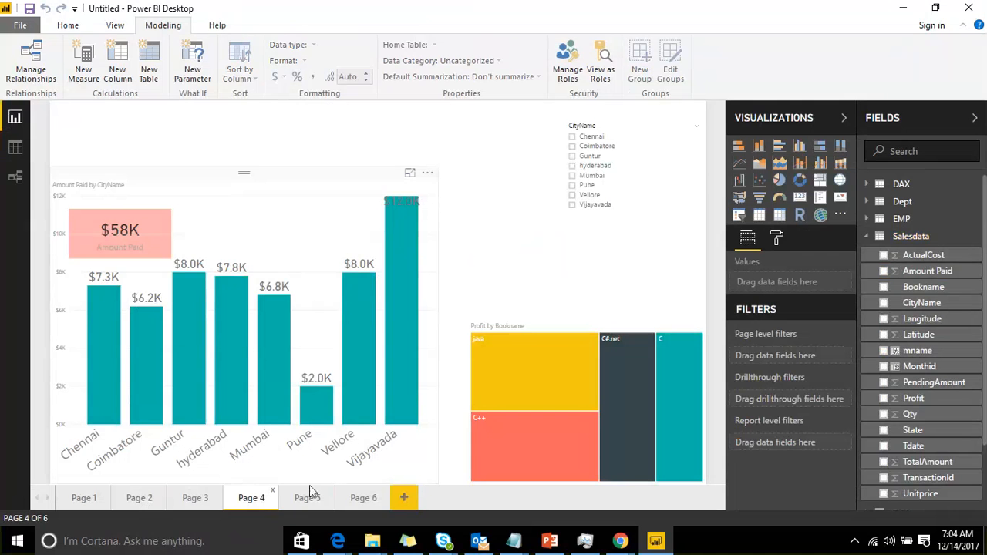
left_click(362, 499)
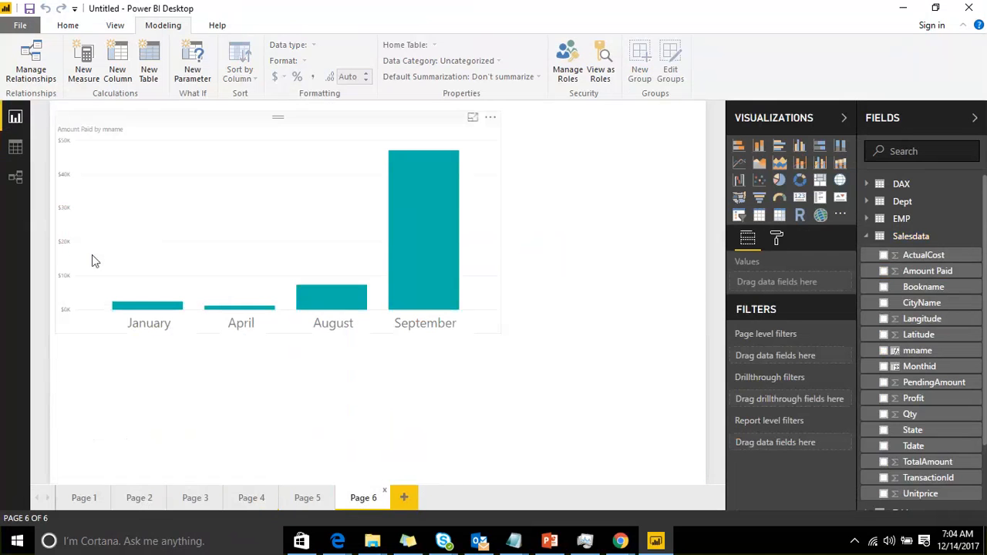
Apply a percentage format to Amount Paid and check the charts on pages 6 and 4
left_click(17, 151)
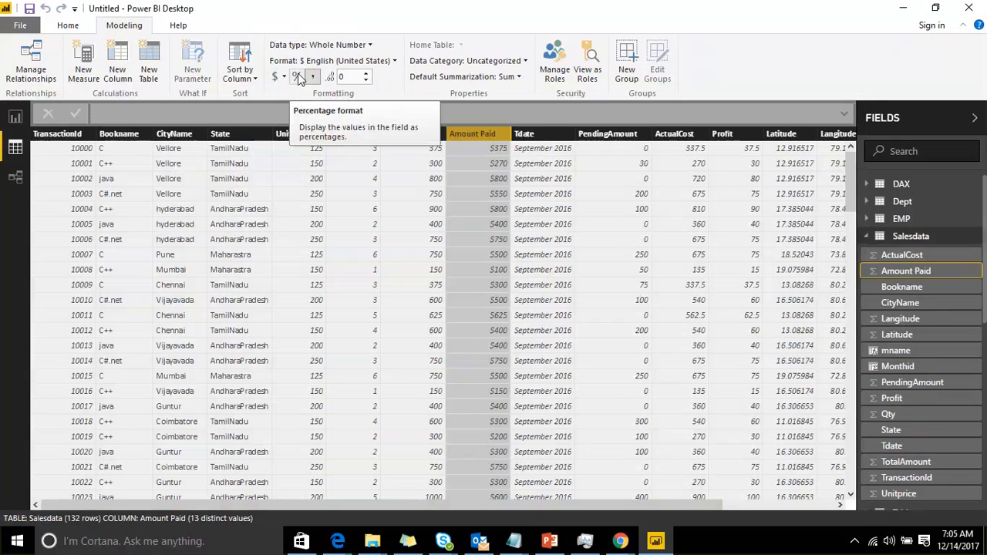
left_click(300, 77)
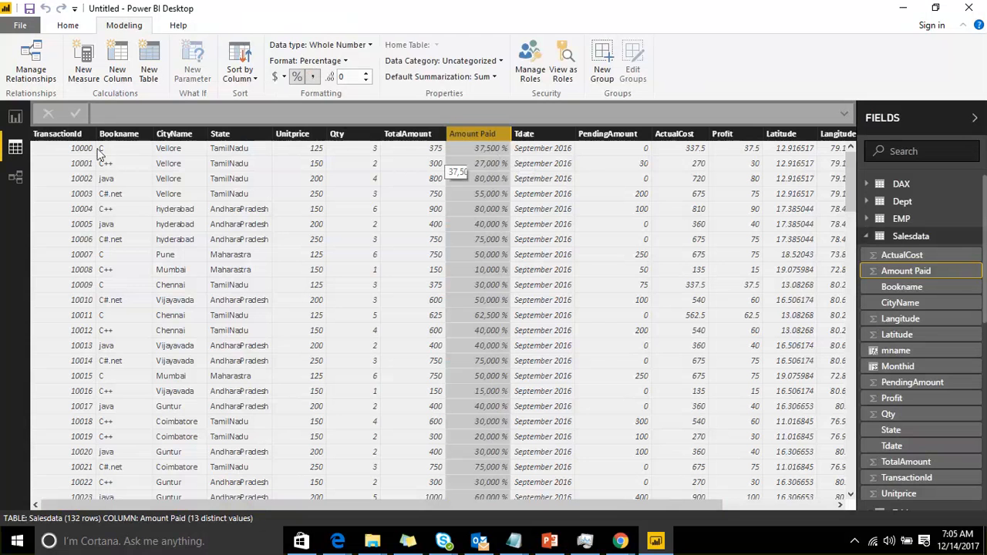
left_click(15, 116)
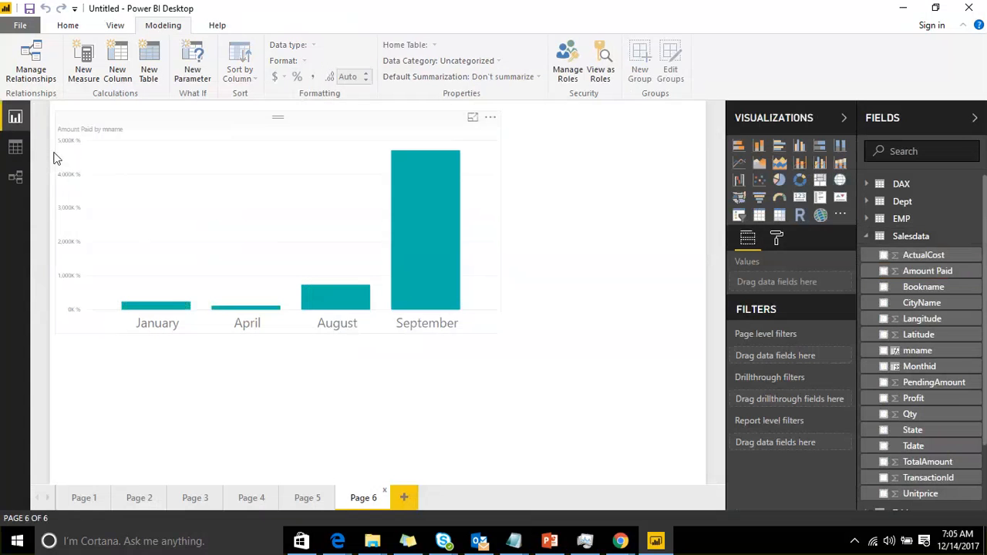
left_click(247, 497)
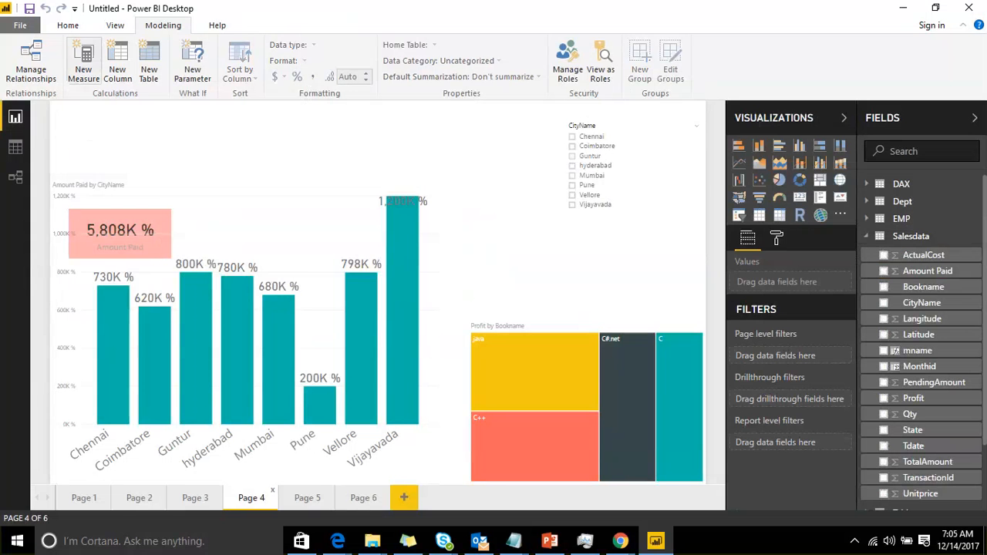
Remove the percentage format from the Amount Paid column in the data view
left_click(17, 146)
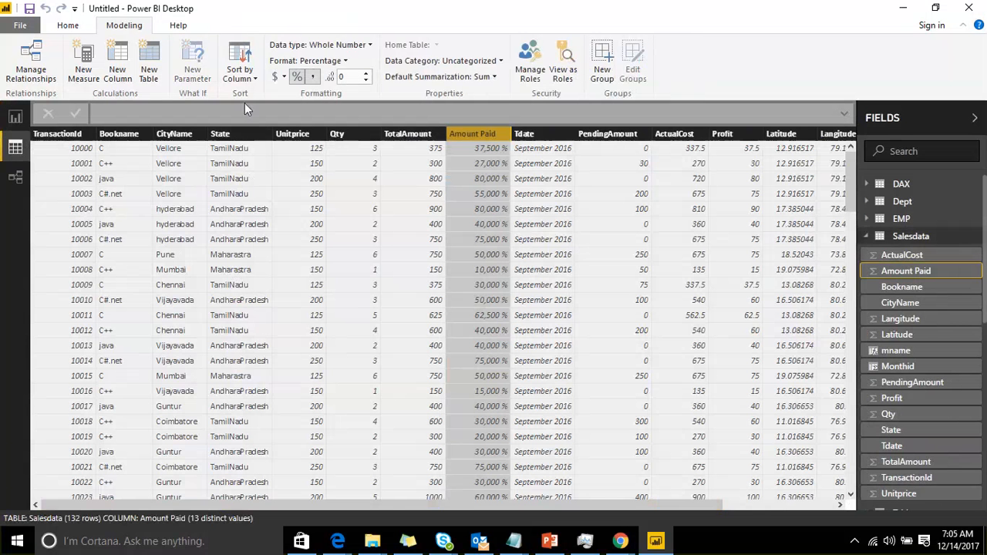
left_click(297, 77)
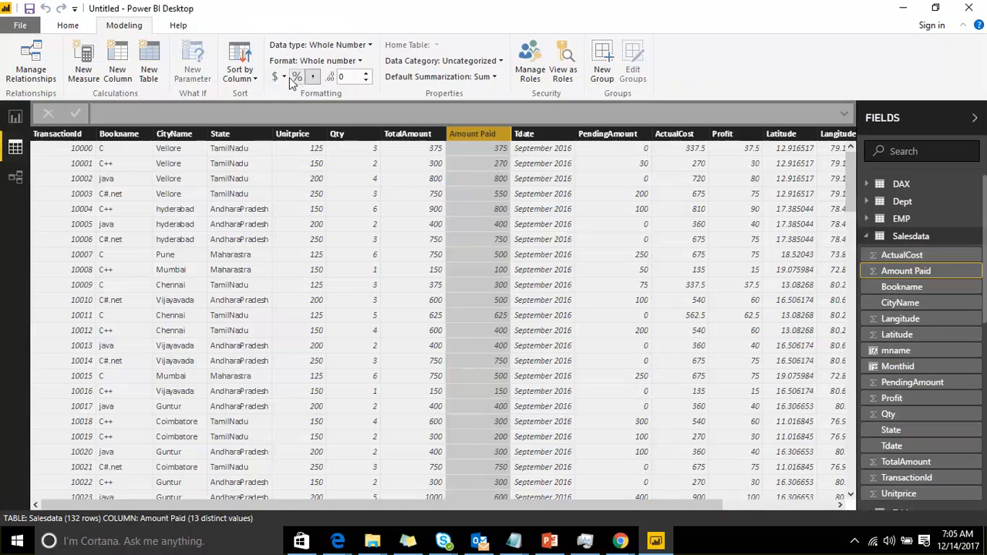
Add a thousands separator to the TransactionId column
left_click(75, 135)
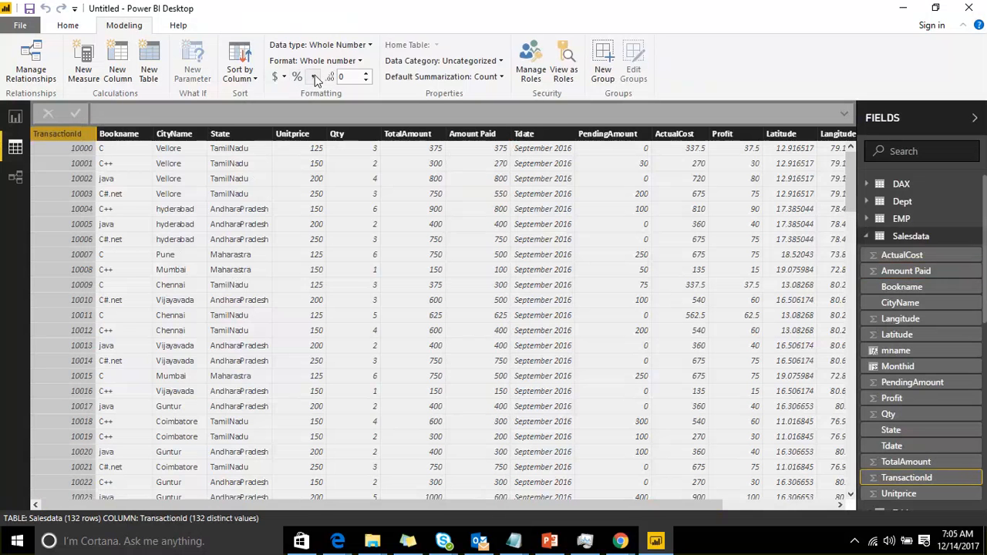
left_click(315, 77)
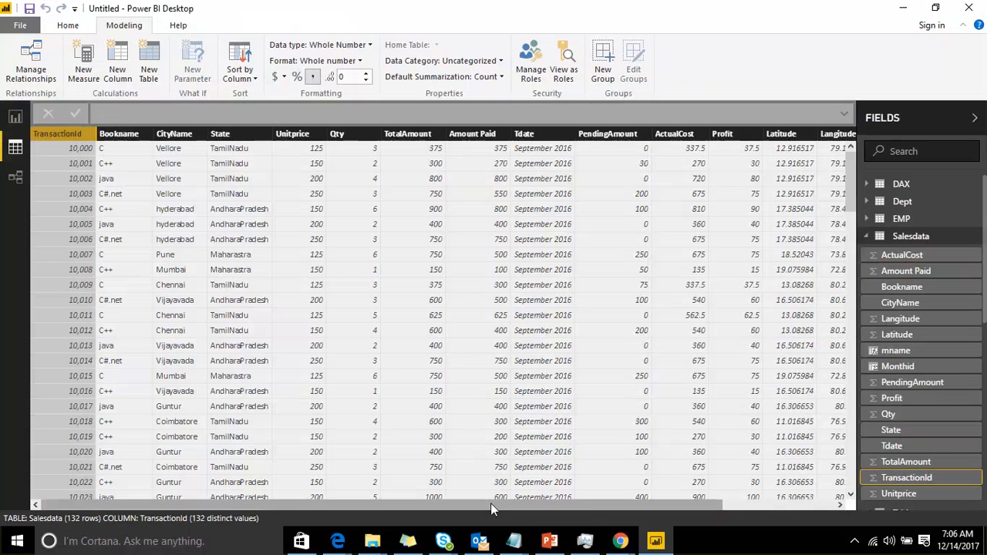
Set the Latitude column to show 2 decimal places
left_click_drag(491, 502, 655, 502)
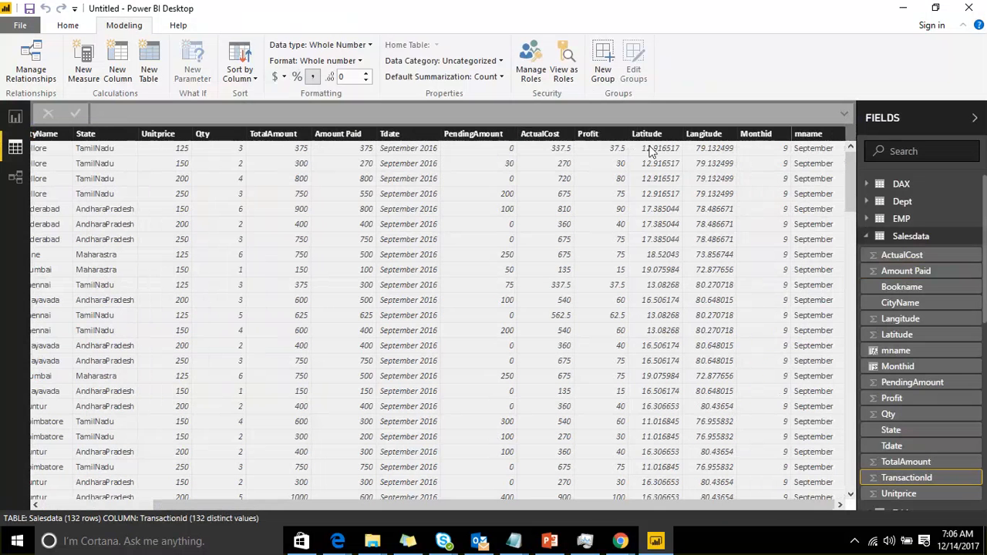
left_click(650, 137)
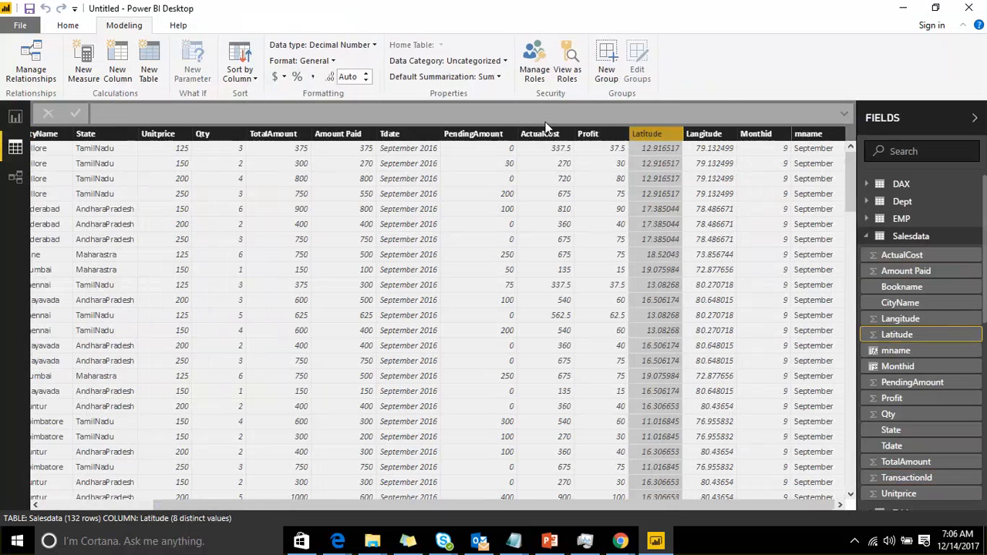
left_click(366, 74)
left_click(366, 74)
left_click(366, 74)
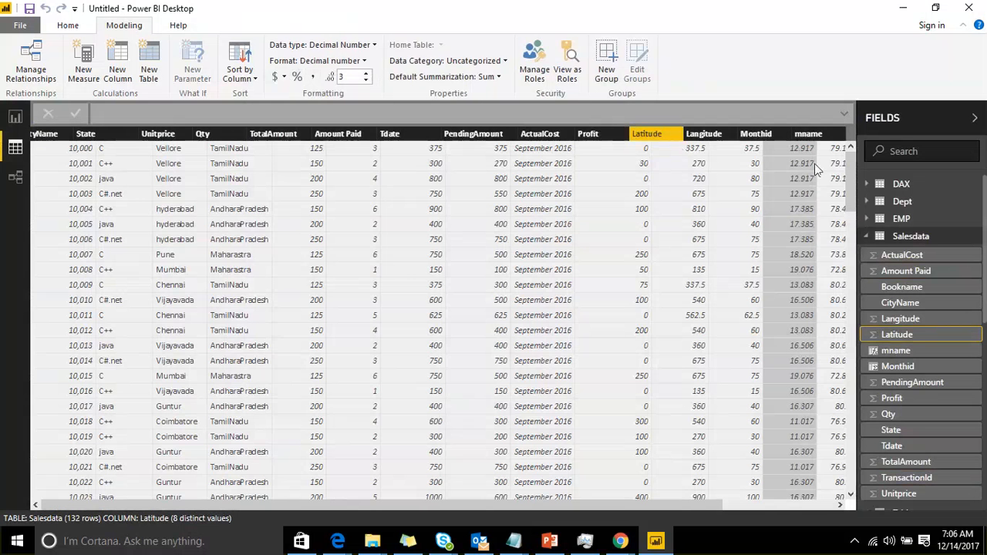
left_click(365, 80)
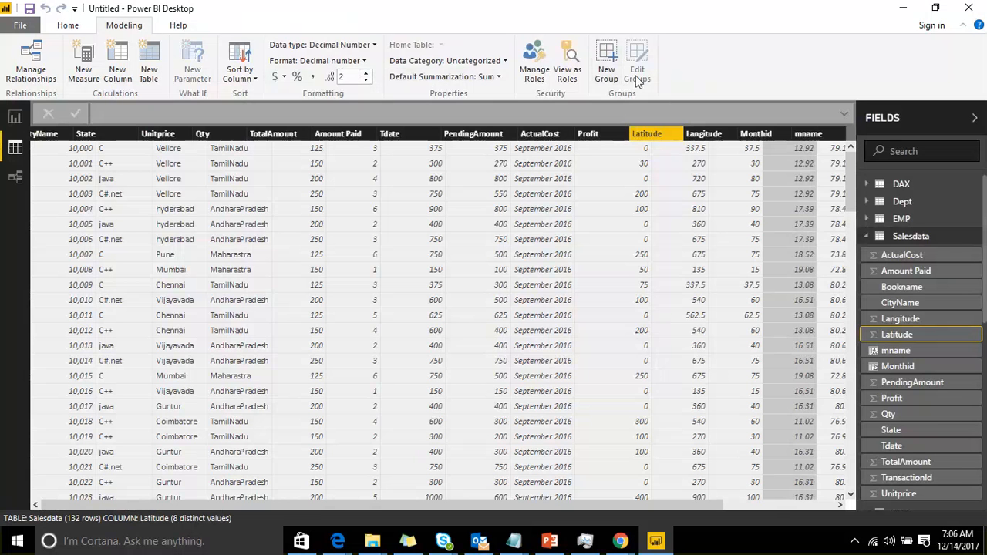
left_click(976, 309)
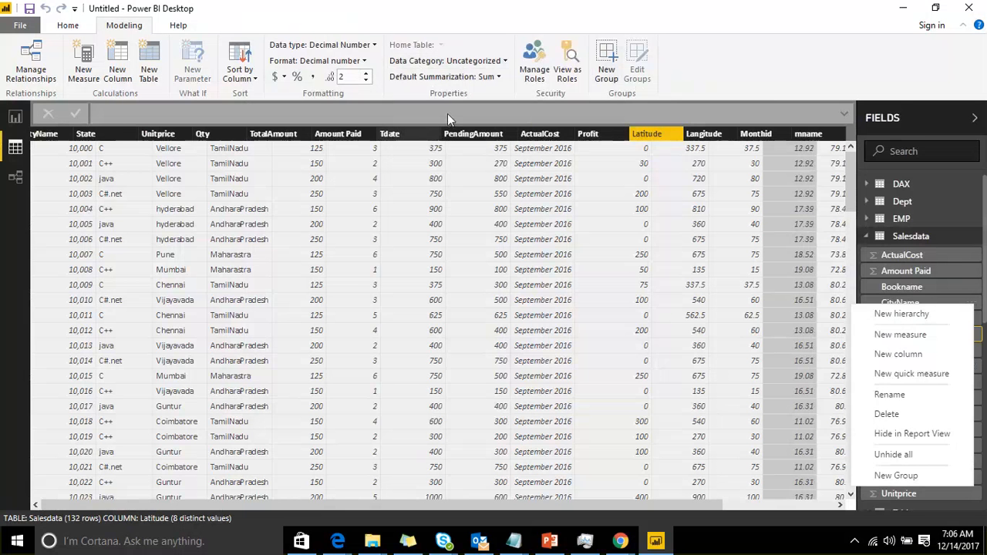
left_click(490, 62)
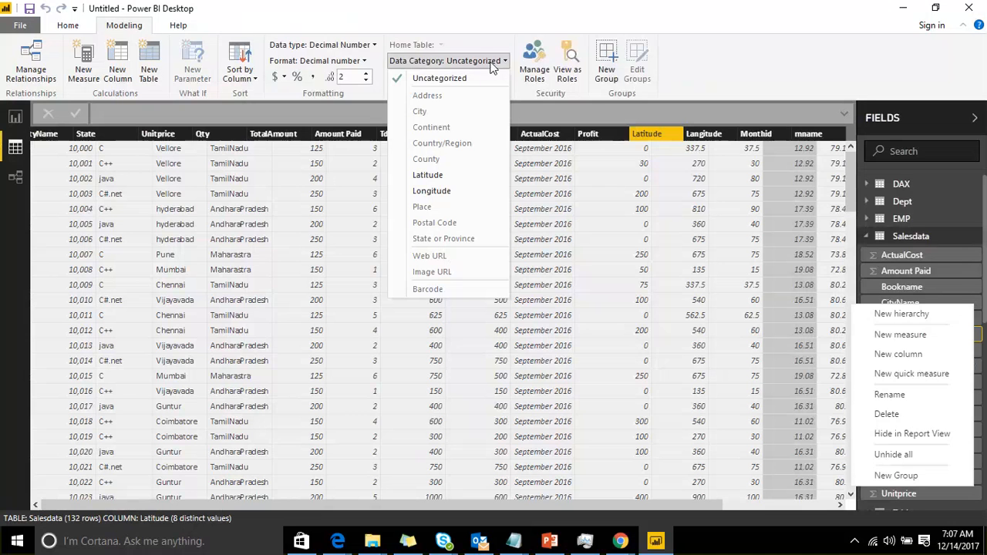
left_click(837, 65)
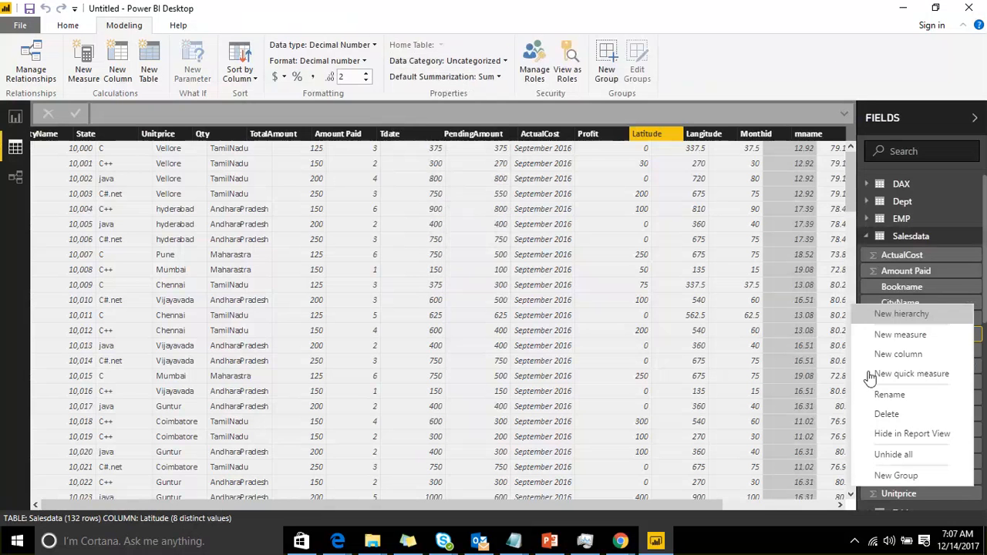
left_click(791, 307)
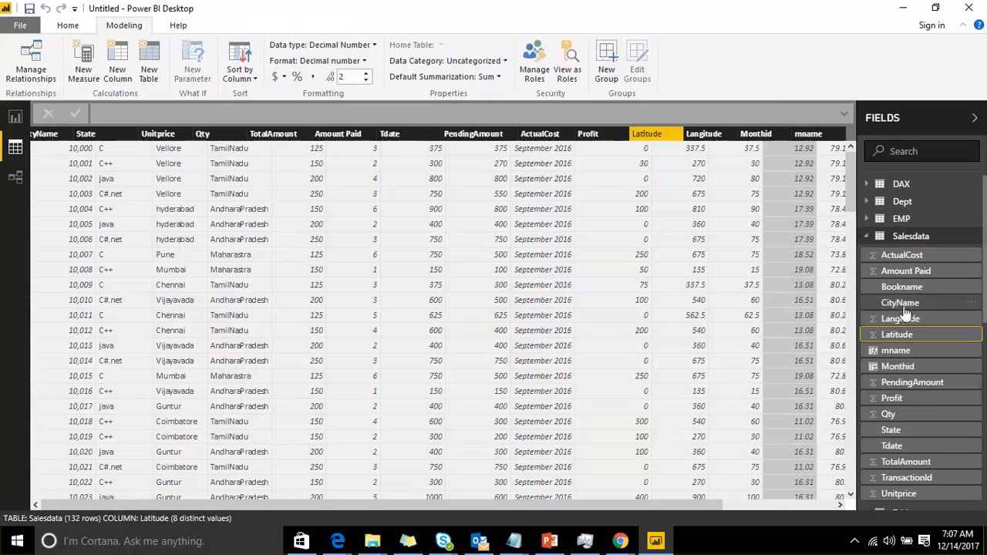
Set the State column's data category to State or Province
left_click(895, 433)
left_click(497, 60)
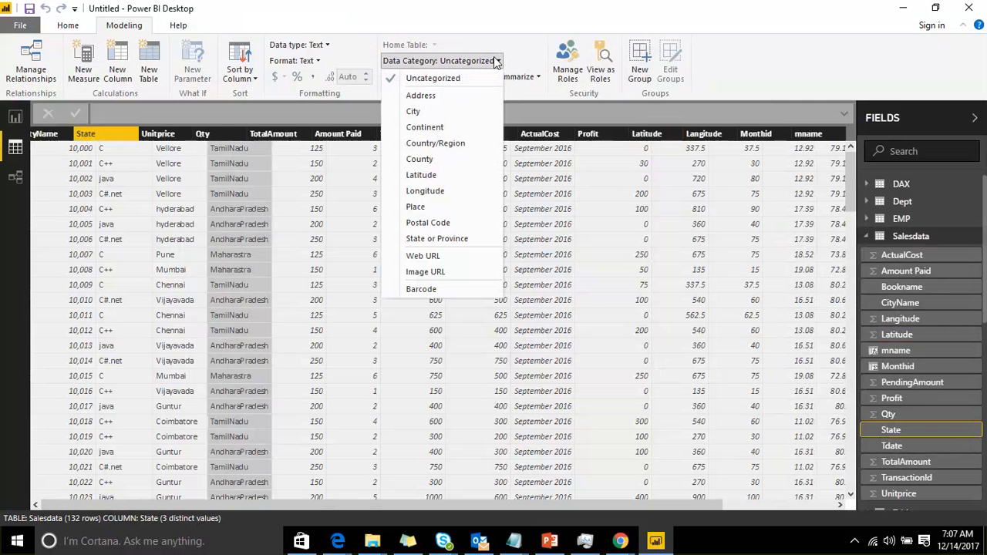
left_click(462, 239)
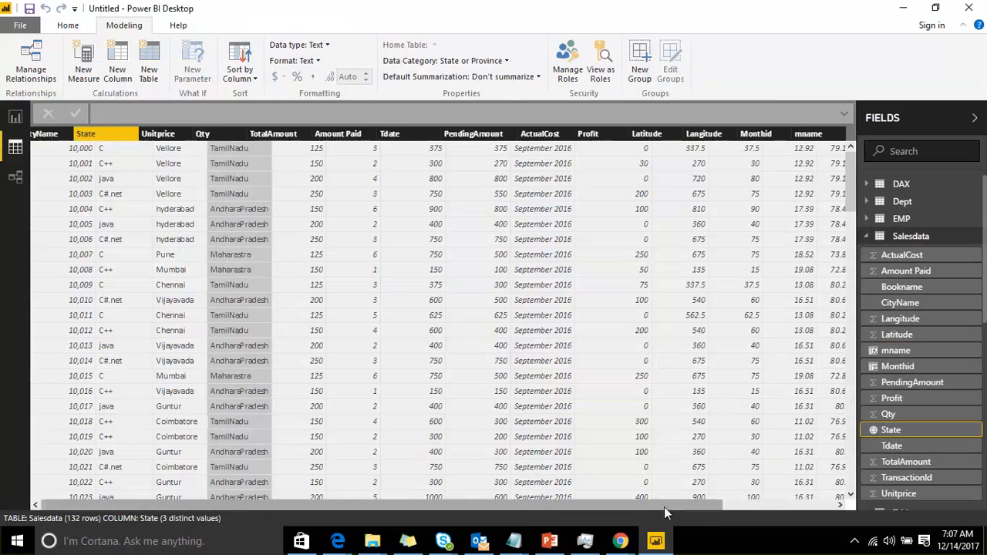
left_click_drag(664, 506, 753, 511)
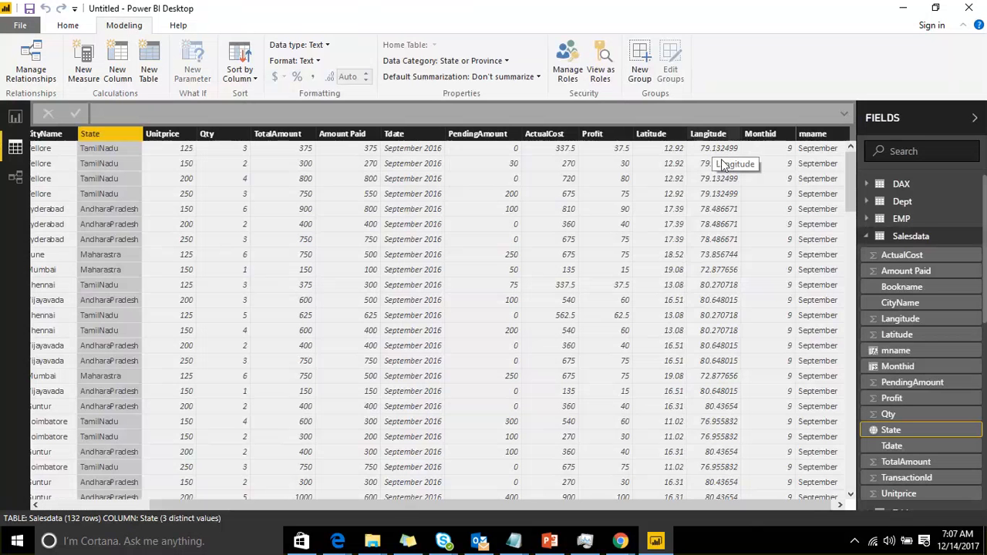
scroll(976, 358, "down", 1)
scroll(963, 358, "down", 3)
scroll(962, 346, "up", 7)
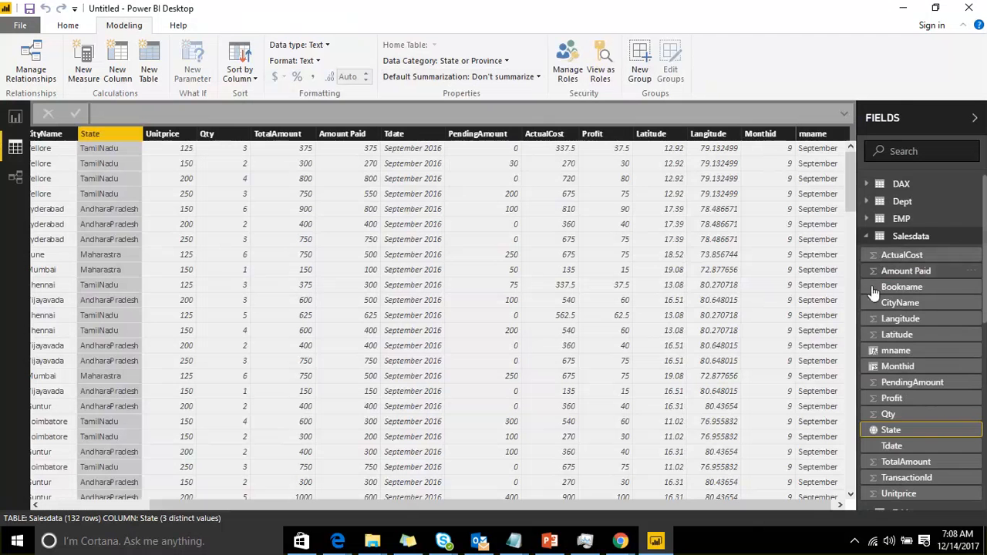
scroll(876, 414, "down", 3)
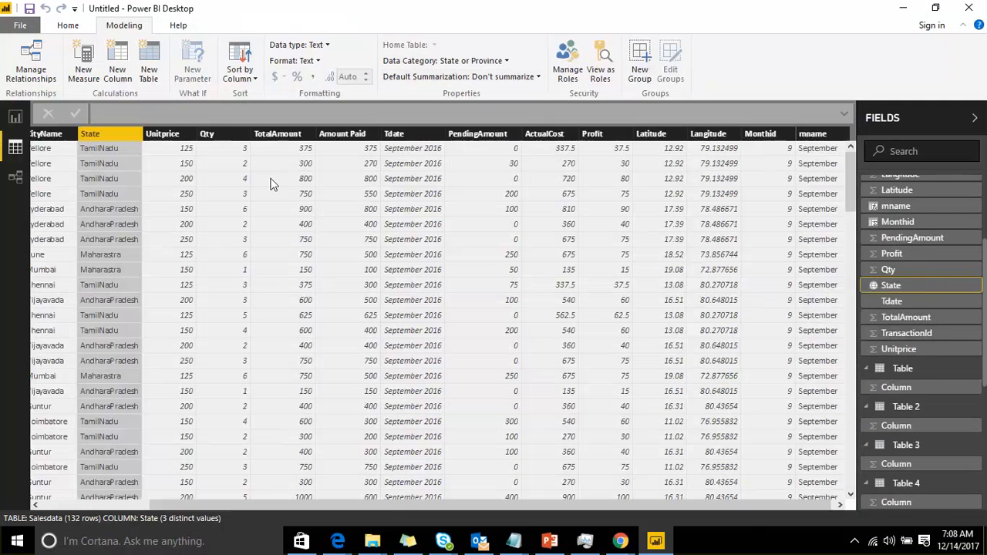
Set the ActualCost column's default summarization to Maximum
scroll(935, 251, "up", 3)
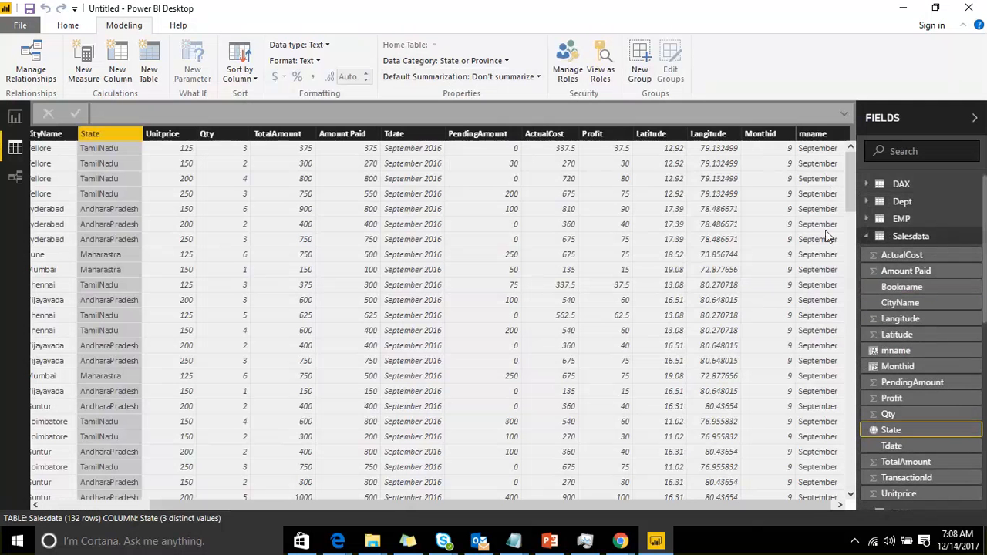
left_click(918, 260)
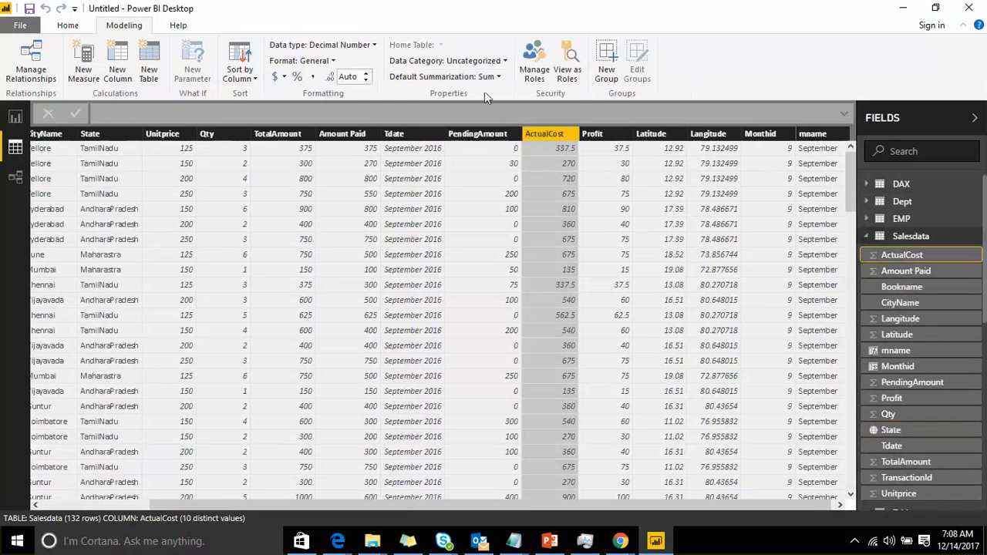
left_click(492, 77)
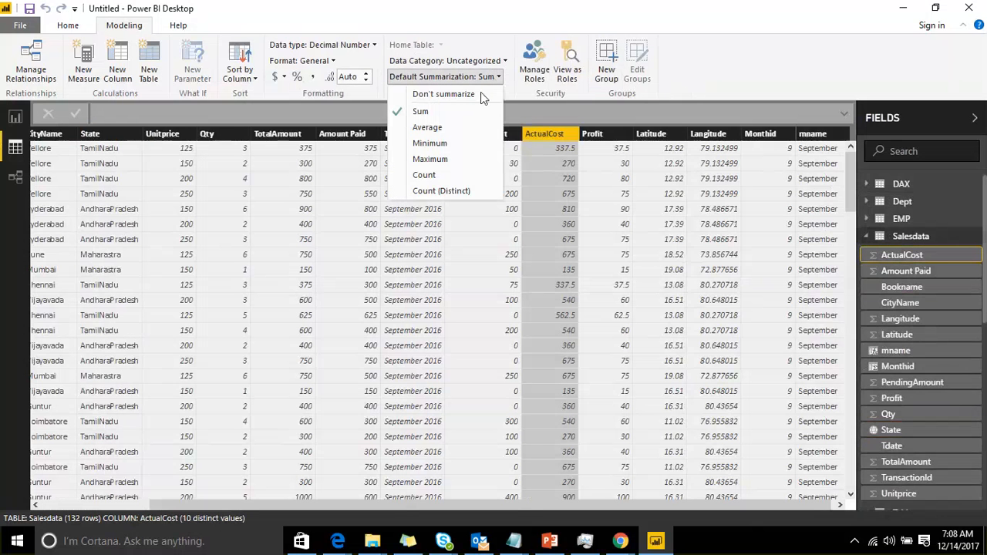
left_click(477, 96)
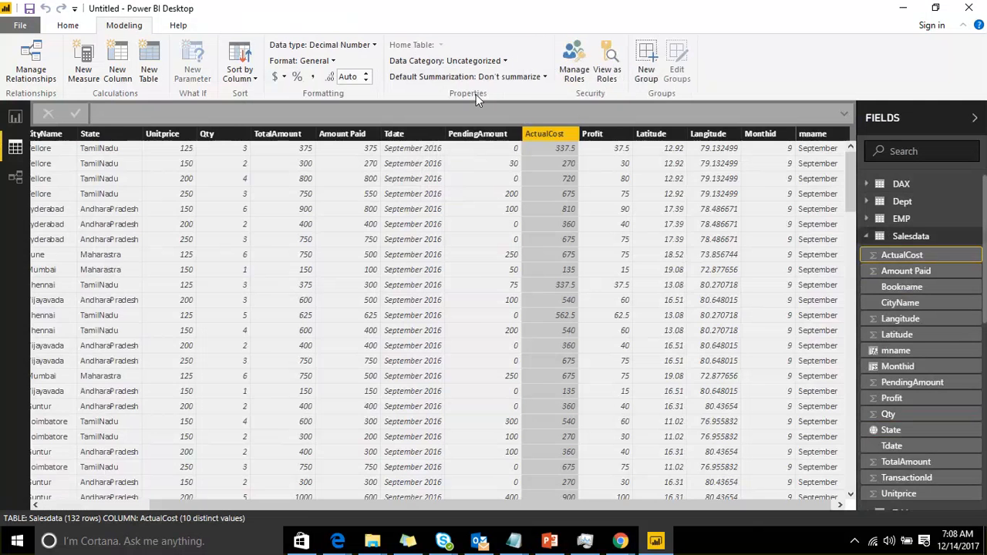
left_click(512, 79)
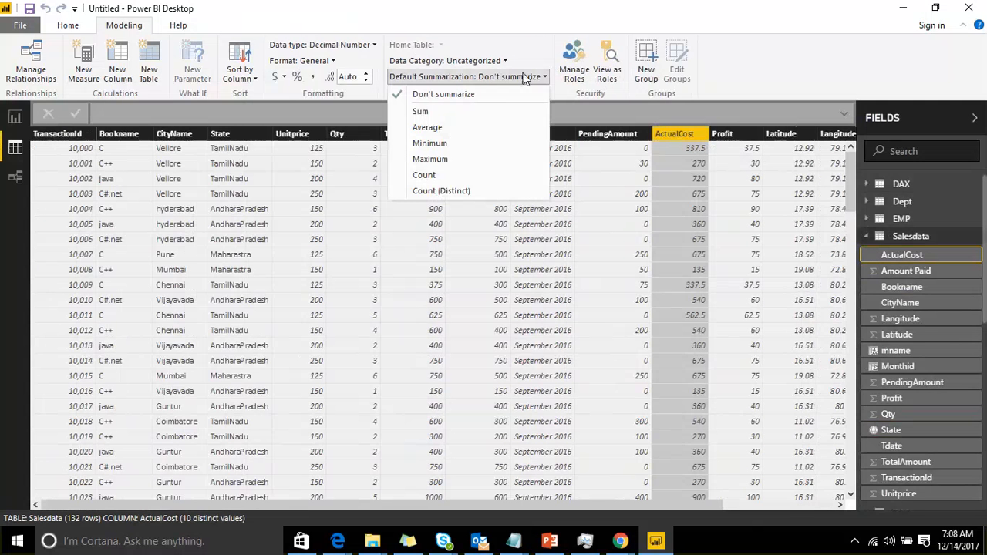
left_click(481, 157)
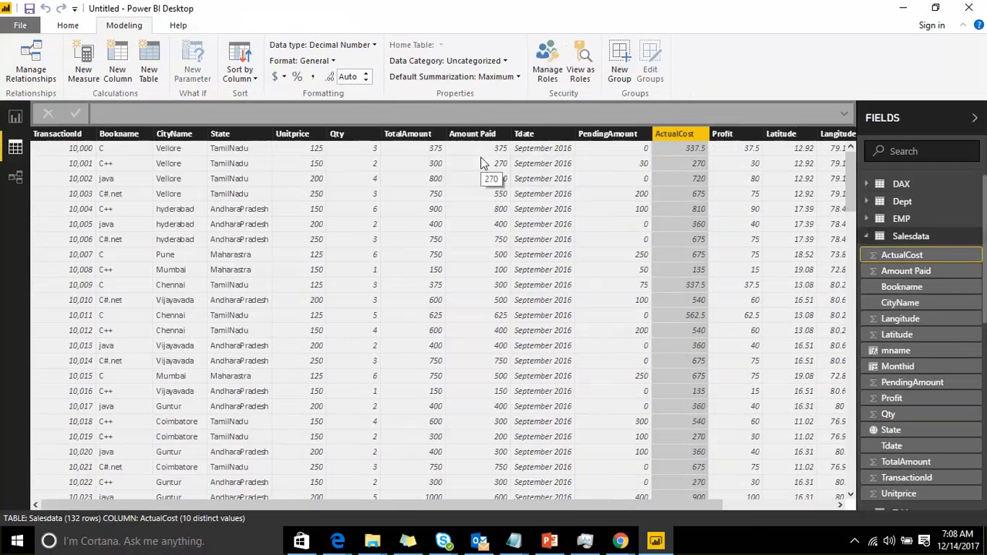
left_click(518, 76)
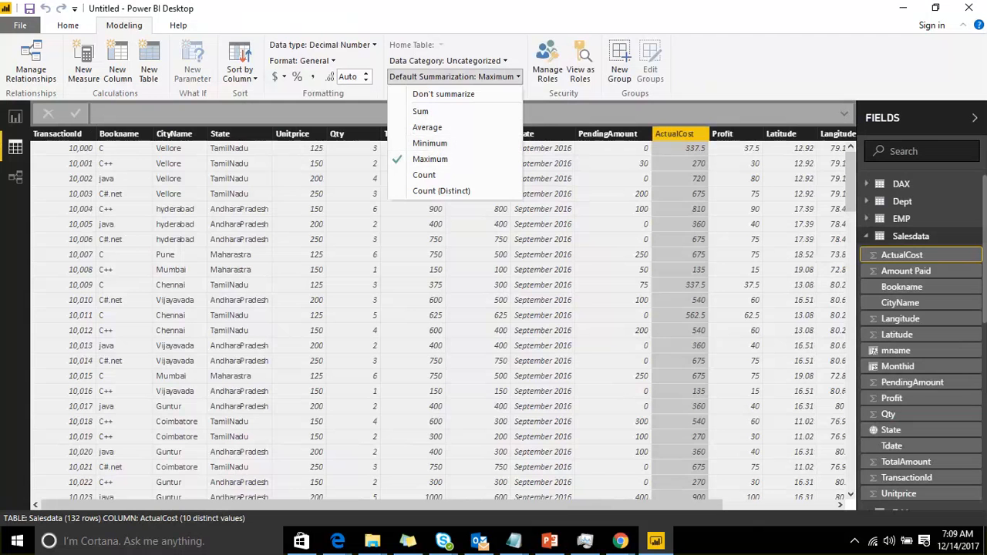
left_click(623, 77)
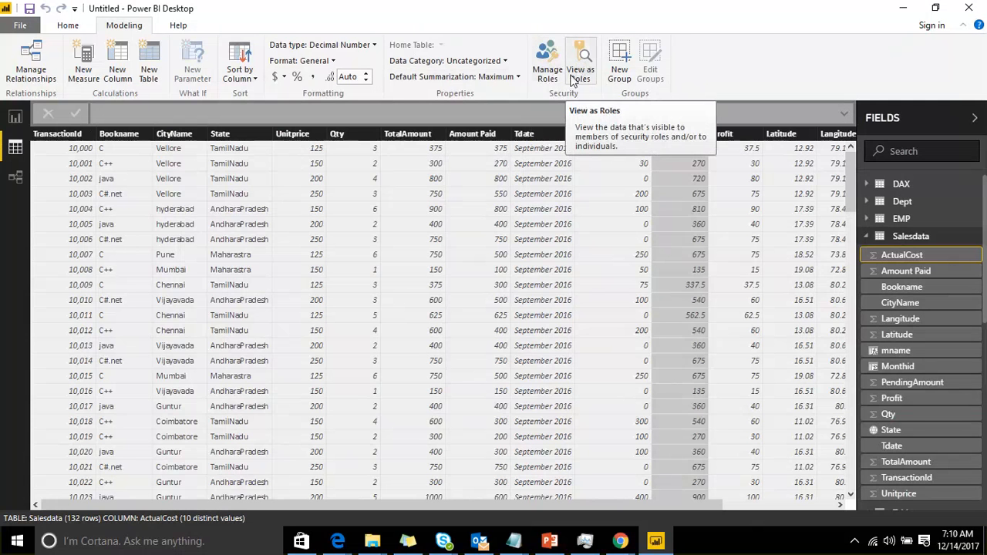
Switch between the report, data and relationship views to review the model
left_click(19, 115)
left_click(254, 200)
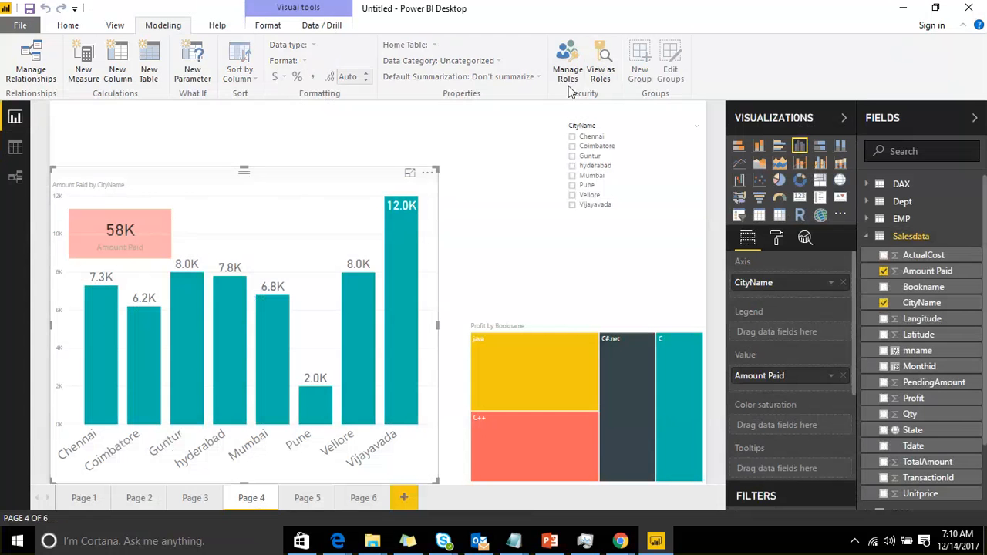
left_click(112, 28)
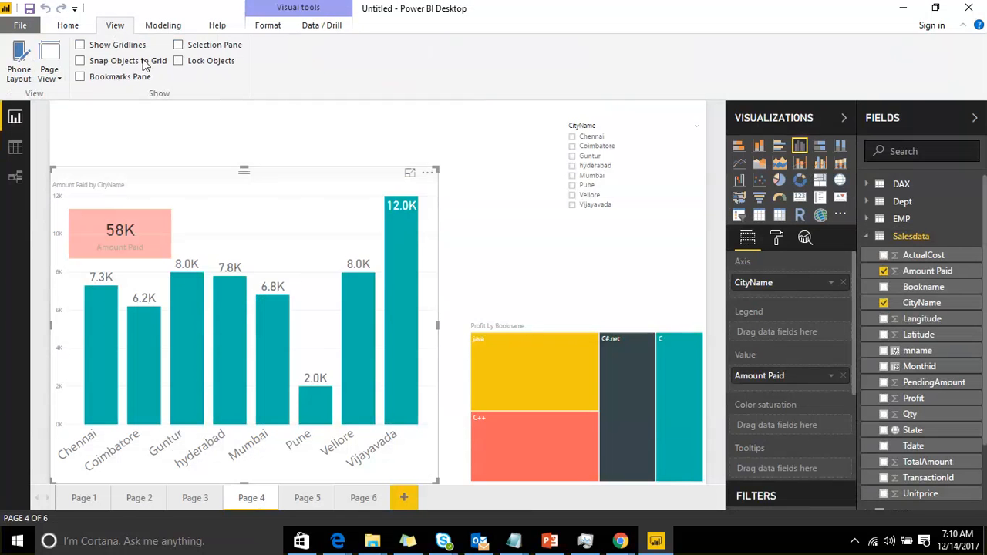
left_click(161, 25)
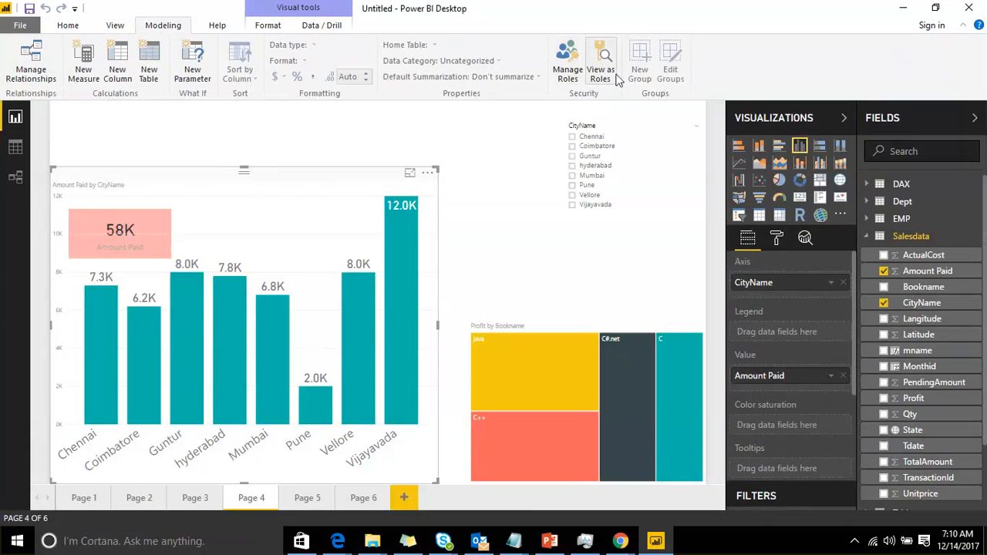
left_click(18, 146)
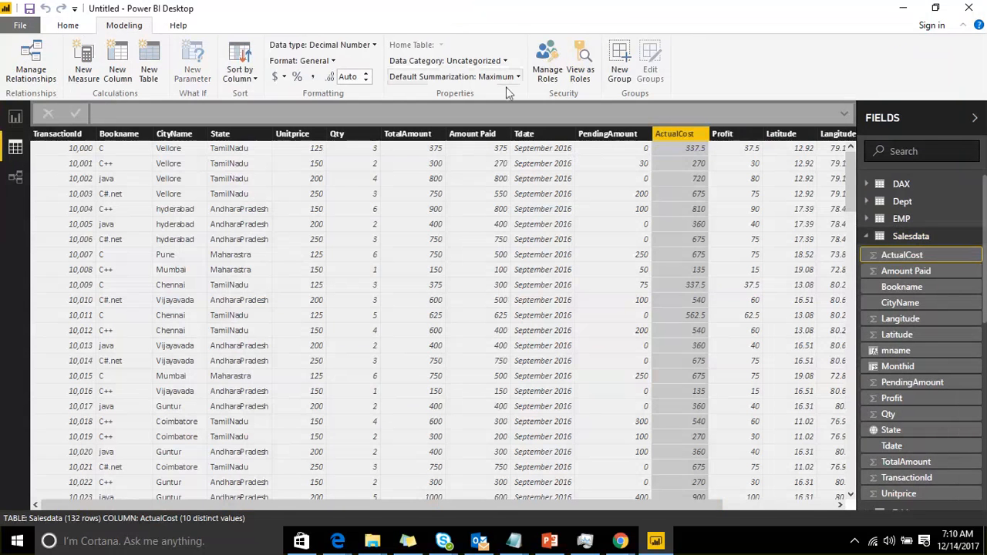
left_click(17, 180)
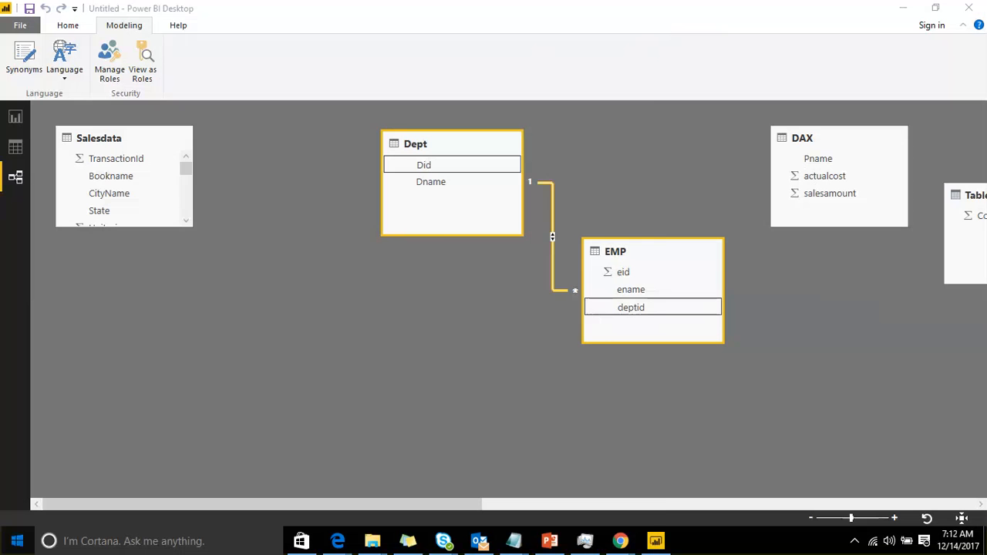
left_click(17, 541)
left_click(68, 25)
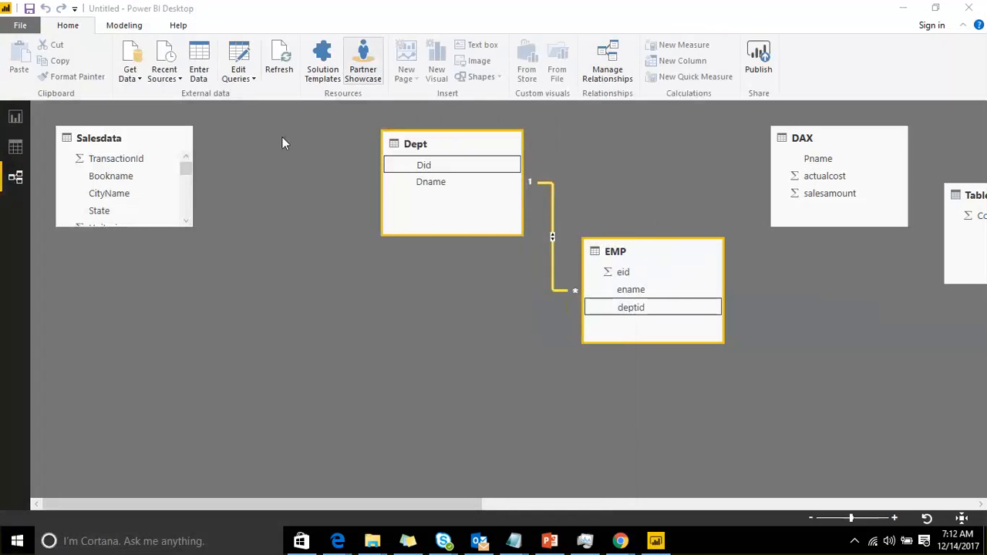
left_click(14, 118)
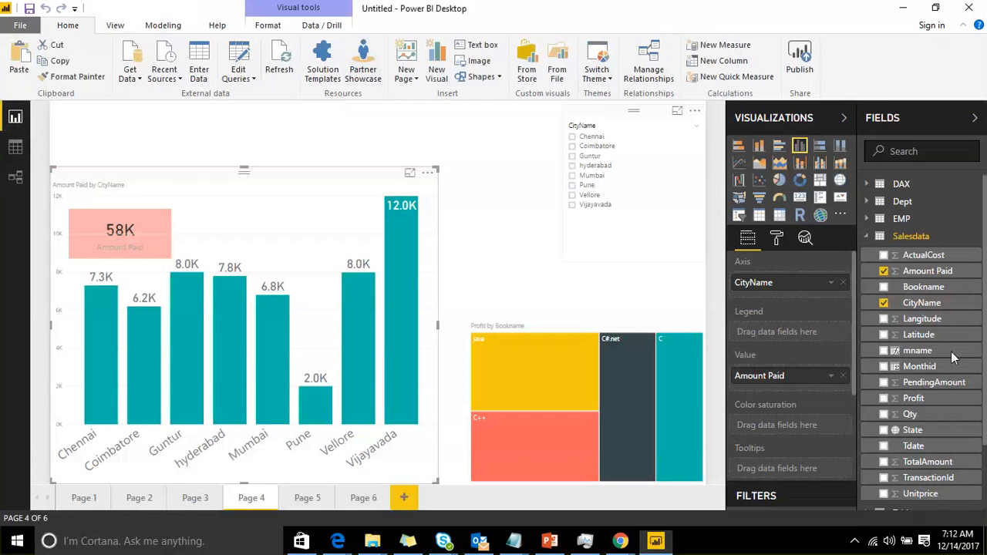
Create a Year-to-date total quick measure with Amount Paid as base value and Tdate as date, and select its DAX formula
left_click(510, 140)
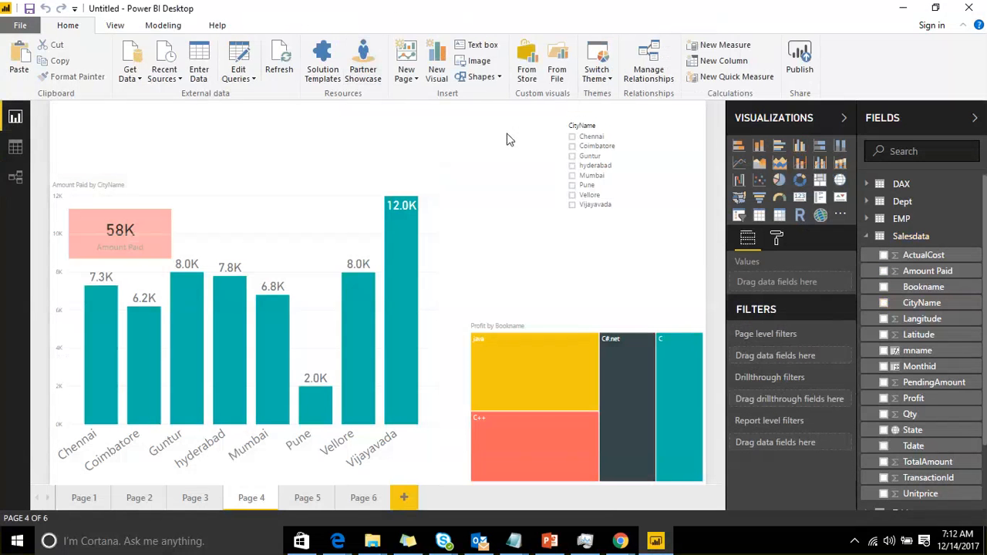
left_click(731, 79)
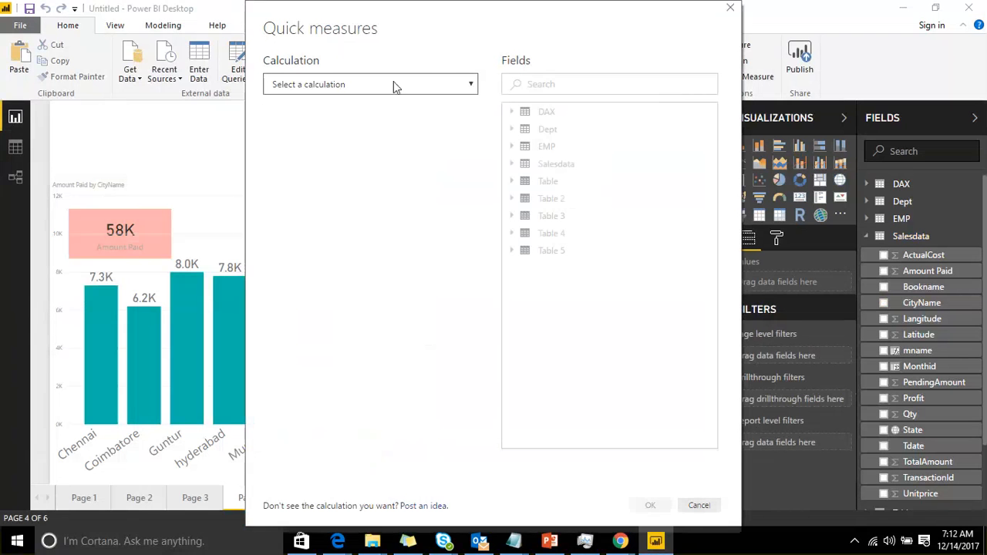
left_click(393, 83)
left_click(333, 264)
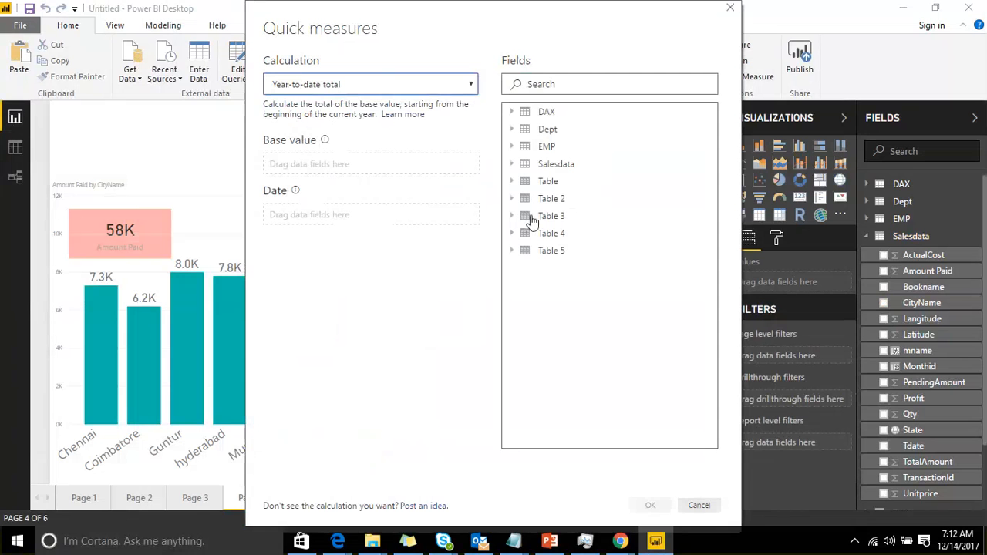
left_click(512, 165)
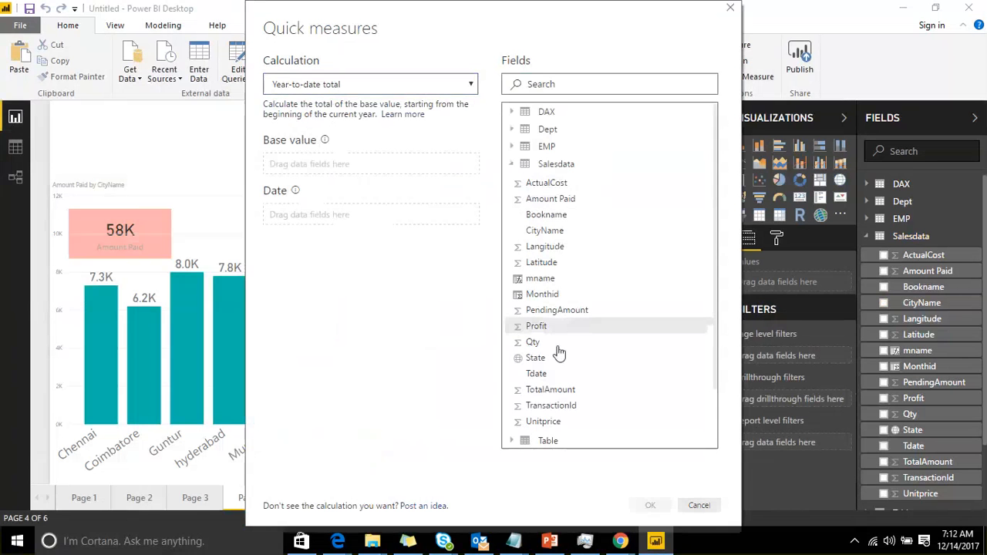
left_click_drag(561, 375, 357, 218)
left_click_drag(564, 198, 391, 165)
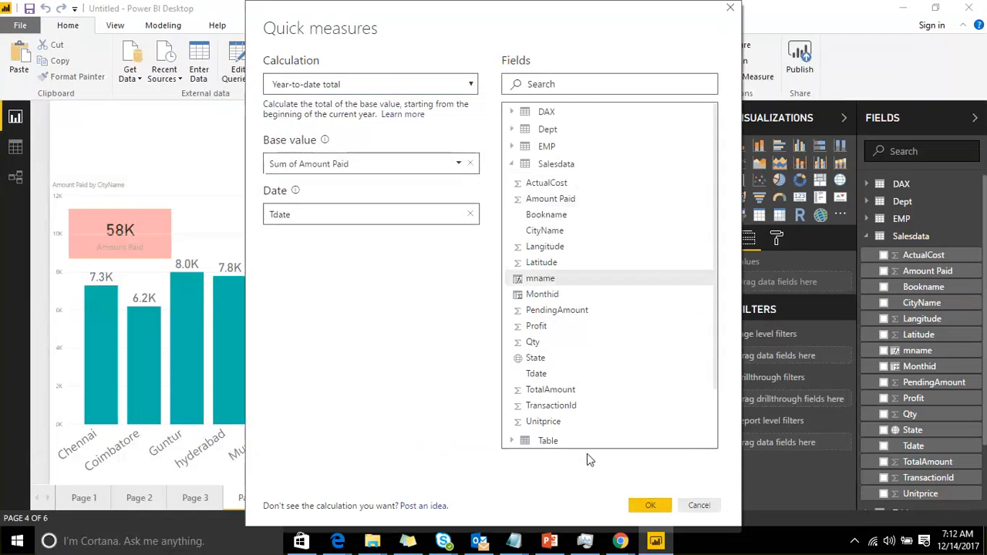
left_click(648, 507)
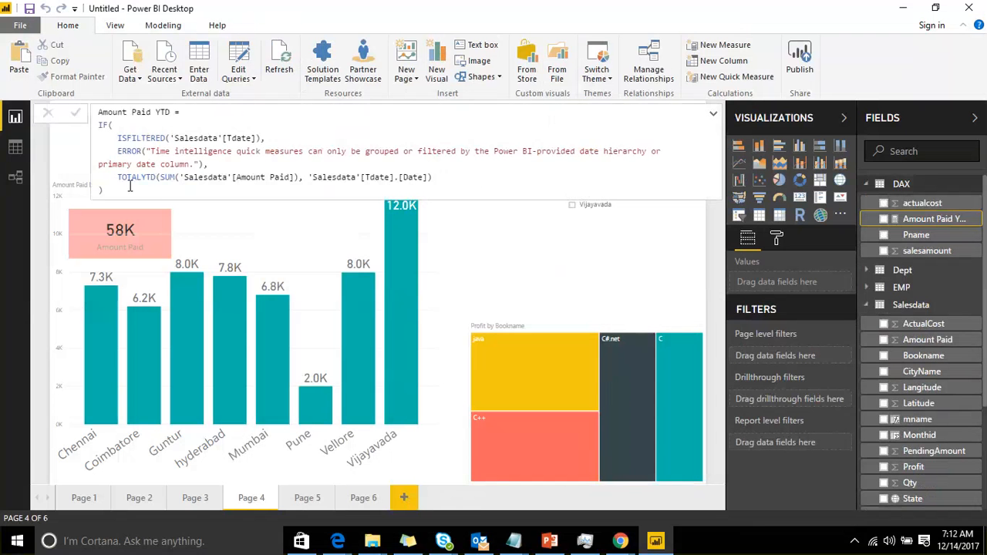
left_click_drag(131, 189, 102, 112)
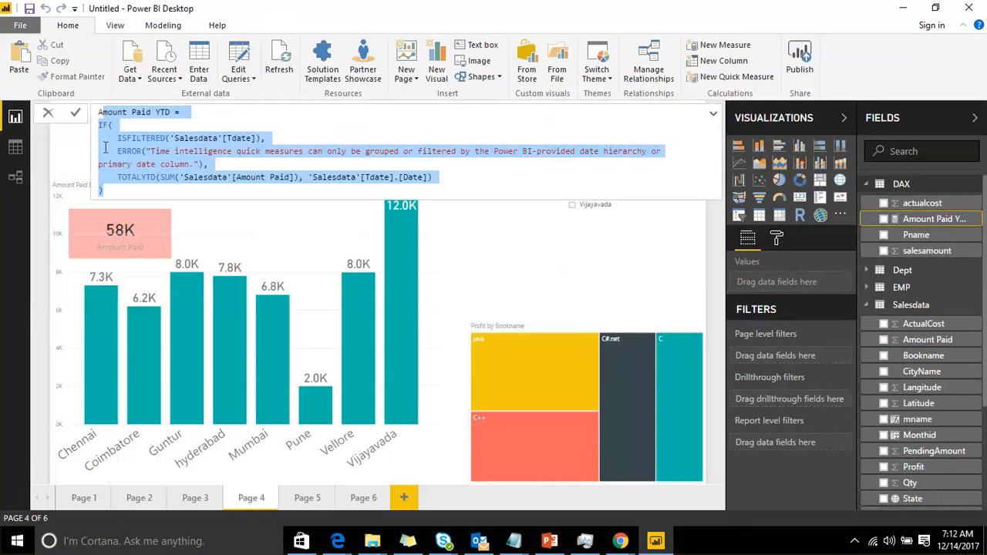
left_click(539, 232)
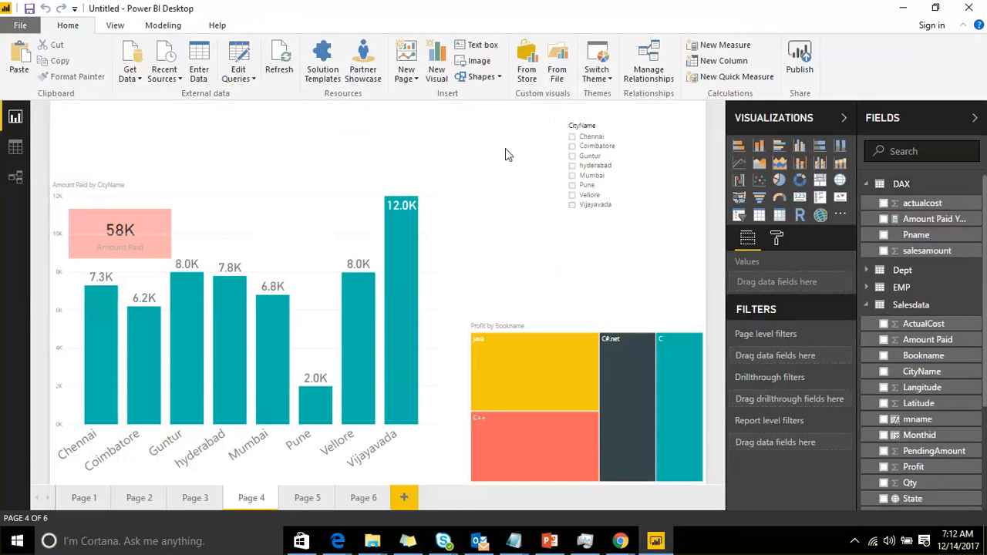
Browse the available quick measure calculation types without creating a measure
left_click(752, 77)
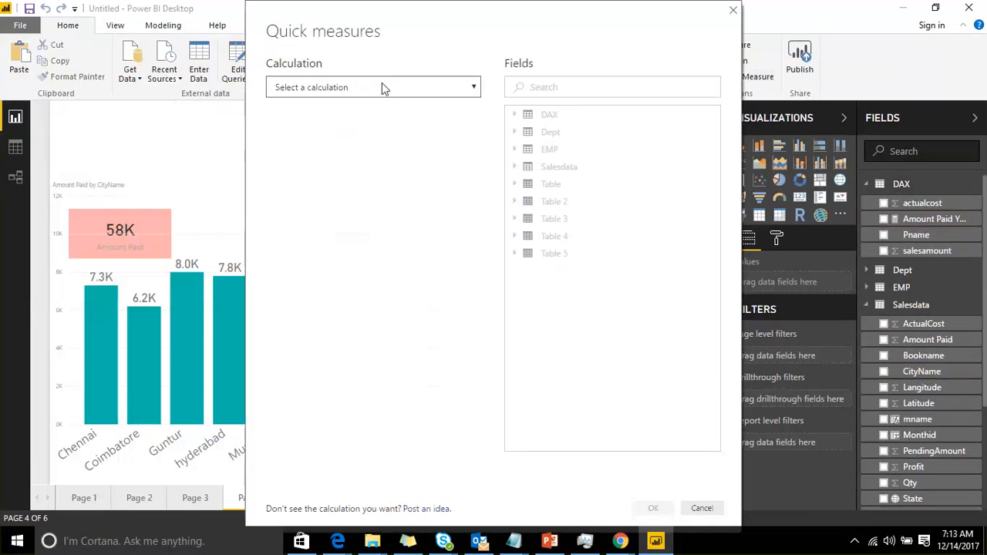
left_click(384, 87)
scroll(391, 235, "down", 4)
scroll(396, 212, "up", 4)
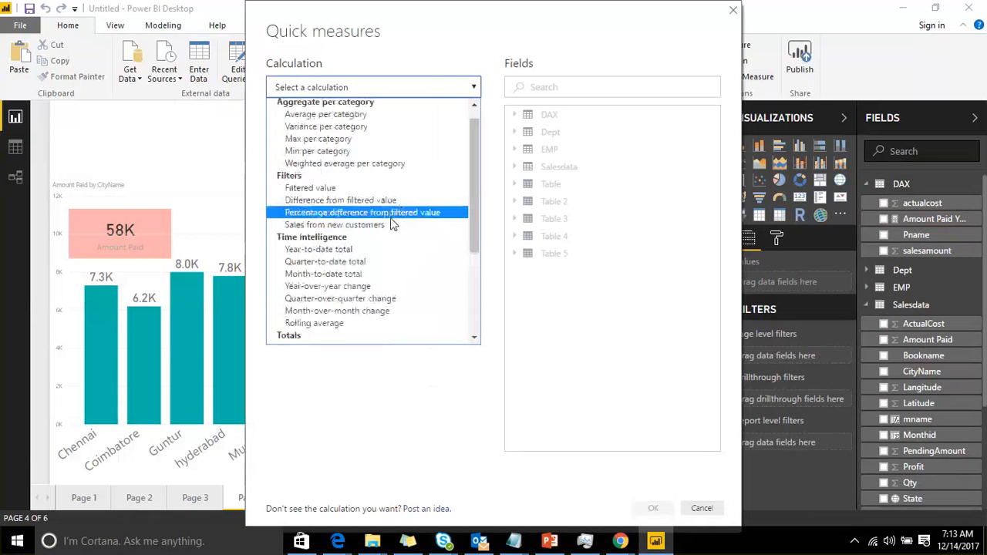
scroll(391, 221, "up", 1)
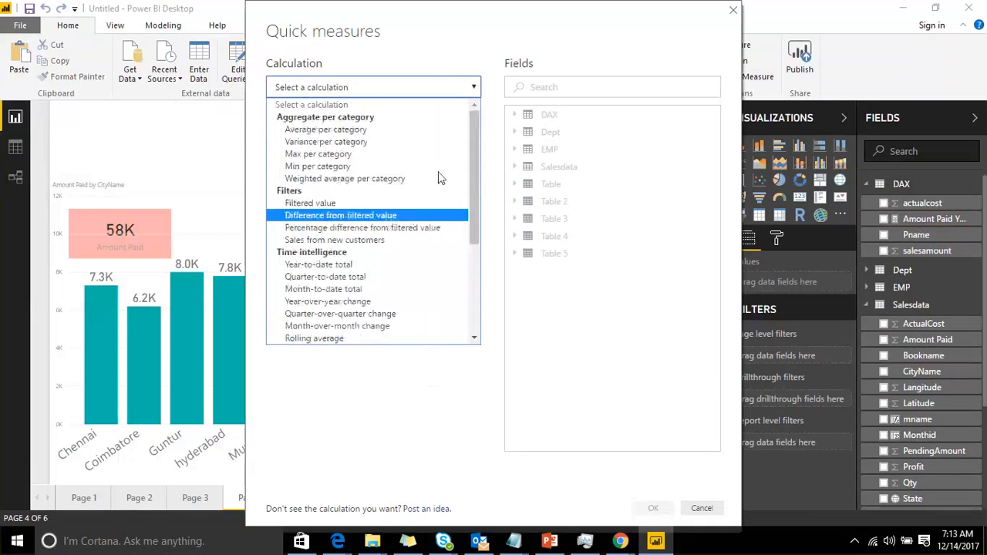
left_click(609, 34)
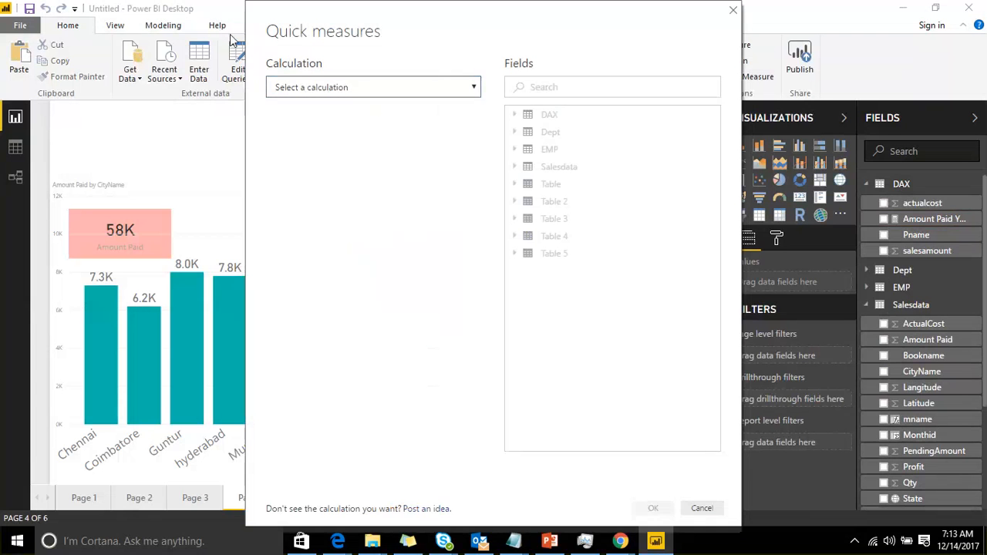
left_click_drag(348, 34, 229, 34)
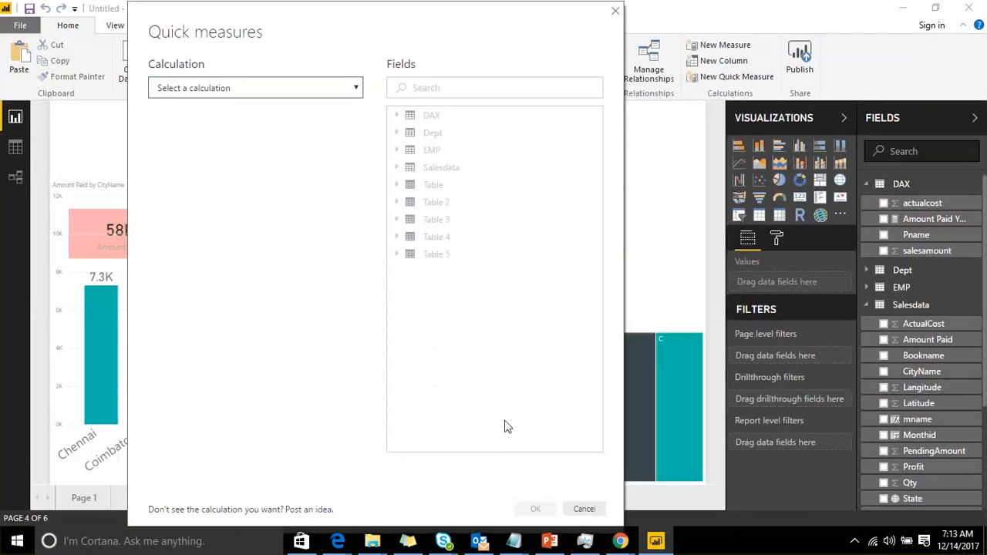
left_click(303, 88)
scroll(262, 189, "down", 3)
scroll(262, 189, "down", 2)
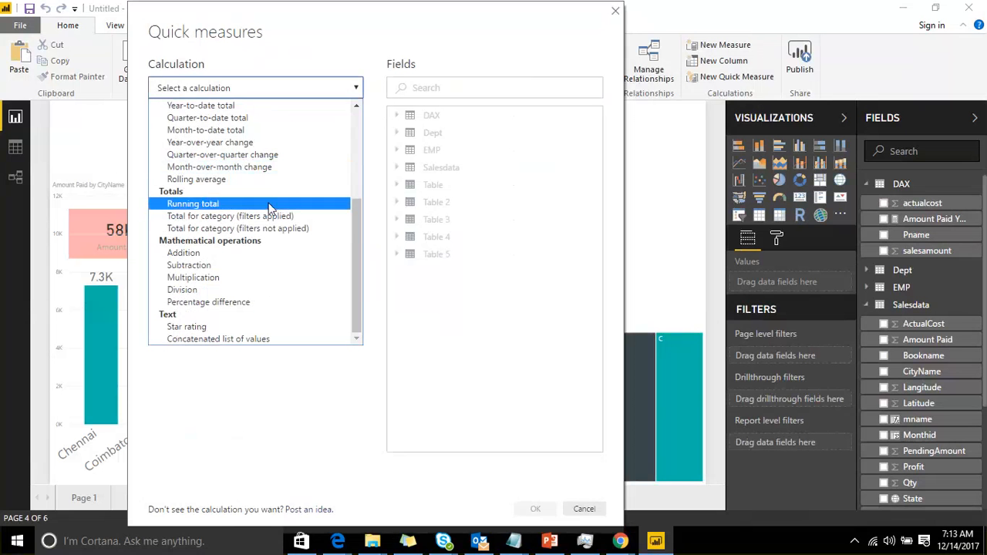
left_click(586, 509)
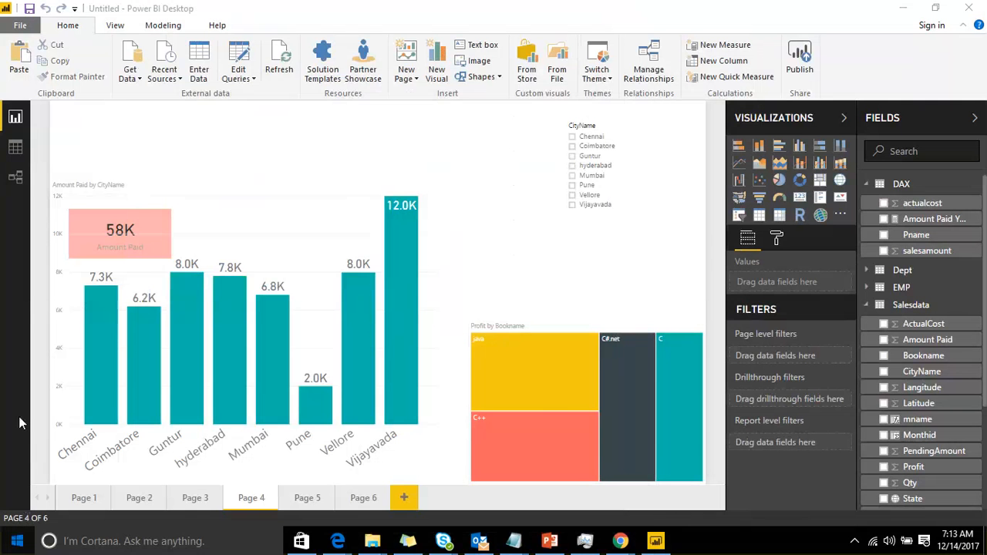
left_click(17, 540)
left_click(127, 249)
left_click(127, 247)
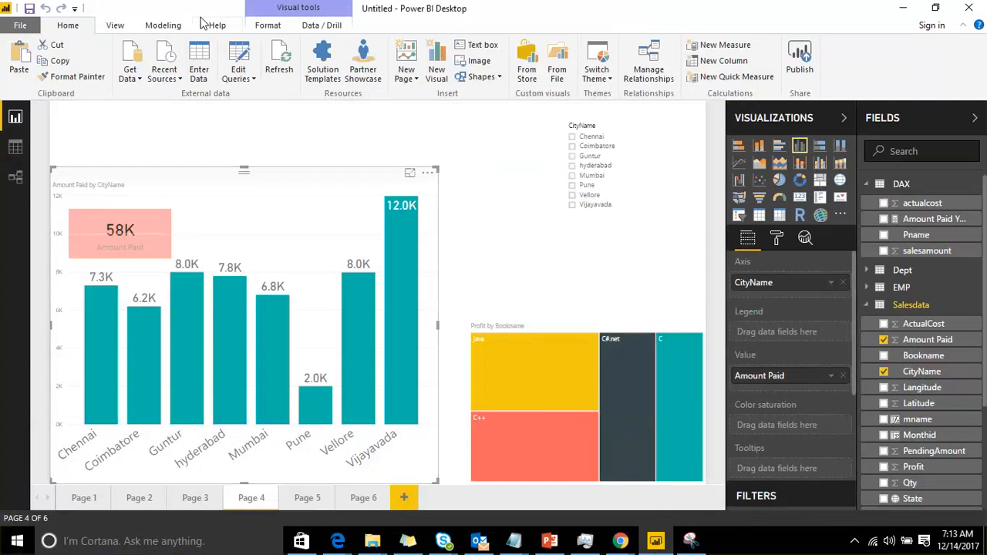
left_click(689, 542)
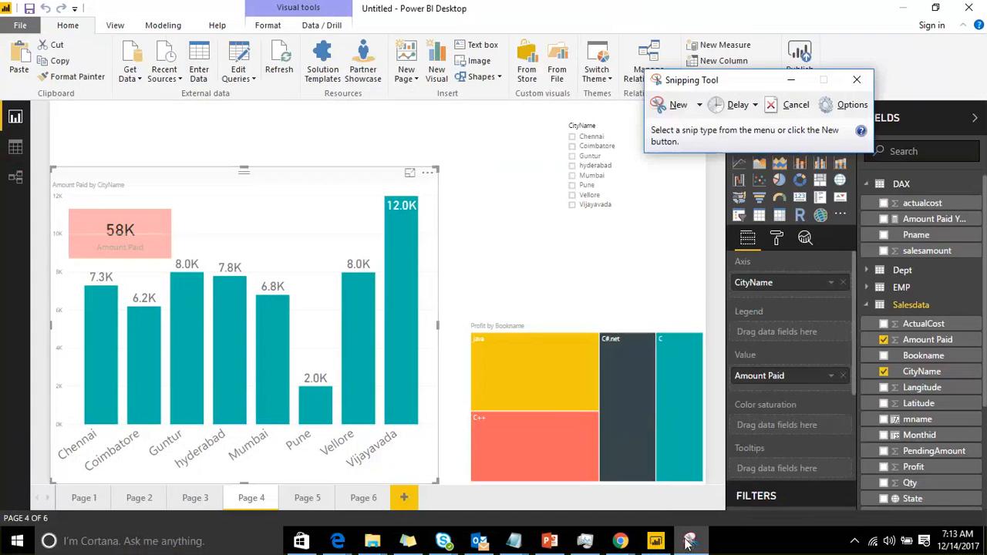
left_click(678, 104)
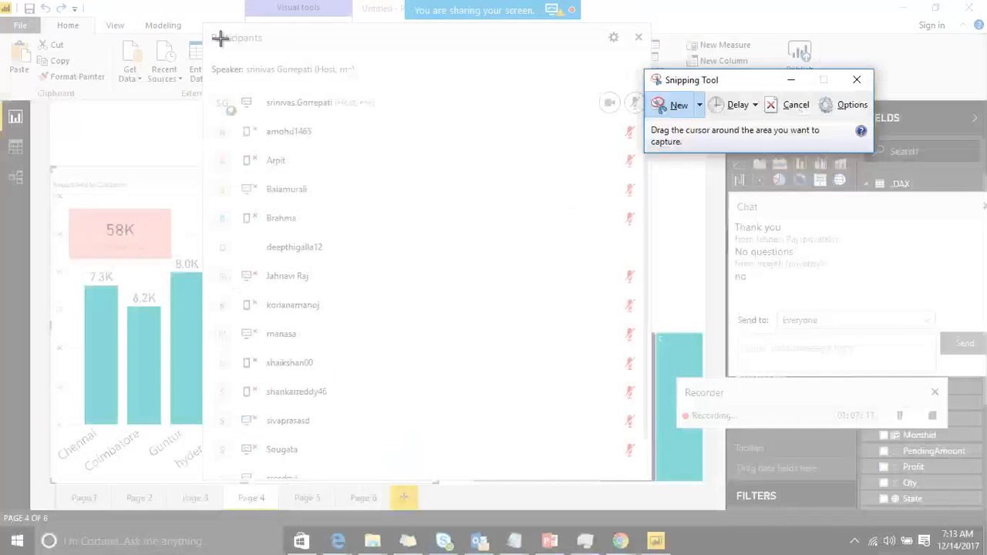
left_click_drag(195, 18, 670, 498)
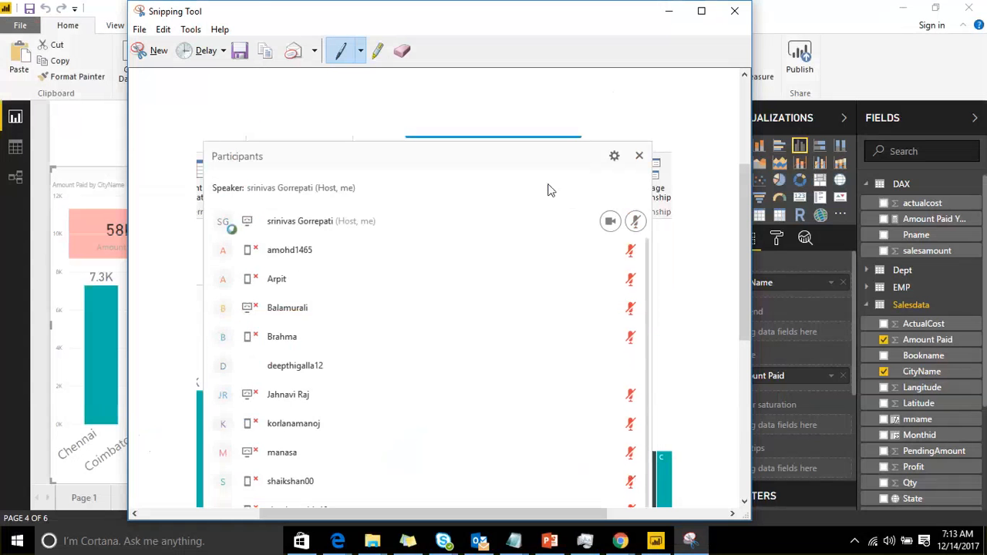
left_click_drag(370, 10, 933, 486)
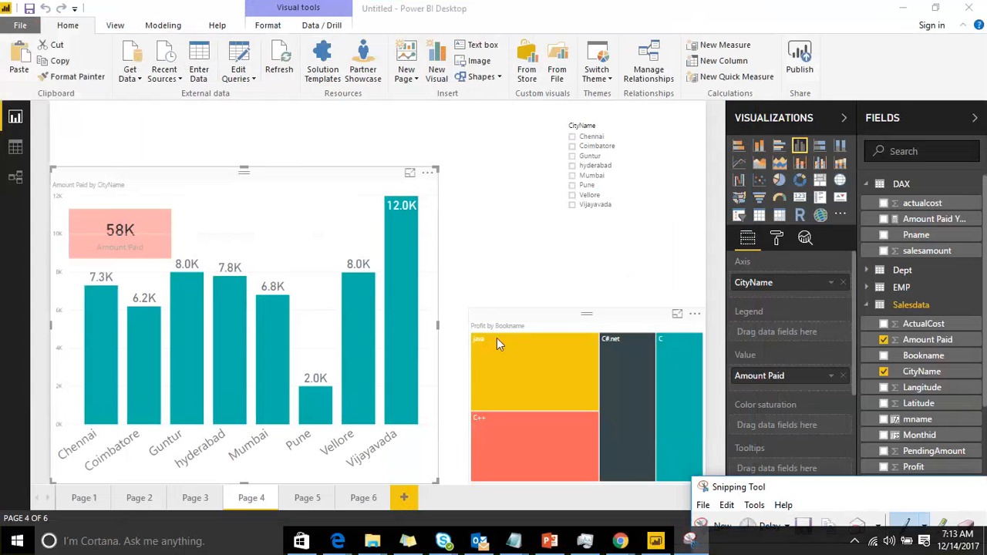